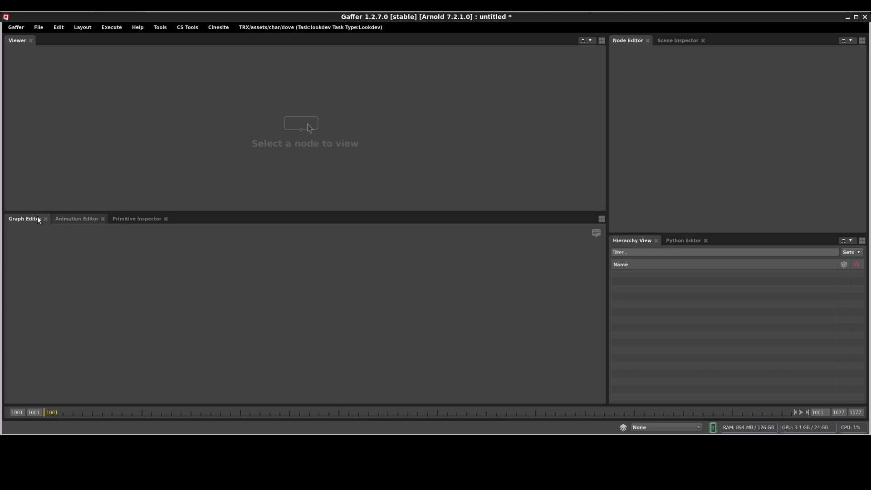
Step: Add a Sphere node to the empty graph and check its location in the scene hierarchy
key("Tab")
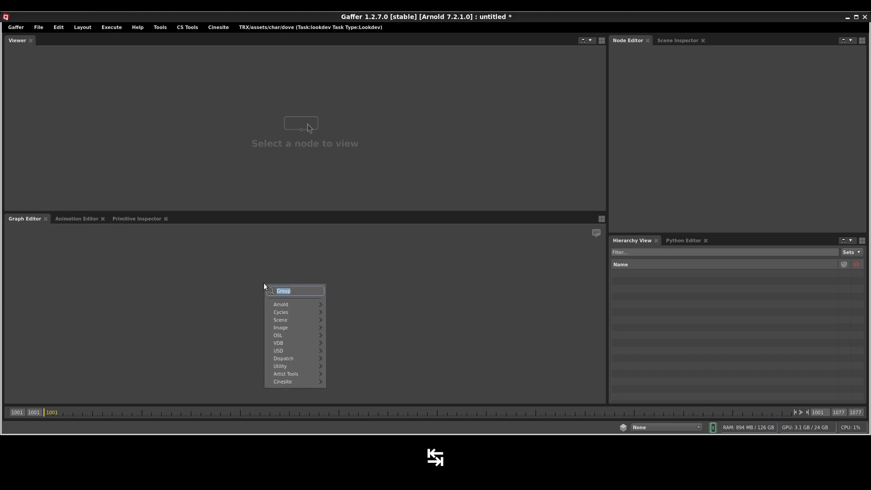
type("sphere")
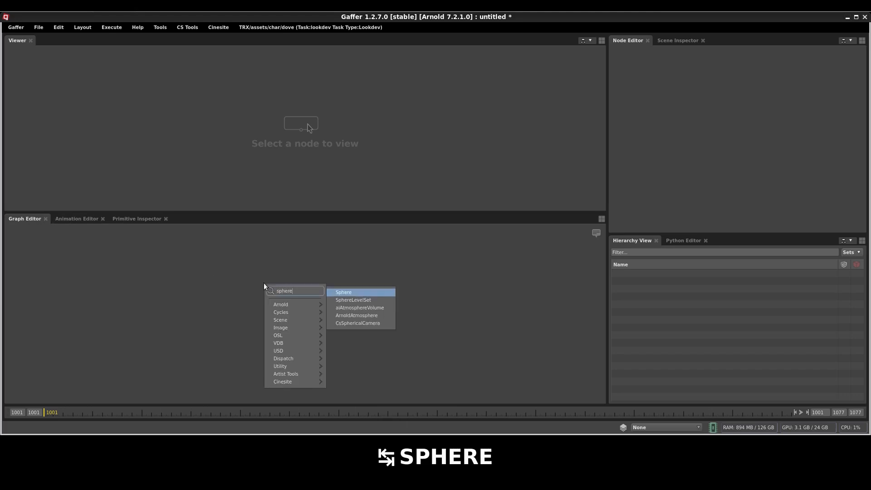
key("Return")
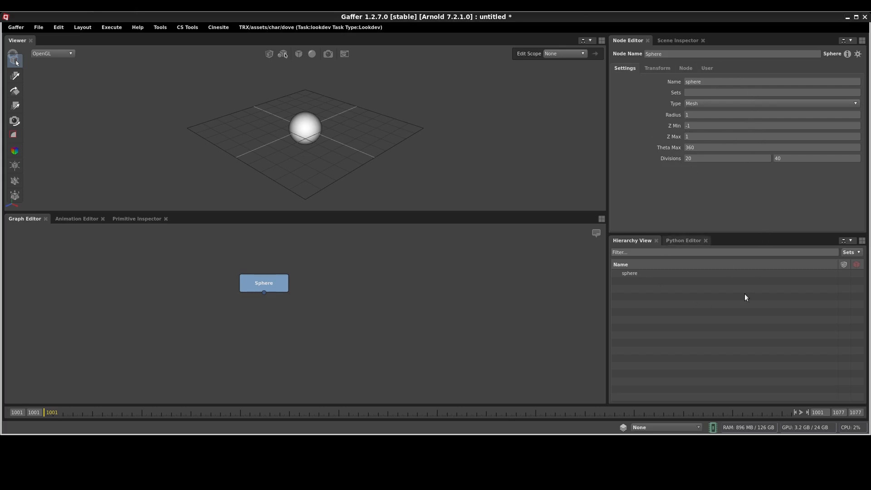
left_click(638, 274)
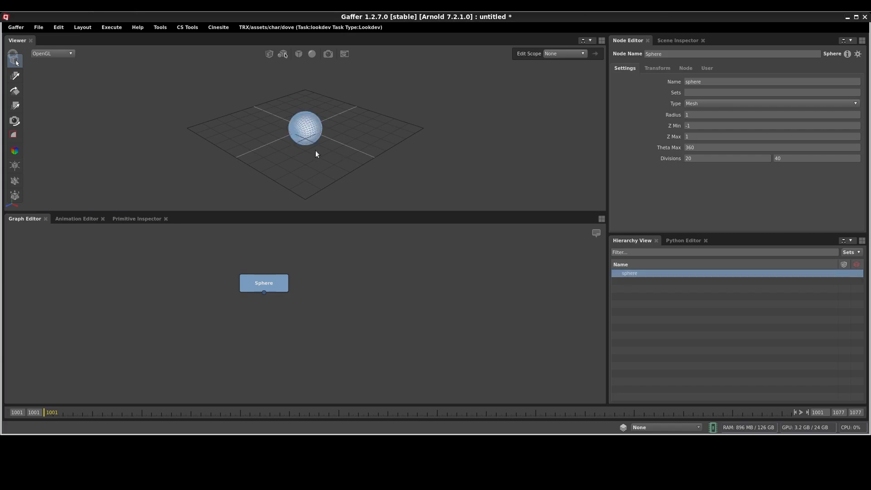
left_click(328, 148)
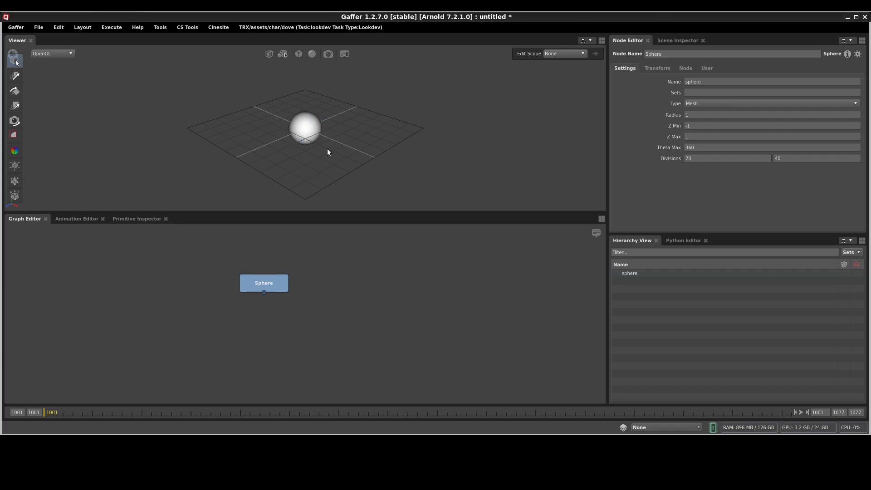
Step: Add a Cube node beside the Sphere node in the graph
left_click(338, 273)
key("Tab")
type("cube")
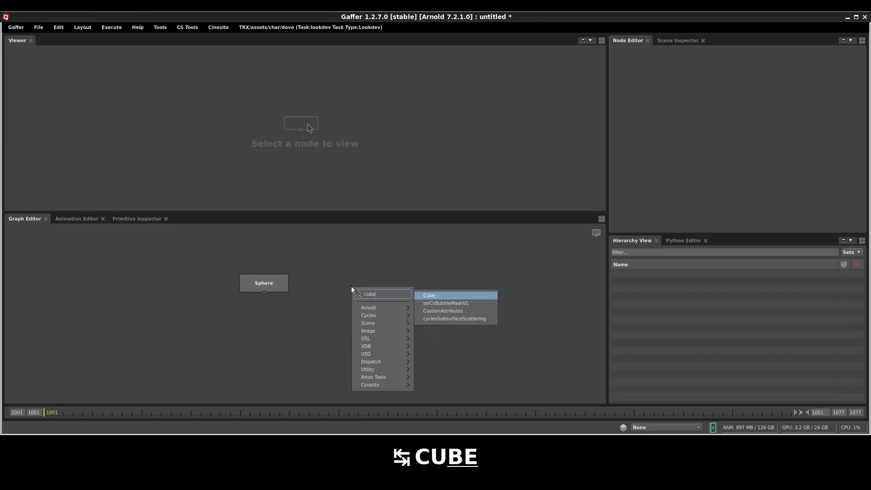
key("Return")
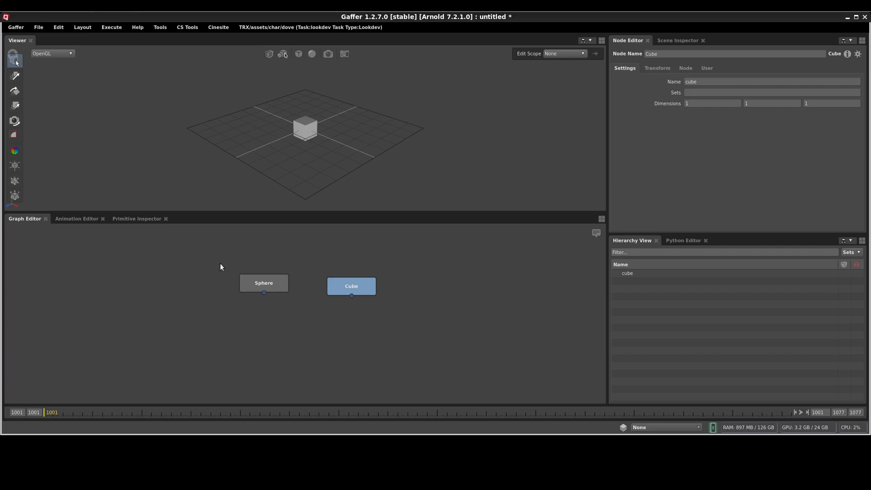
Step: Combine the Sphere and Cube nodes with a Group node connected beneath them
left_click(278, 285, "shift")
left_click_drag(423, 250, 199, 330)
key("Tab")
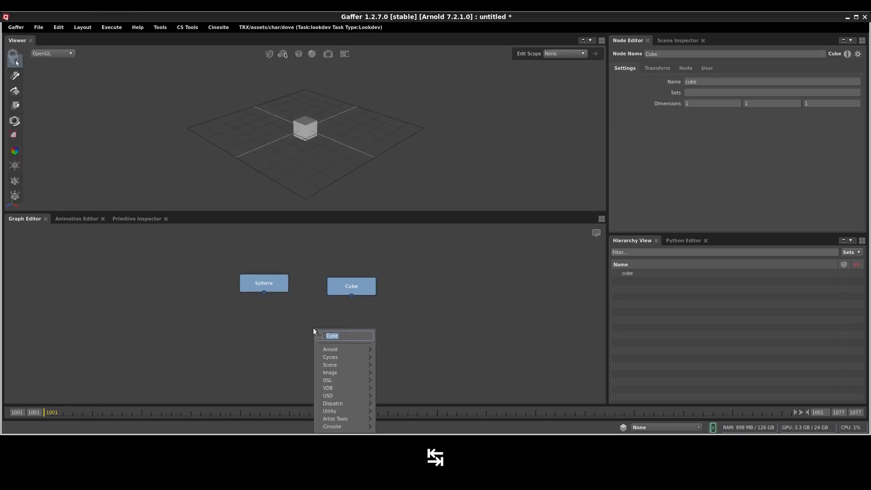
type("grou")
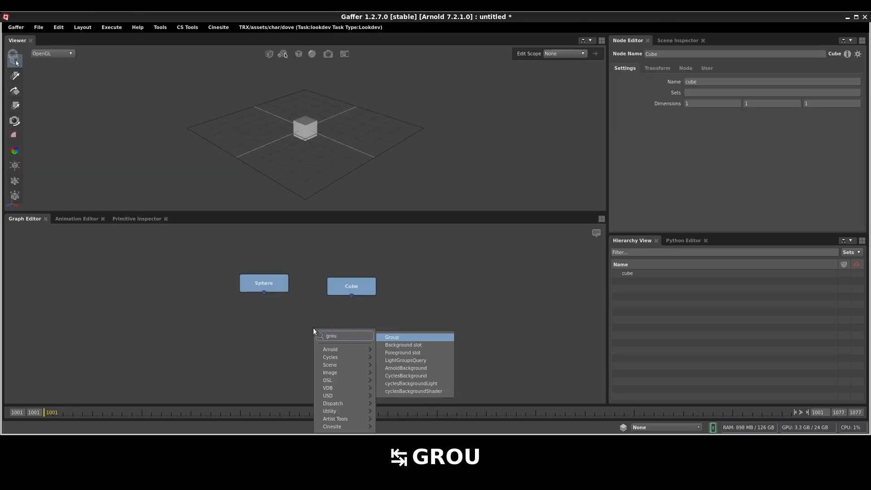
key("Return")
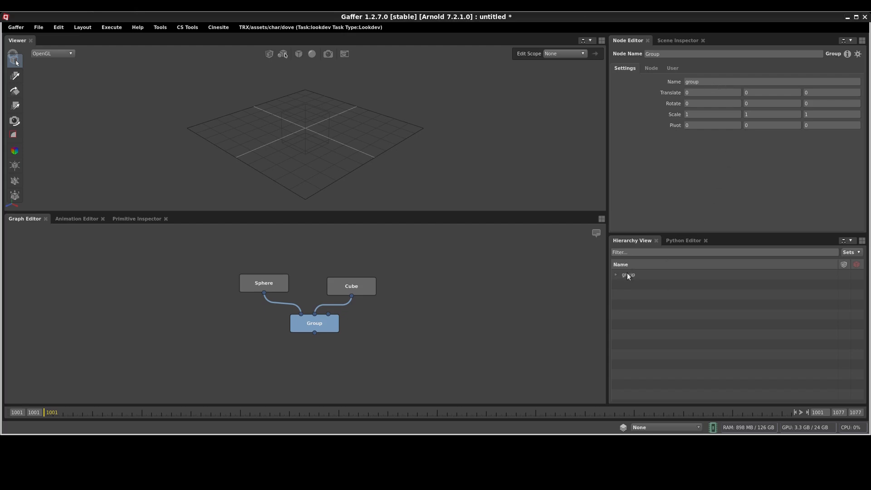
Step: Set the Group node's location name to geo and select that location in the hierarchy
left_click(712, 80)
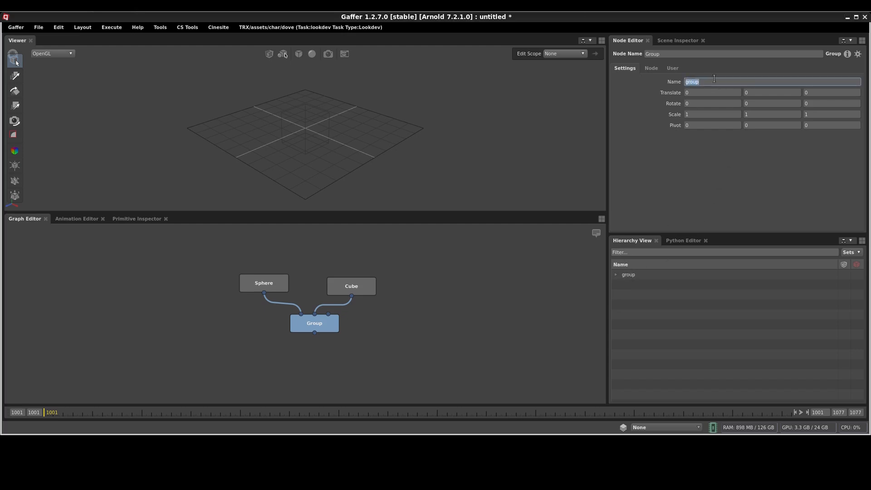
type("geo")
key("Return")
left_click(628, 275)
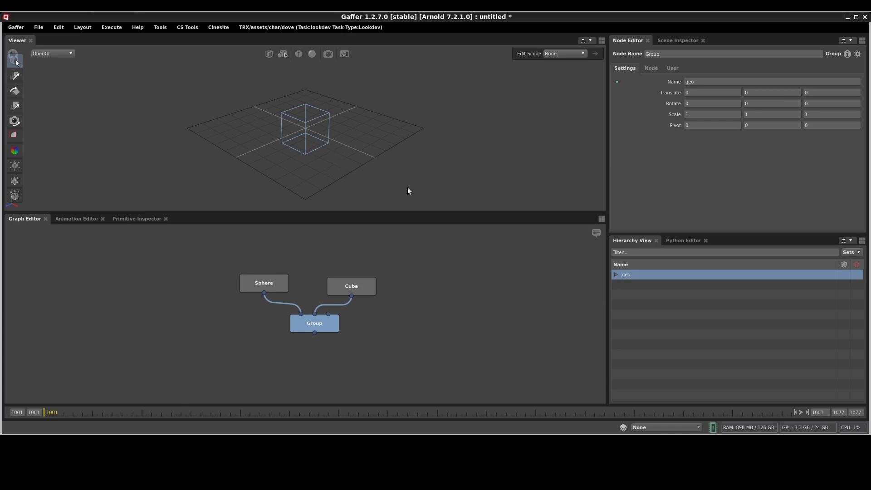
Step: Expand geo in the hierarchy and move the cube along the X axis until it is clear of the sphere
left_click(615, 274)
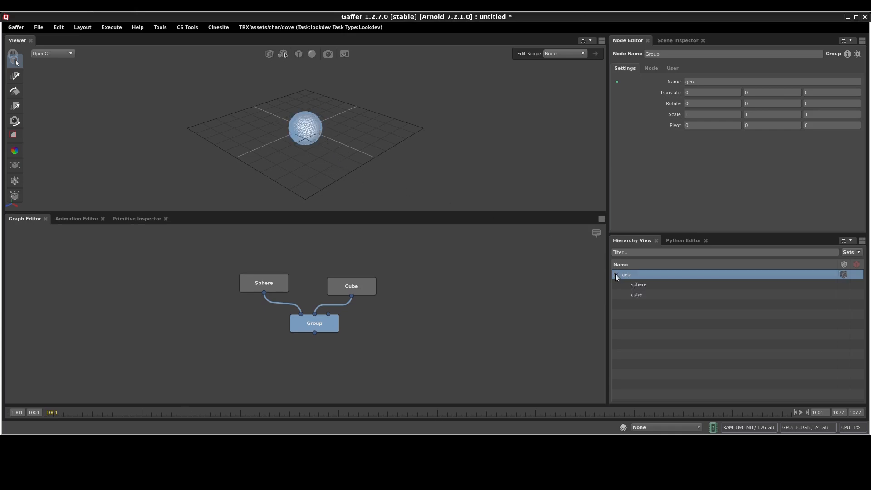
left_click(649, 284)
left_click(646, 292)
left_click(647, 285)
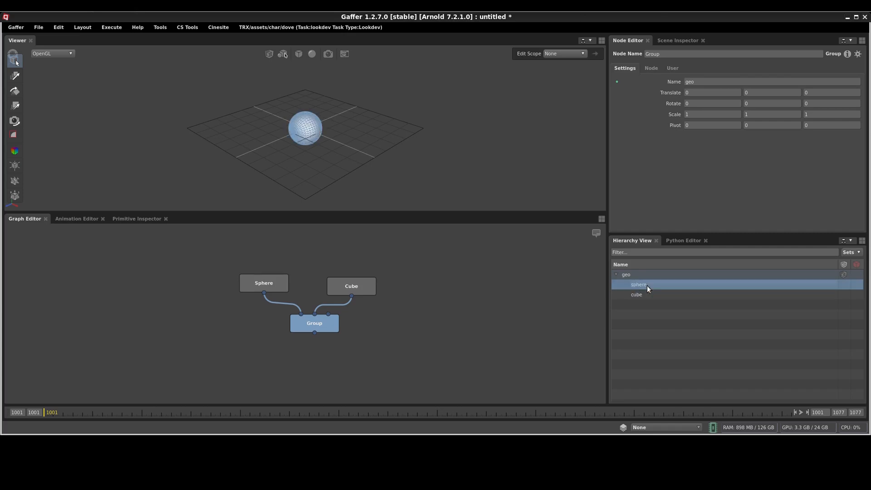
left_click(644, 293)
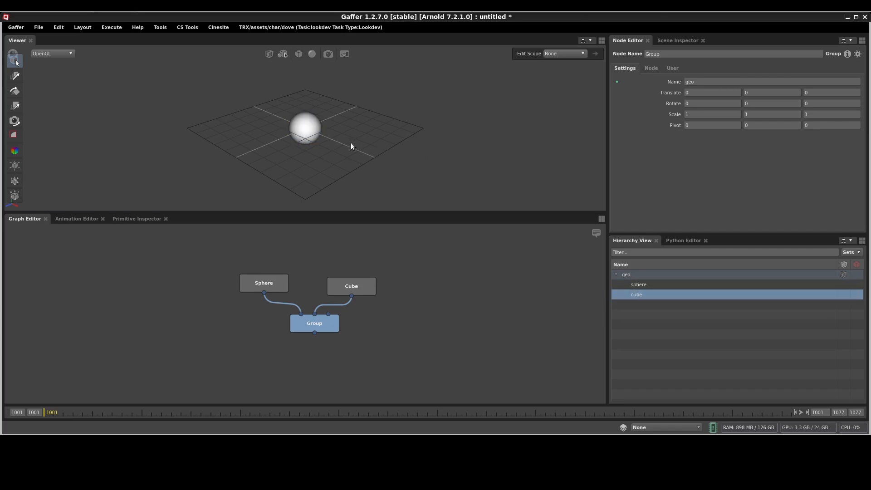
key("w")
left_click_drag(331, 142, 375, 162)
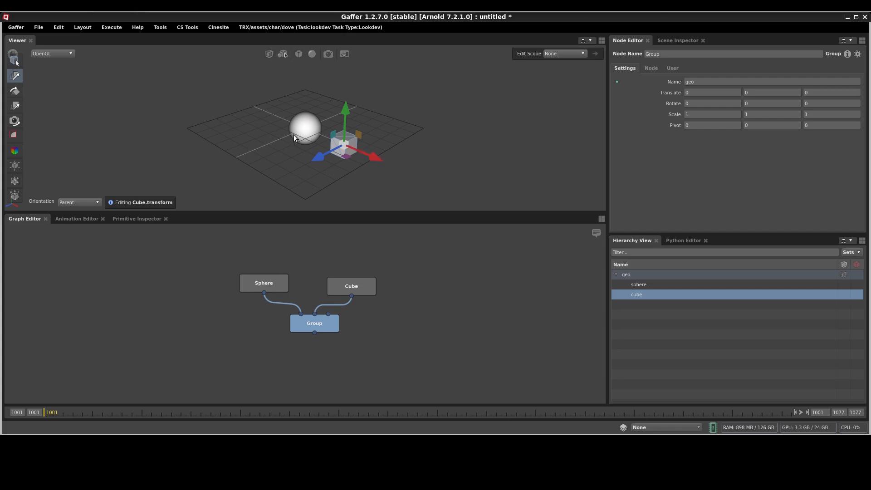
key("q")
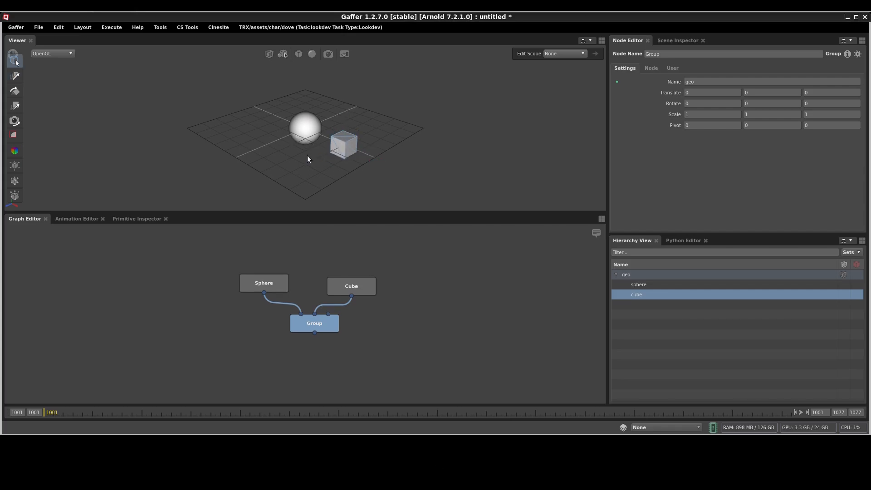
mouse_move(312, 157)
left_mouse_down("alt")
mouse_move(338, 137)
mouse_move(327, 119)
mouse_move(297, 148)
mouse_move(344, 134)
mouse_move(352, 148)
mouse_move(323, 166)
mouse_move(320, 146)
mouse_move(299, 153)
mouse_move(311, 130)
mouse_move(308, 146)
mouse_move(358, 146)
mouse_move(316, 146)
left_mouse_up("alt")
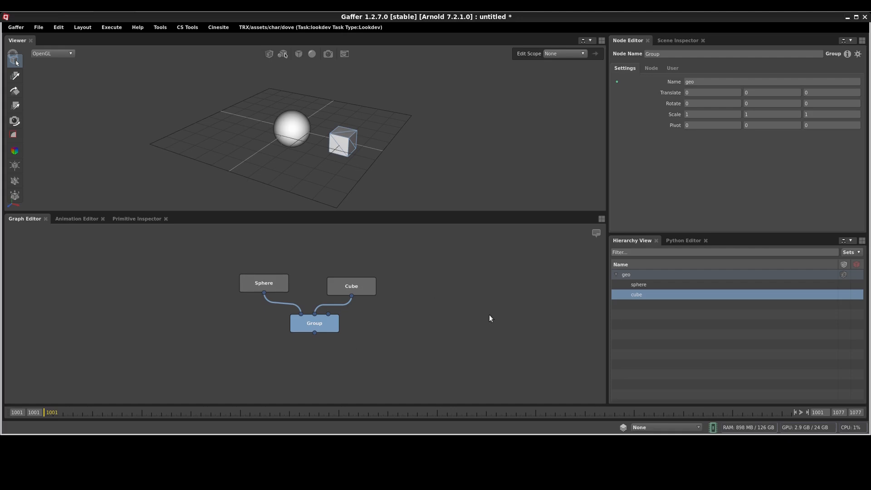
Step: Add an unconnected Camera node and place it beside the Cube node
left_click(408, 279)
key("Tab")
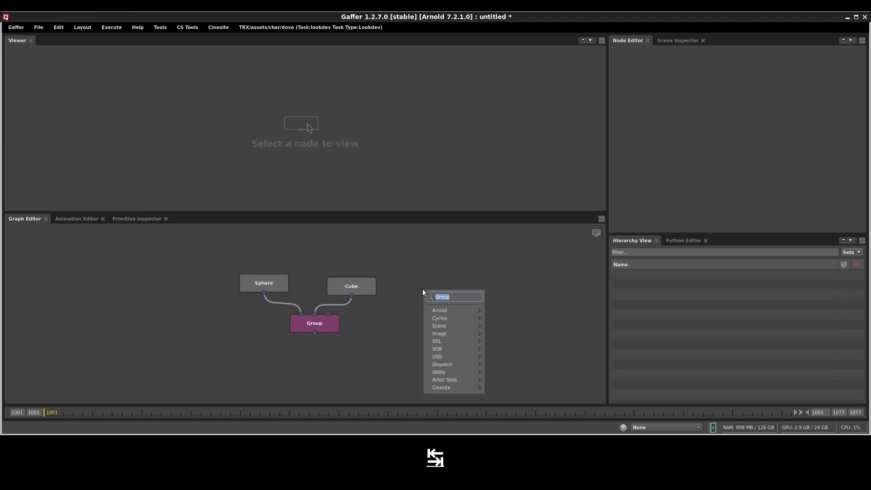
type("camera")
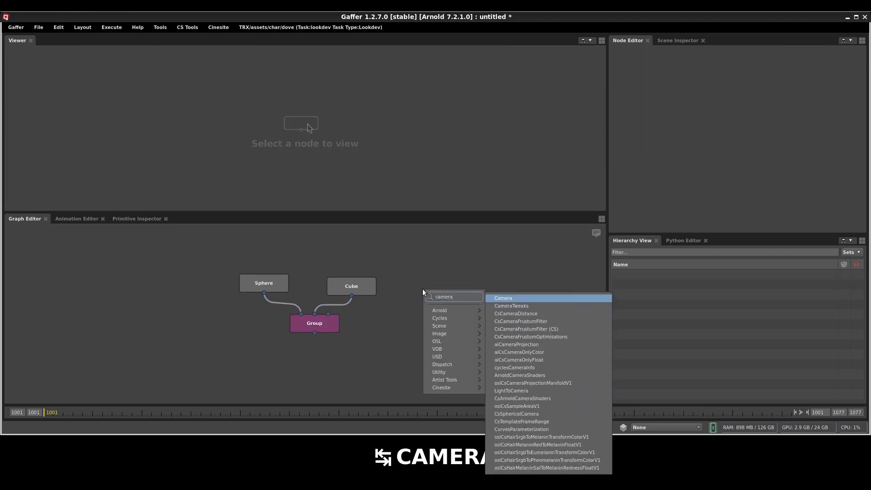
key("Return")
left_click_drag(422, 289, 415, 285)
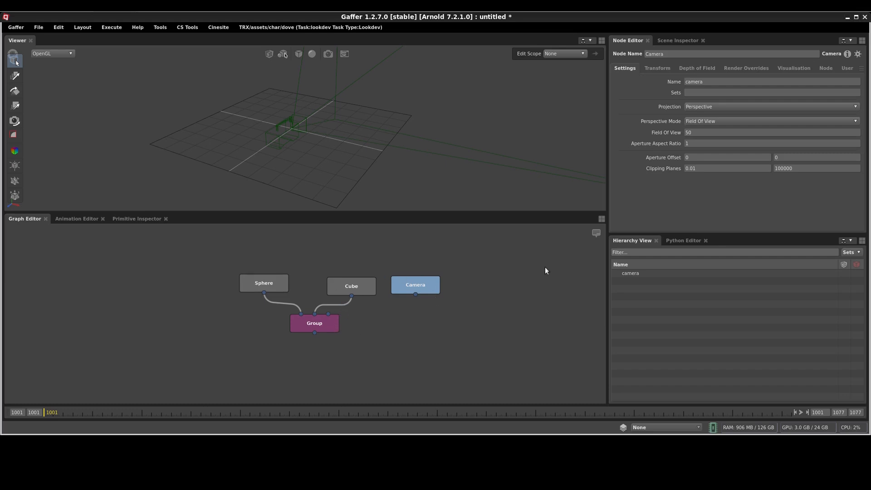
Step: Merge the Camera and Group nodes with a MergeScenes node and place it below the Camera node
left_click(317, 323)
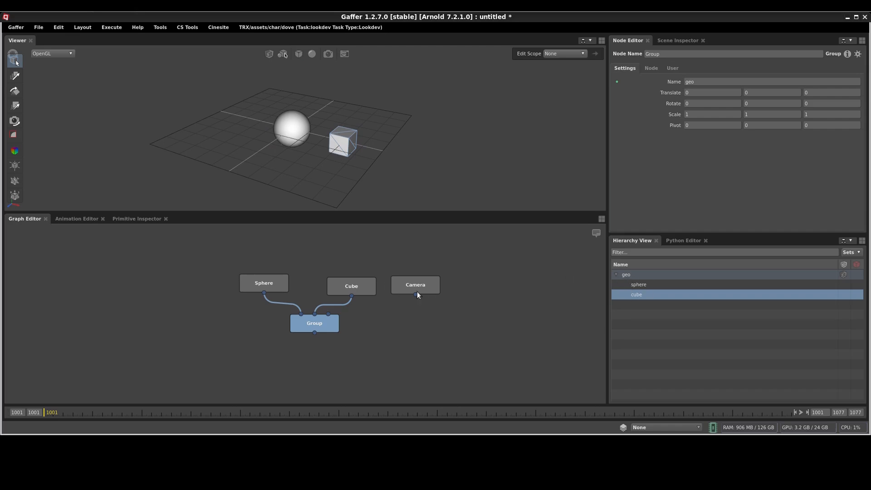
mouse_move(427, 287)
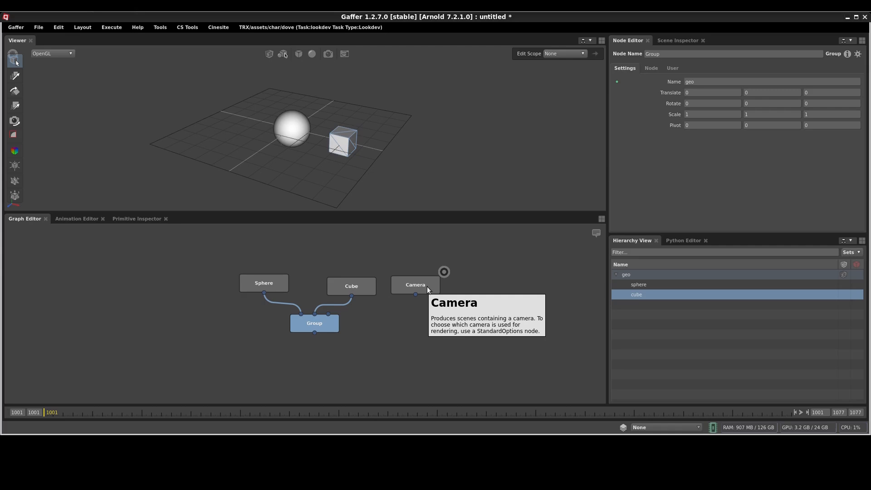
left_click(426, 287)
left_click(328, 324, "shift")
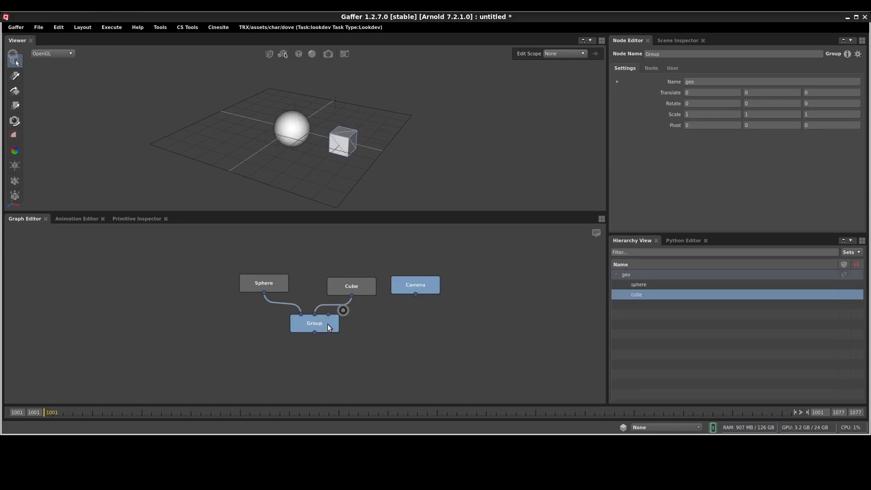
key("Tab")
type("merges")
key("Return")
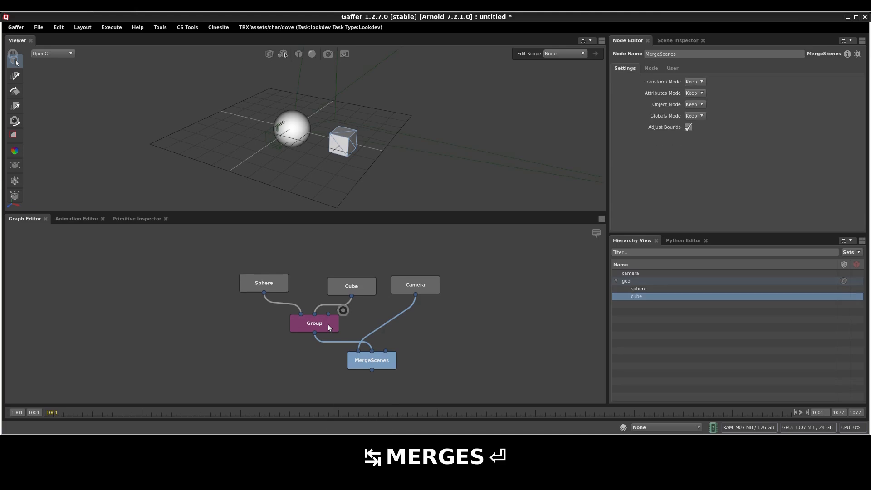
left_click_drag(379, 360, 425, 361)
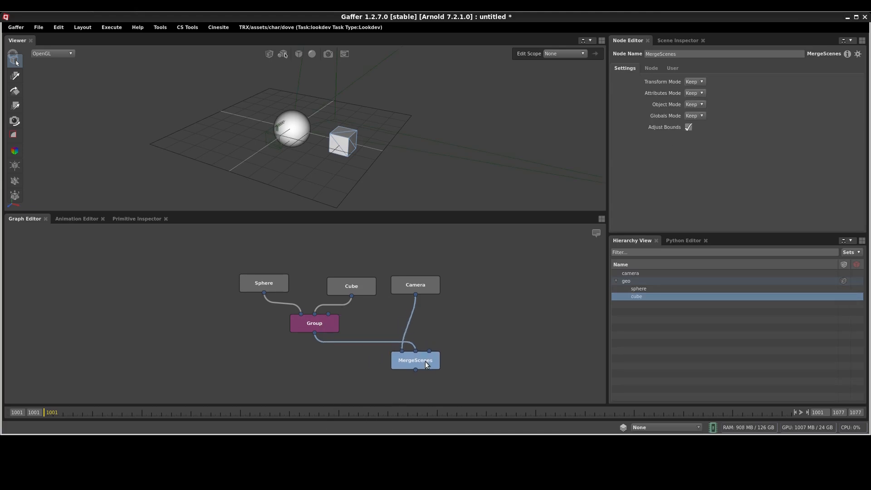
Step: Set the focus to the MergeScenes node and select the camera location in the hierarchy
left_click(443, 348)
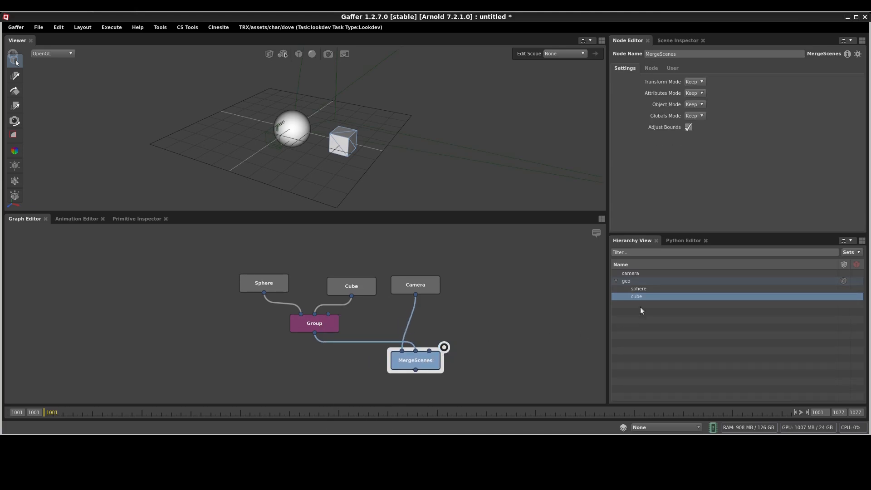
left_click(638, 281)
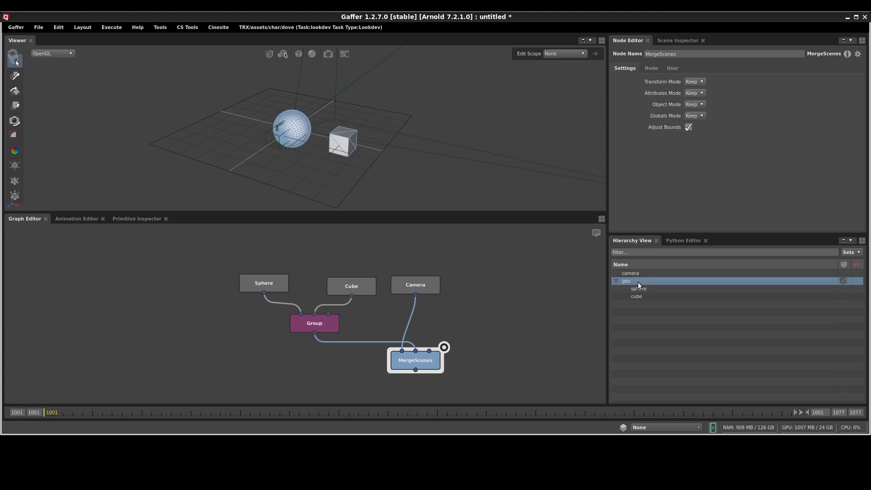
left_click(638, 273)
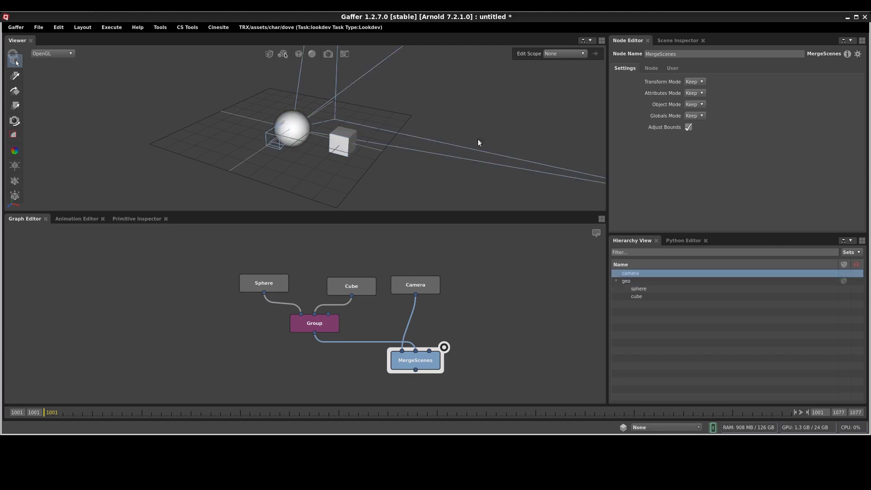
Step: Look through the scene camera and use the Camera Tool to frame both the sphere and the cube
left_click(328, 55)
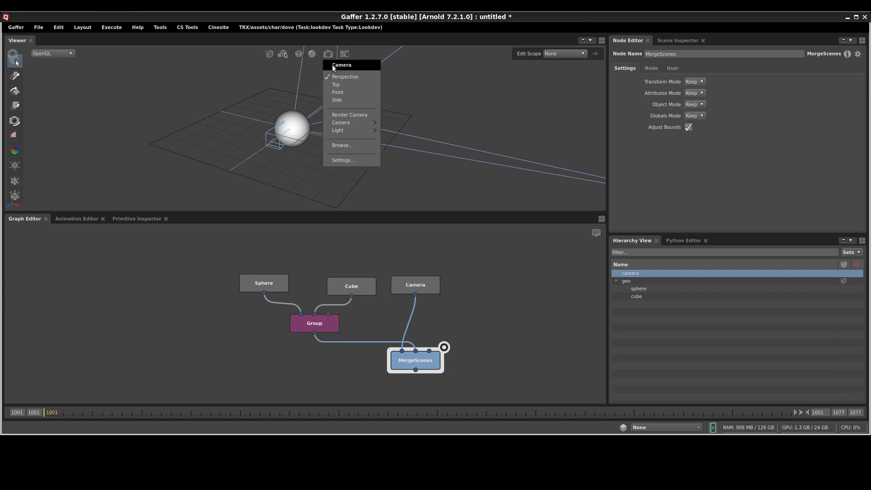
mouse_move(345, 124)
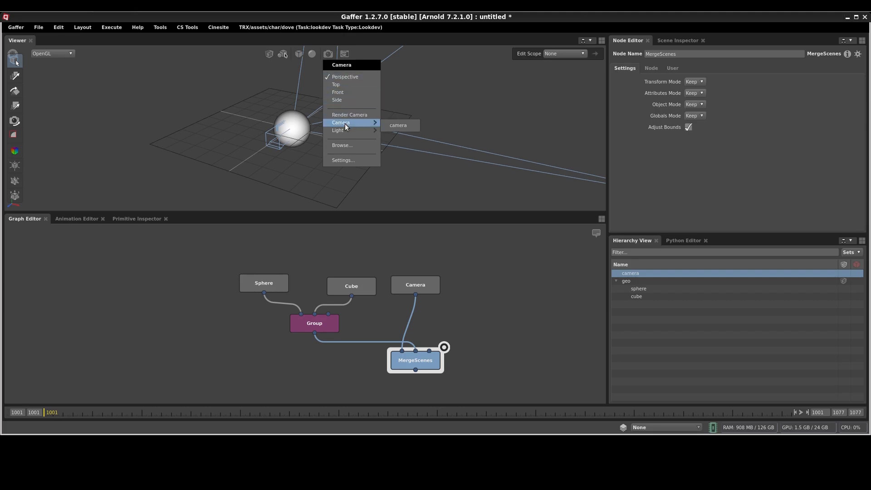
left_click(395, 127)
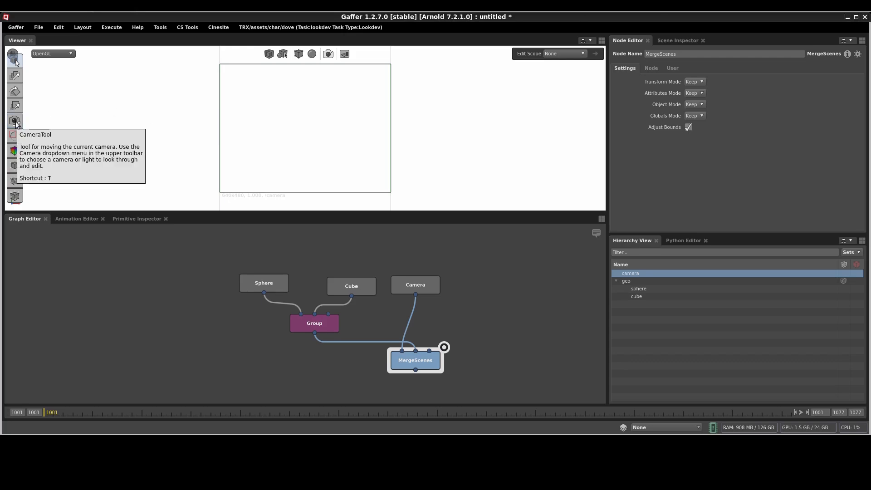
key("t")
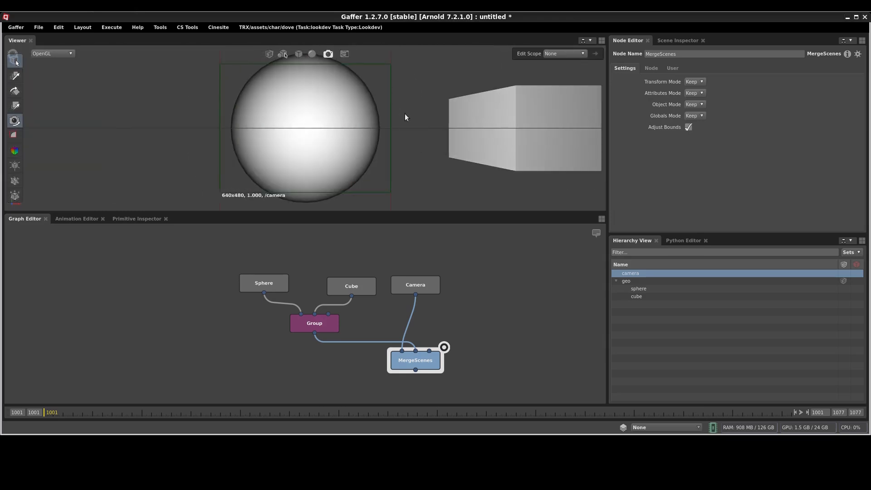
left_click_drag(435, 119, 344, 129, "alt")
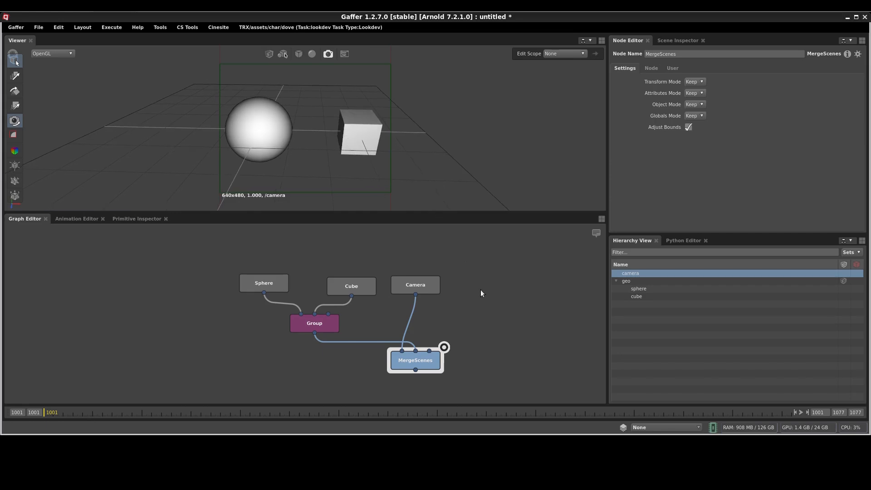
middle_click_drag(500, 292, 384, 275)
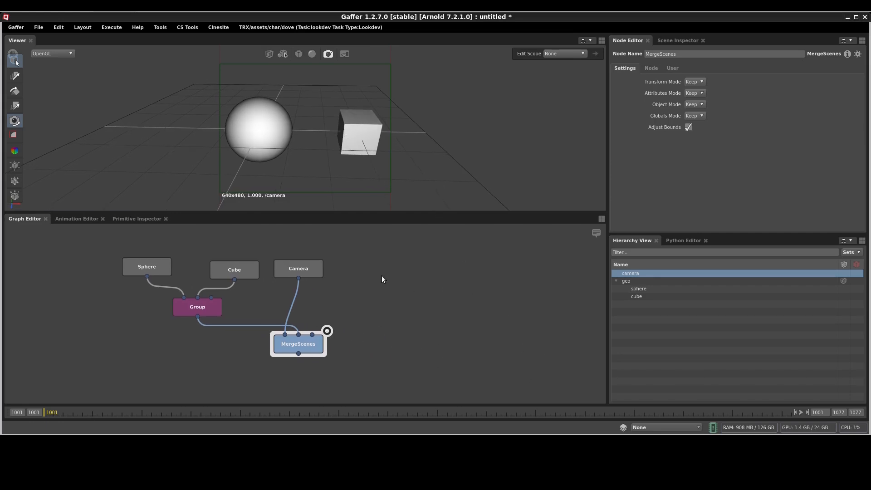
Step: Add an unconnected Arnold Quad Light node beside the Camera node and connect its output to a free MergeScenes input
left_click(392, 272)
key("Tab")
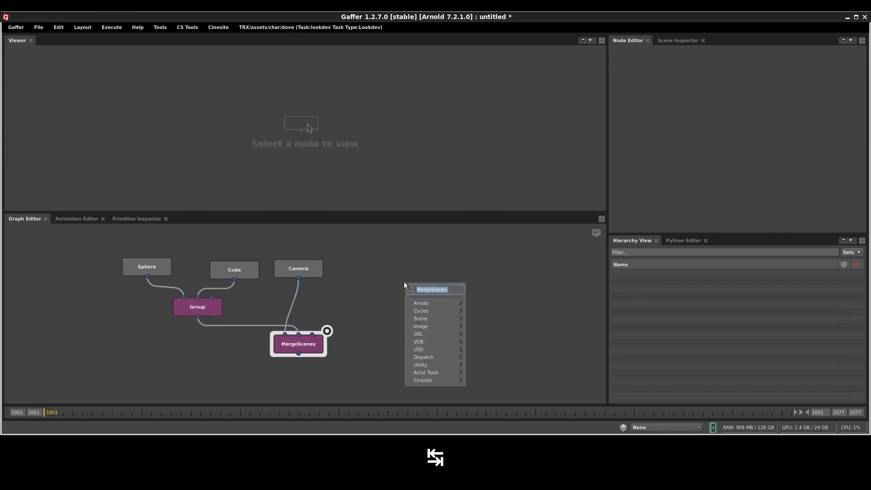
type("q")
key("BackSpace")
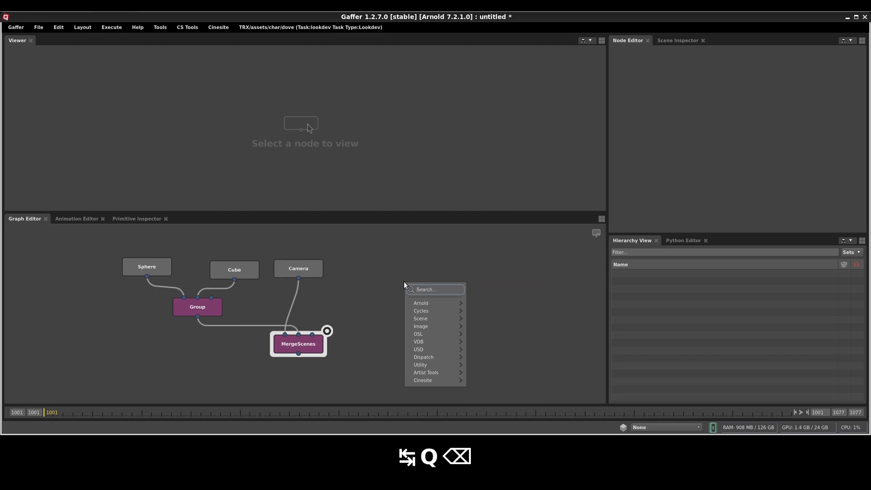
mouse_move(458, 303)
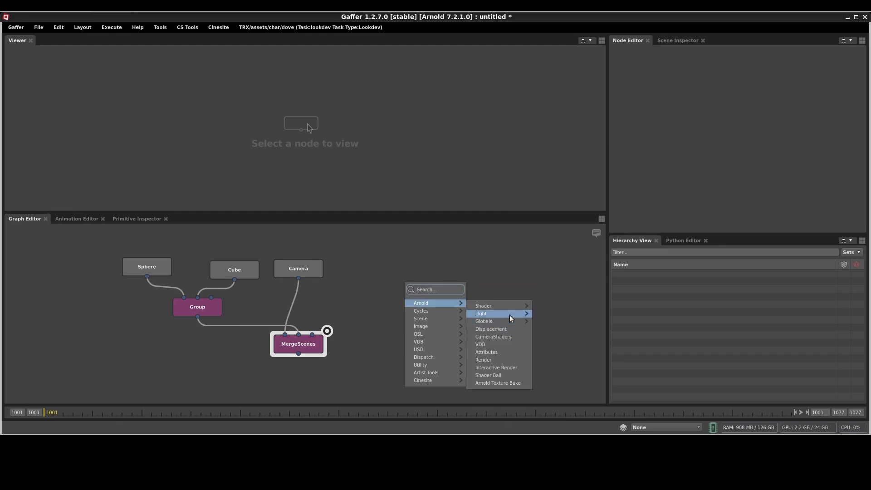
mouse_move(509, 314)
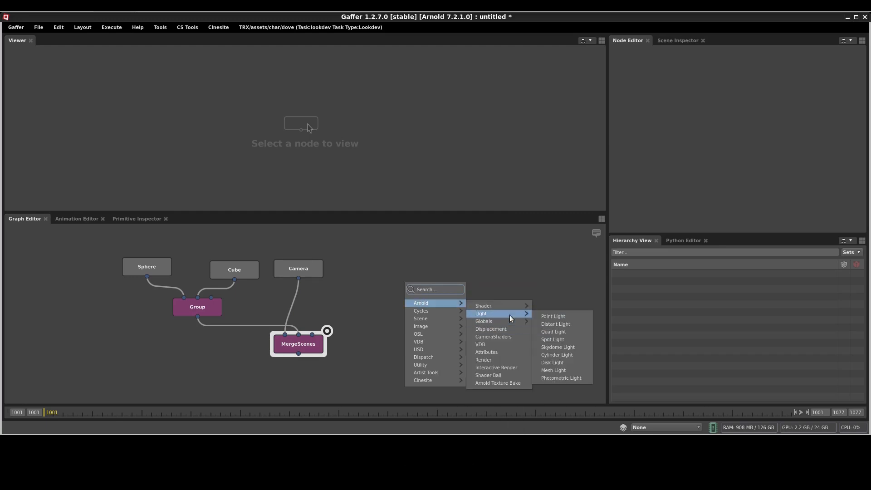
left_click(570, 332)
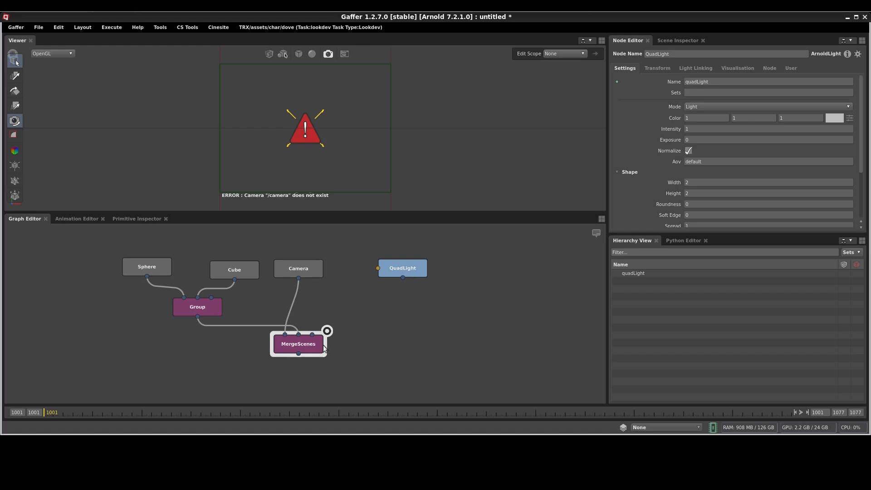
left_click_drag(402, 278, 312, 343)
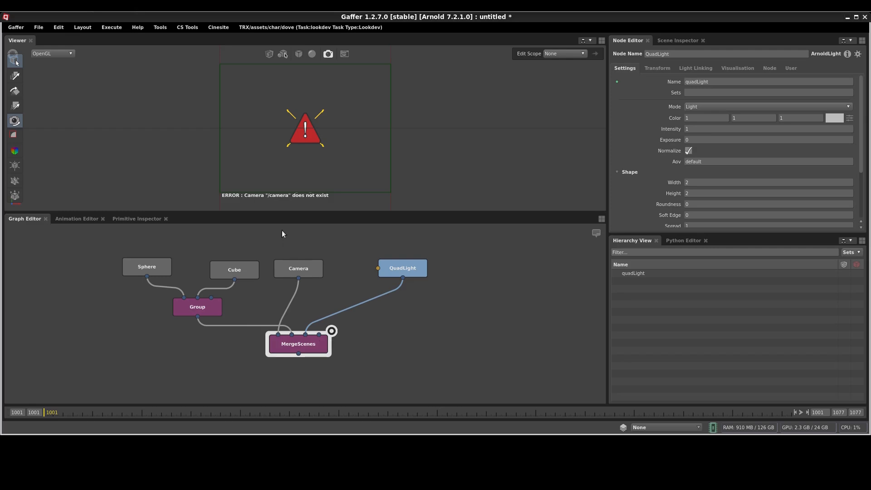
Step: Show the MergeScenes result through the default viewer camera instead of the scene camera and select the quad light
left_click(313, 342)
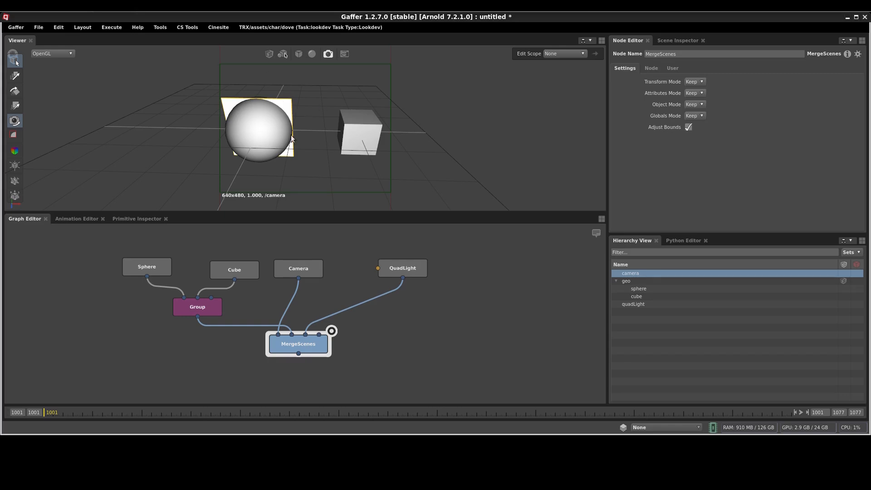
left_click(328, 53)
left_click(335, 73)
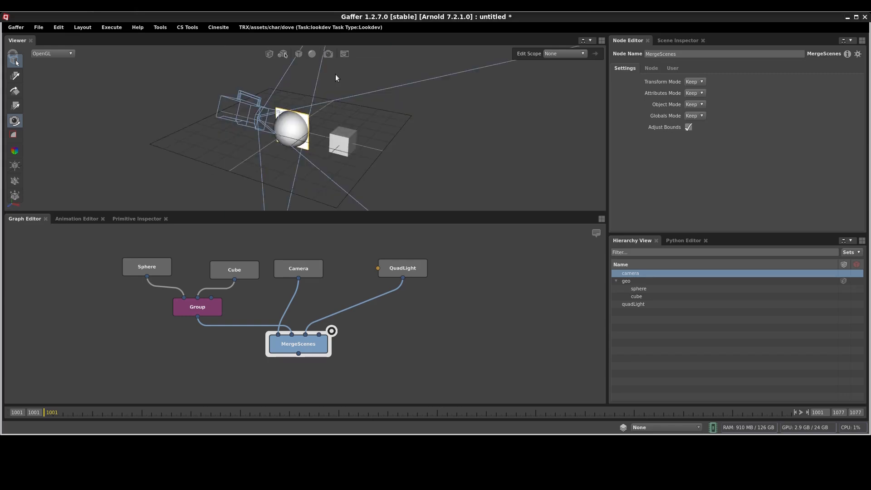
left_click(307, 118)
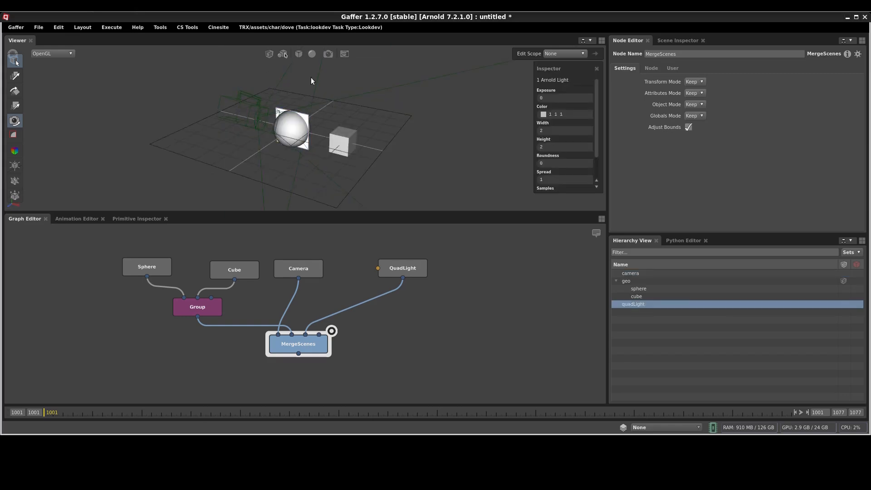
Step: Rotate the quad light to face downward and move it above the sphere and cube
key("e")
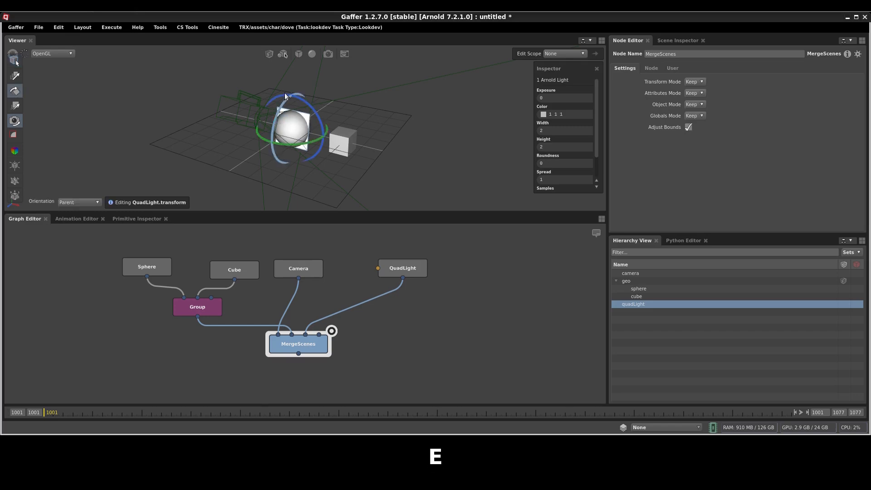
key("w")
left_click_drag(292, 95, 293, 53)
scroll(315, 119, "down", 2)
middle_click_drag(314, 118, 345, 164)
left_click_drag(342, 149, 371, 165)
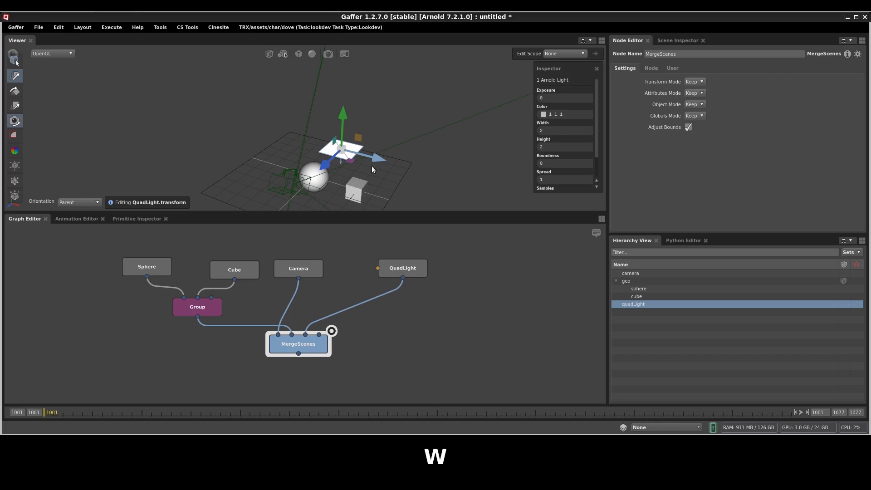
left_click_drag(341, 116, 344, 135)
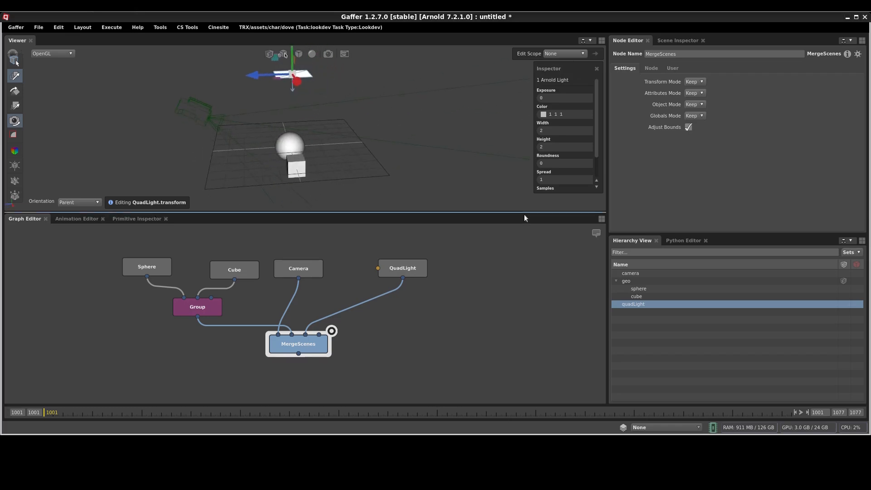
Step: Select the QuadLight, Camera, Cube, Group and MergeScenes nodes in turn to compare the scene each one outputs in the Viewer
middle_click_drag(423, 310, 433, 284)
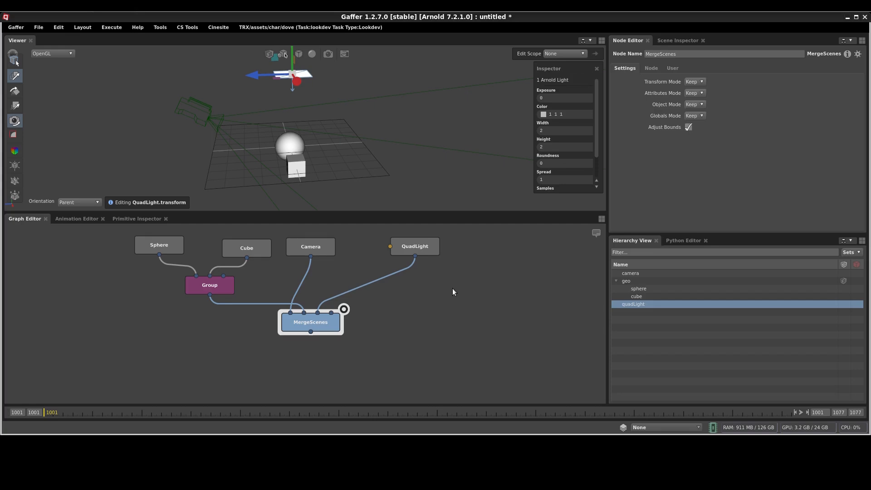
left_click(420, 246)
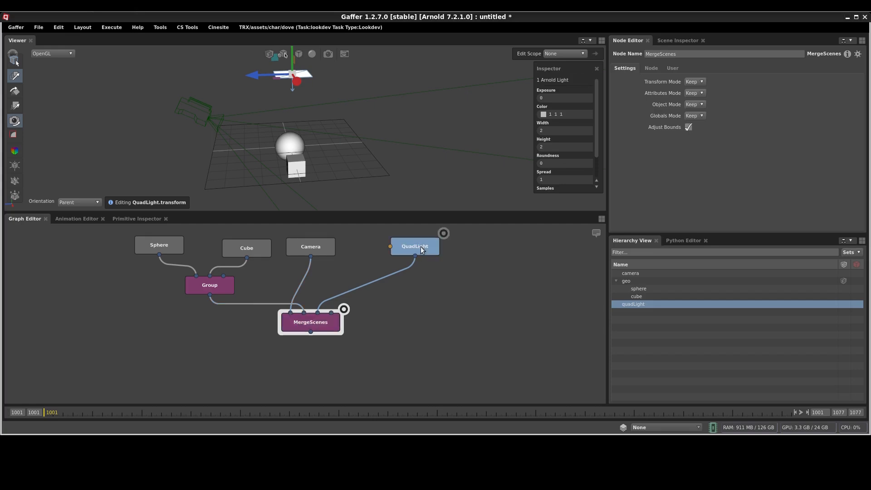
left_click(306, 242)
left_click(250, 245)
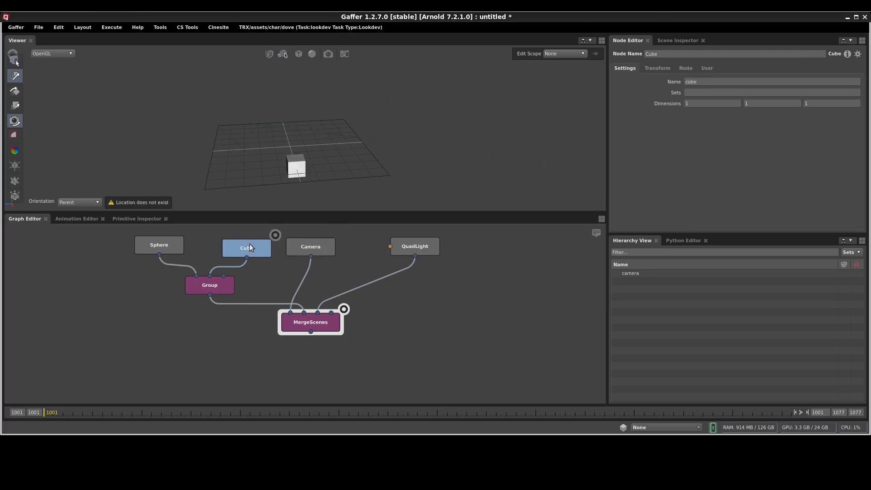
left_click(211, 286)
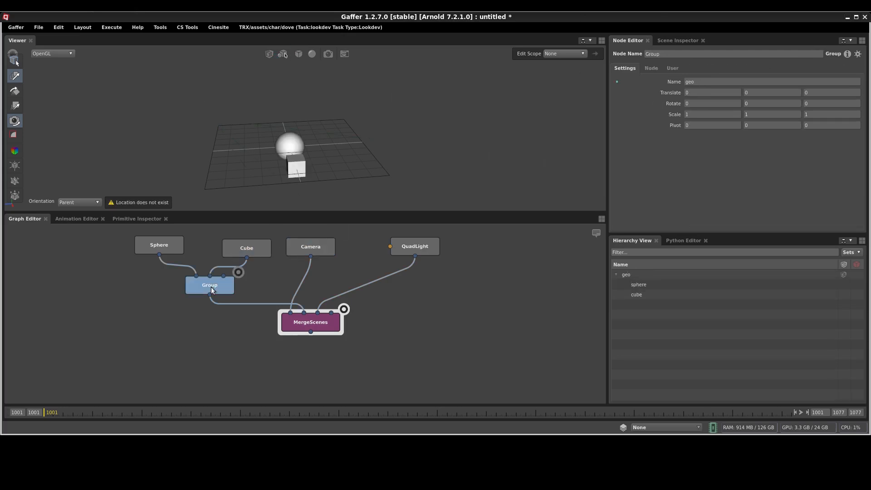
left_click(298, 319)
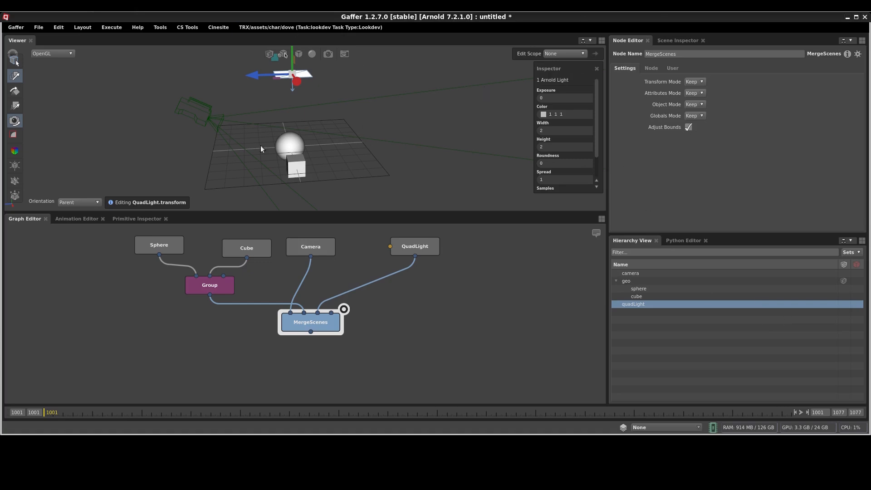
Step: Pin the Viewer to the MergeScenes node
middle_click_drag(492, 301, 506, 317)
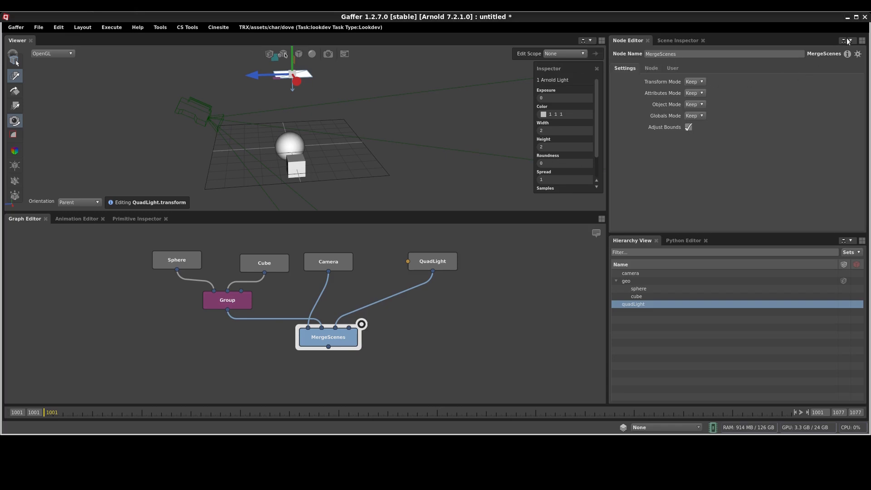
left_click(584, 40)
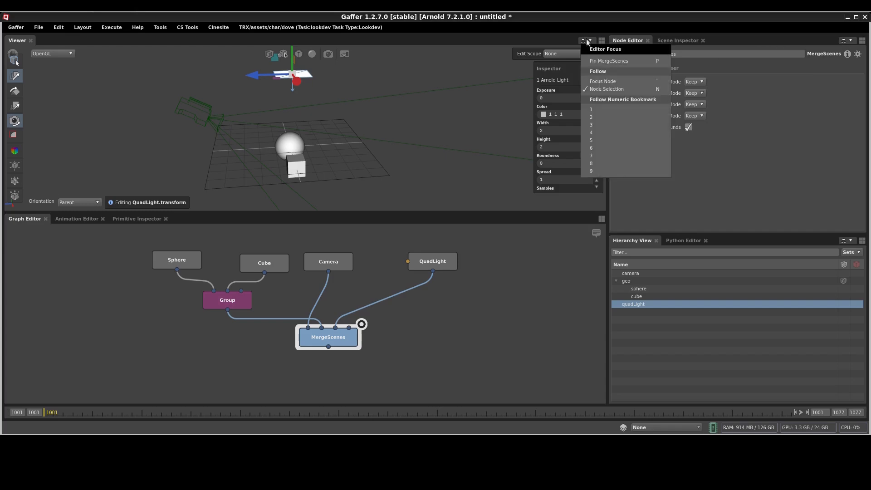
left_click(598, 61)
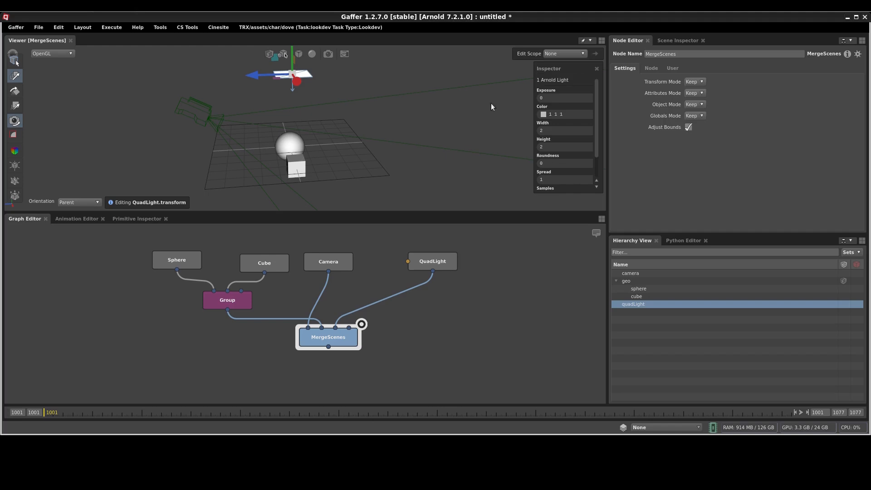
left_click(591, 41)
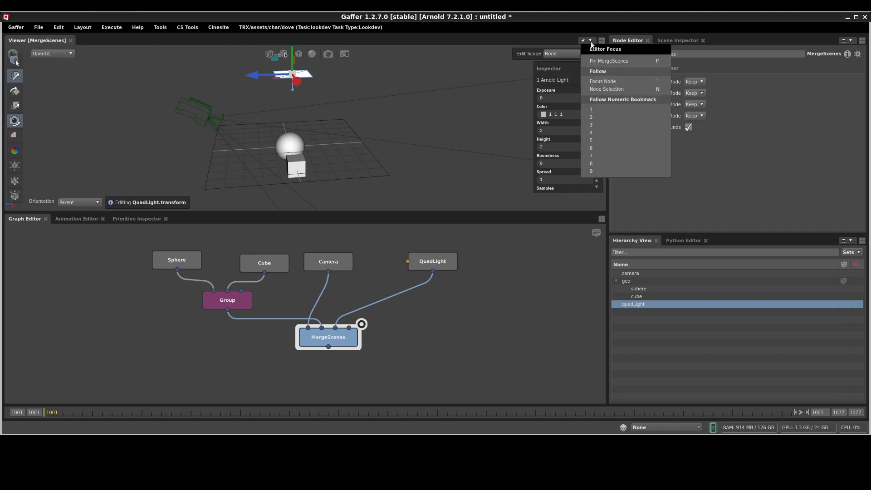
left_click(439, 350)
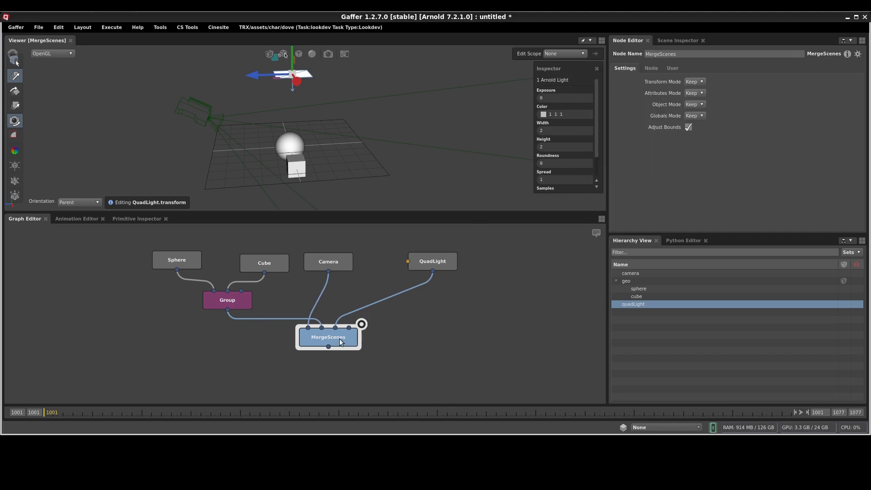
Step: Select the Group, Sphere, Cube, Camera, QuadLight and MergeScenes nodes in turn to compare the pinned Viewer with the selection-following editors
left_click(237, 304)
left_click(182, 263)
left_click(272, 263)
left_click(331, 263)
left_click(426, 261)
left_click(328, 337)
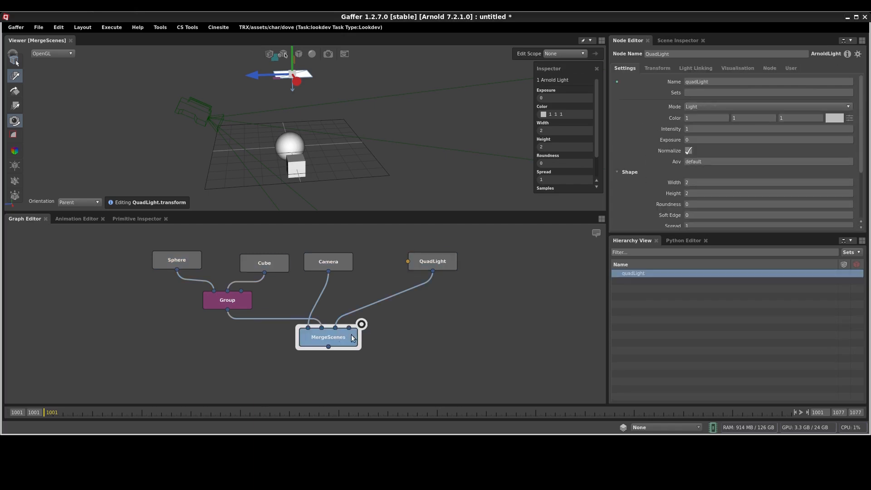
left_click(233, 302)
left_click(184, 263)
left_click(268, 265)
left_click(341, 265)
left_click(429, 262)
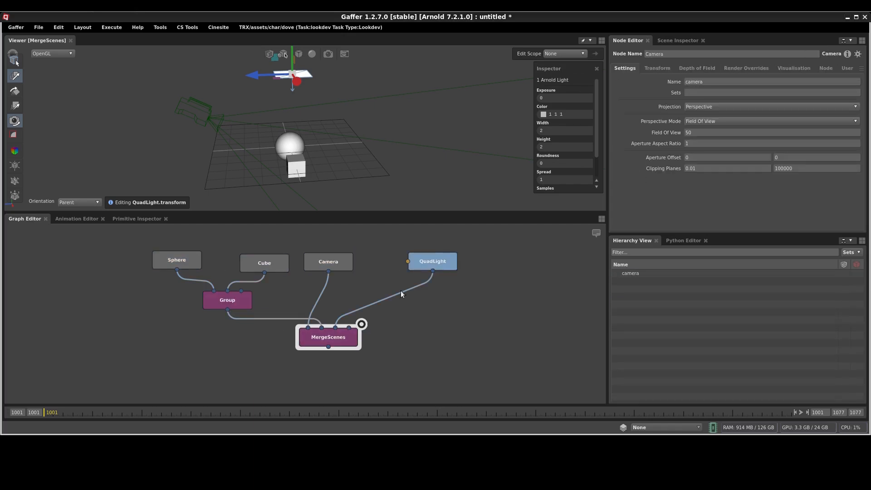
left_click(343, 336)
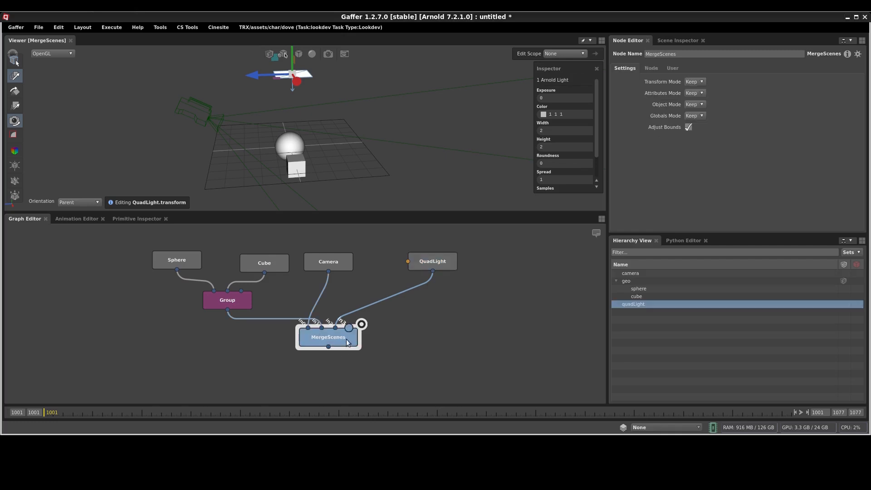
Step: Make the Viewer follow the focus node, set the focus to the Camera node and clear the node selection
left_click(589, 40)
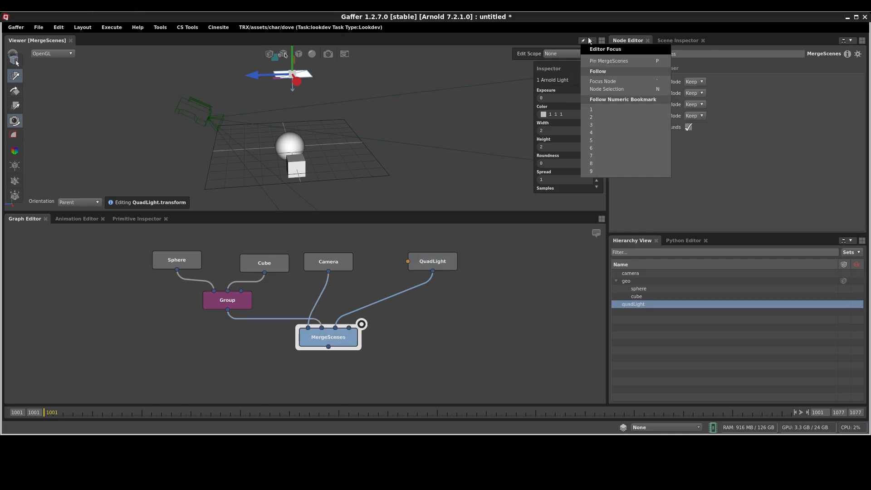
left_click(609, 81)
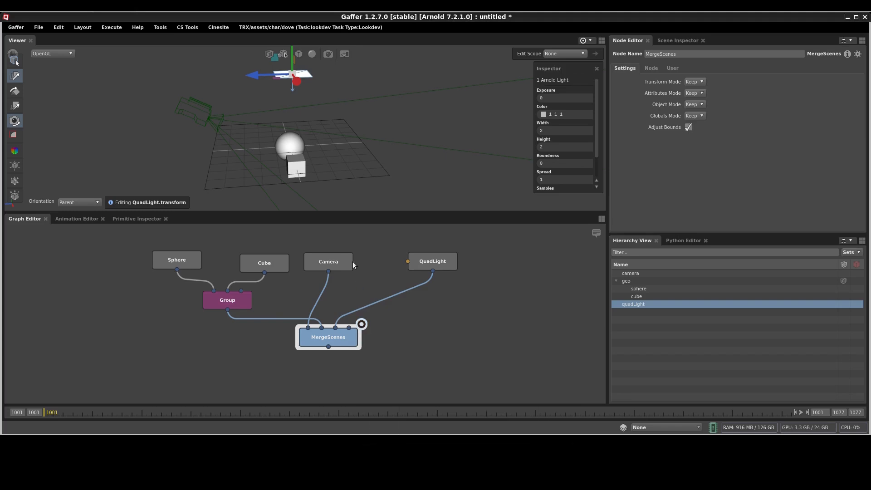
left_click(357, 249)
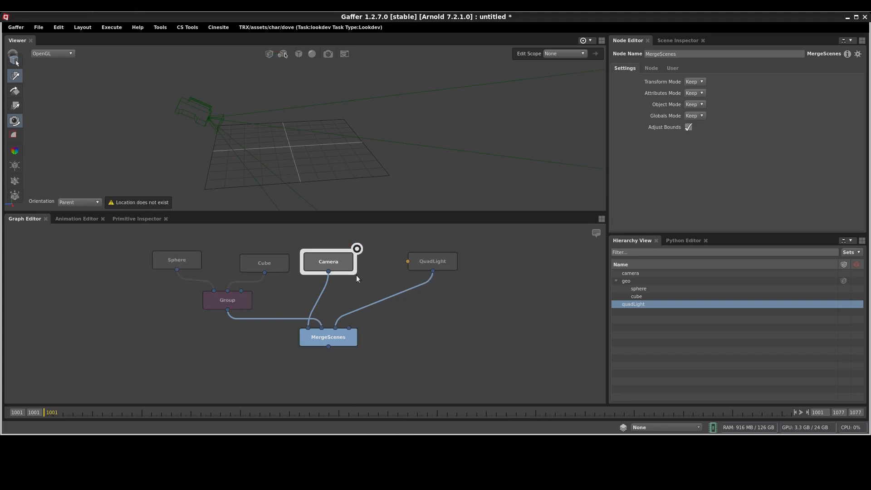
left_click(284, 303)
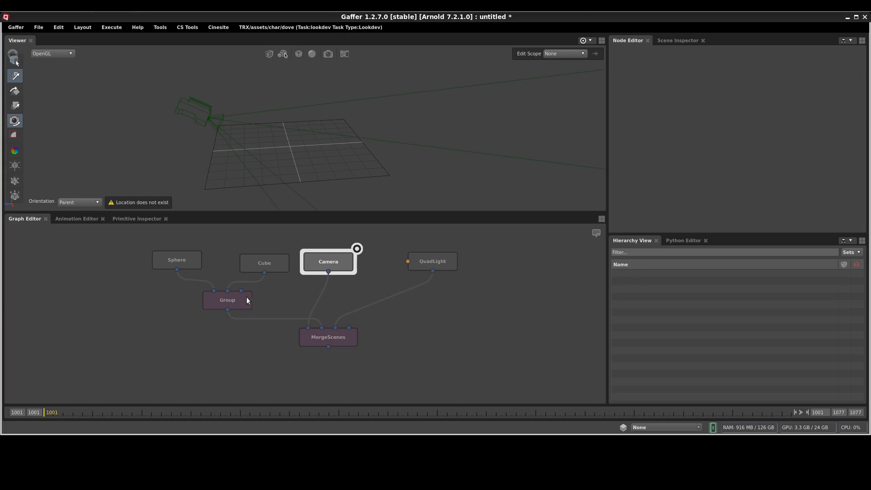
Step: Select the Group, Cube and Sphere nodes and Group again to compare the focus-following Viewer with the node selection
left_click(250, 299)
left_click(266, 265)
left_click(186, 263)
left_click(223, 302)
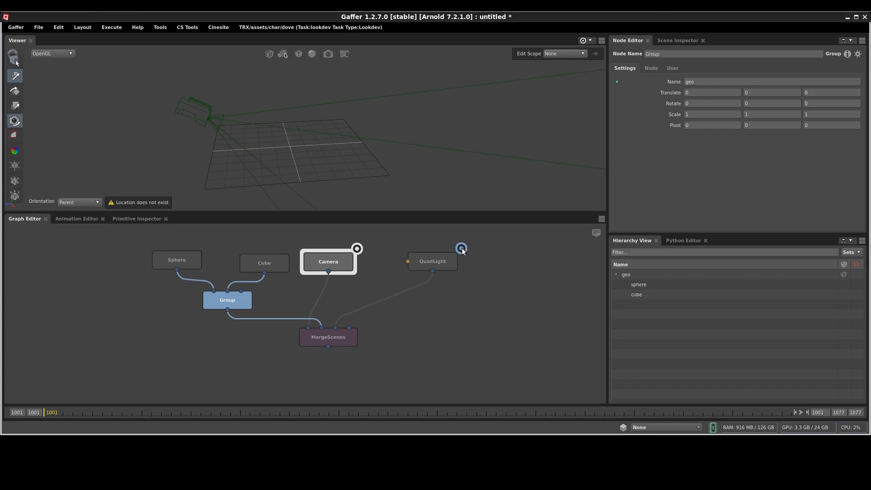
Step: Set the focus to QuadLight and back to MergeScenes, and make the Hierarchy View follow the focus node
left_click(461, 248)
left_click(361, 324)
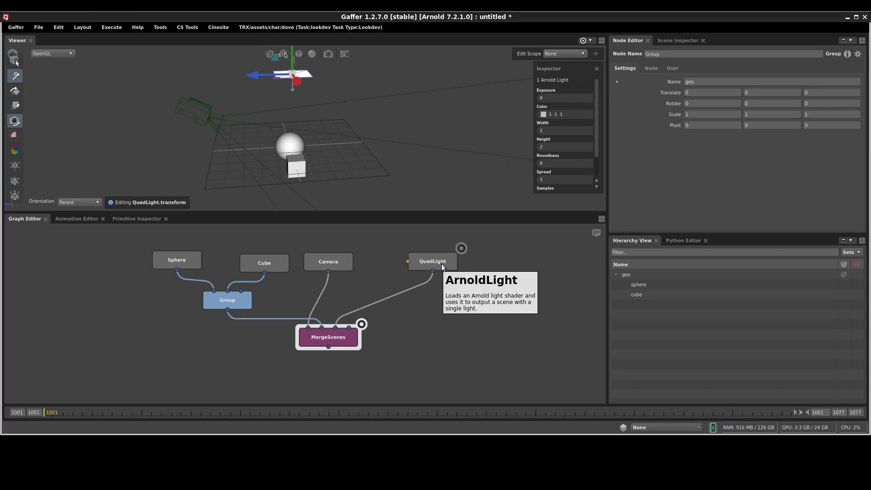
left_click(850, 241)
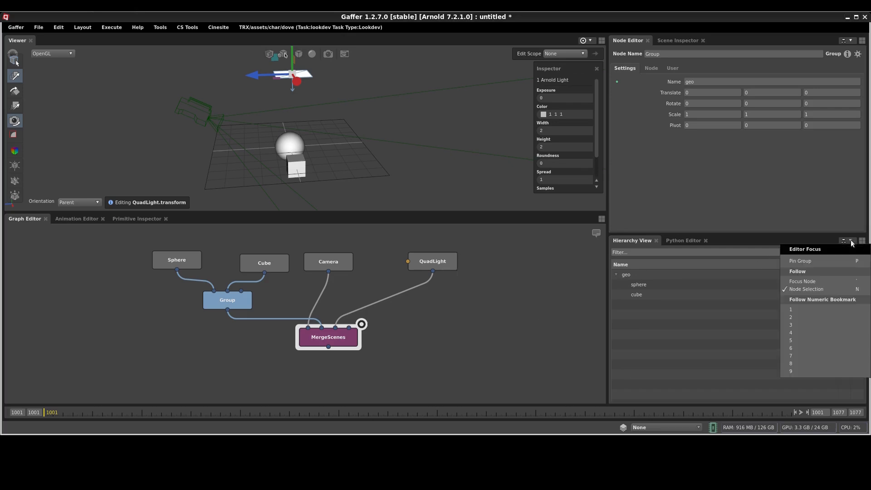
left_click(837, 282)
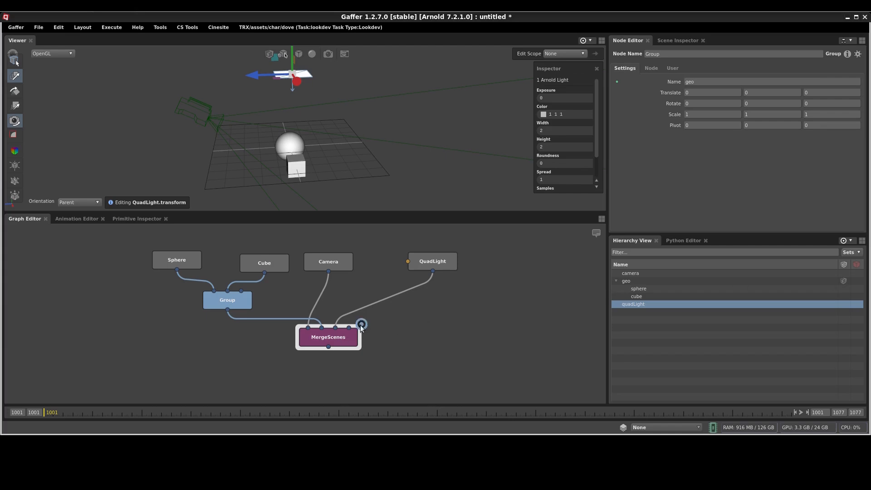
Step: Set the focus to the Camera node and select the camera in the Viewer
left_click(356, 249)
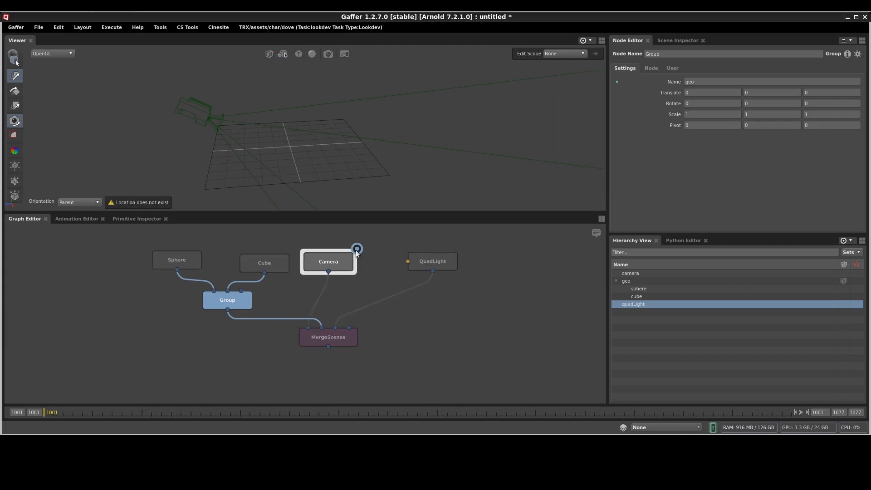
left_click(207, 111)
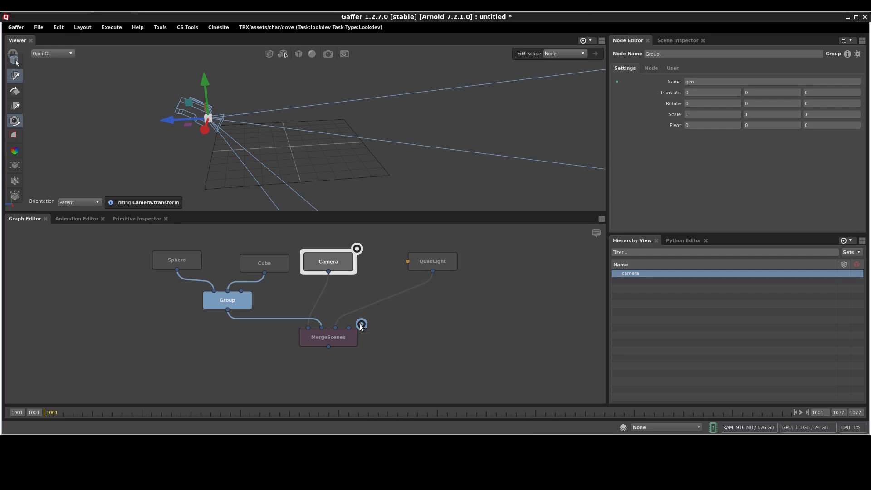
Step: Set the focus to MergeScenes and select the QuadLight, Camera, Cube and Group nodes in turn to view their settings
left_click(361, 325)
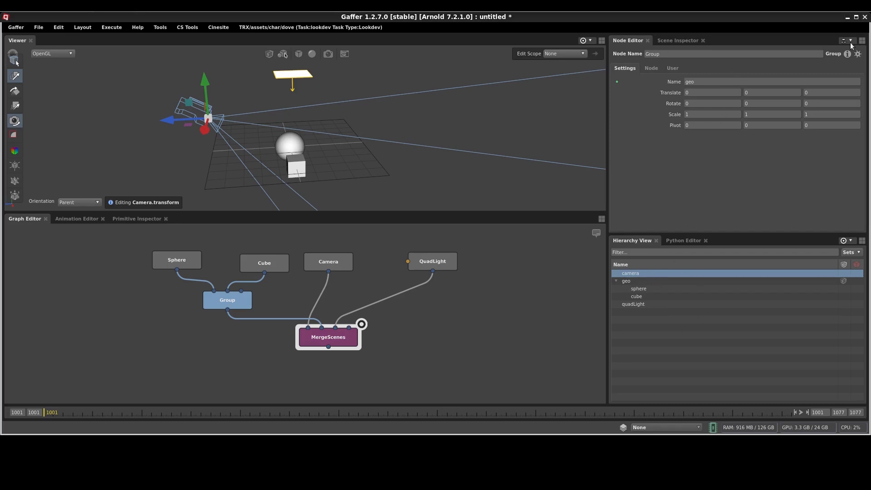
left_click(442, 262)
left_click(337, 256)
left_click(272, 262)
left_click(236, 303)
left_click(424, 260)
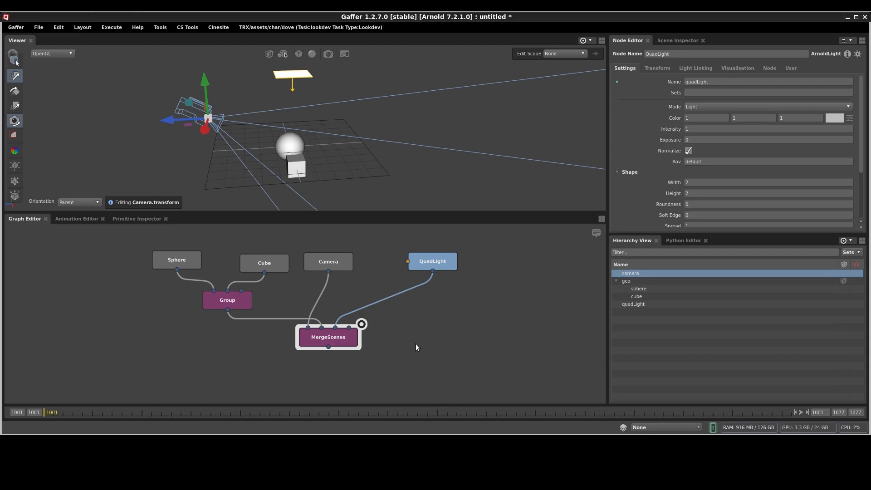
Step: Add a ShaderAssignment node below MergeScenes, connect it to the MergeScenes output and align it underneath
middle_click_drag(351, 366, 356, 344)
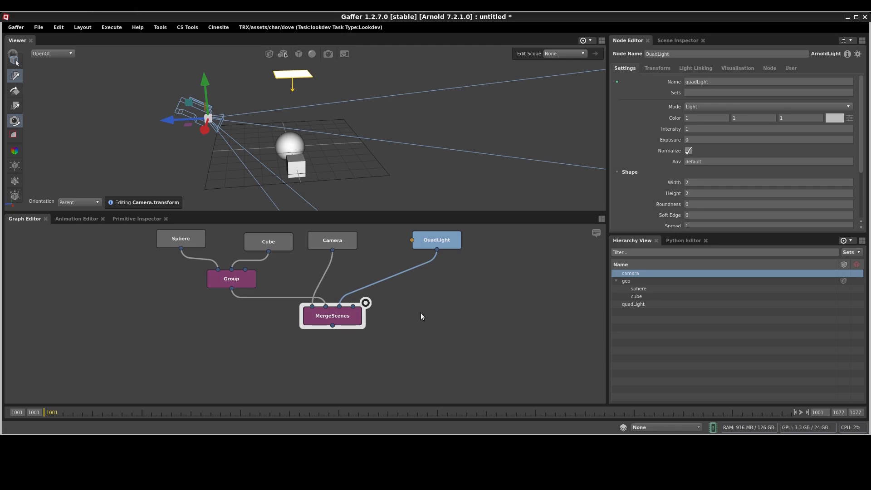
left_click(335, 358)
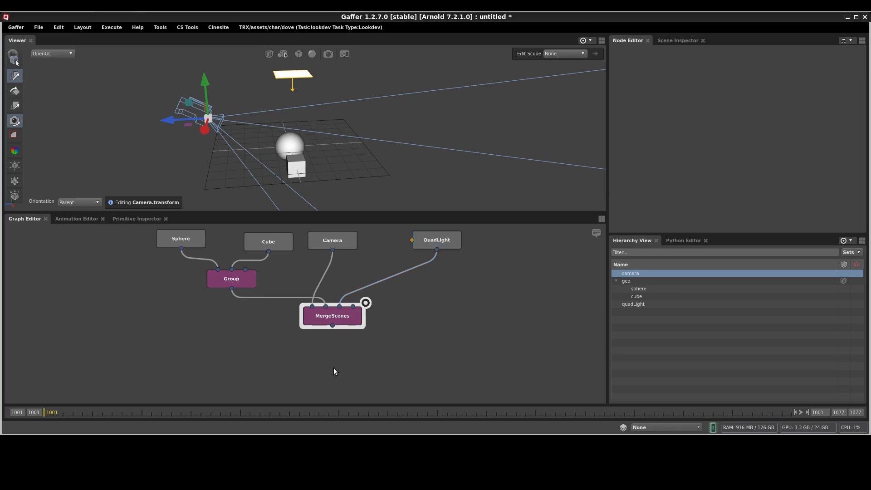
key("Tab")
type("shader")
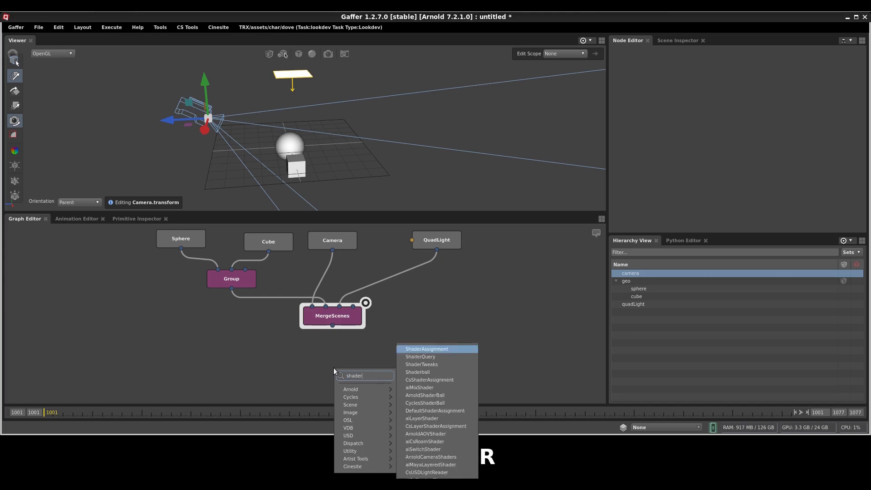
key("Return")
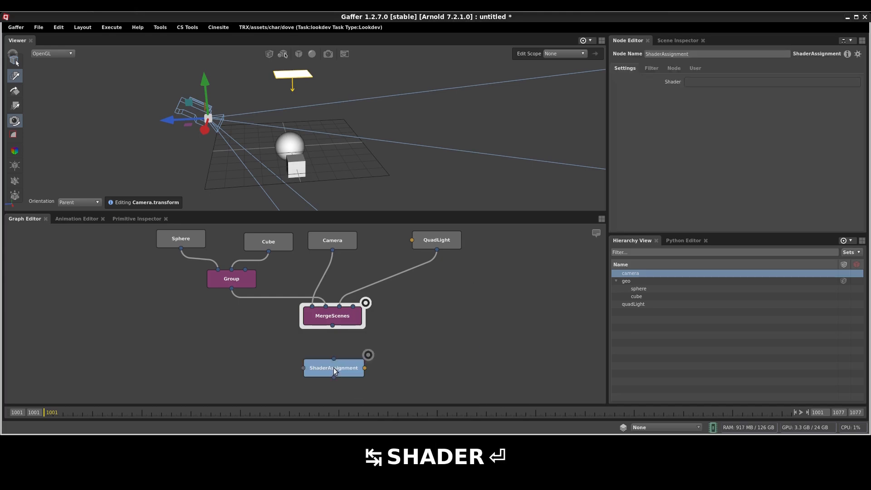
left_click_drag(334, 358, 332, 326)
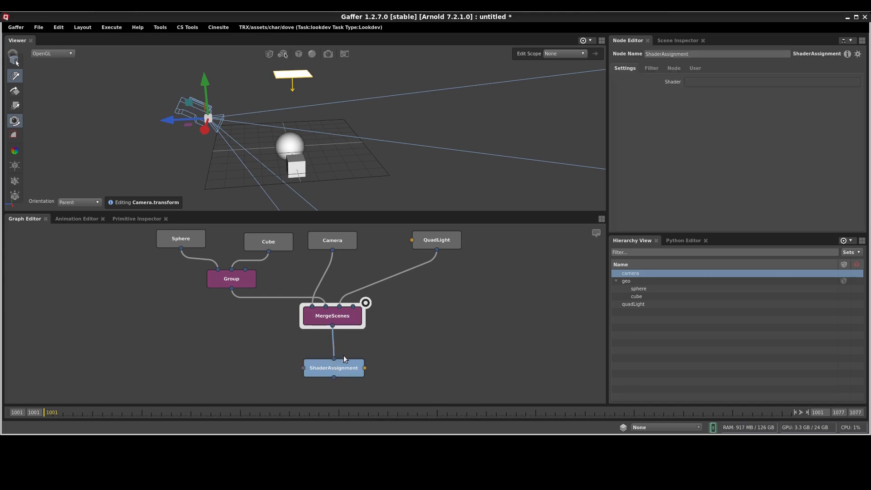
left_click_drag(342, 374, 340, 365)
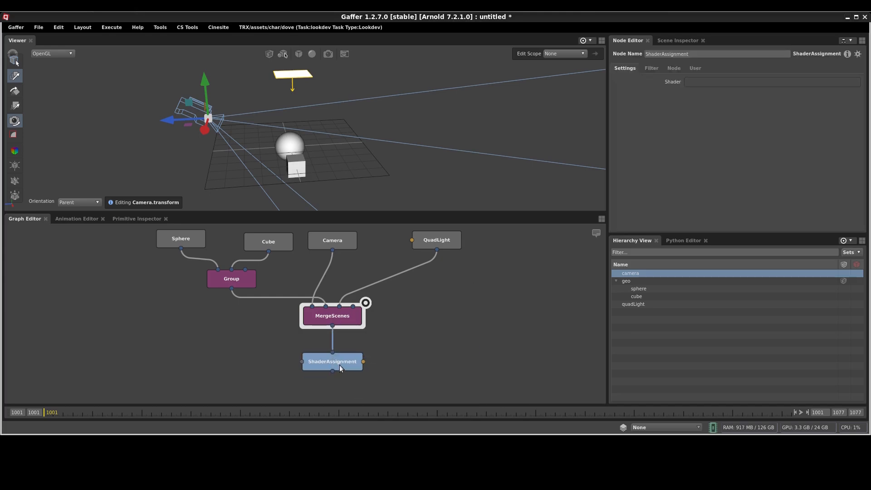
Step: Add an aiStandardSurface shader beside ShaderAssignment and connect its output to the ShaderAssignment's shader input
left_click(218, 350)
key("Tab")
type("standa")
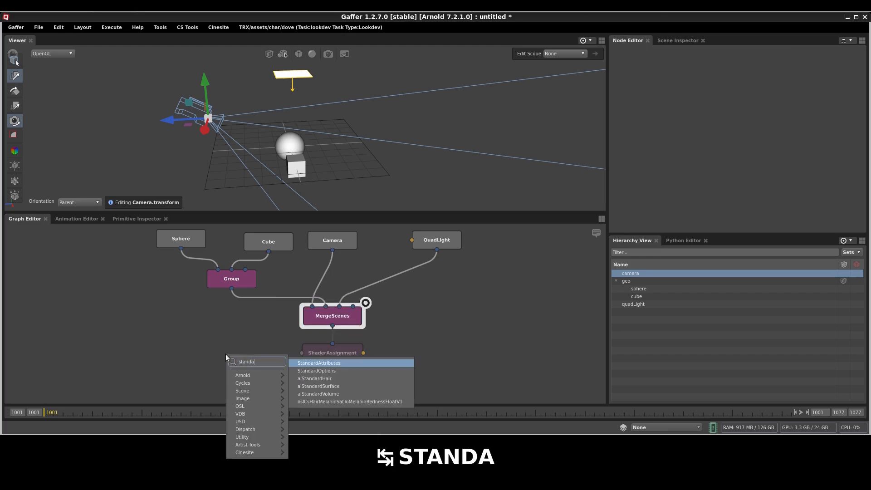
key("Down")
key("Down")
key("Down")
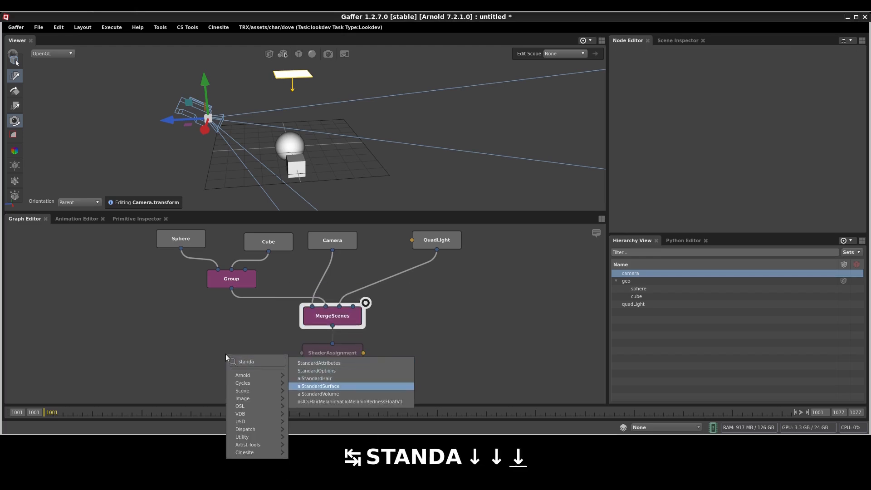
key("Return")
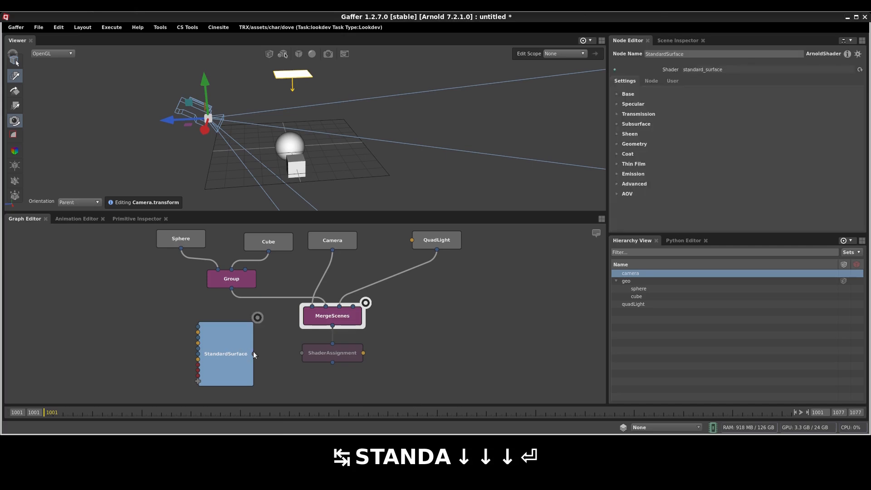
left_click_drag(253, 354, 302, 354)
Step: Set the focus to the ShaderAssignment node and select the sphere in the Hierarchy View
left_click(334, 356)
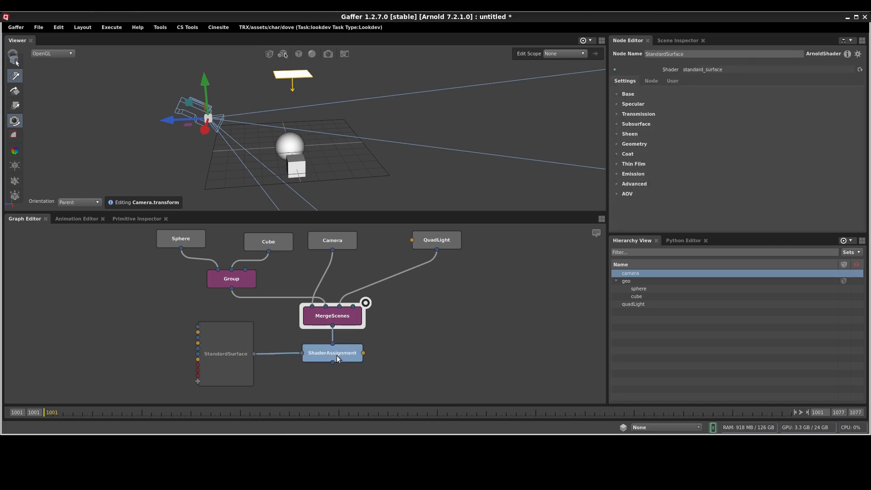
left_click(367, 341)
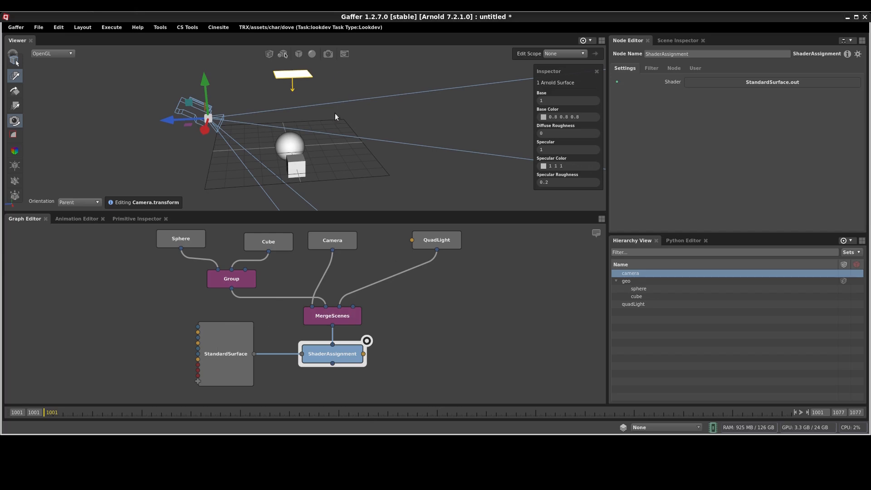
left_click(647, 290)
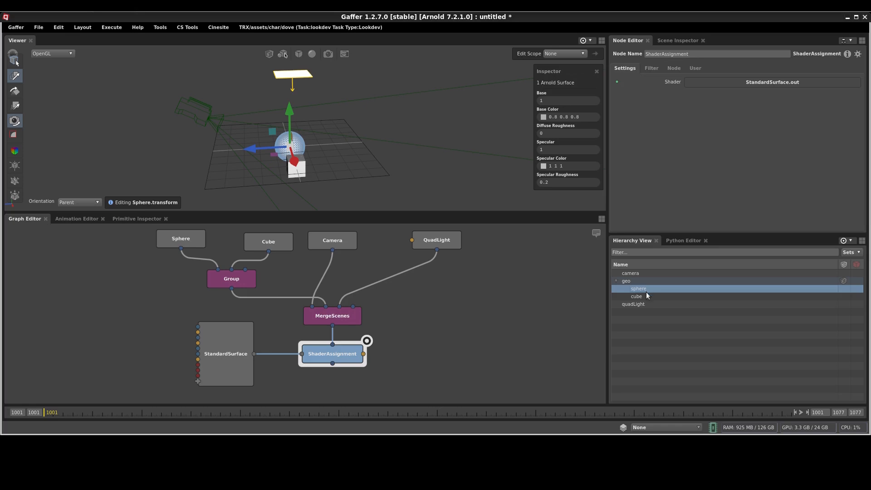
Step: Show the Scene Inspector and make it follow the focus node
left_click(677, 41)
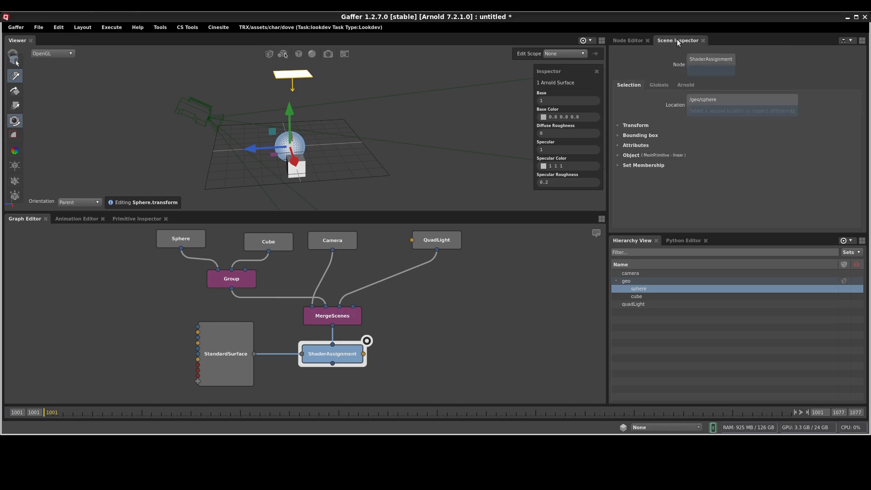
left_click(847, 40)
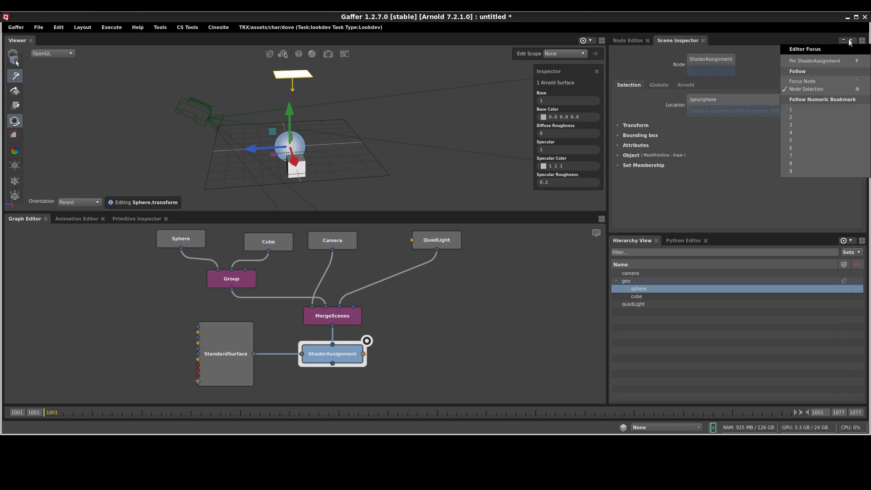
left_click(834, 80)
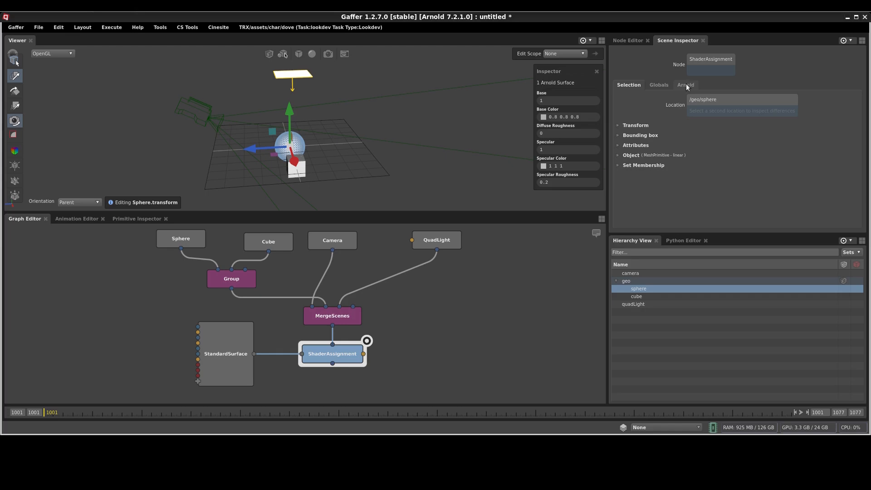
Step: Inspect the cube and the sphere in the Scene Inspector and view the Arnold shader assigned to the sphere
left_click(641, 296)
left_click(641, 289)
left_click(685, 87)
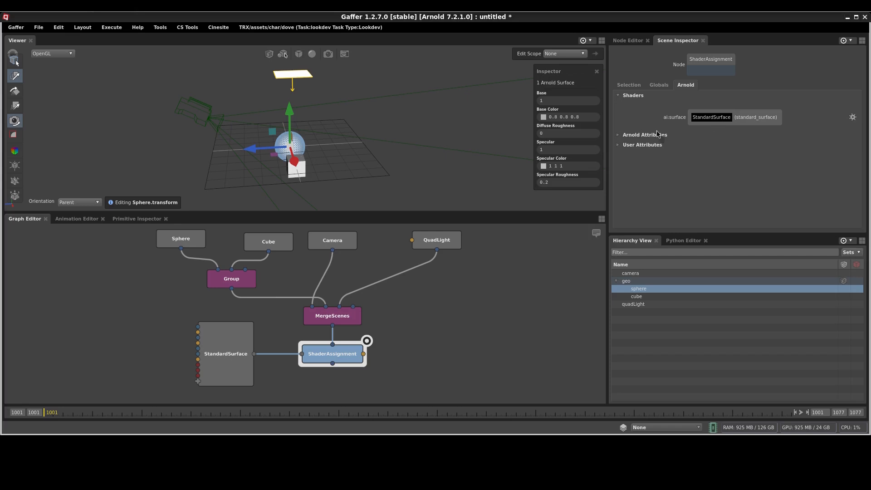
Step: Add a StandardOptions node after ShaderAssignment and set the focus to it
left_click_drag(283, 372, 308, 357)
middle_click_drag(407, 368, 408, 338)
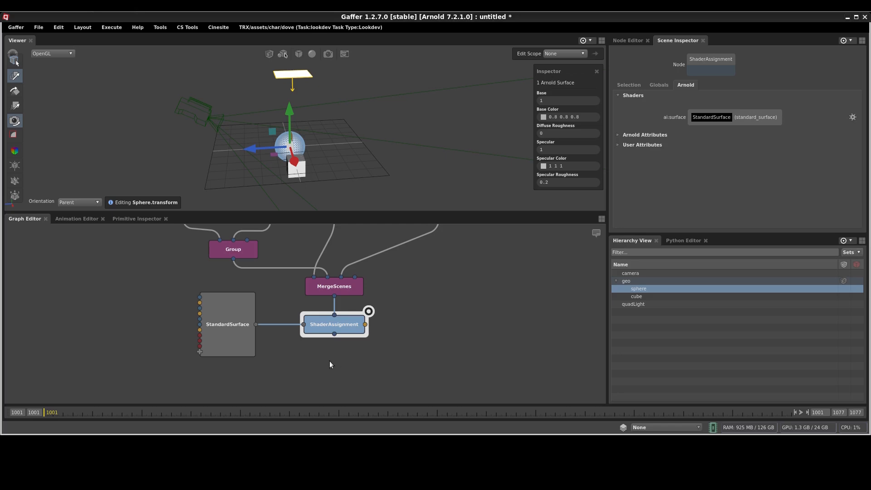
key("Tab")
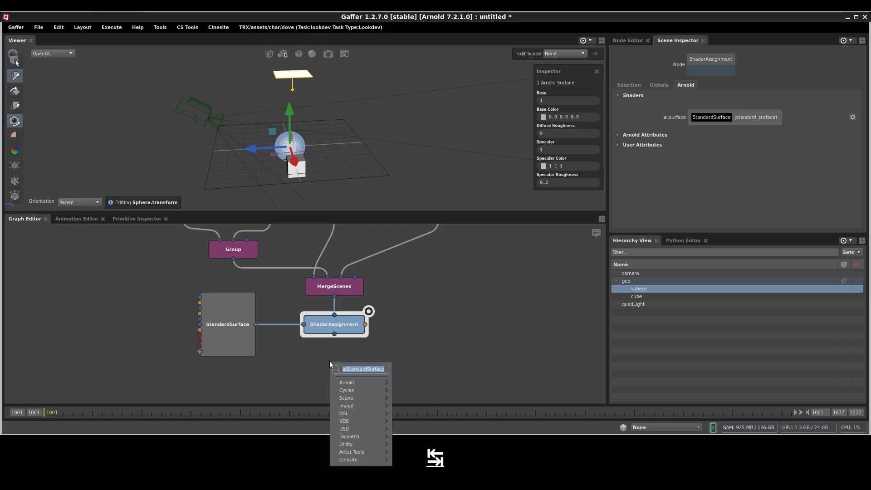
type("standard")
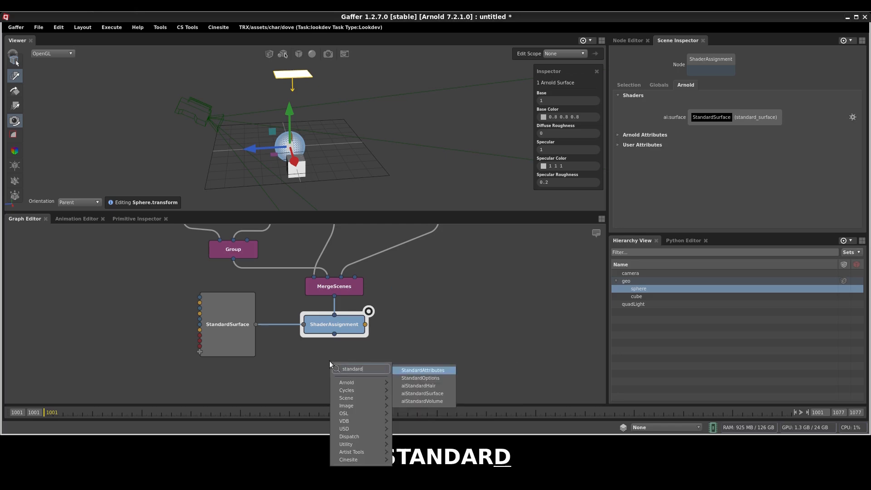
key("Down")
key("Return")
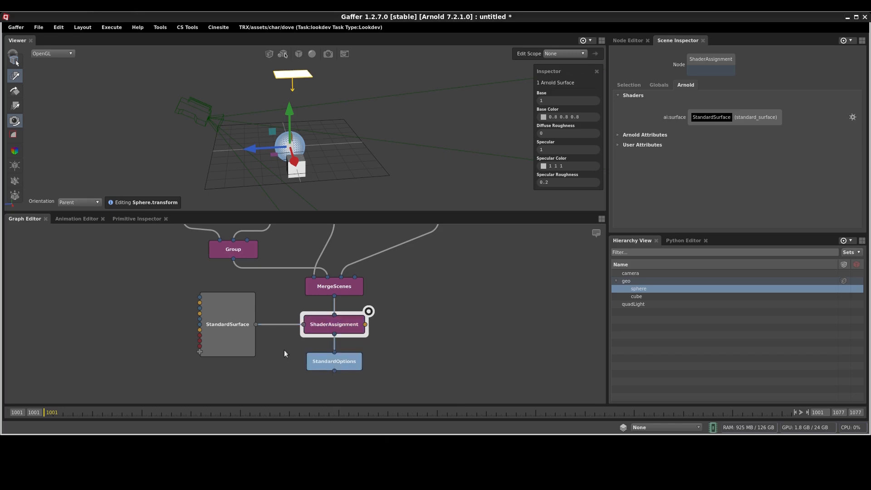
left_click(367, 350)
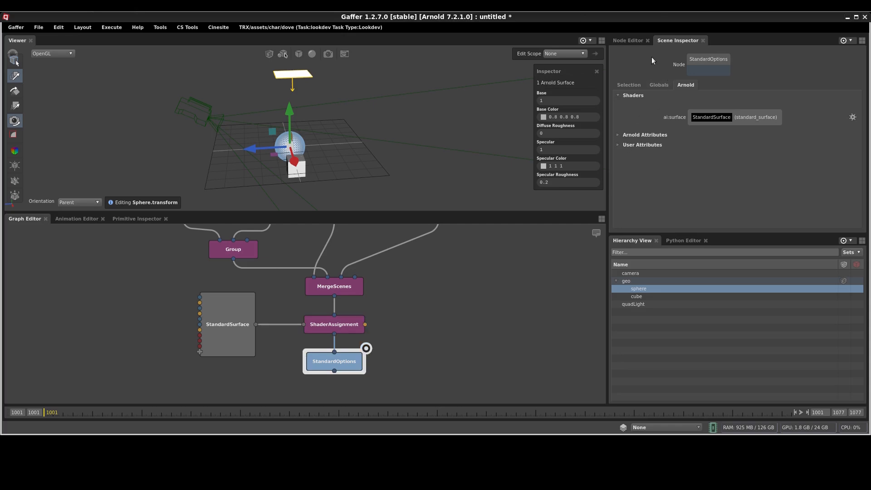
Step: Enable the Camera option of StandardOptions and set it to /camera using the scene's camera location
left_click(635, 43)
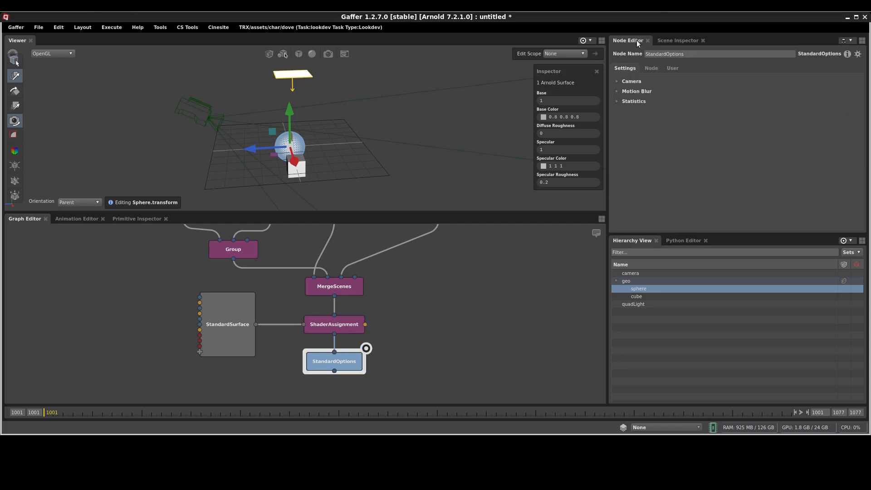
left_click(632, 81)
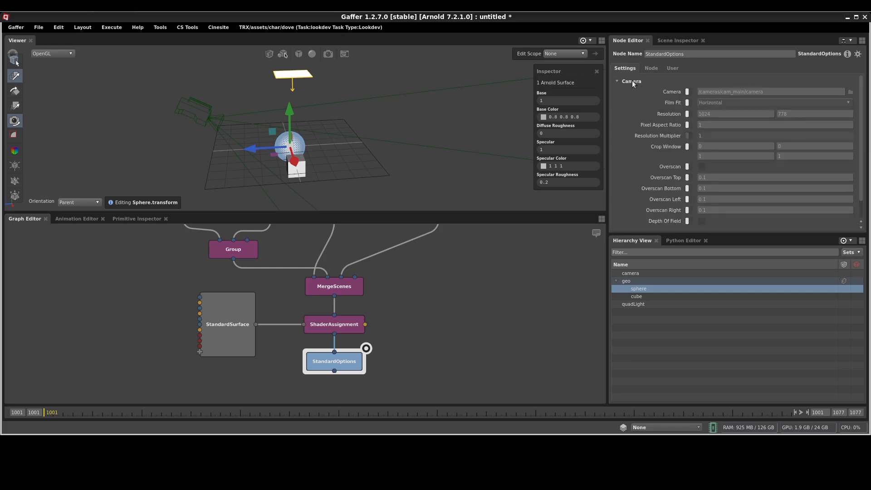
left_click(689, 91)
left_click(637, 274)
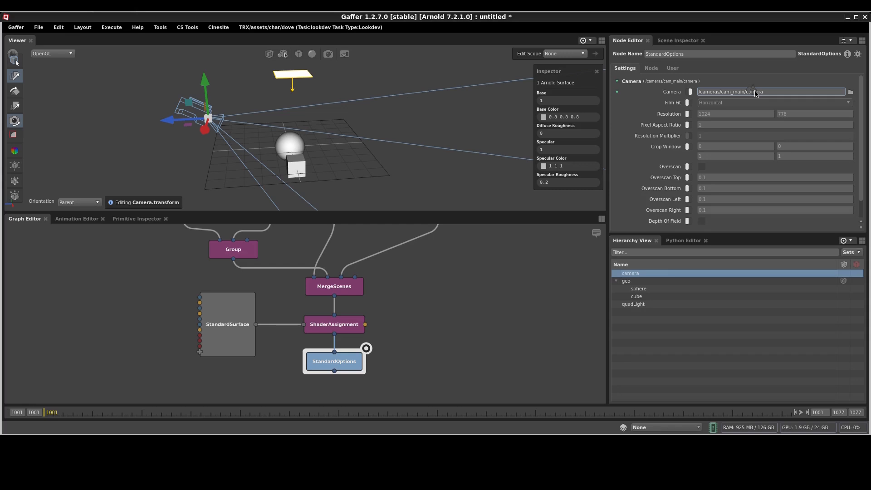
left_click_drag(754, 91, 754, 90)
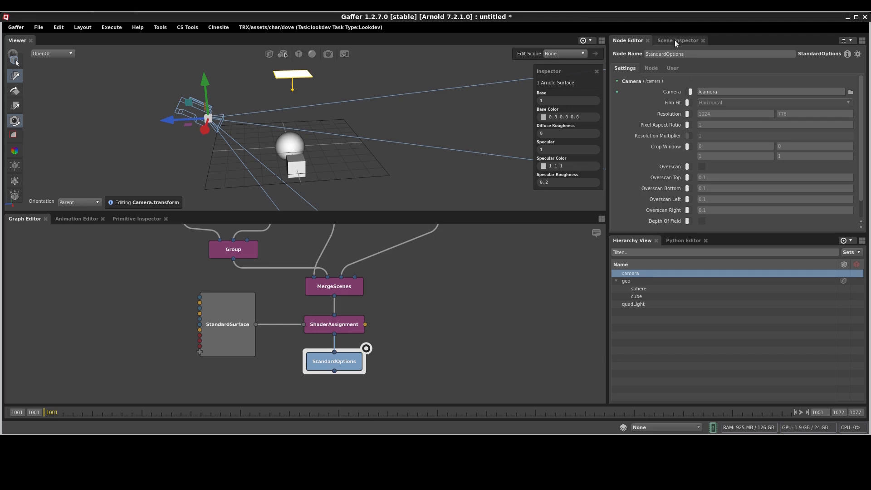
Step: Split the Graph Editor panel to the right, widen the new panel and move the Node Editor into it
left_click(601, 220)
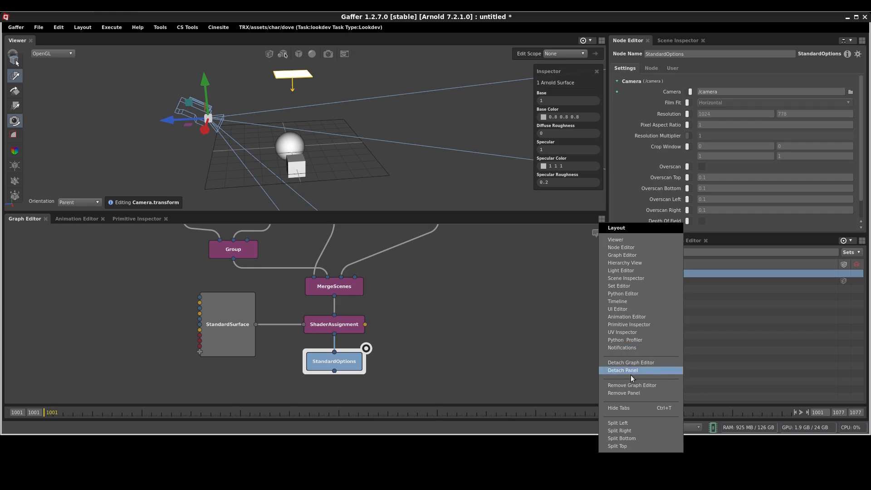
left_click(633, 431)
left_click_drag(579, 295, 443, 292)
left_click_drag(627, 40, 482, 290)
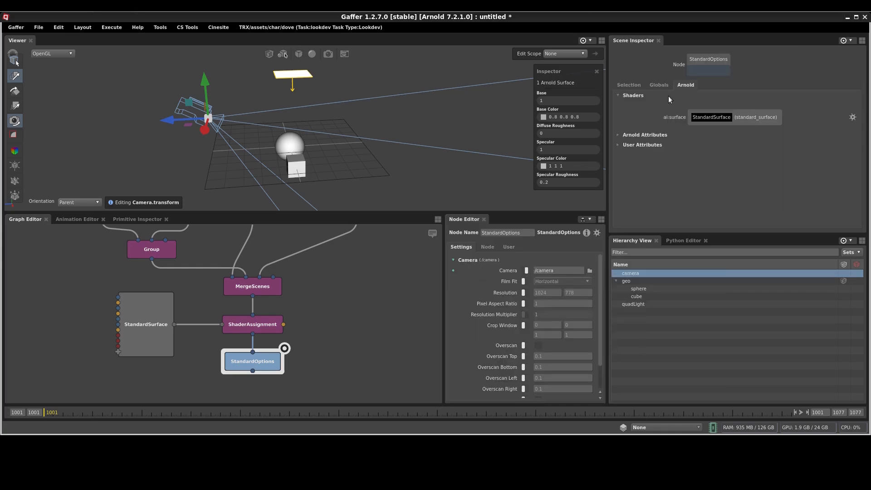
Step: Examine the global options in the Scene Inspector while switching the StandardOptions Camera option off and on again
left_click(663, 84)
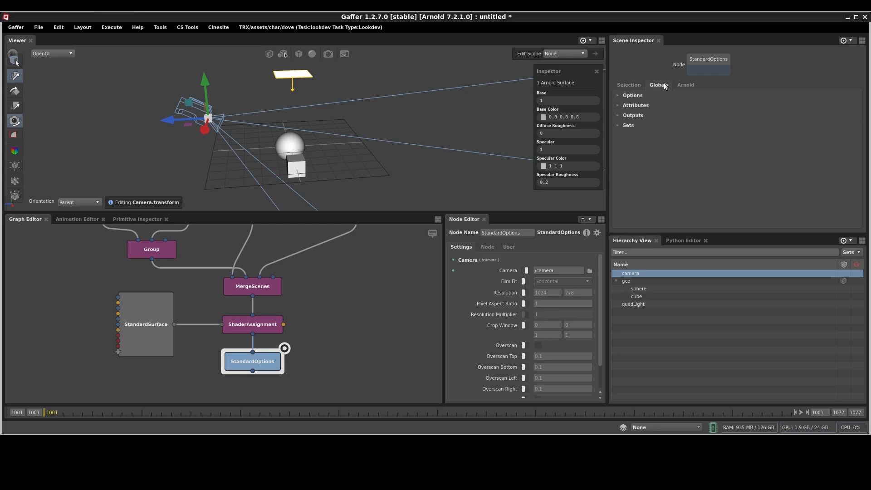
left_click(635, 95)
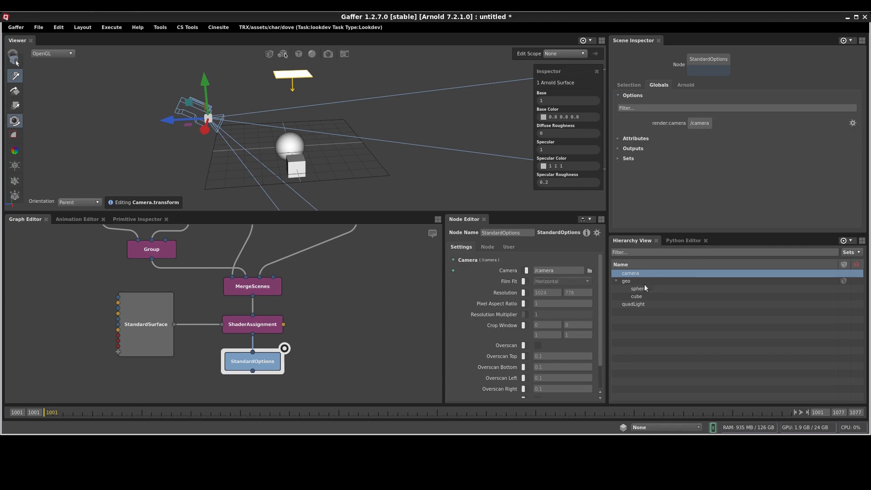
left_click(523, 270)
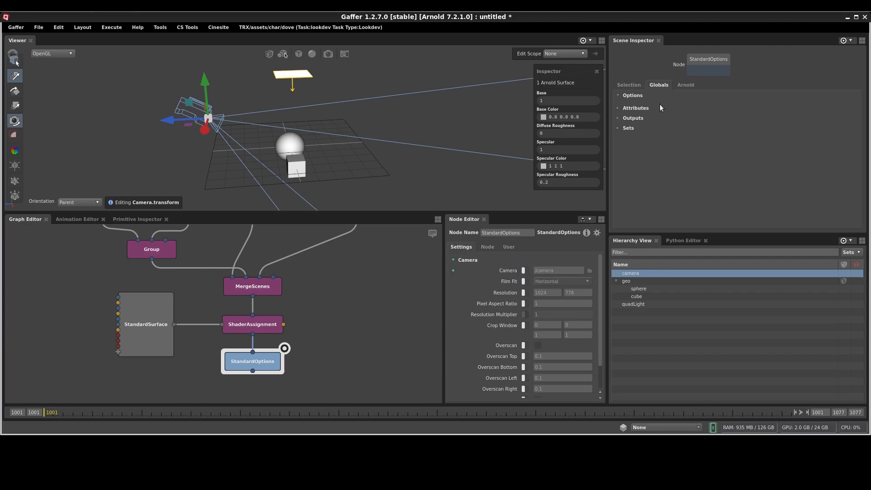
left_click(524, 270)
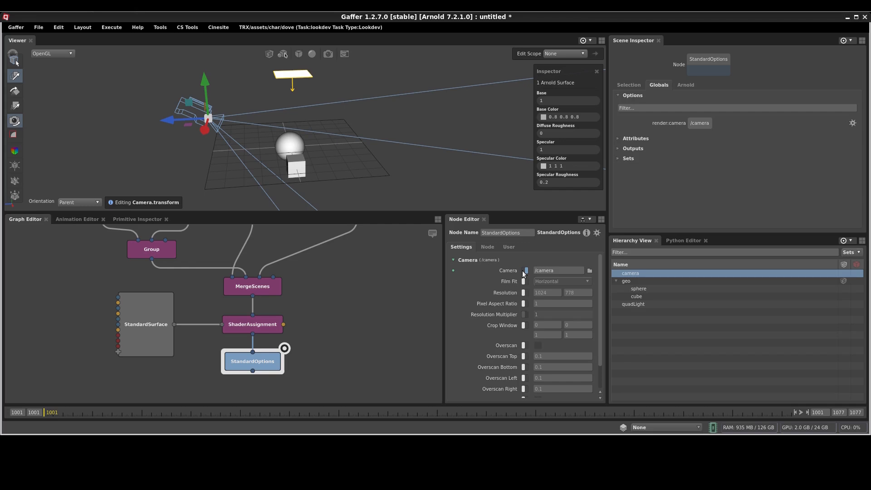
Step: Enable the Resolution option of StandardOptions and set it to 1280 by 720
middle_click_drag(355, 327, 369, 295)
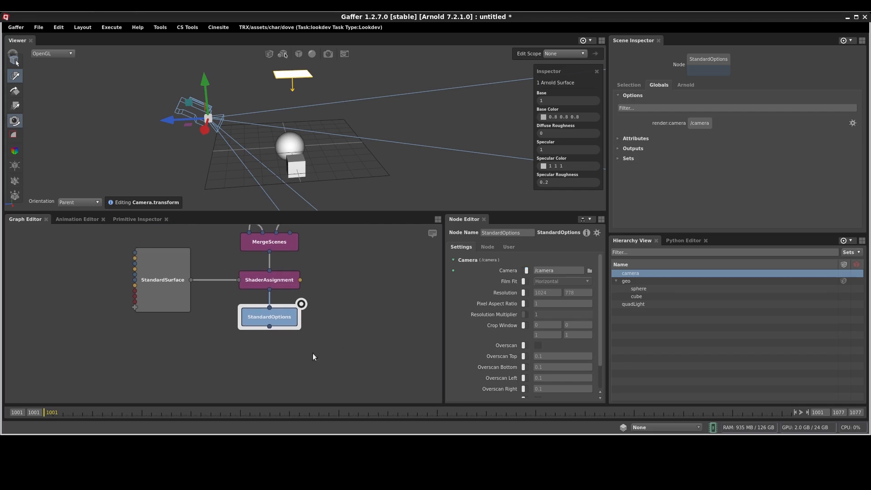
left_click(524, 292)
double_click(547, 292)
type("1280")
key("Tab")
type("720")
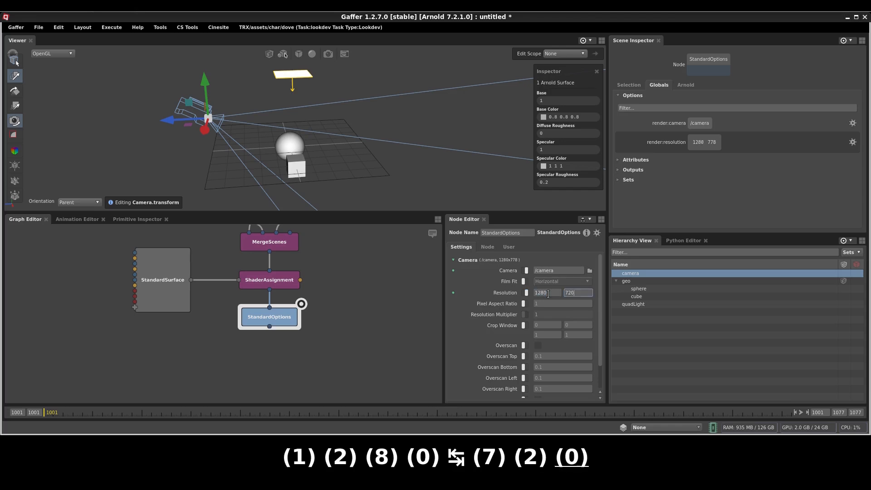
key("Tab")
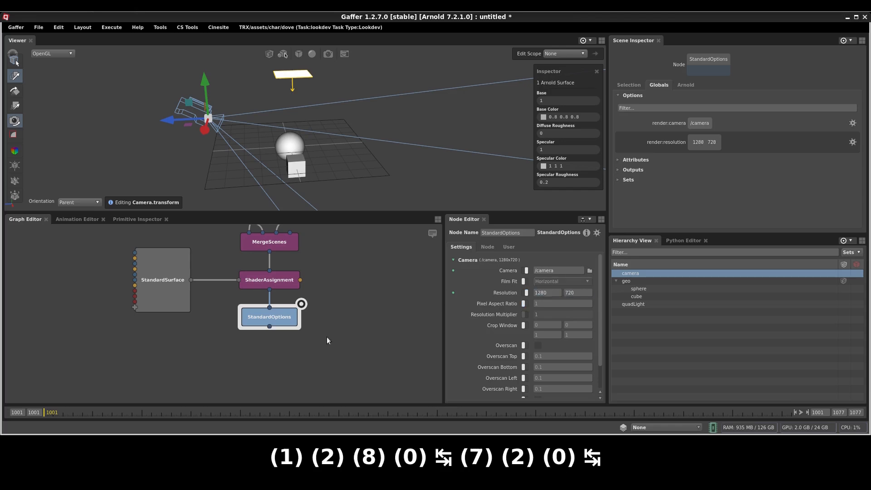
Step: Add an ArnoldOptions node after StandardOptions, set the focus to it and expand its Sampling settings
middle_click_drag(322, 339, 332, 328)
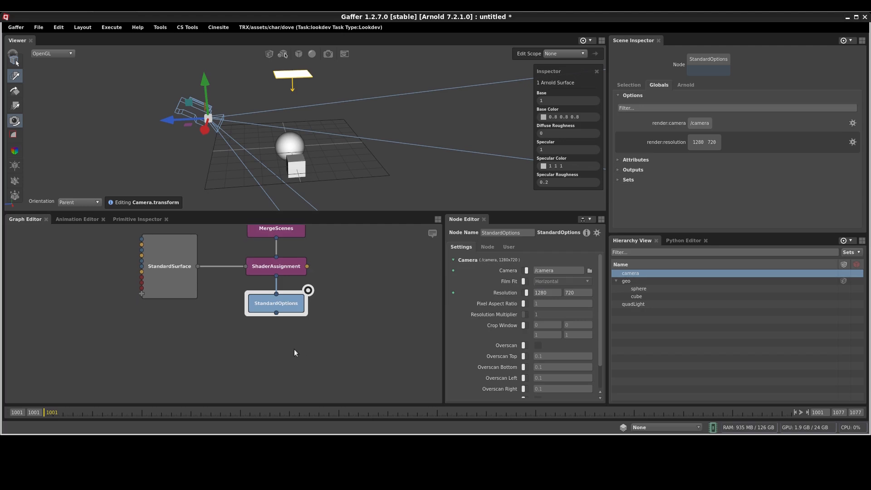
key("Tab")
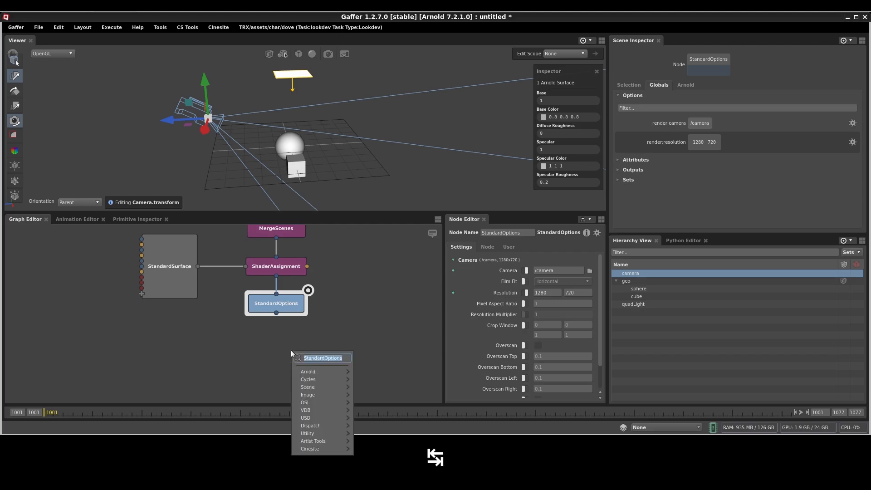
type("arnold")
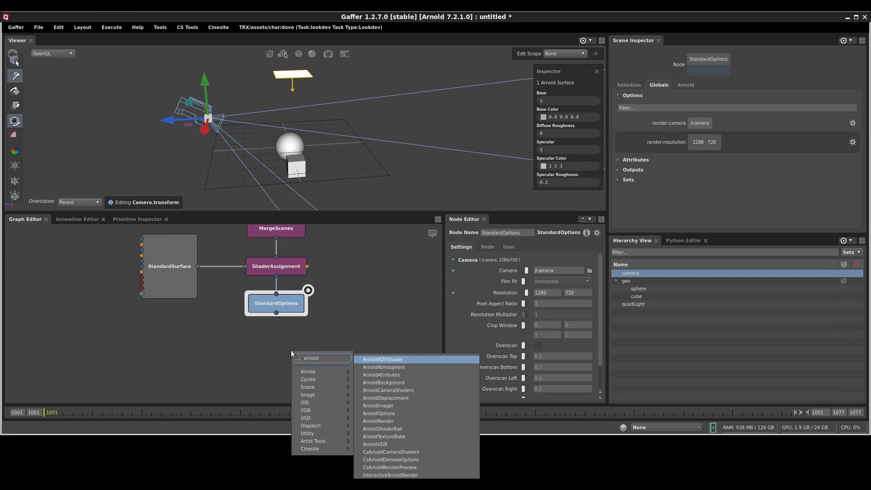
type("op")
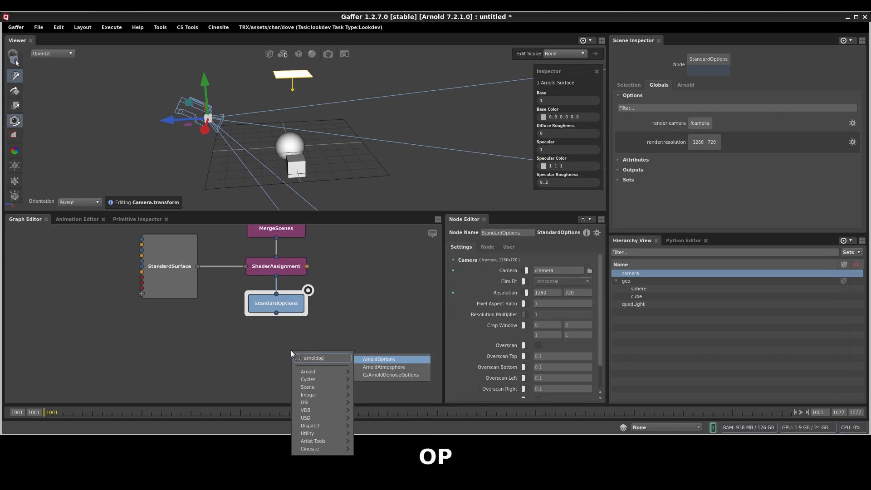
key("Return")
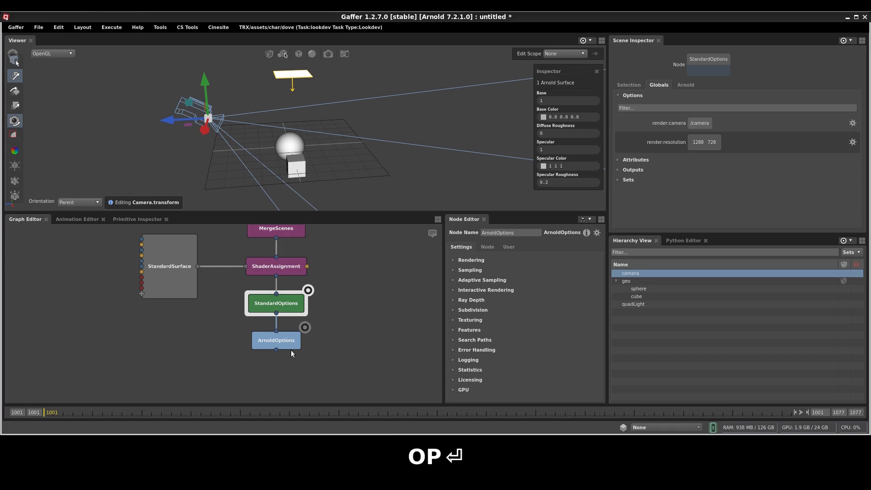
left_click(305, 327)
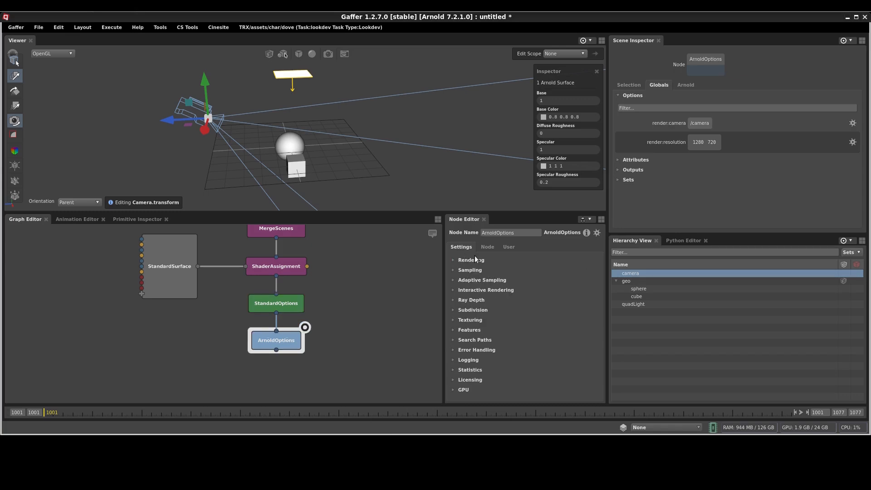
left_click(469, 270)
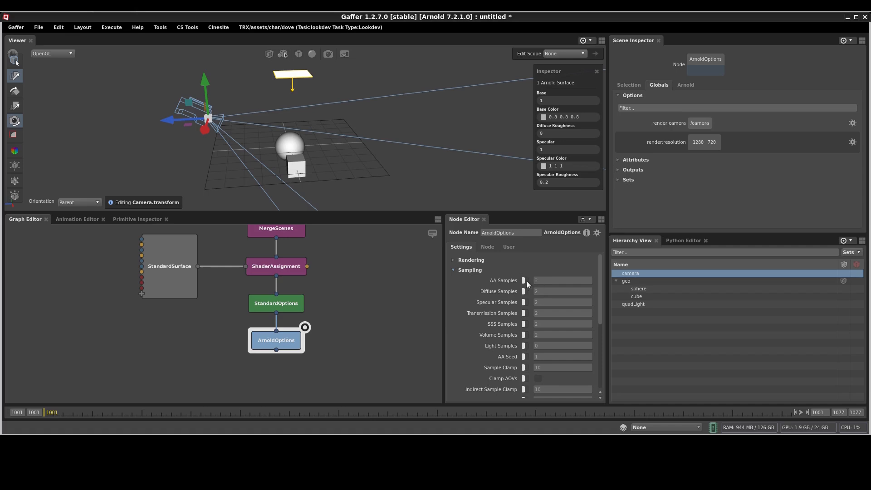
scroll(479, 326, "down", 5)
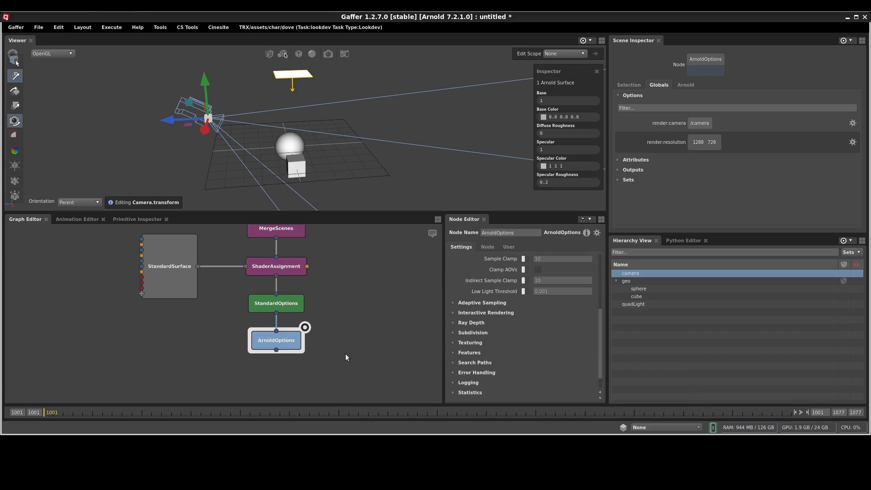
Step: Add an Outputs node after ArnoldOptions and set the focus to it
middle_click_drag(343, 355, 346, 319)
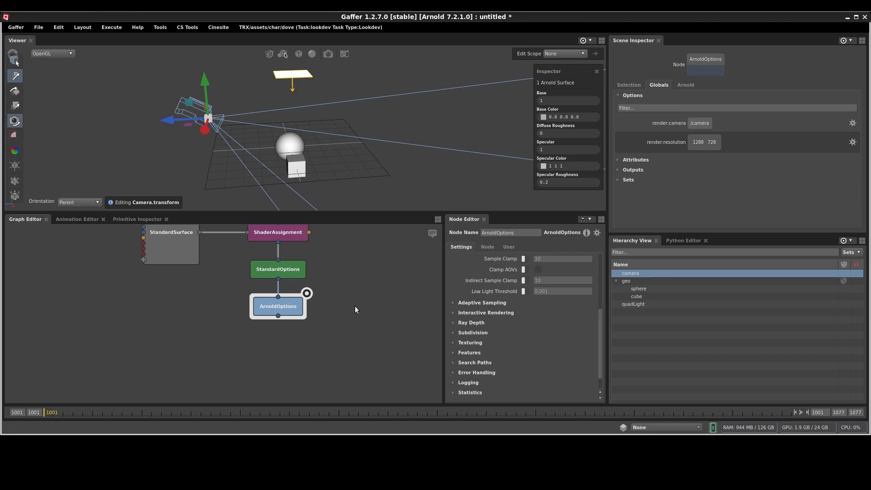
key("Tab")
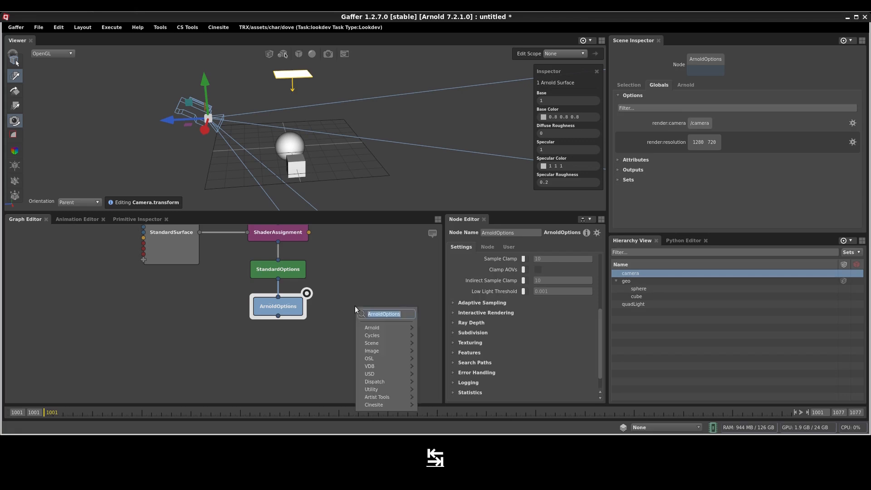
type("outp")
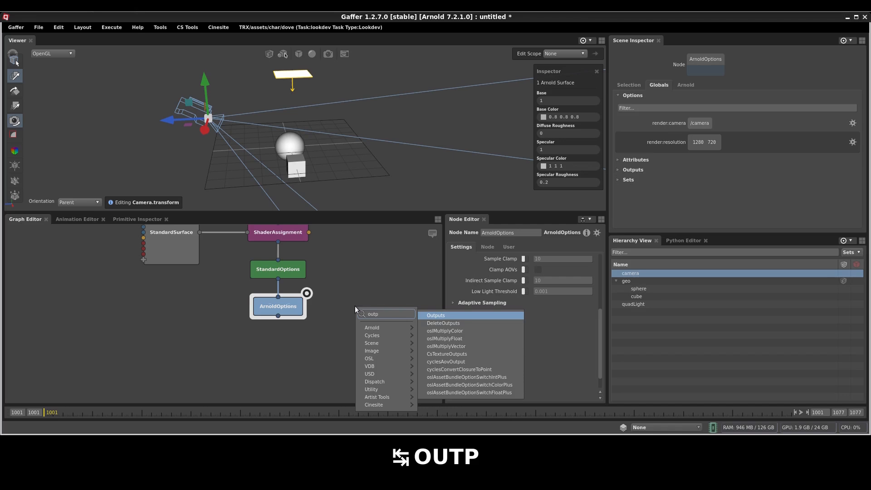
key("Return")
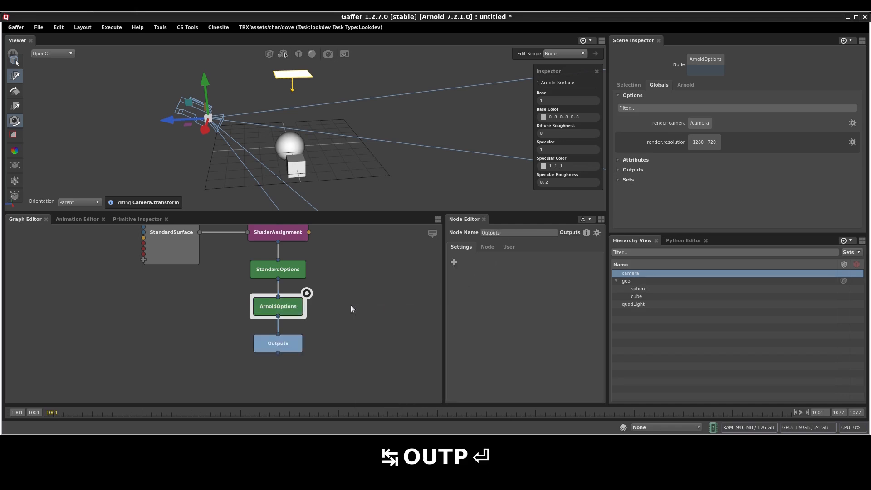
left_click(307, 331)
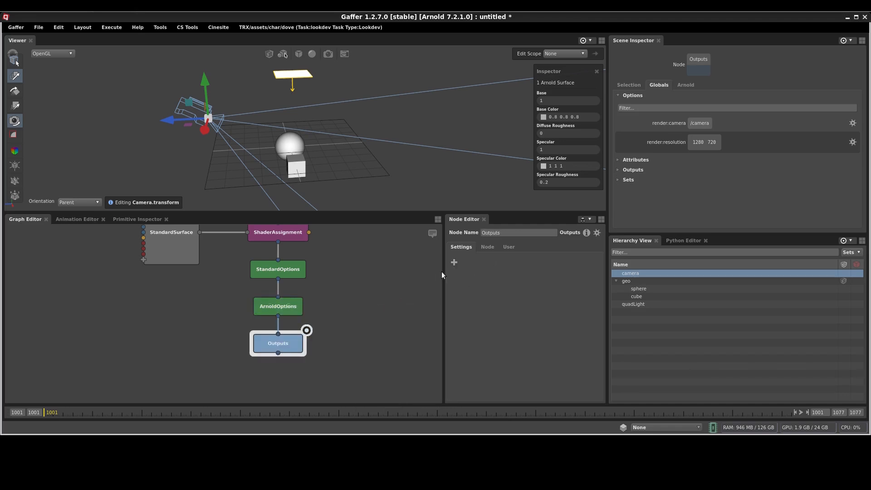
Step: Add an Interactive Beauty output to the Outputs node
left_click(453, 262)
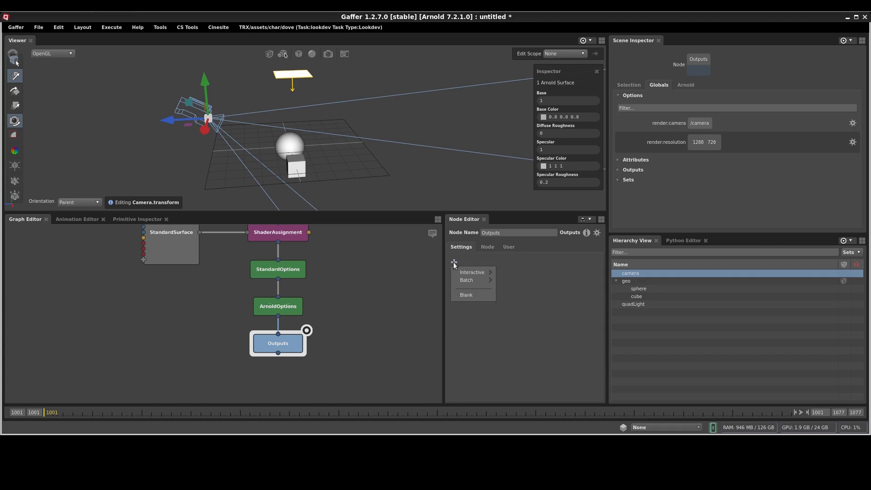
mouse_move(459, 274)
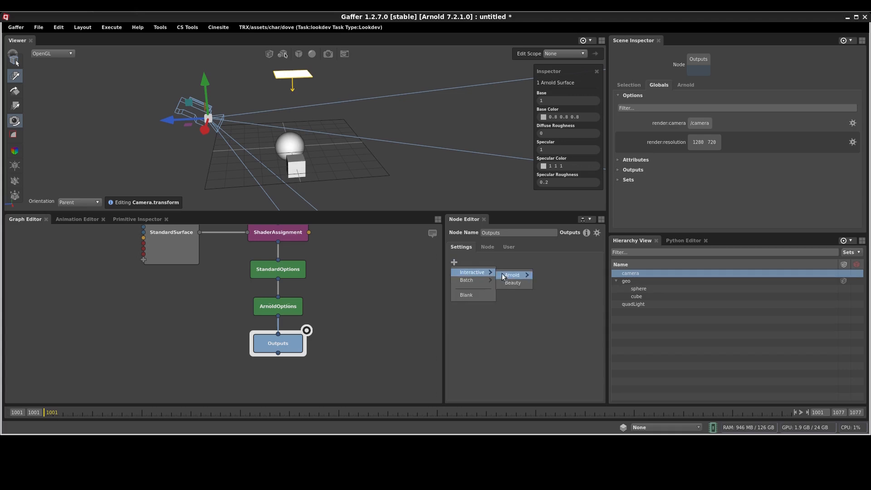
mouse_move(512, 276)
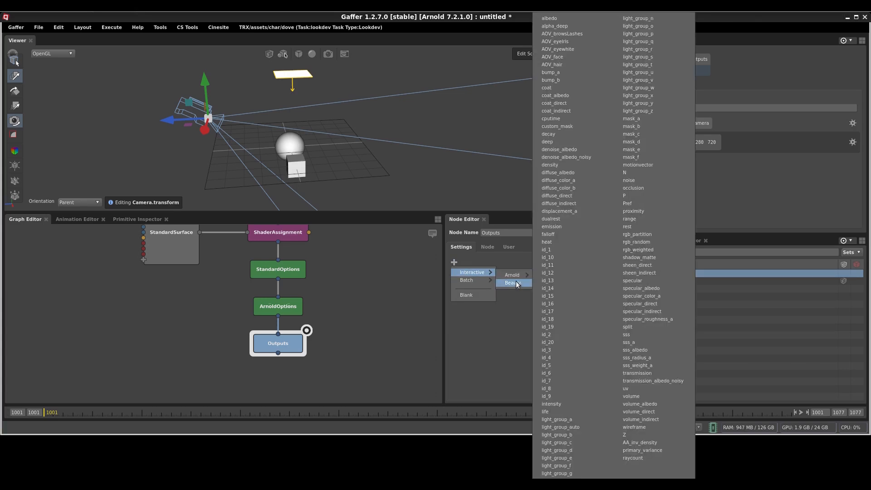
left_click(521, 283)
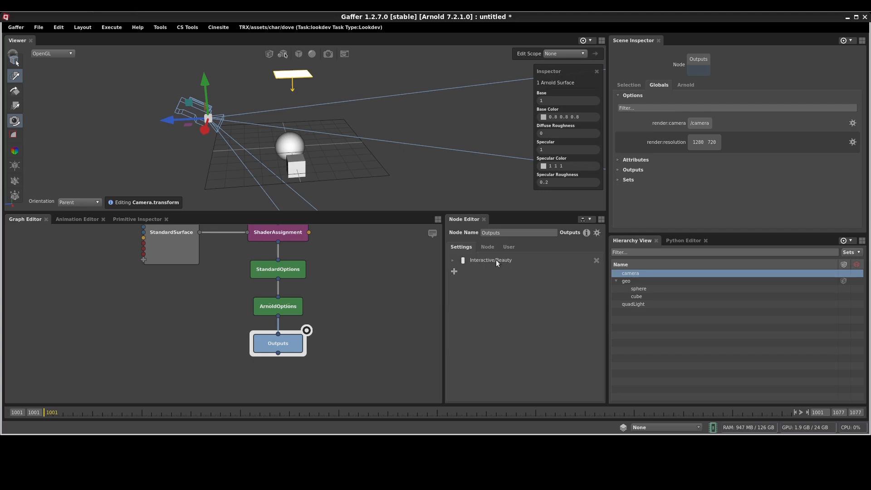
Step: Add a CsArnoldRenderPreview node after the Outputs node
middle_click_drag(369, 334, 369, 290)
key("Tab")
key("Escape")
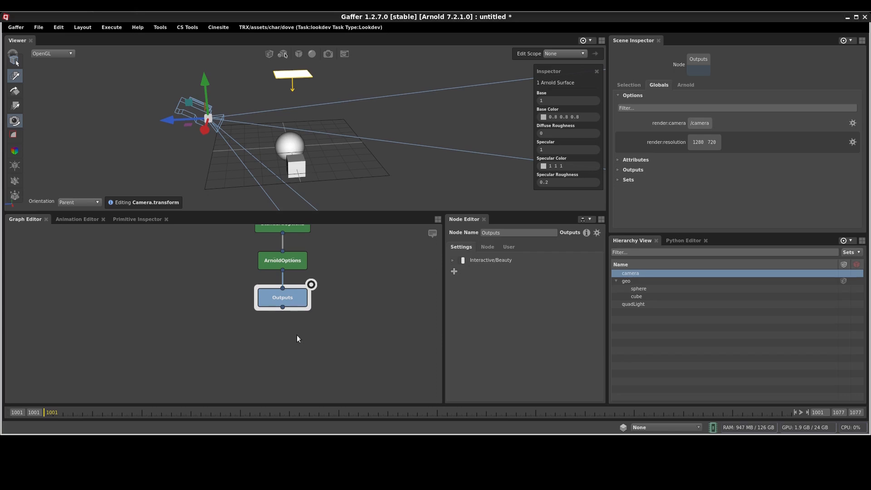
key("Tab")
type("csinter")
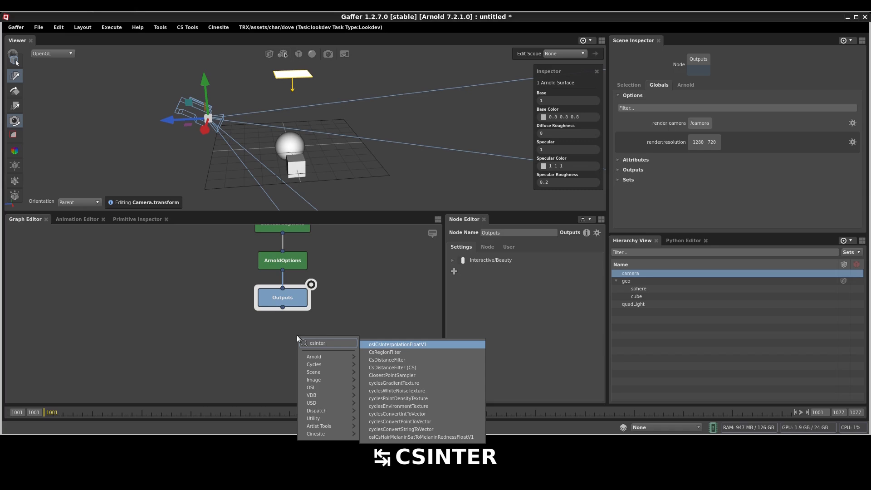
key("BackSpace")
key("BackSpace")
key("BackSpace")
key("BackSpace")
key("BackSpace")
type("arnoldpr")
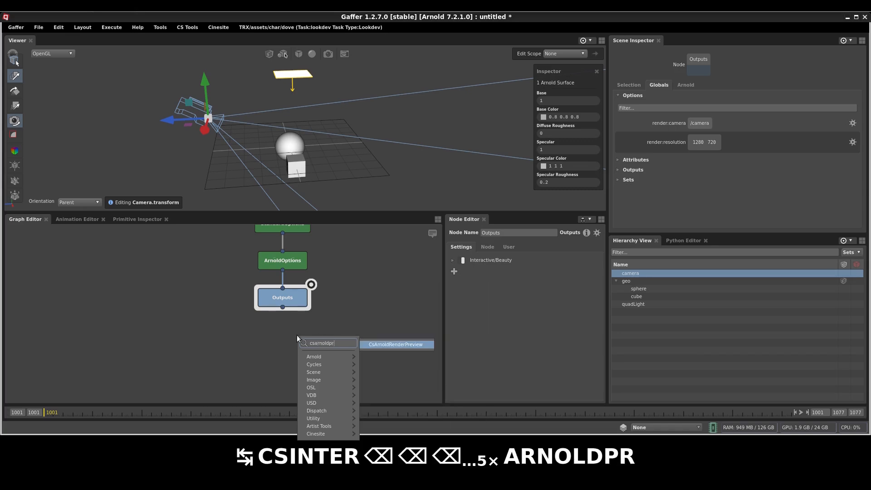
key("Return")
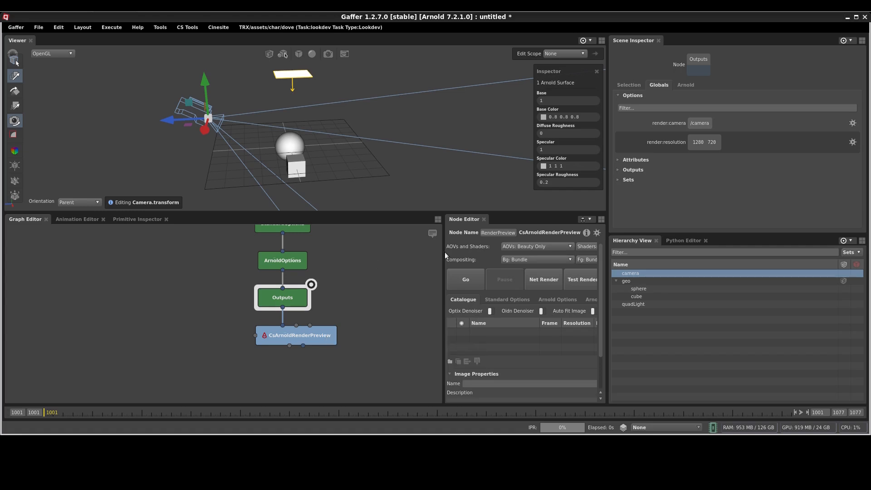
Step: Widen the Node Editor and start the interactive render with the focus on CsArnoldRenderPreview
left_click_drag(443, 252, 362, 259)
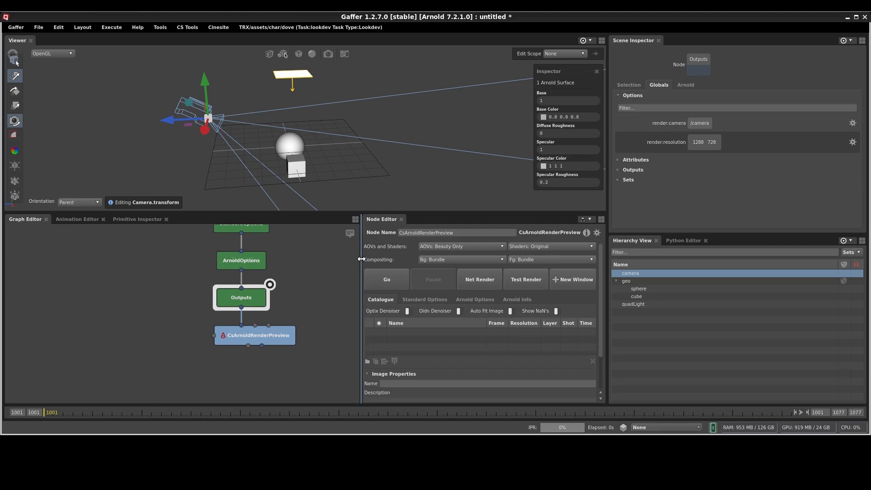
left_click(300, 322)
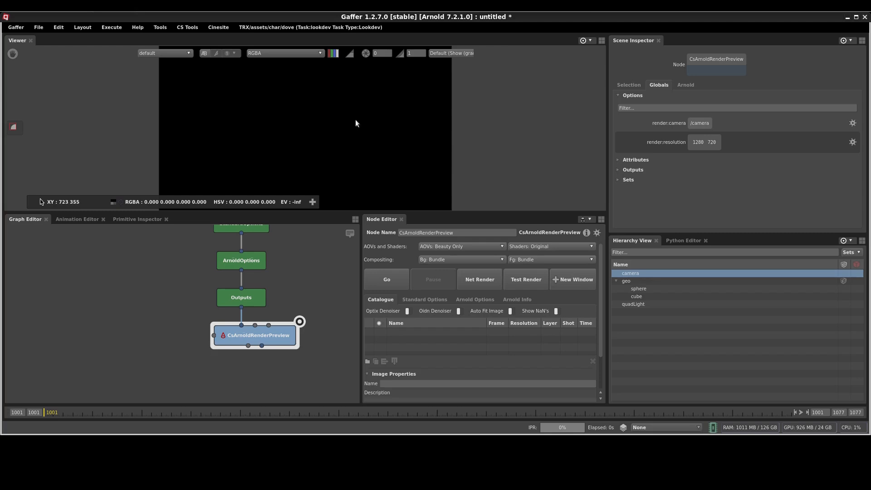
left_click(387, 279)
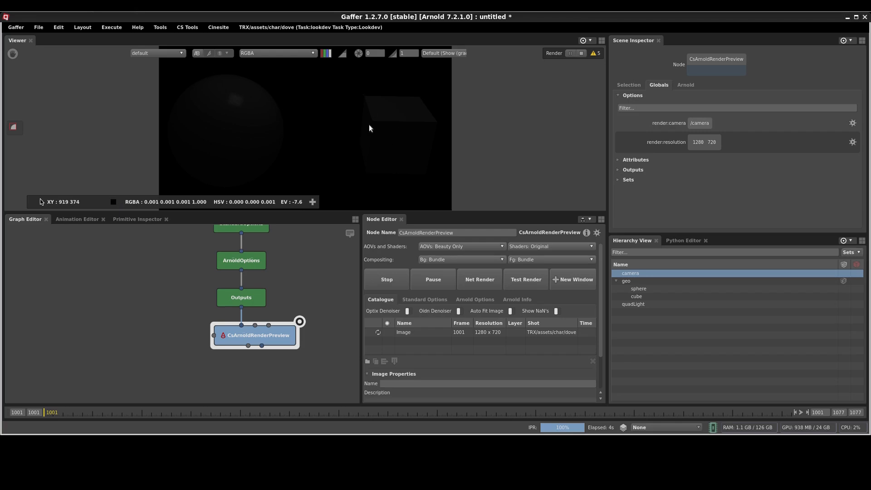
Step: Raise the QuadLight's Exposure to 5.61 while the interactive render is running
middle_click_drag(323, 239, 260, 362)
middle_click_drag(279, 303, 266, 338)
left_click(262, 275)
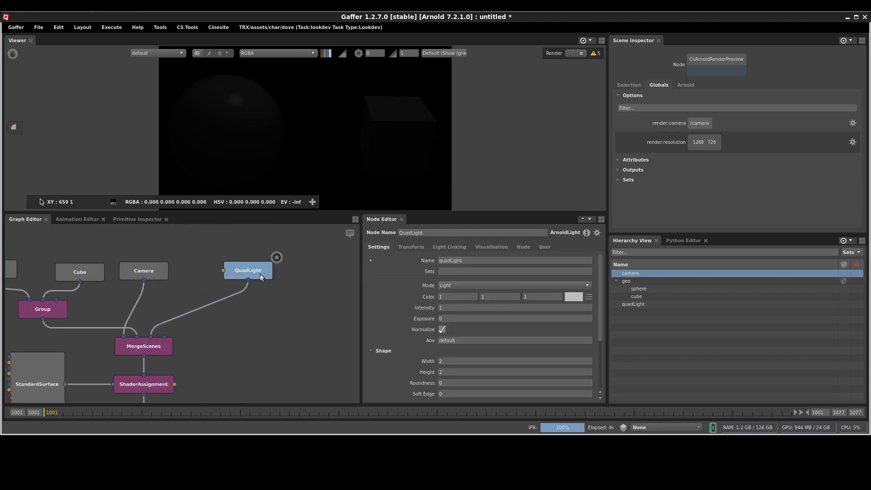
left_click(453, 318)
type(".67")
left_click_drag(498, 316, 707, 321, "ctrl")
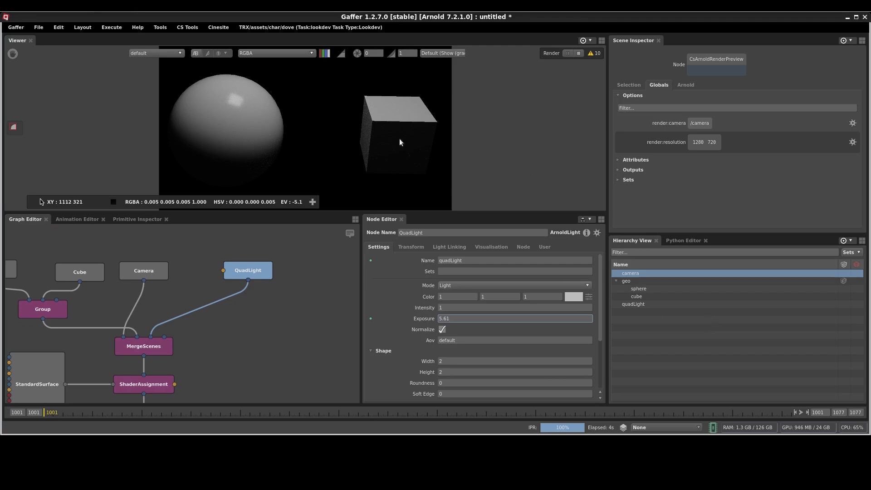
Step: Add a second Viewer, split the viewer panel to the right and move the new Viewer into the new panel
middle_click_drag(256, 348, 295, 204)
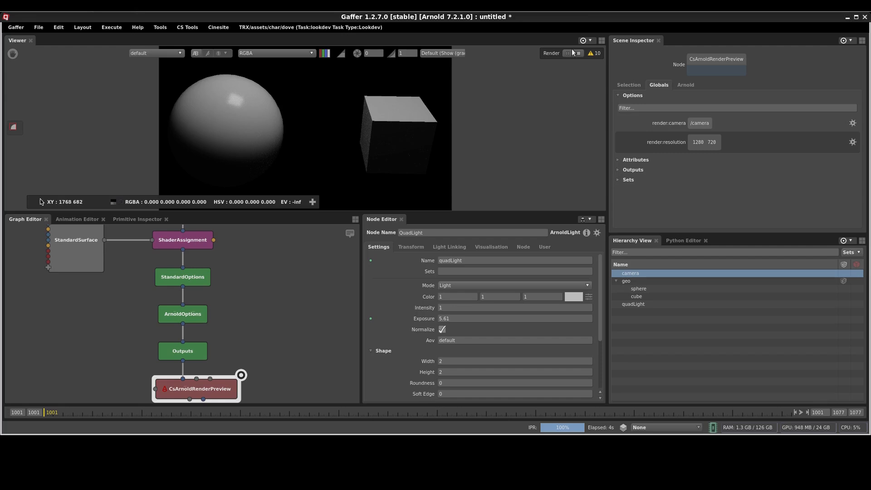
left_click(600, 41)
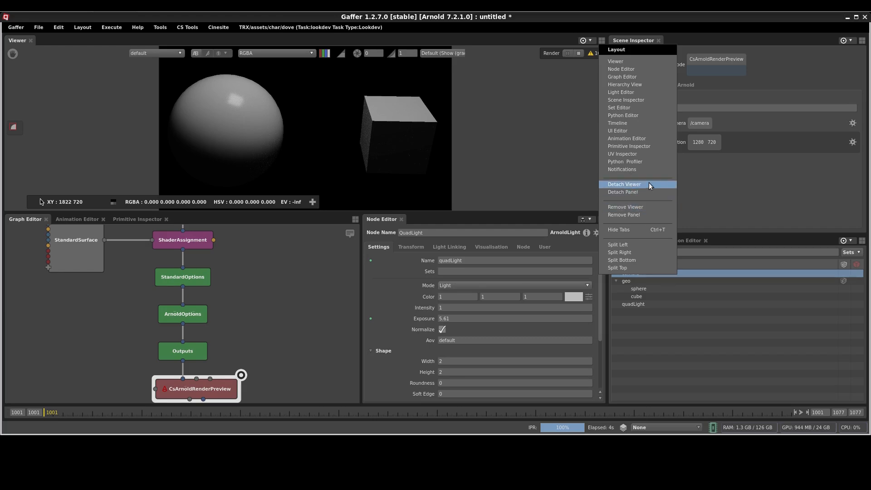
left_click(639, 64)
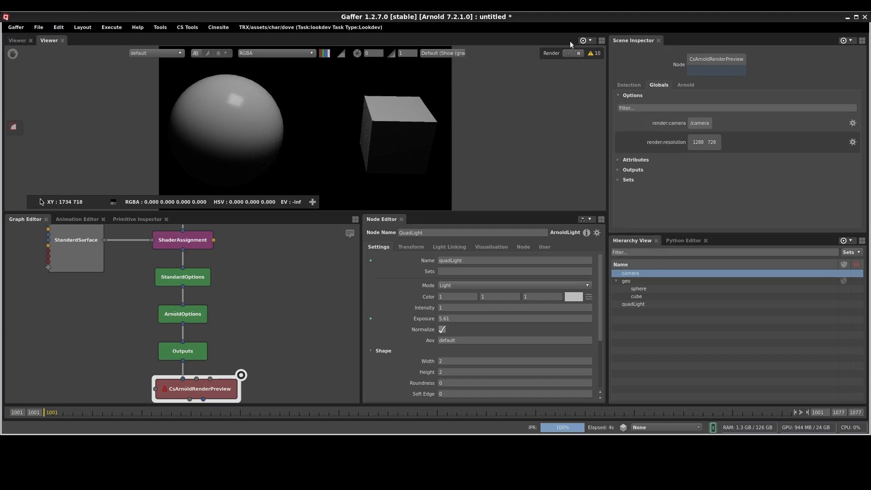
left_click(600, 41)
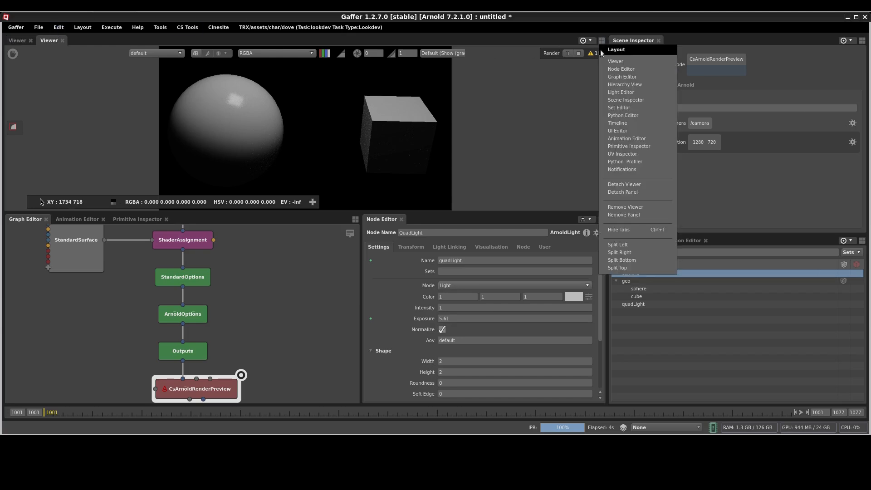
left_click(632, 254)
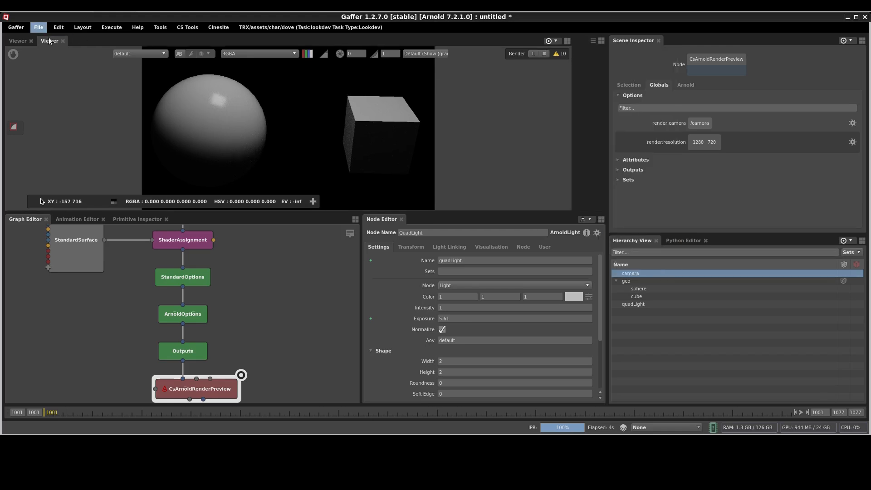
left_click_drag(50, 40, 589, 91)
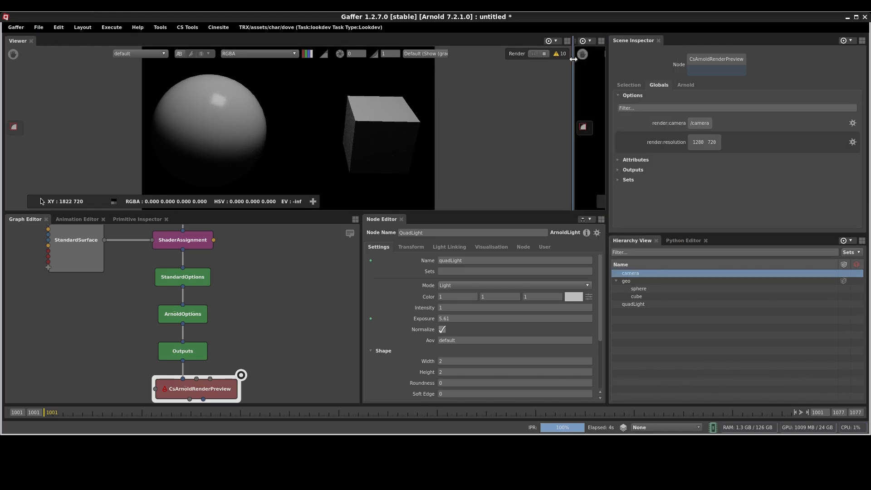
Step: Give the two Viewers equal width and set the focus on the Outputs node
left_click_drag(530, 59, 304, 58)
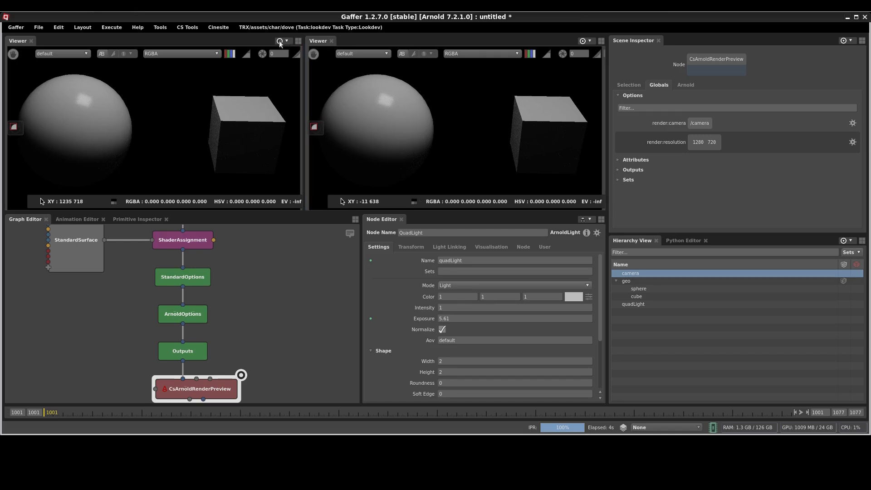
middle_click_drag(301, 322, 328, 305)
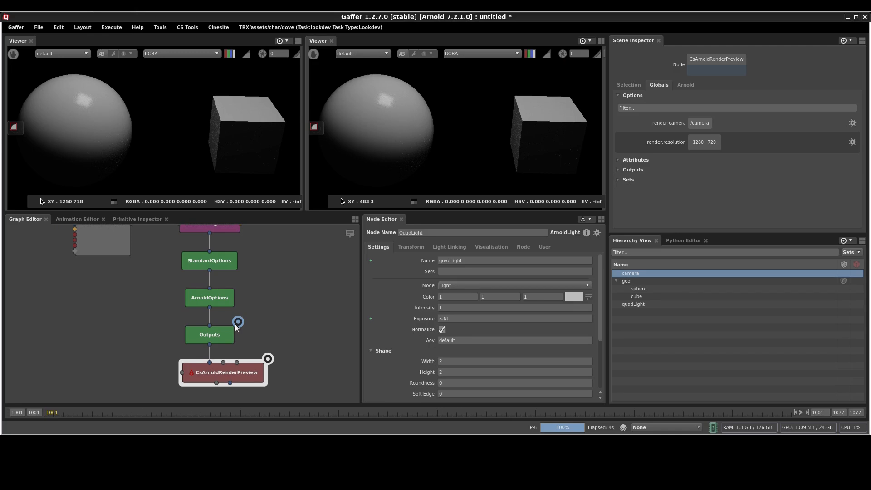
left_click(235, 324)
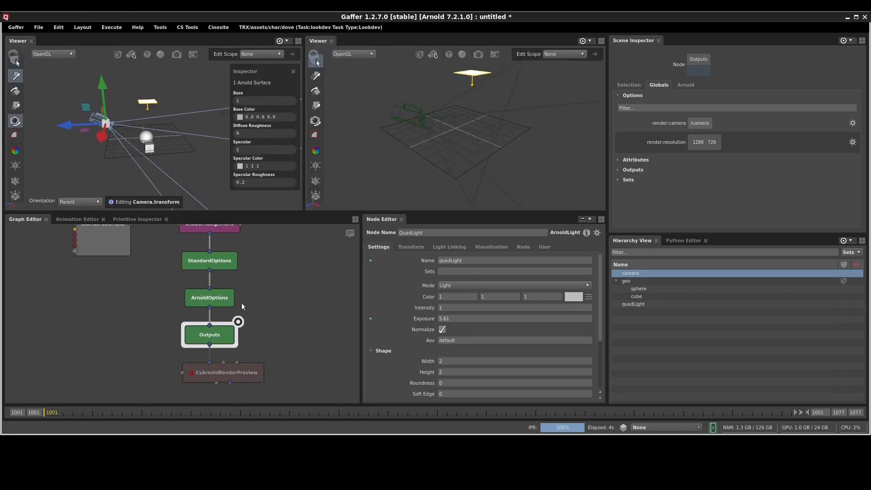
Step: Select the CsArnoldRenderPreview node and pin it in the second Viewer
left_click(247, 373)
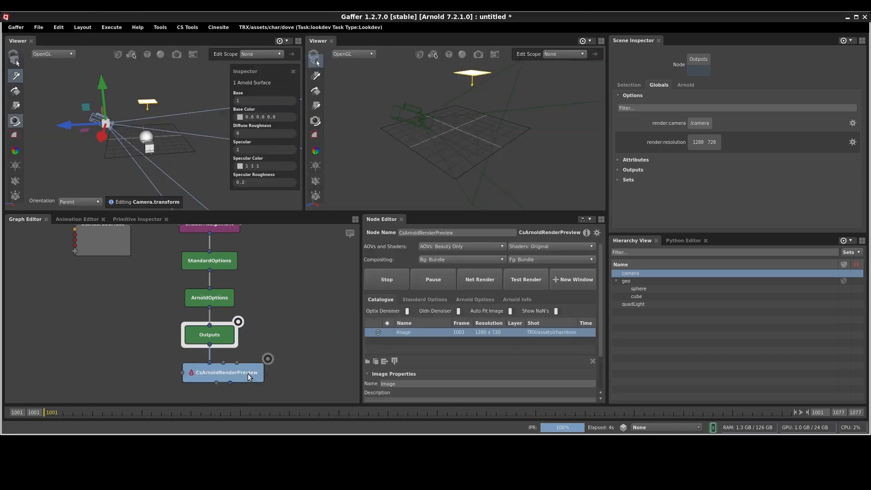
left_click(585, 41)
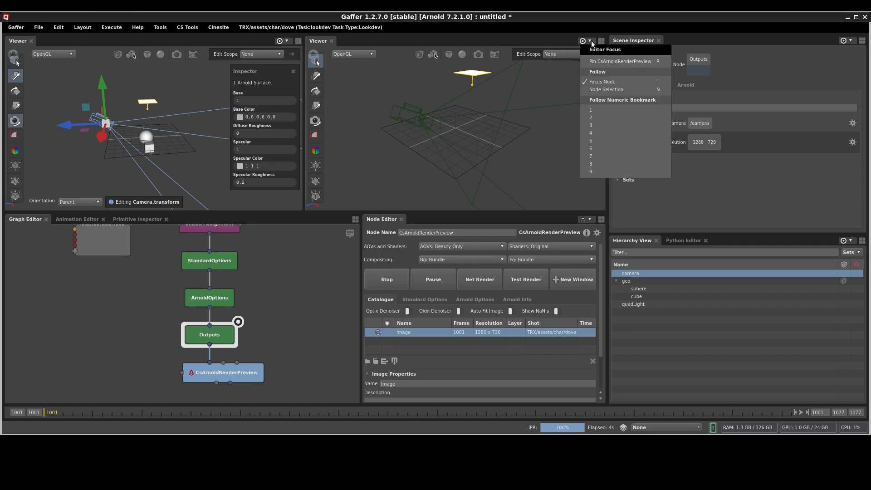
left_click(603, 62)
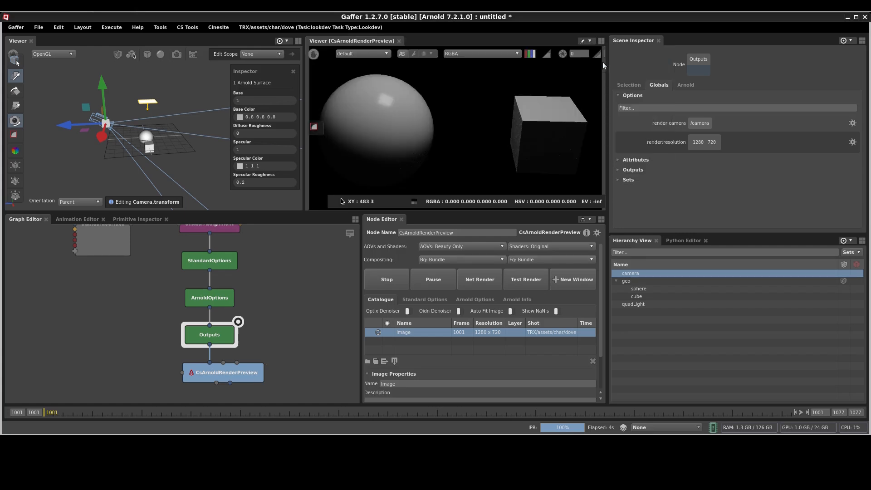
middle_click_drag(265, 296, 266, 393)
middle_click_drag(245, 271, 243, 299)
left_click(227, 266)
left_click(242, 300)
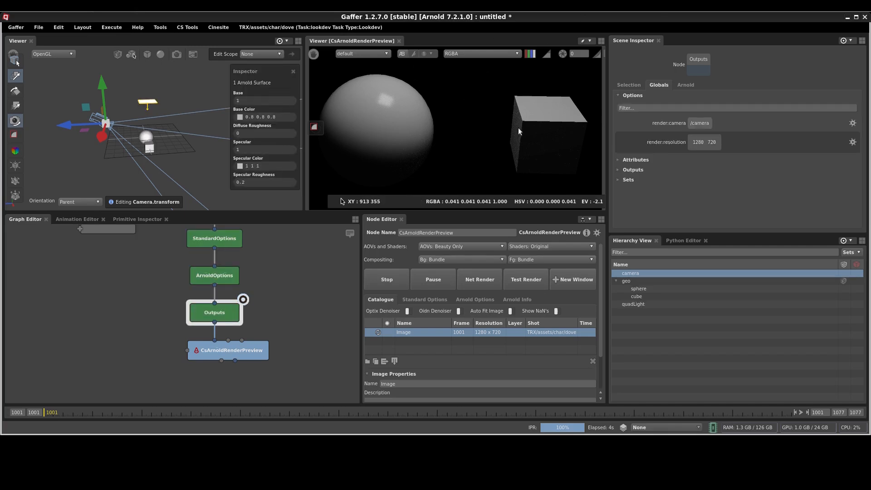
Step: Look through the Render Camera in the first Viewer and close its Inspector overlay
left_click(176, 54)
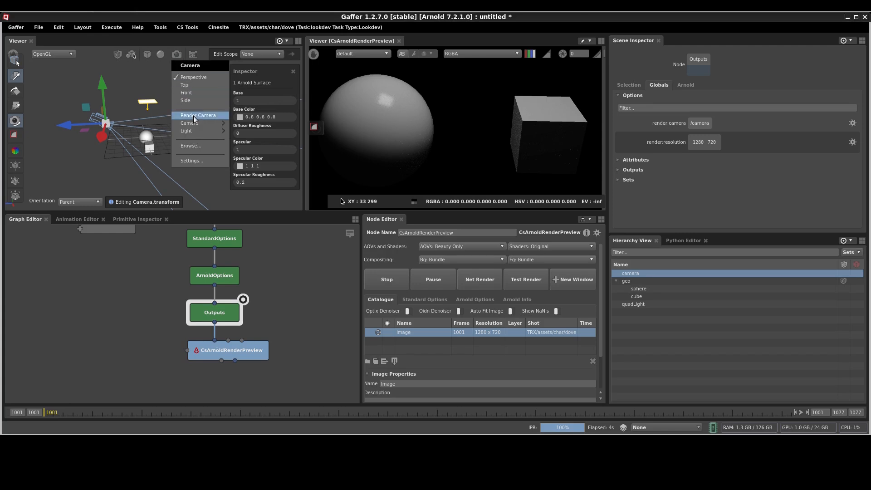
left_click(273, 269)
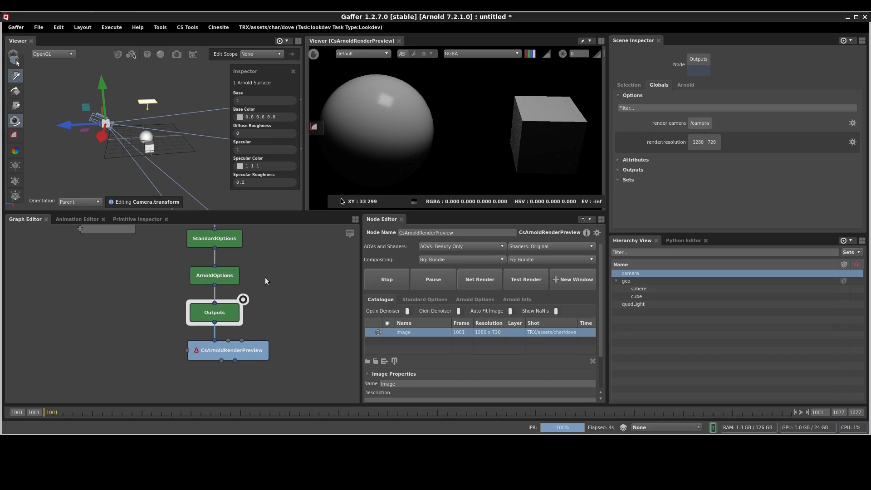
left_click(228, 238)
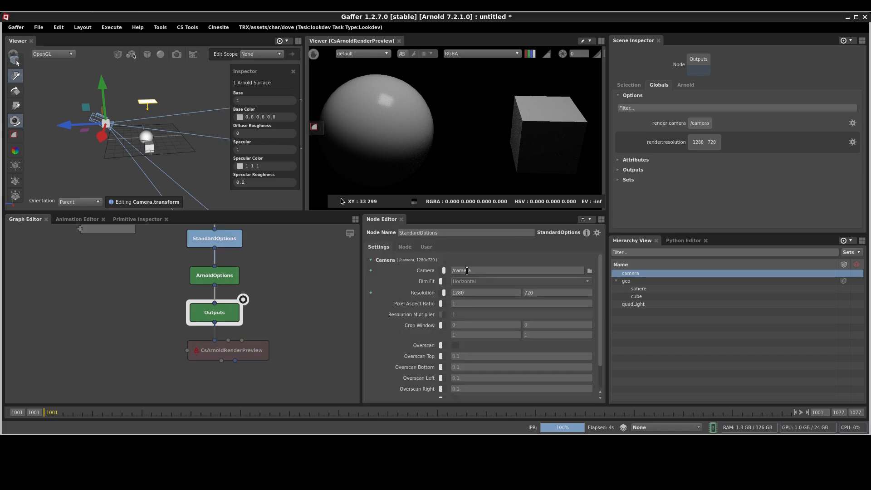
left_click(173, 55)
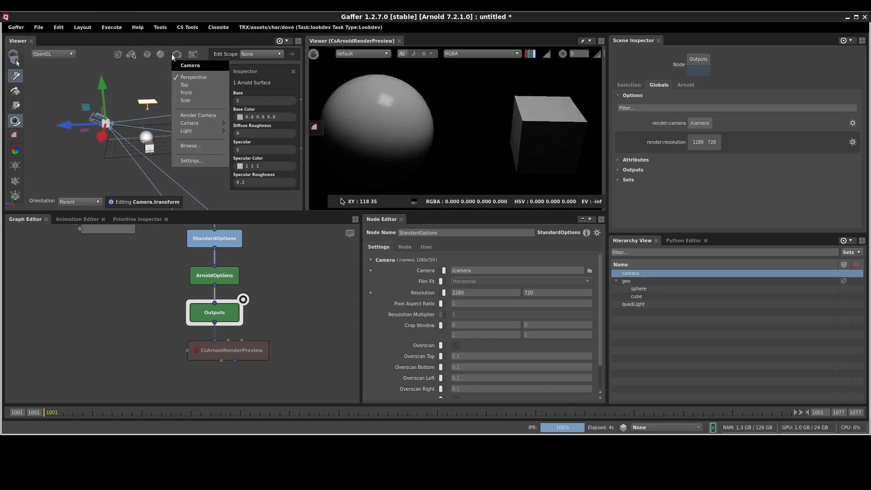
left_click(200, 116)
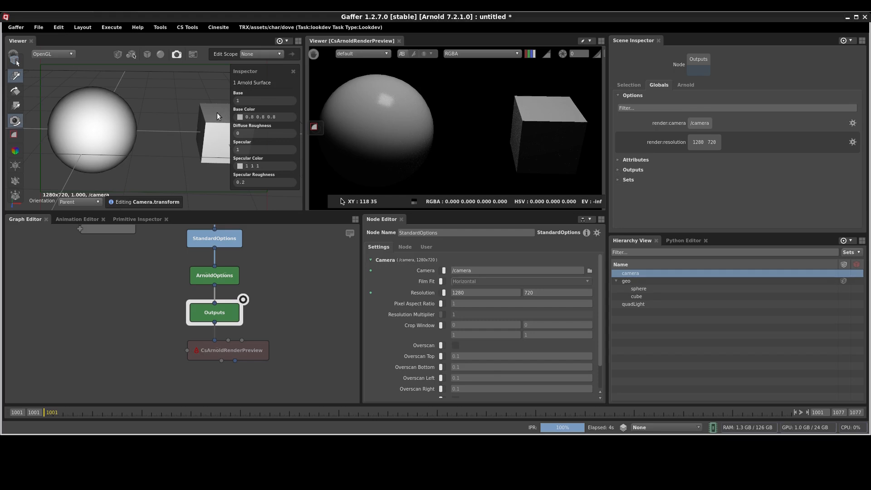
left_click(292, 72)
mouse_move(183, 142)
left_mouse_down("alt")
mouse_move(197, 140)
mouse_move(172, 142)
mouse_move(182, 140)
left_mouse_up("alt")
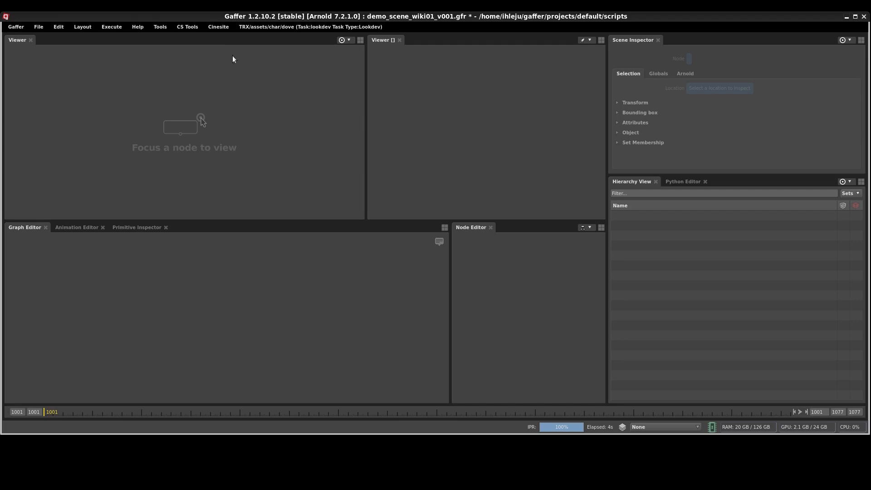
Step: Import the shared node file __WIKI_DEMO01__.grf from the Trixter site
left_click(210, 28)
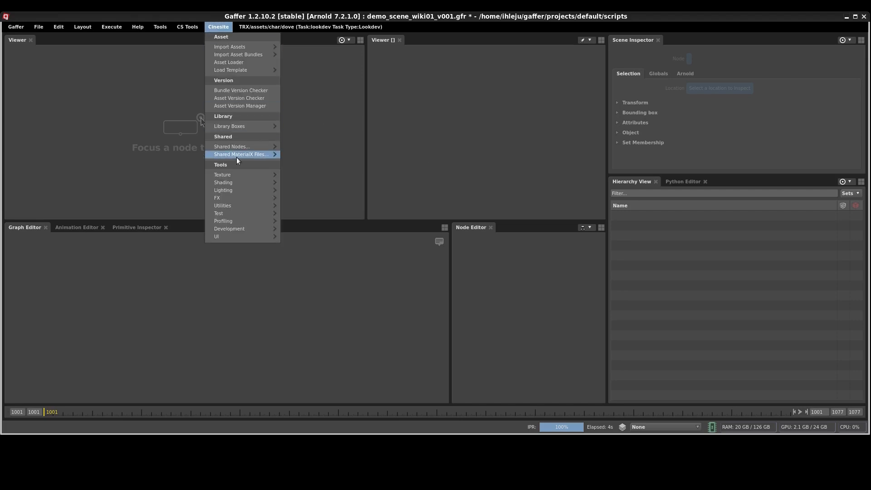
mouse_move(236, 157)
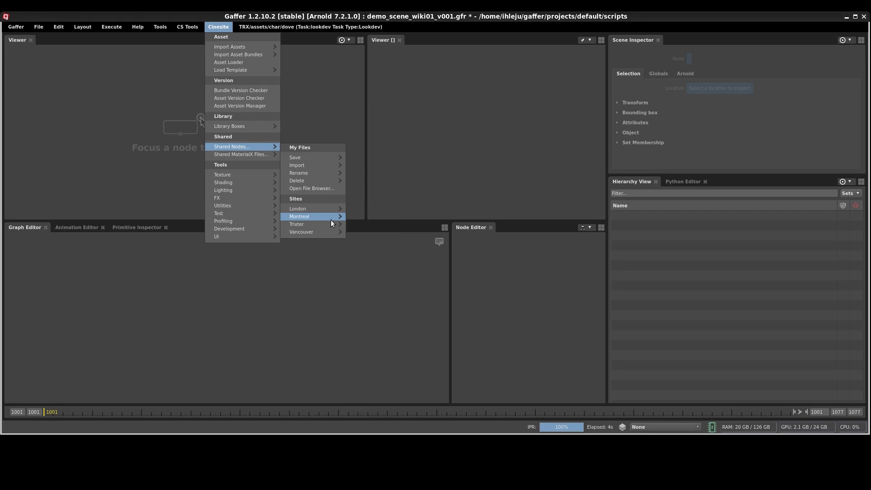
mouse_move(328, 224)
mouse_move(365, 234)
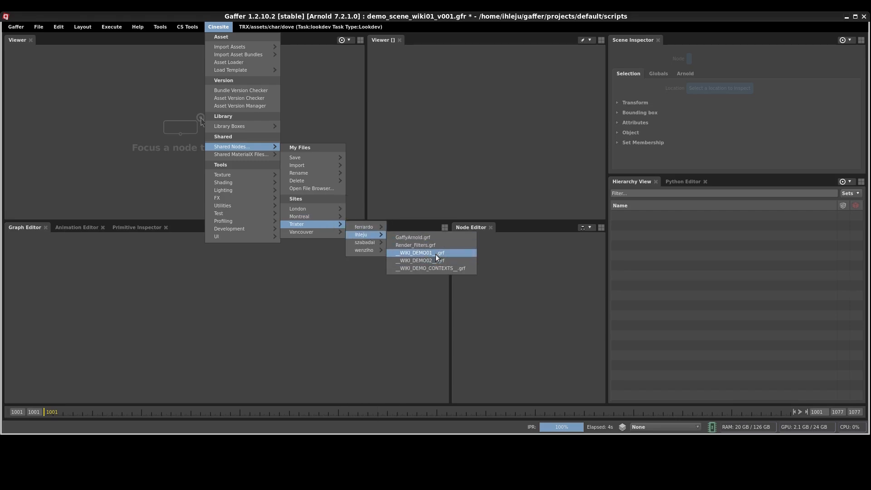
left_click(436, 255)
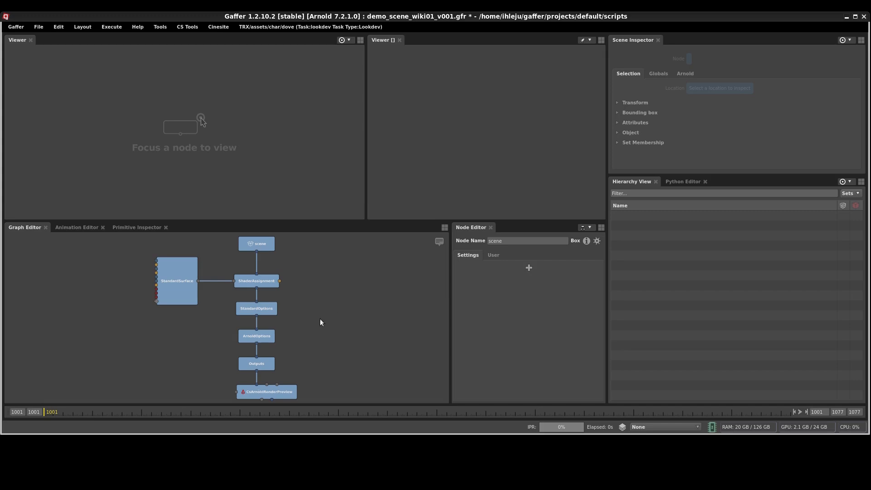
Step: With the focus on Outputs, pin the second Viewer to CsArnoldRenderPreview and start the interactive render
left_click(279, 353)
left_click(290, 389)
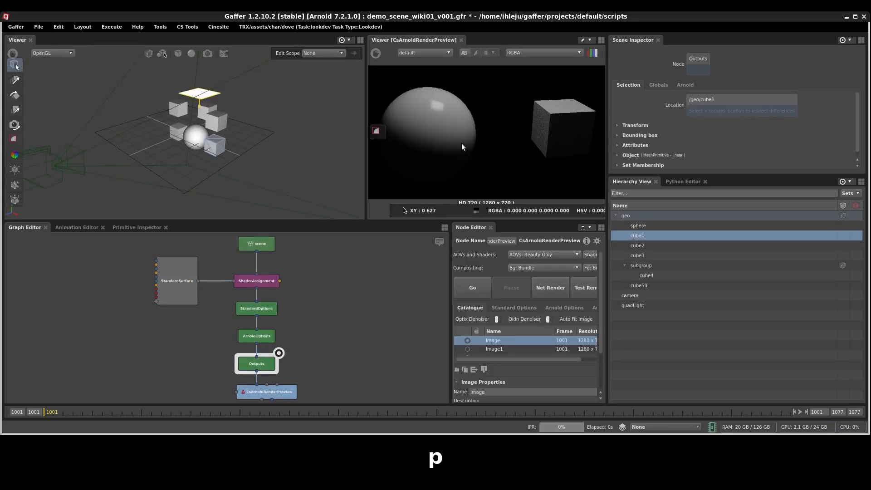
left_click(471, 292)
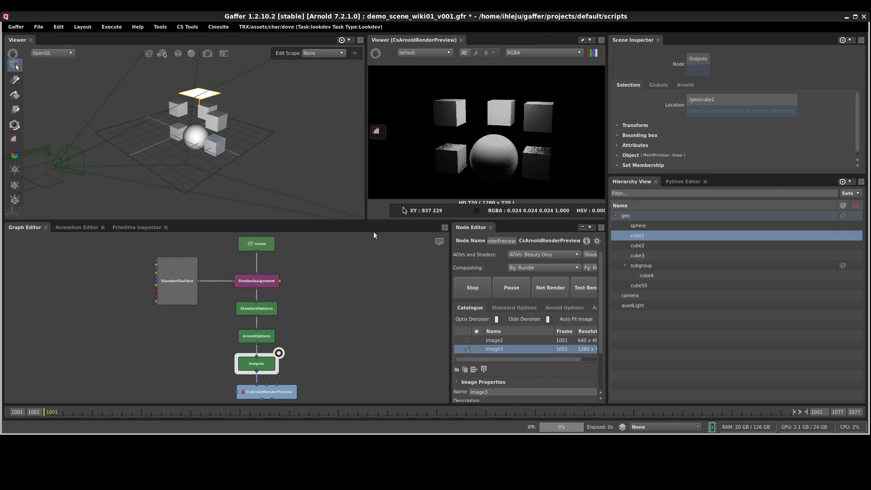
Step: Set the StandardSurface shader's Base Color to a pink of 0.8, 0.21, 0.79
middle_click_drag(344, 298, 381, 341)
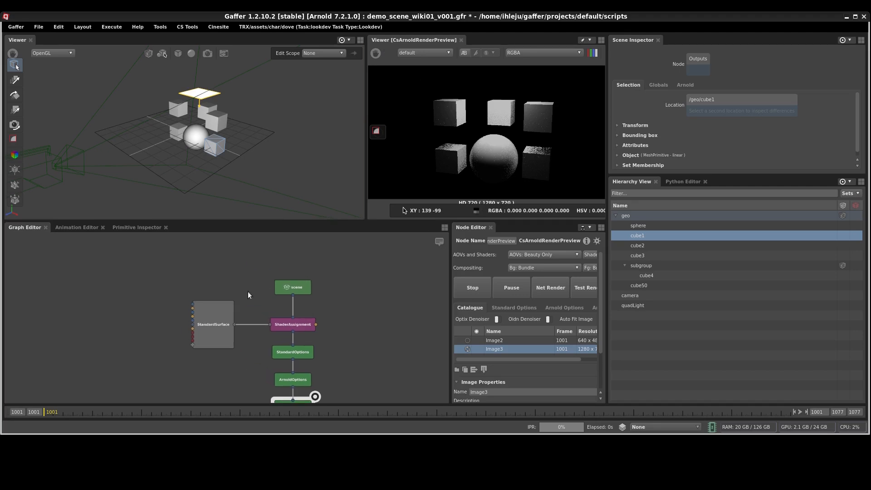
scroll(247, 294, "up", 2)
left_click_drag(98, 256, 412, 378)
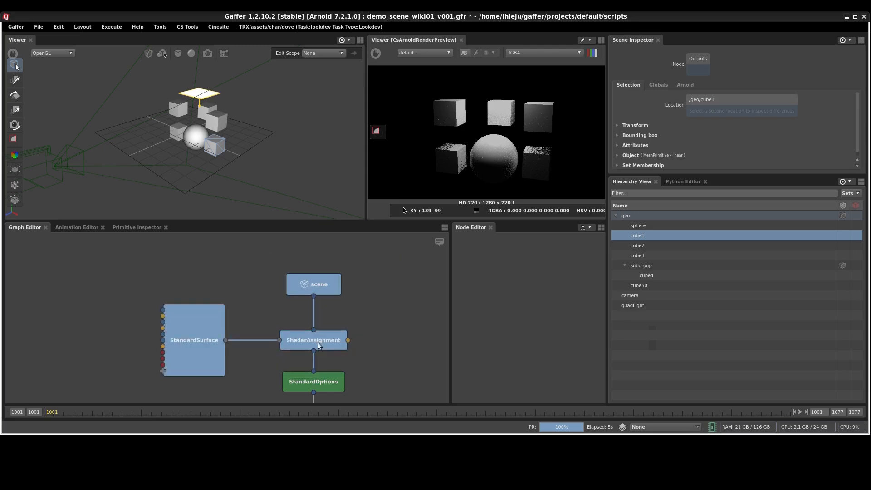
left_click(351, 343)
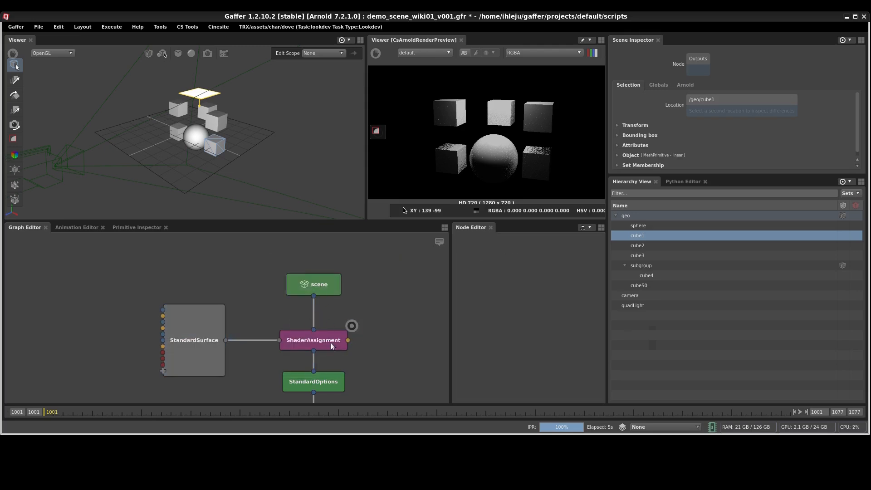
scroll(336, 348, "up", 2)
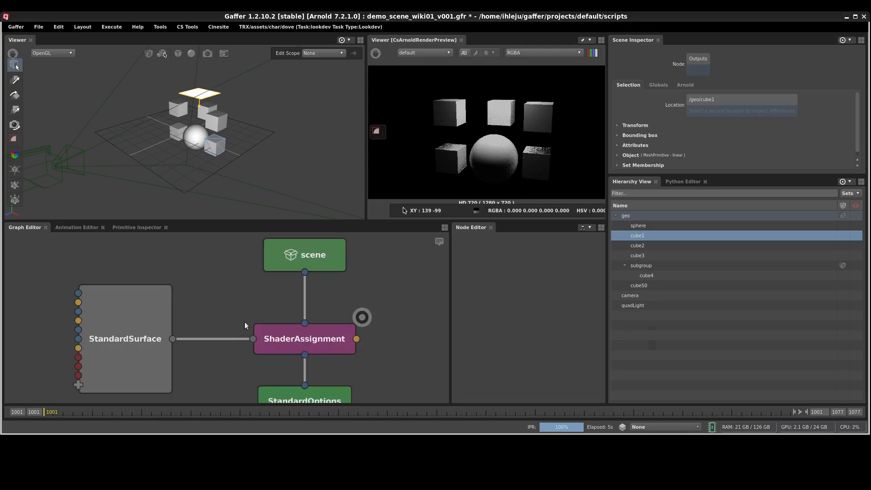
left_click(130, 325)
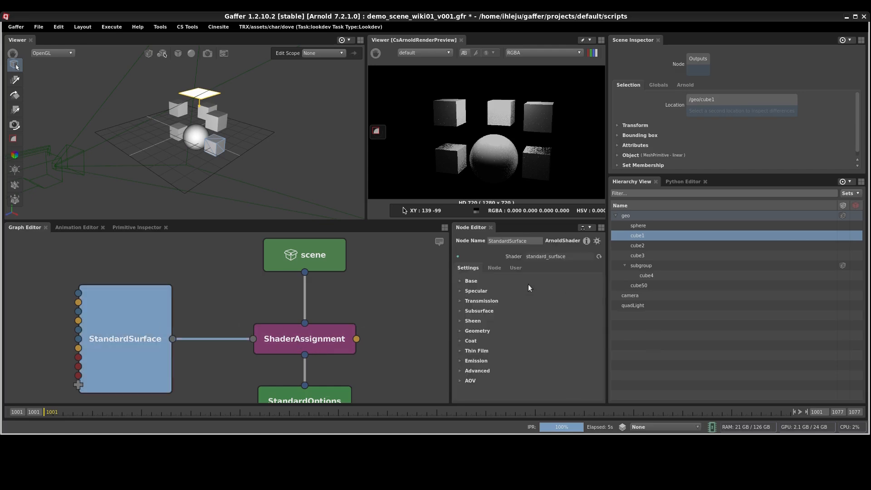
left_click(458, 280)
left_click(570, 304)
left_click_drag(444, 165, 421, 153)
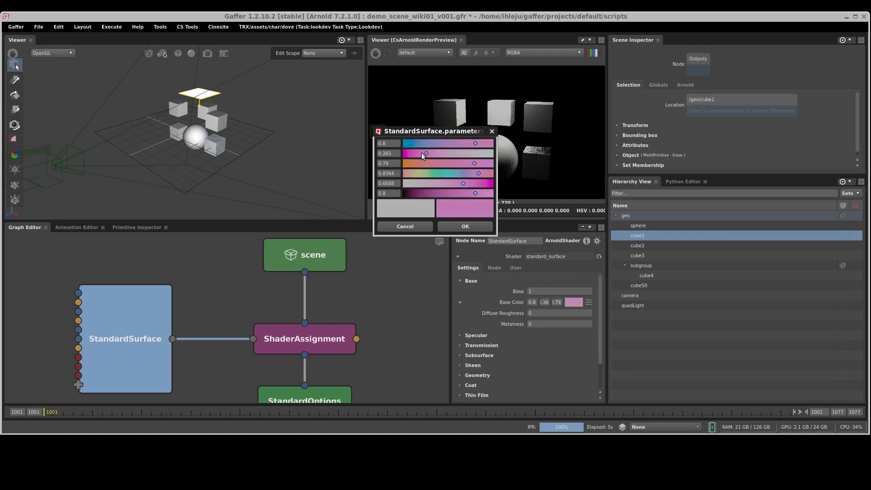
left_click(465, 226)
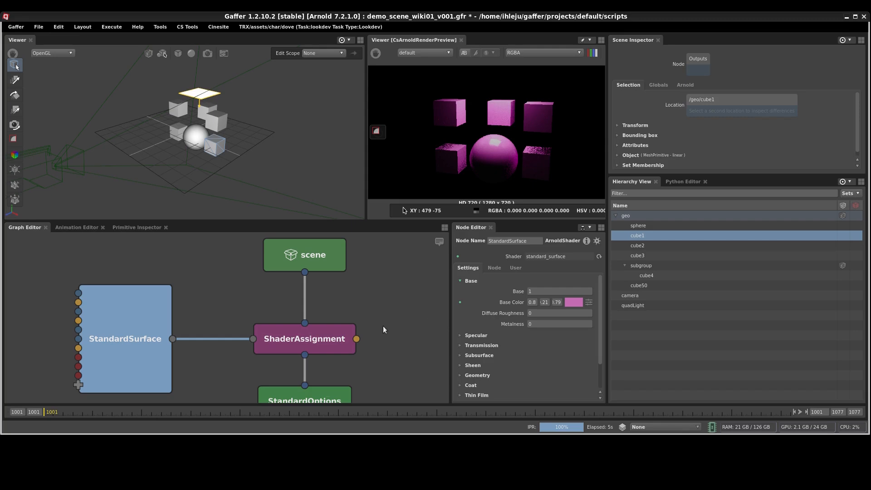
Step: Restrict the ShaderAssignment to /geo/sphere with a connected PathFilter and select the filter to check its paths
left_click(329, 175)
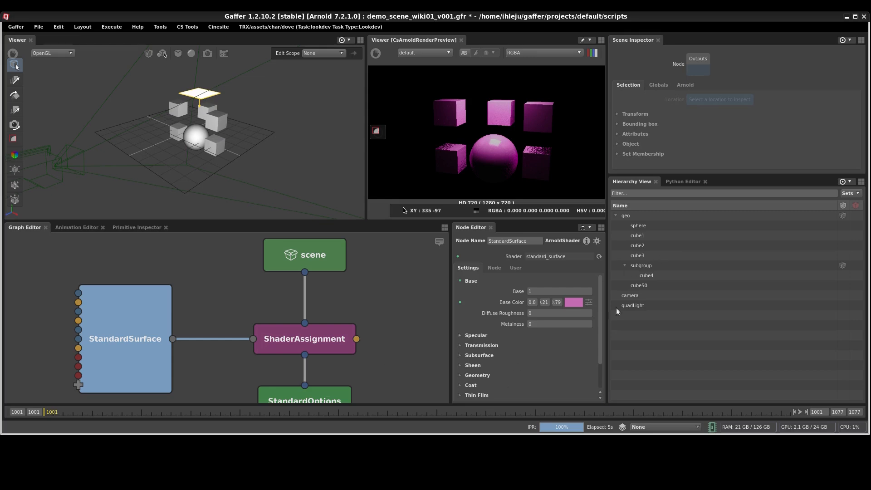
left_click(642, 226)
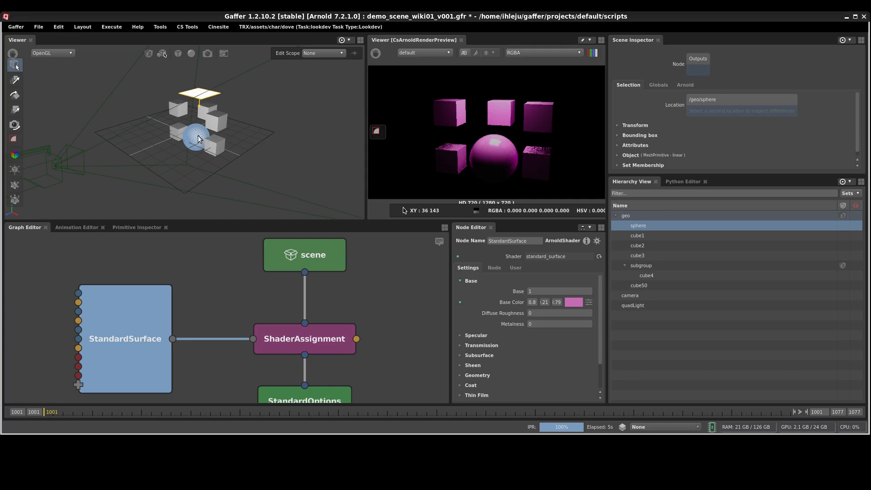
left_click_drag(358, 326, 335, 344)
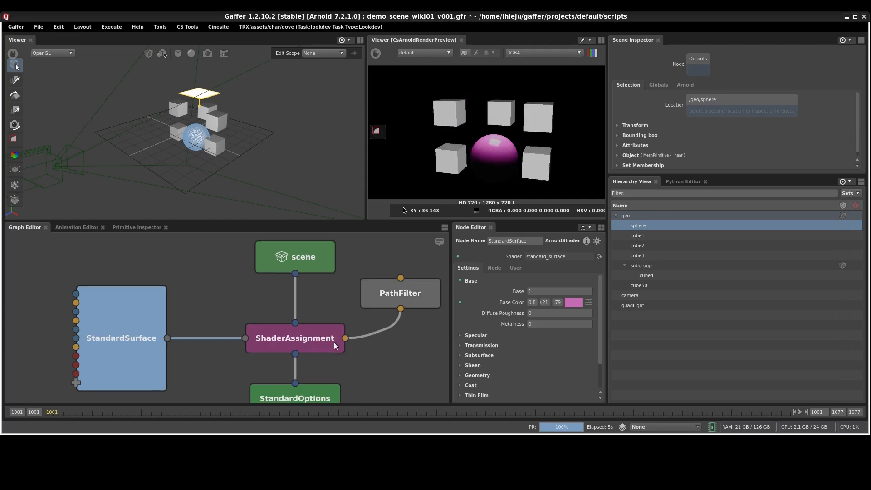
left_click(410, 296)
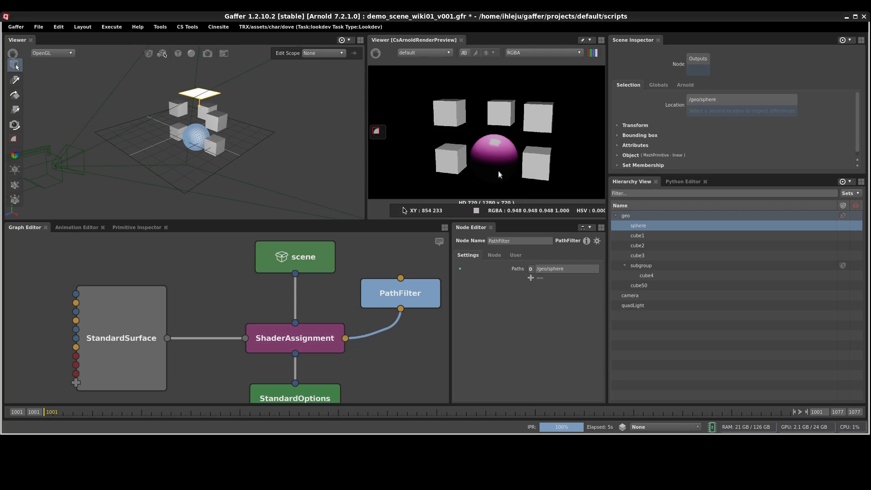
Step: Make room above StandardOptions in the graph and duplicate the StandardSurface and ShaderAssignment nodes
scroll(376, 305, "down", 4)
left_click_drag(232, 261, 423, 343)
left_click_drag(363, 319, 353, 266)
left_click(373, 285)
mouse_move(377, 312)
left_mouse_down()
mouse_move(229, 255)
mouse_move(213, 278)
left_mouse_up()
key("ctrl+c")
key("ctrl+v")
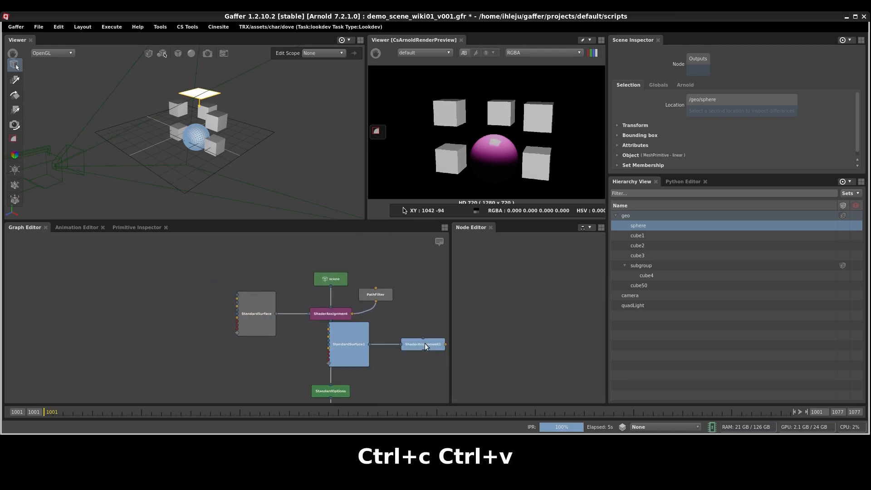
Step: Insert the duplicated shader and assignment pair between ShaderAssignment and StandardOptions, aligned with the node chain
left_click_drag(417, 344, 314, 353)
scroll(325, 358, "up", 3)
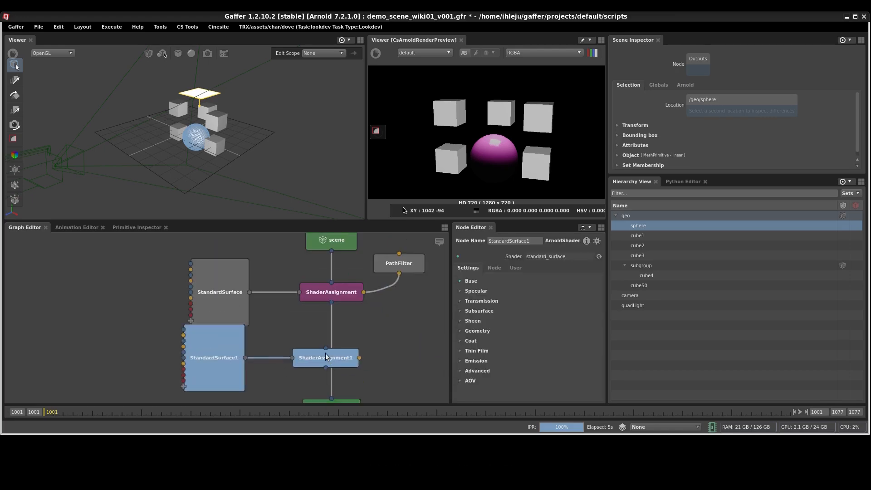
left_click_drag(335, 303, 335, 303)
scroll(380, 335, "up", 3)
middle_click_drag(380, 335, 392, 281)
left_click_drag(312, 330, 337, 341)
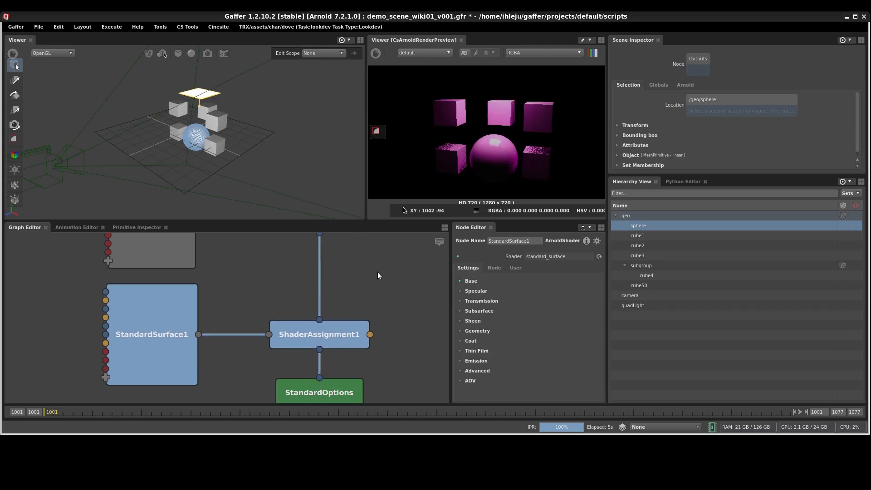
Step: Set the StandardSurface1 shader's Base Color to a yellow of 0.8, 0.76, 0.185
left_click(377, 273)
left_click(187, 322)
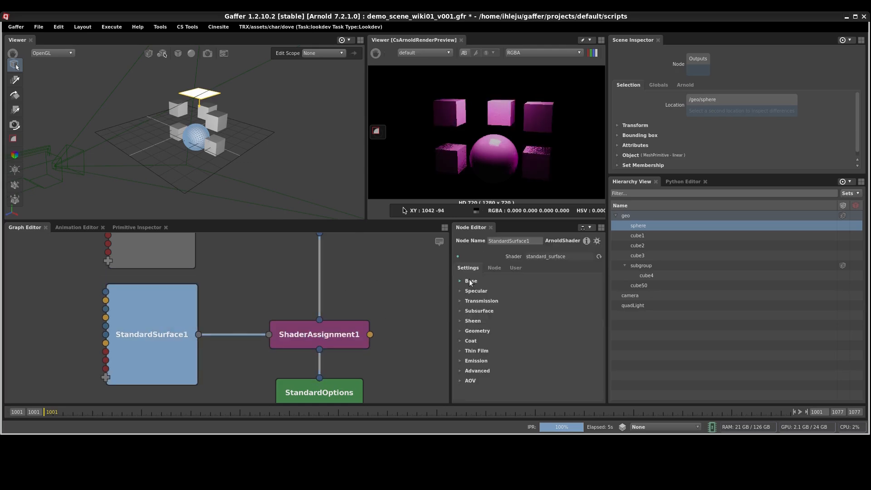
left_click(471, 280)
left_click(574, 302)
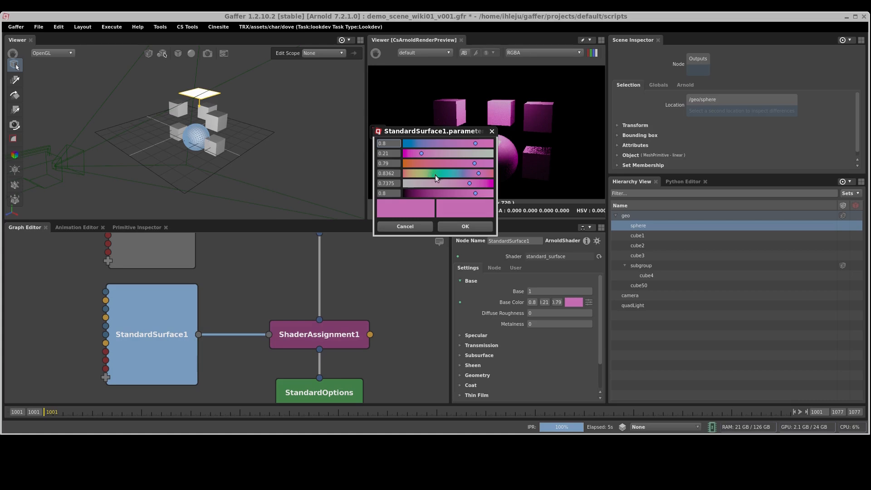
left_click_drag(475, 154, 420, 164)
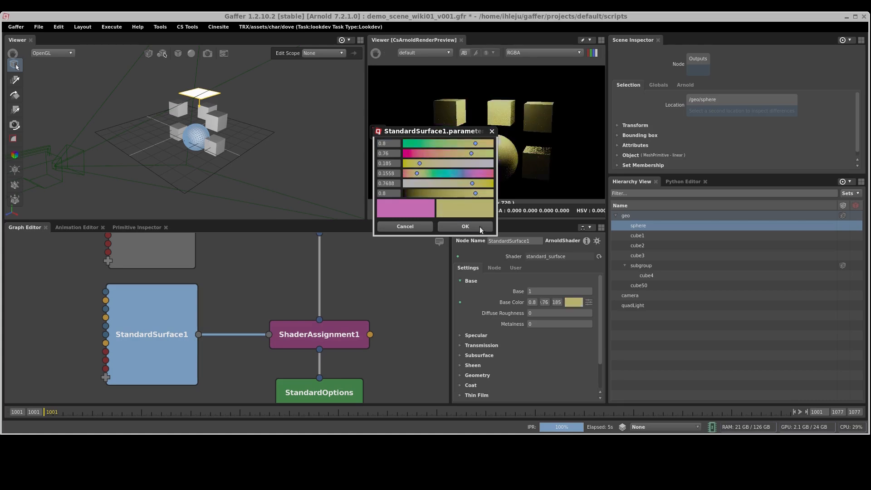
left_click(465, 226)
Step: Restrict ShaderAssignment1 to cube1, cube2, cube3, cube50 and subgroup/cube4 with a new PathFilter made from those scene locations
scroll(363, 330, "down", 3)
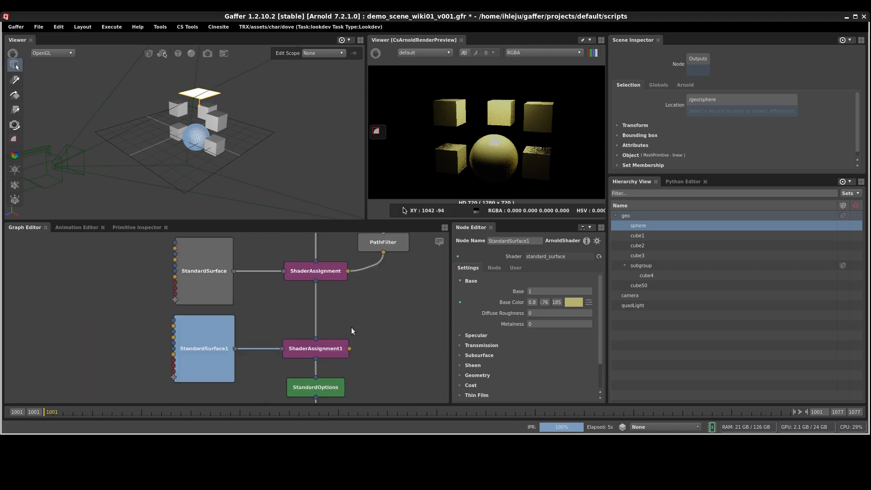
key("Down")
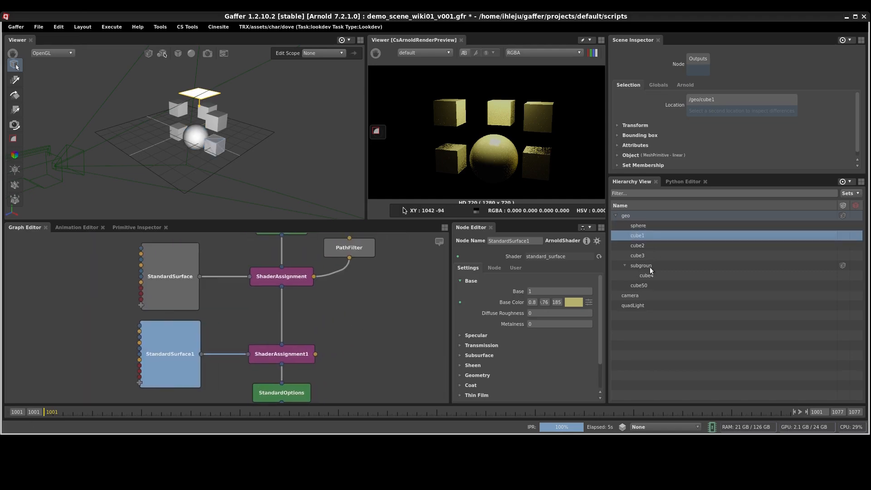
left_click(643, 284, "shift")
left_click(648, 265, "ctrl")
left_click_drag(650, 276, 286, 357)
Step: Disable and re-enable ShaderAssignment1 and ShaderAssignment to compare their effect in the render
left_click(286, 357)
key("d")
key("d")
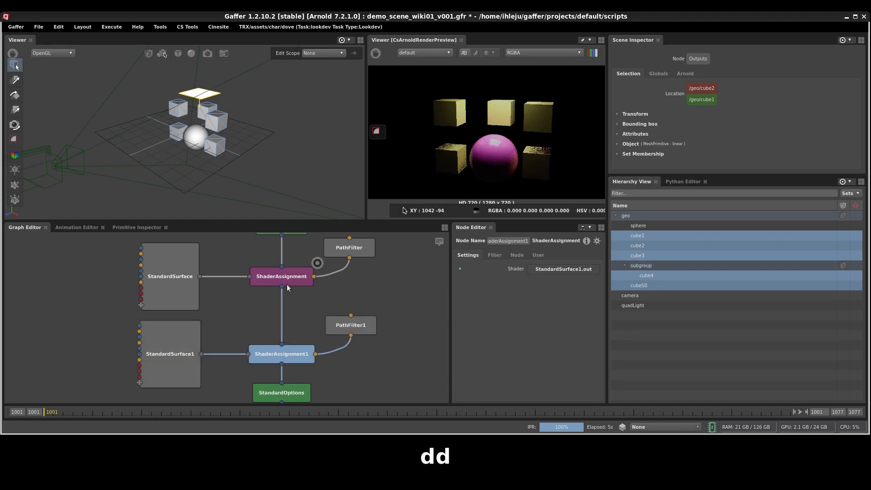
key("d")
key("d")
left_click(292, 278)
key("d")
key("d")
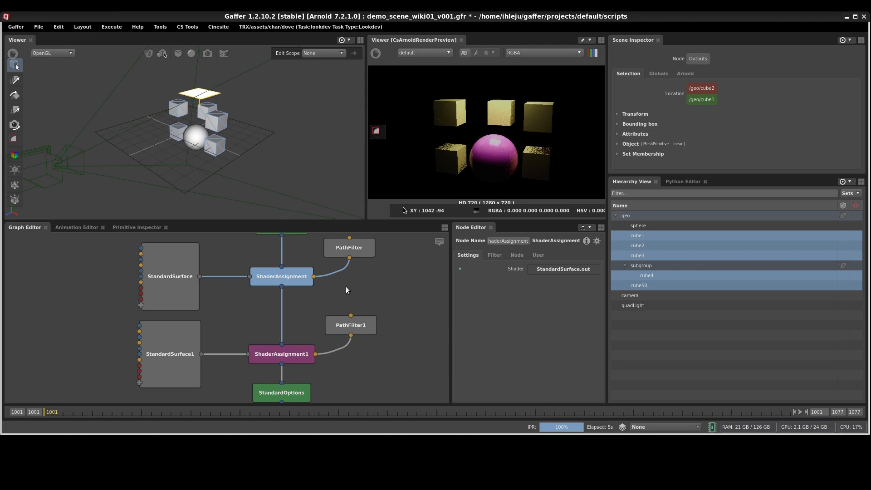
Step: Review the paths listed in PathFilter1, adding an empty path row and removing it again
left_click(363, 329)
left_click(557, 271)
left_click(554, 286)
left_click(557, 304)
left_click(530, 313)
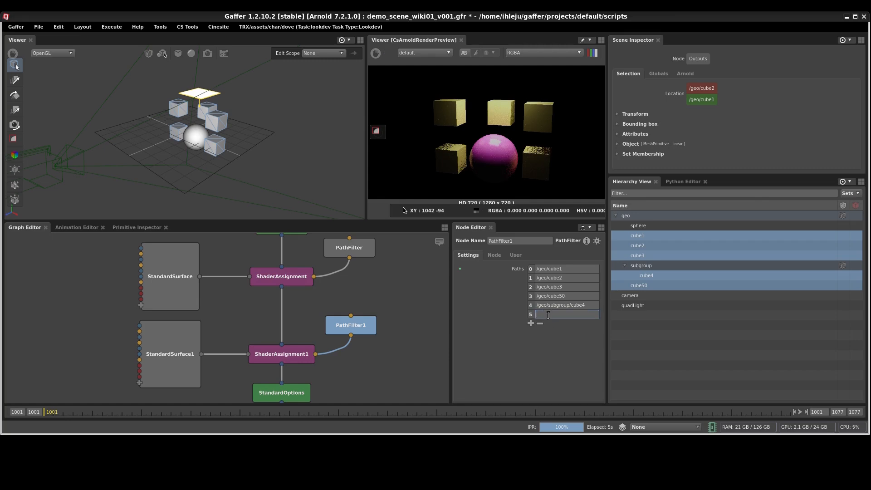
key("Escape")
left_click(540, 324)
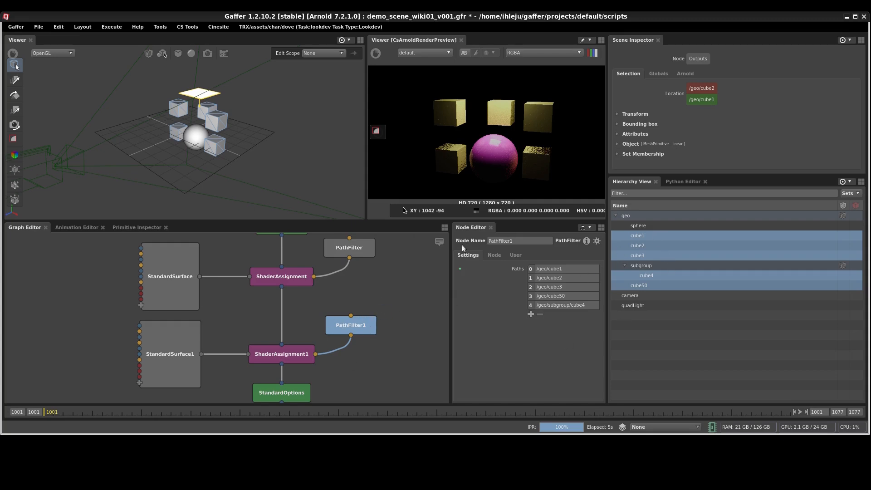
Step: Try replacing PathFilter1's paths with /geo/cube1 and with /geo/cube2, and undo both replacements
left_click(649, 236)
left_click_drag(652, 237, 358, 330)
left_click(637, 245)
left_click_drag(637, 246, 367, 330)
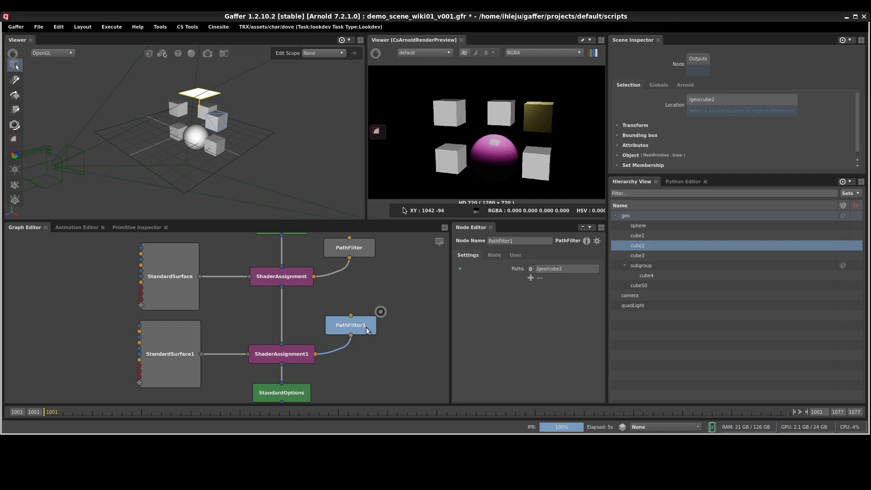
key("ctrl+z")
key("ctrl+z")
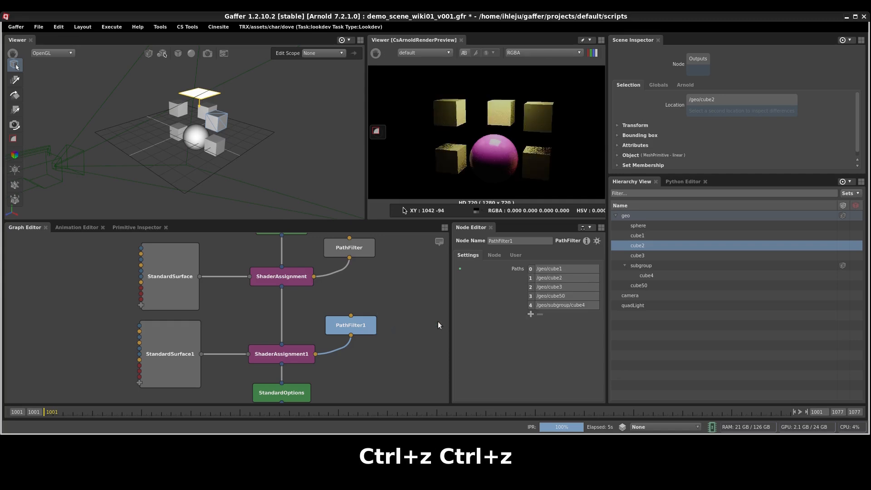
Step: Remove /geo/cube1 from PathFilter1 and add it back from the scene hierarchy
left_click(640, 236)
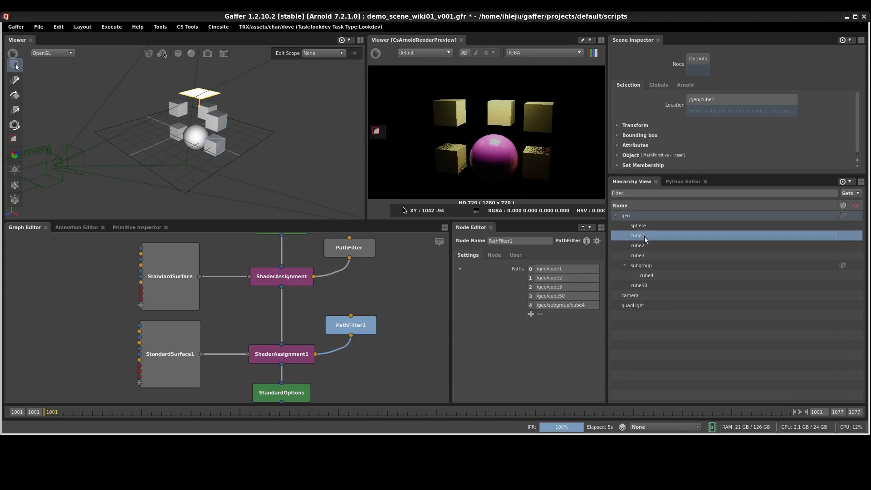
left_click_drag(415, 304, 365, 332)
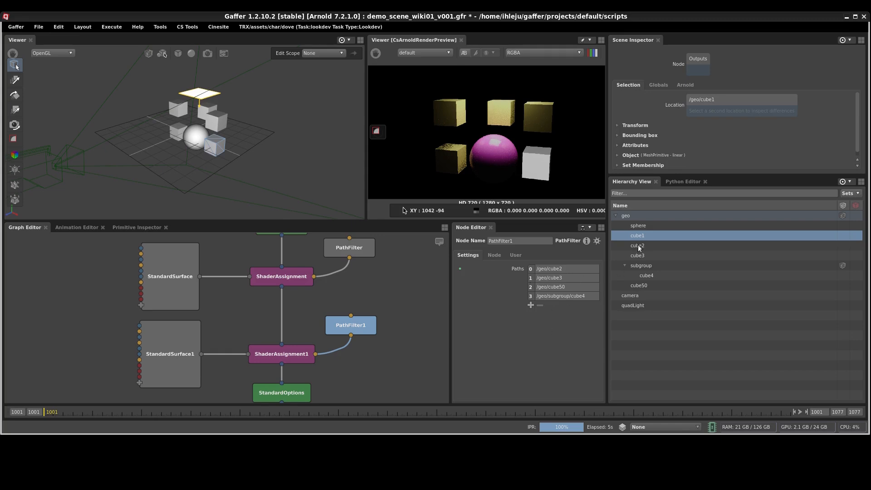
left_click_drag(646, 235, 358, 325)
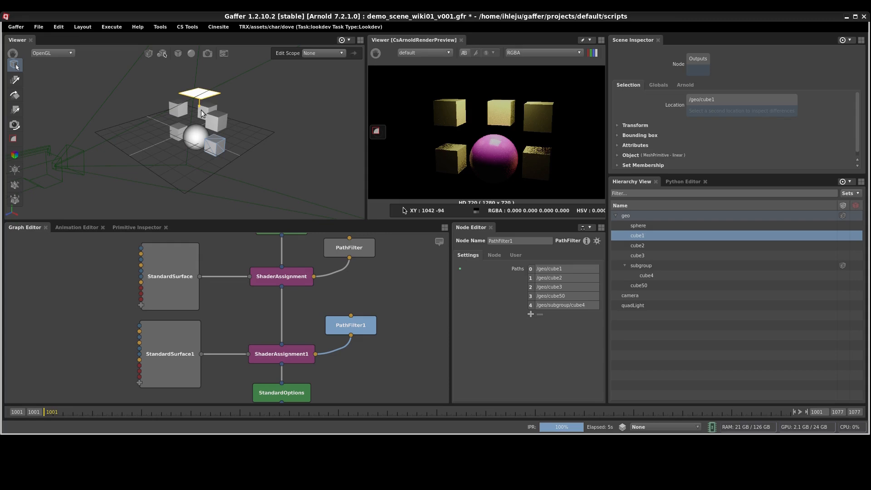
Step: Delete all paths from /geo/cube2 through /geo/subgroup/cube4 in PathFilter1, keeping only /geo/cube1
left_click(553, 279)
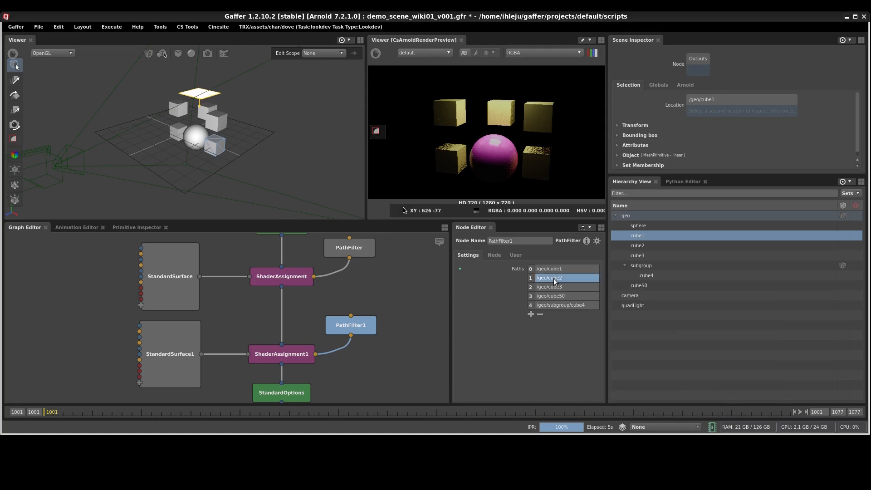
left_click(554, 304, "shift")
left_click(539, 314)
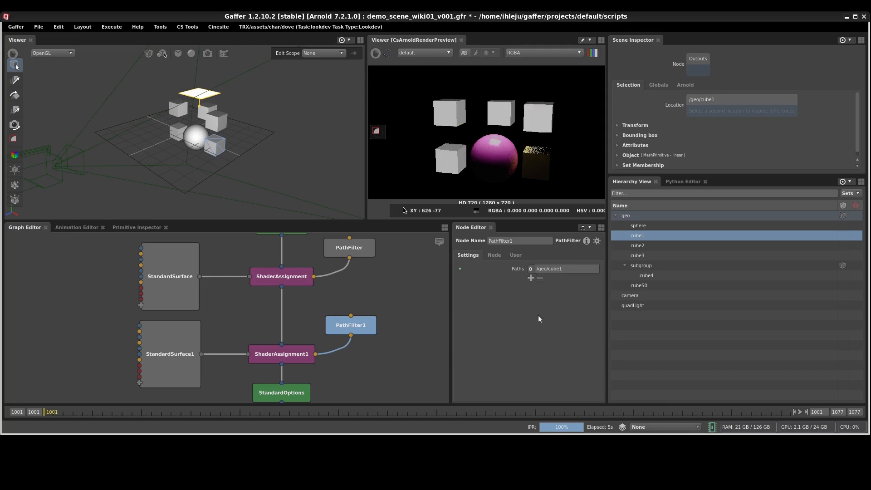
Step: Set PathFilter1's remaining path to the single-character wildcard /geo/cube? and check cube2 and cube3 in the hierarchy
double_click(563, 272)
left_click(562, 268)
left_click_drag(563, 268, 559, 271)
type("?")
key("shift+Left")
key("Left")
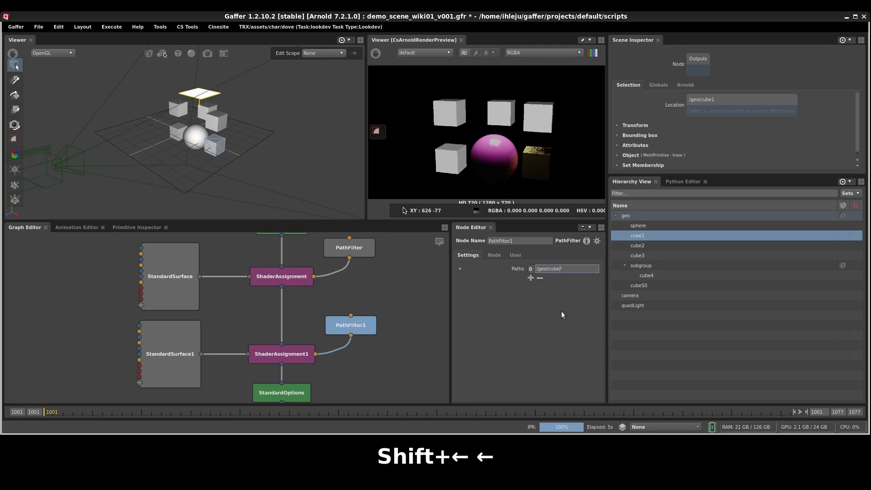
key("shift+Home")
key("Left")
key("ctrl+shift+Right")
key("ctrl+shift+Right")
key("ctrl+shift+Right")
key("ctrl+shift+Right")
key("Right")
key("shift+Right")
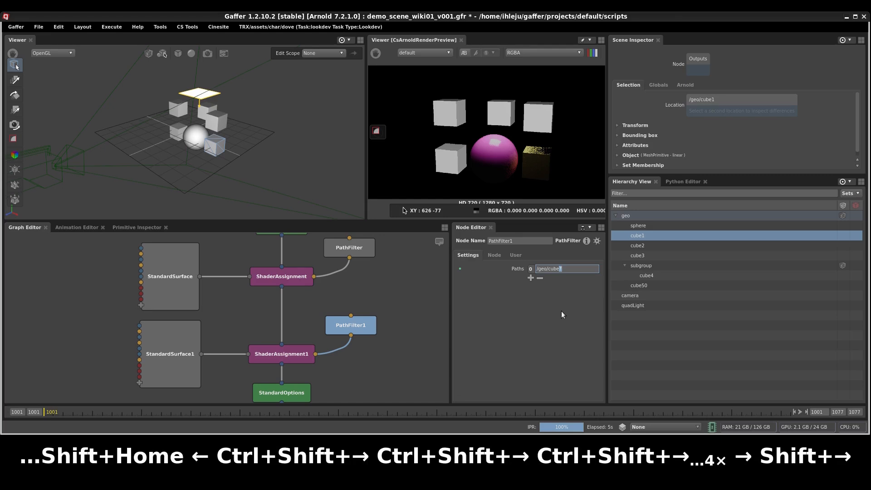
key("Return")
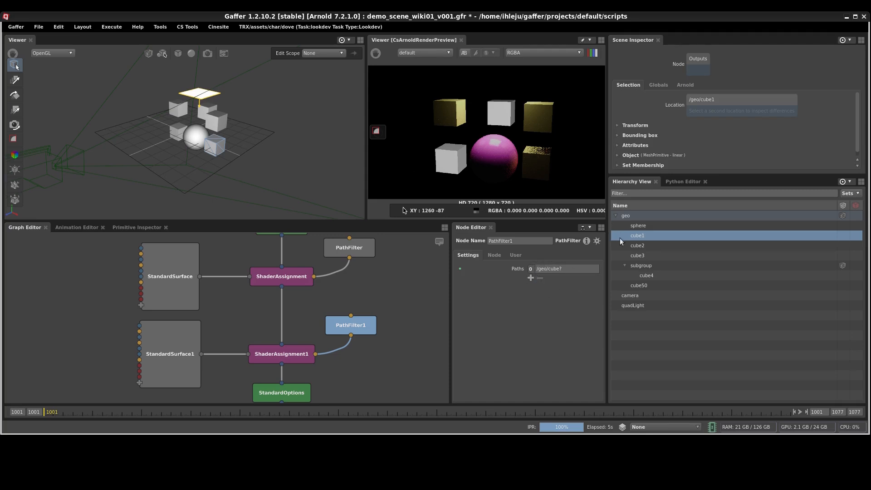
left_click(645, 245)
left_click(645, 254)
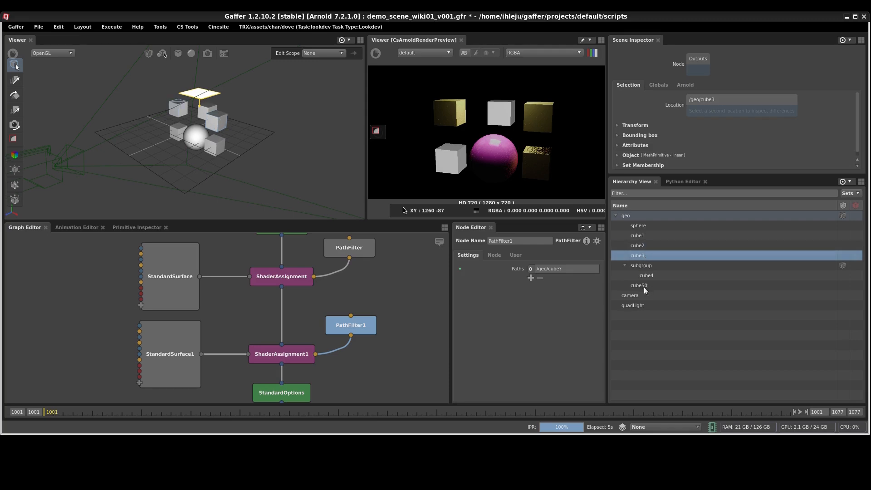
Step: Set PathFilter1's path to the wildcard /geo/cube*
left_click(566, 268)
key("BackSpace")
type("*")
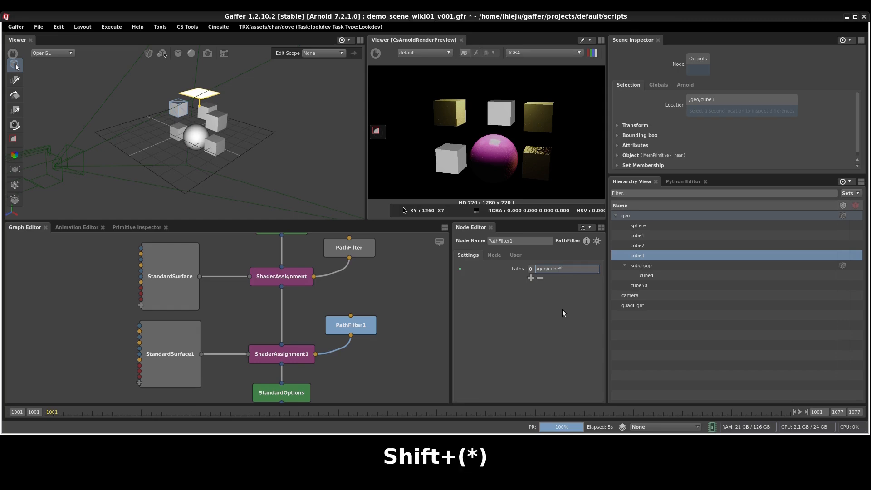
key("Return")
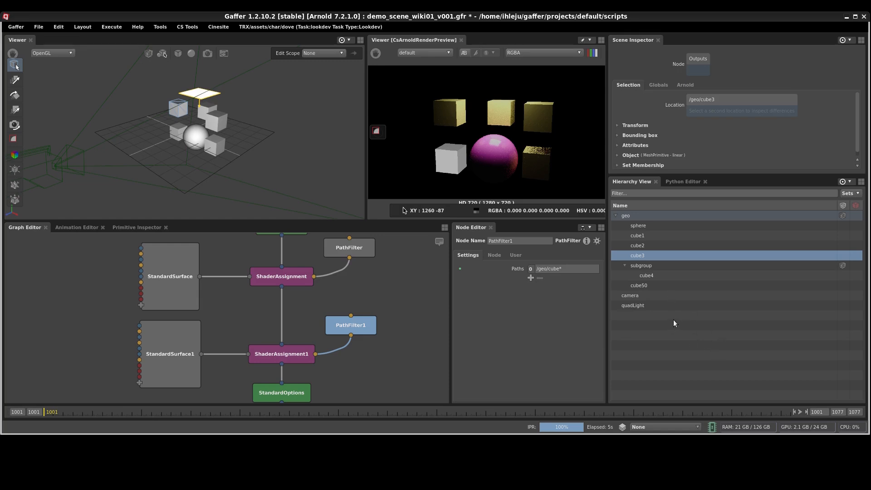
Step: Extend PathFilter1's path to /geo/.../cube* so it covers cubes at any depth under geo
left_click(548, 269)
type("/...")
key("shift+Left")
key("shift+Left")
key("shift+Left")
key("ctrl+shift+Right")
key("ctrl+shift+Left")
key("shift+Right")
left_click(541, 269)
double_click(541, 269)
double_click(559, 269)
left_click(557, 309)
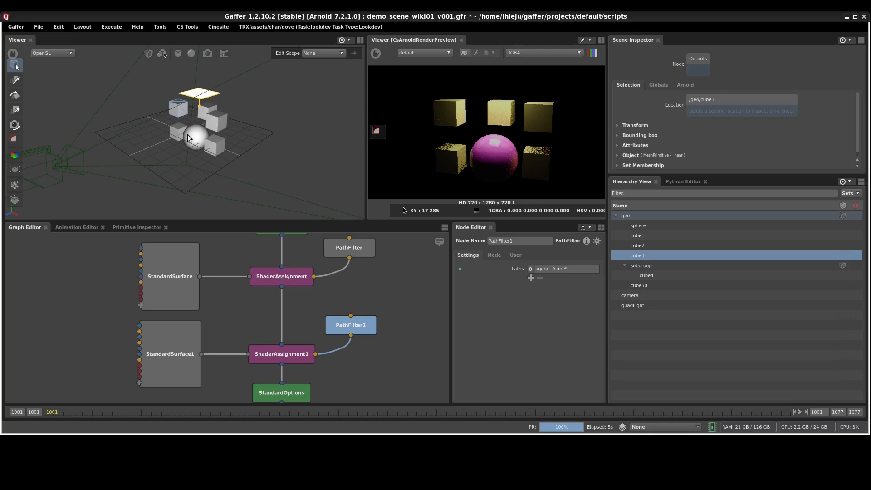
Step: Select the scene objects affected by PathFilter1 and clear the node selection
right_click(354, 326)
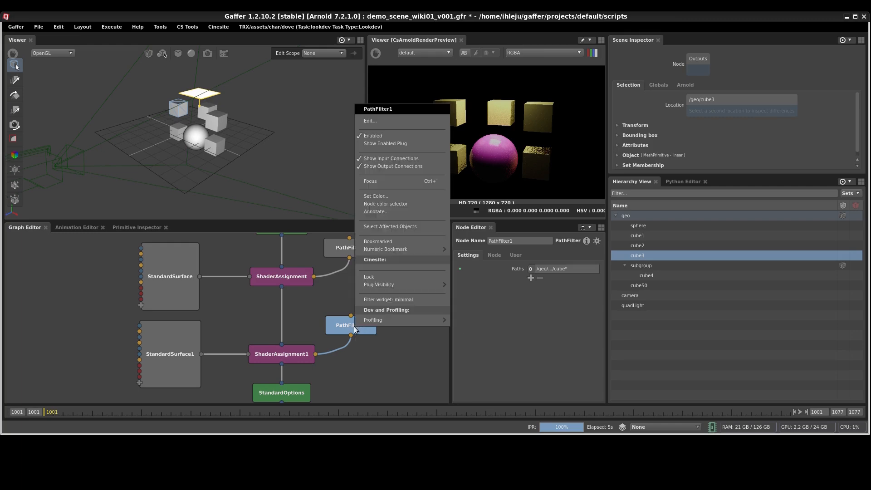
left_click(419, 226)
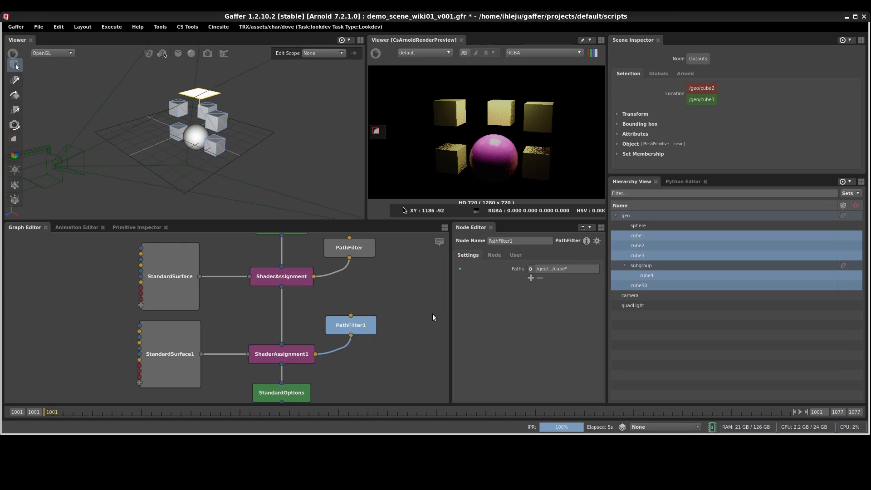
left_click(396, 293)
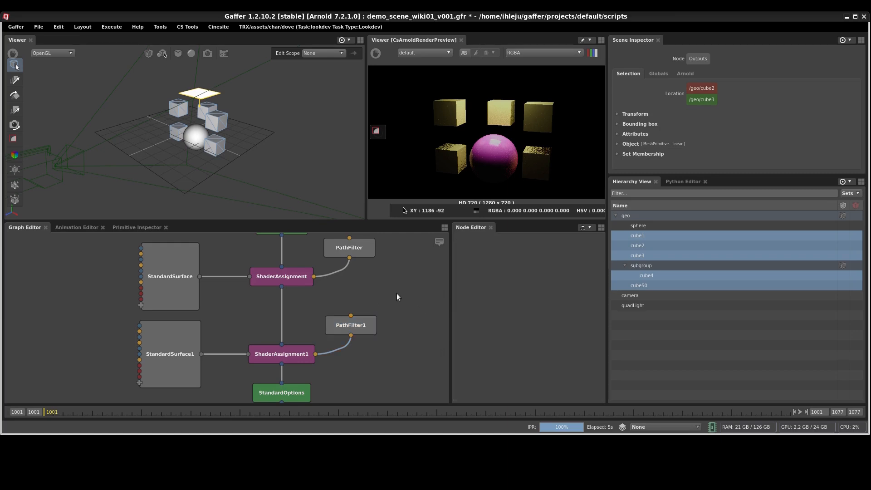
Step: Move StandardOptions, ArnoldOptions and Outputs down together to make room below ShaderAssignment1
middle_click_drag(390, 323, 387, 258)
scroll(388, 301, "down", 2)
left_click_drag(373, 378, 257, 270)
left_click_drag(337, 283, 334, 337)
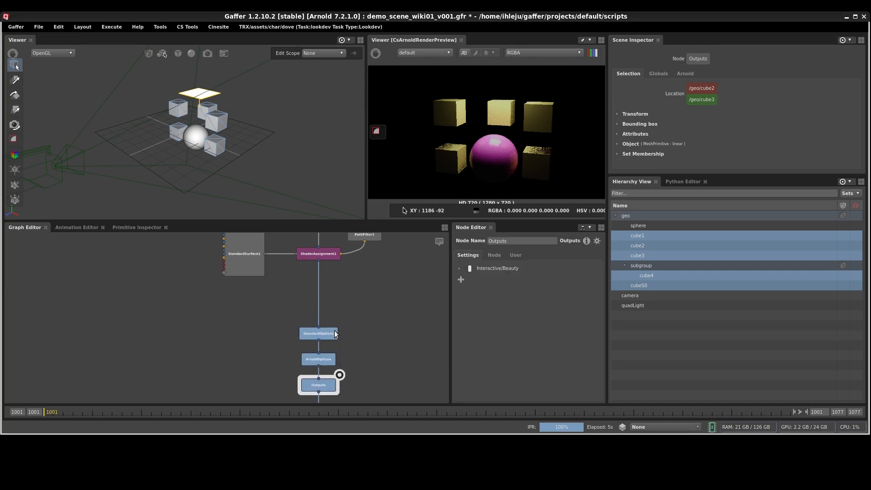
Step: Insert an ArnoldAttributes node directly below ShaderAssignment1 and connect PathFilter1 to its filter input
scroll(328, 262, "up", 3)
middle_click_drag(350, 289, 354, 313)
left_click(351, 303)
left_click(331, 273)
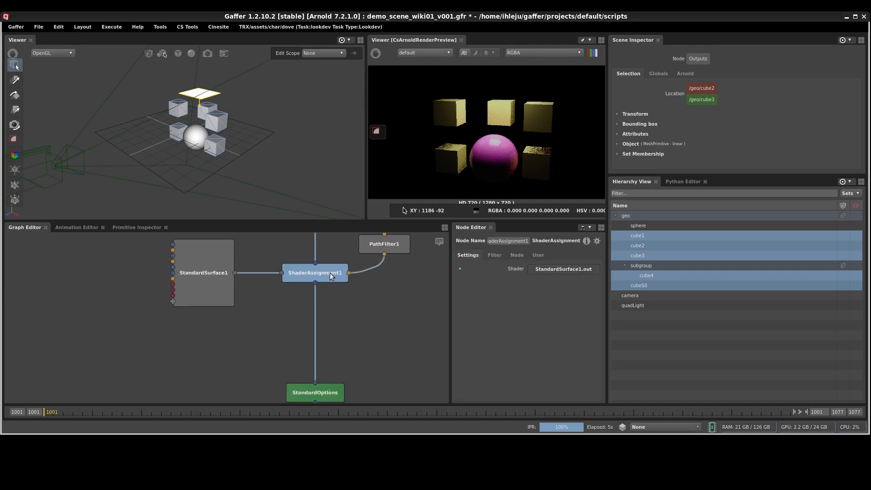
key("Tab")
type("arnoldat")
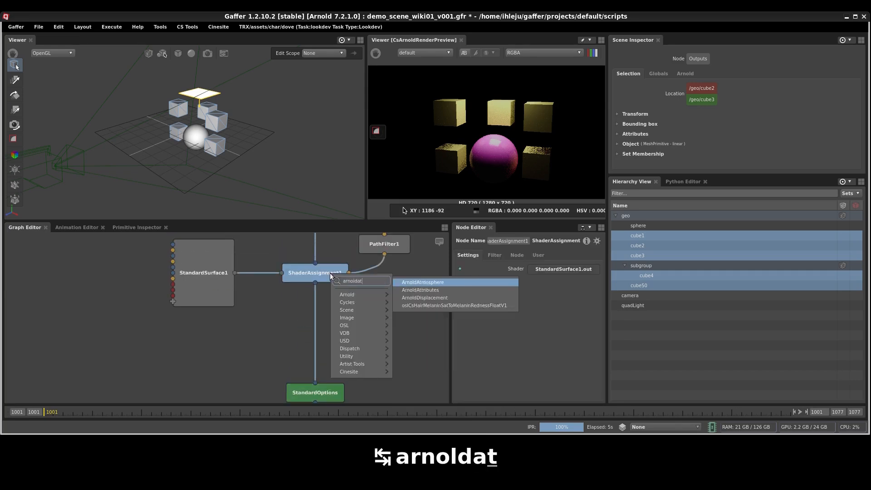
type("t")
key("Return")
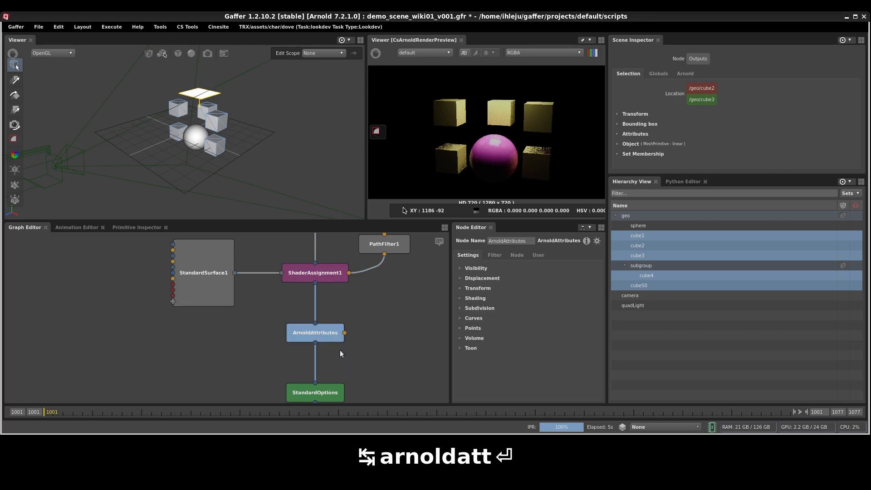
left_click_drag(339, 336, 340, 307)
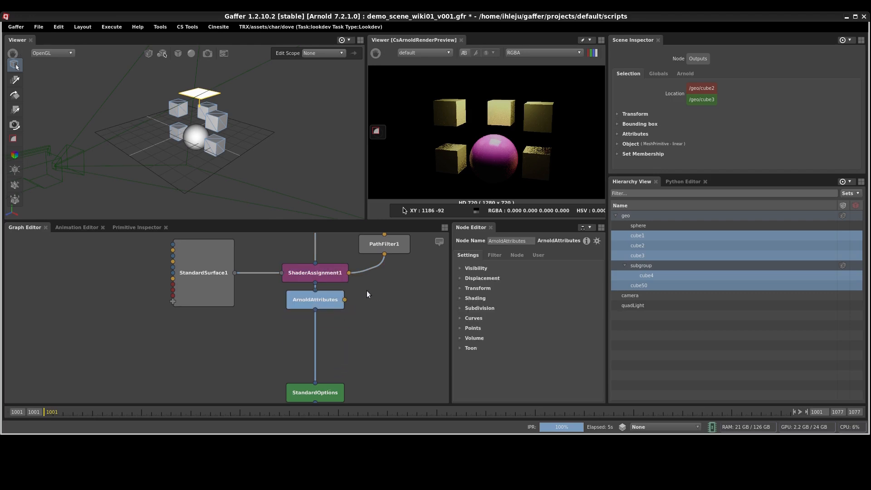
left_click_drag(396, 249, 385, 296)
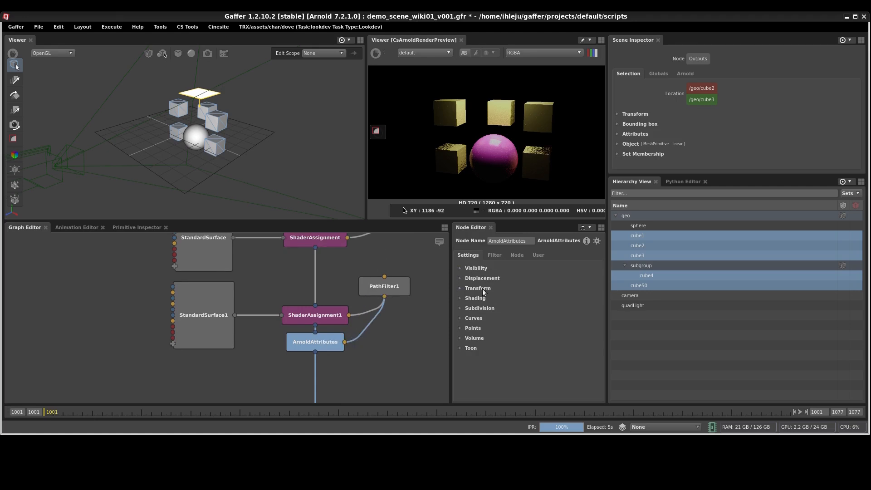
Step: Enable the Subdivision Iterations attribute on ArnoldAttributes with a value of 1
left_click(480, 308)
left_click(530, 318)
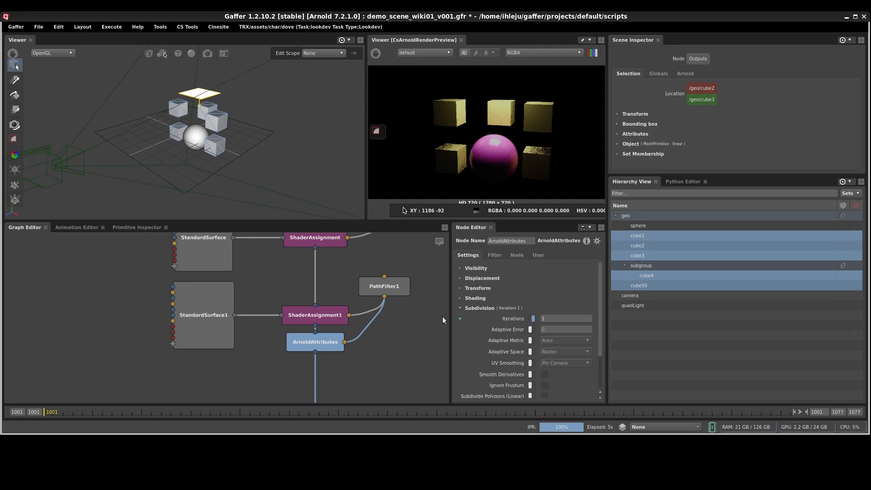
middle_click_drag(346, 355, 349, 328)
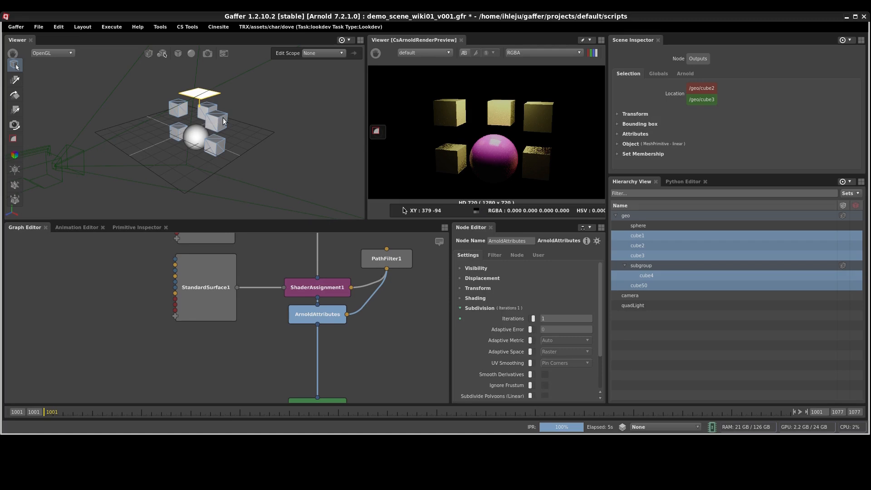
Step: Insert a MeshType node directly below ArnoldAttributes in the node chain
left_click(331, 328)
left_click(334, 313)
key("Tab")
type("meshty")
key("Return")
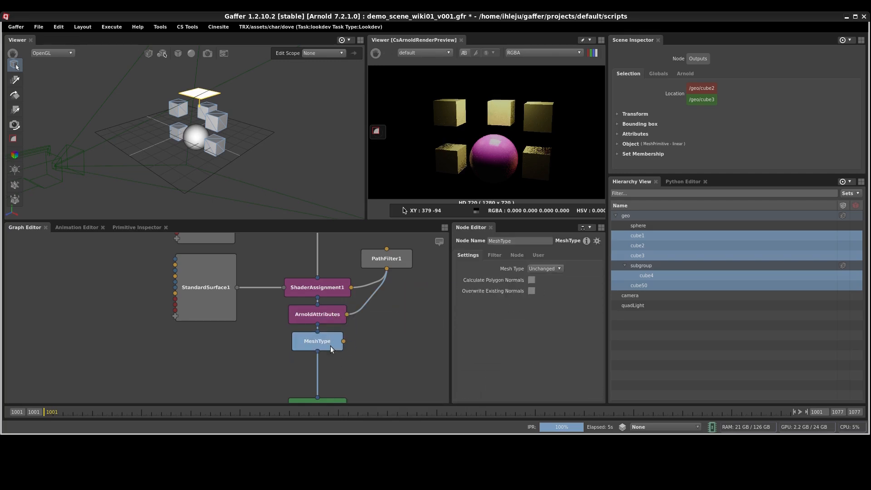
Step: Connect PathFilter1 to MeshType's filter input and set Mesh Type to Subdivision Surface
left_click_drag(343, 352, 376, 362)
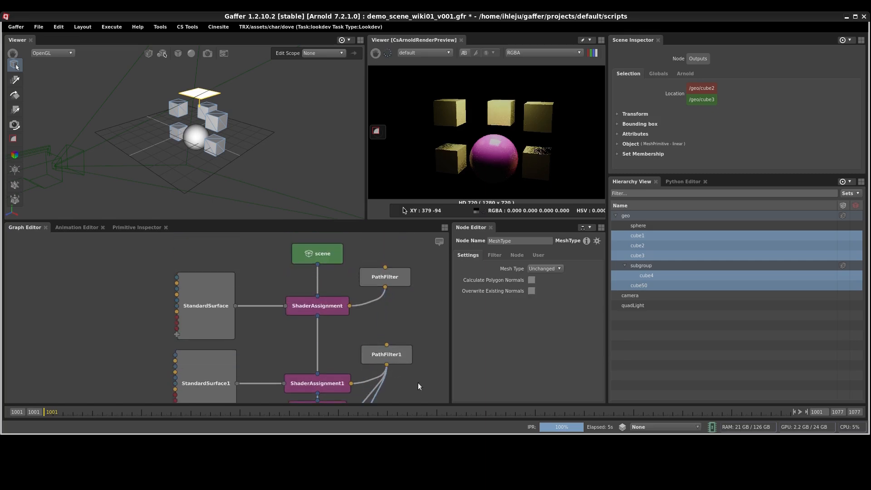
middle_click_drag(418, 382, 433, 273)
left_click(547, 270)
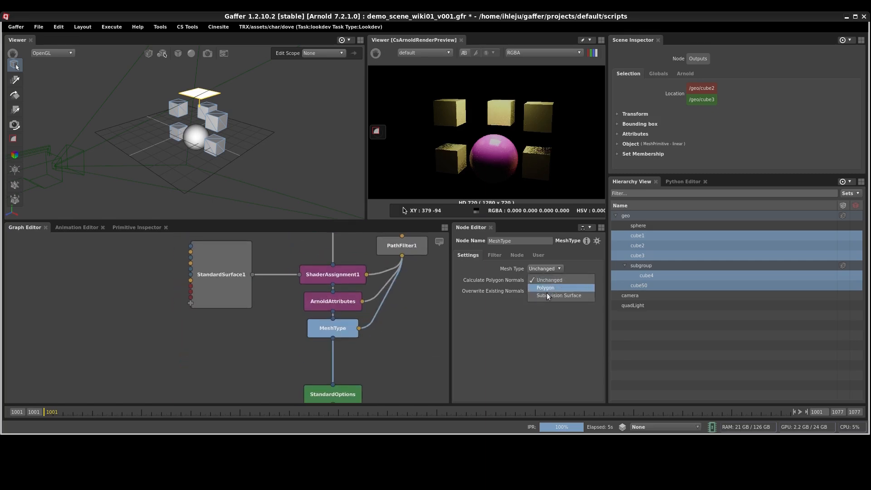
left_click(546, 295)
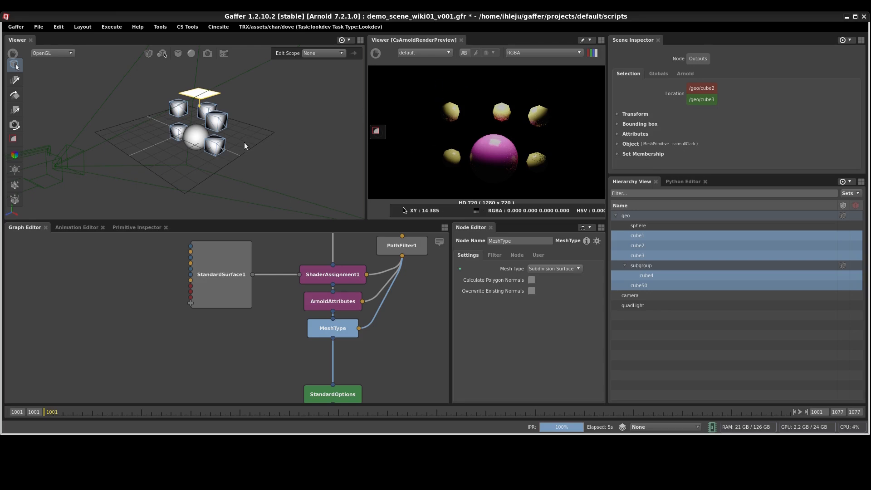
Step: Examine PathFilter1's path entry and its connections to ShaderAssignment1, ArnoldAttributes and MeshType
middle_click_drag(401, 347, 362, 370)
left_click(372, 275)
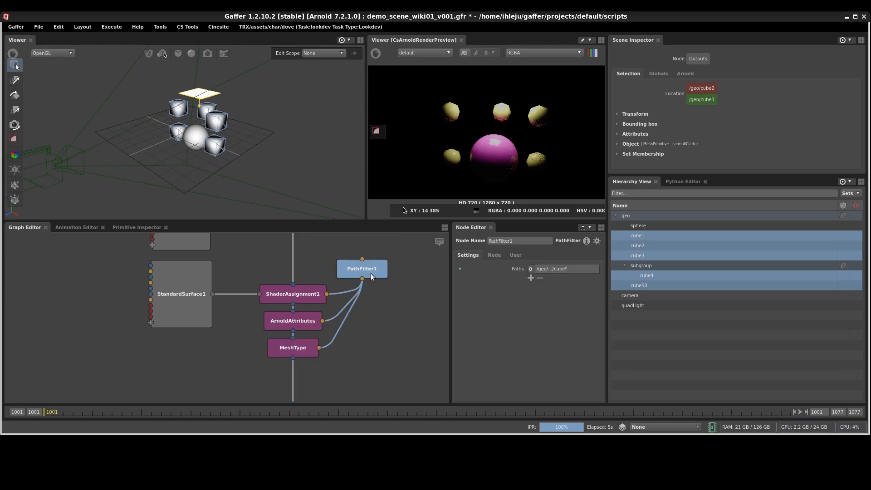
left_click_drag(372, 275, 372, 276)
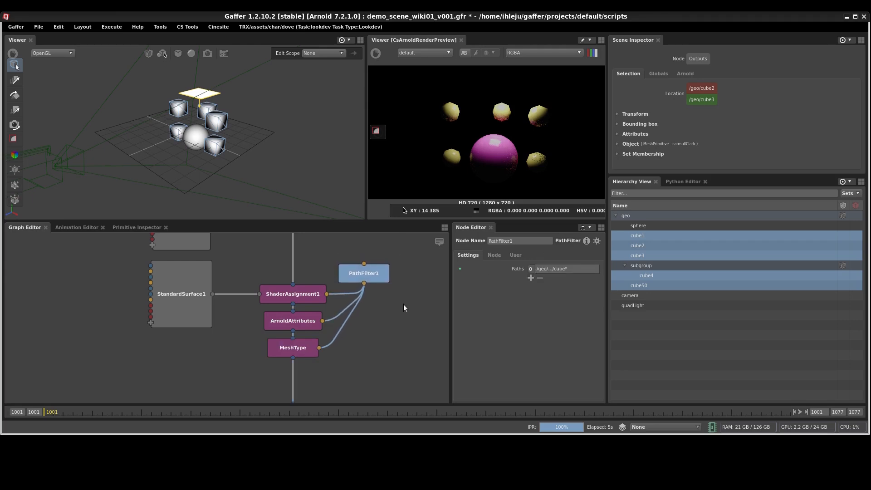
left_click(224, 355)
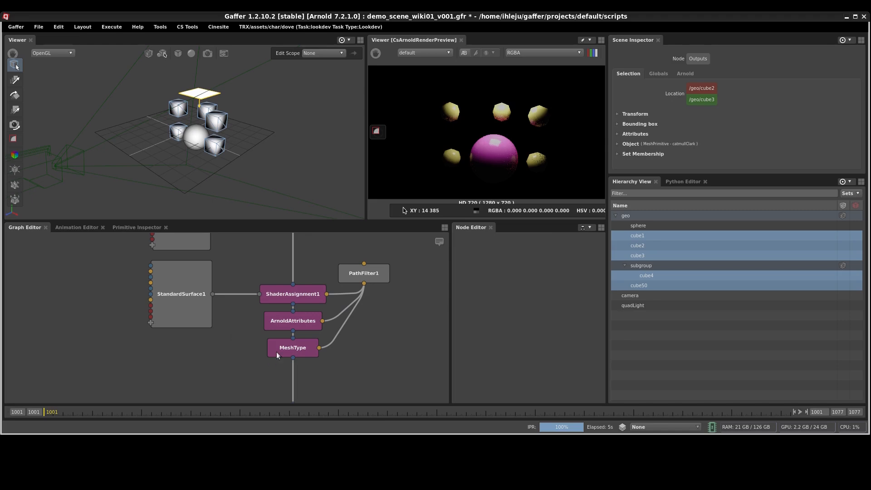
mouse_move(311, 300)
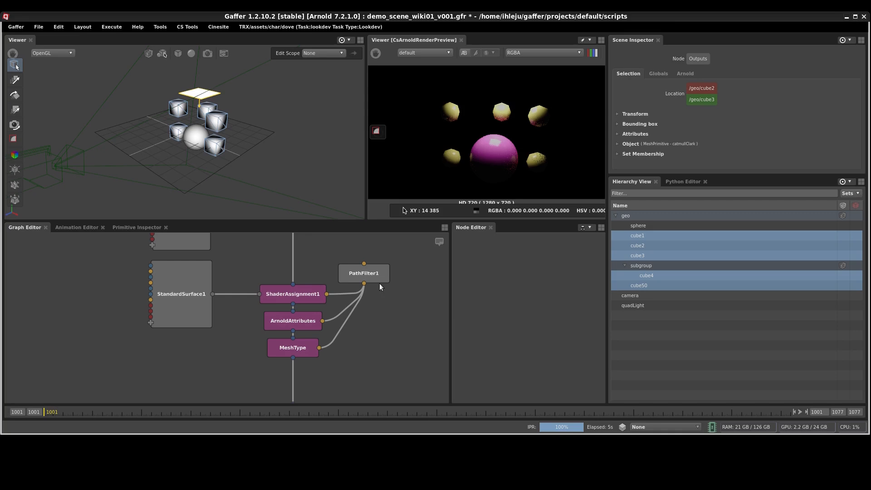
left_click(375, 272)
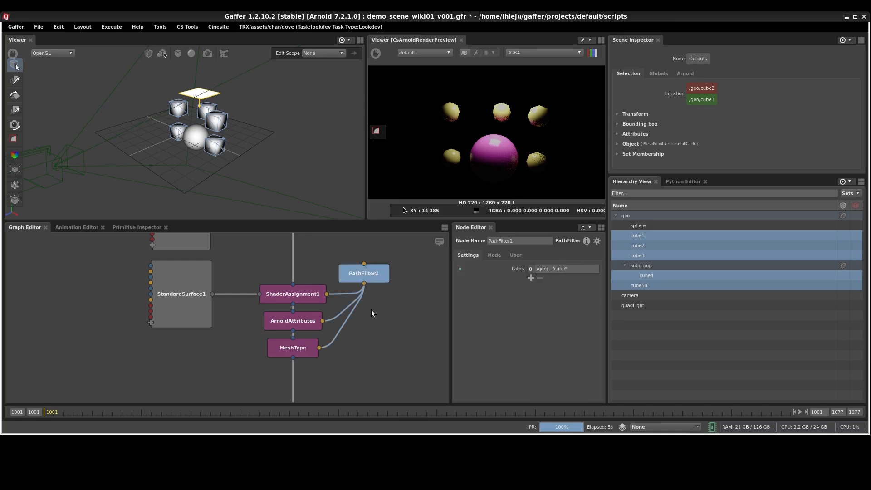
mouse_move(373, 313)
middle_mouse_down()
mouse_move(372, 374)
mouse_move(384, 310)
middle_mouse_up()
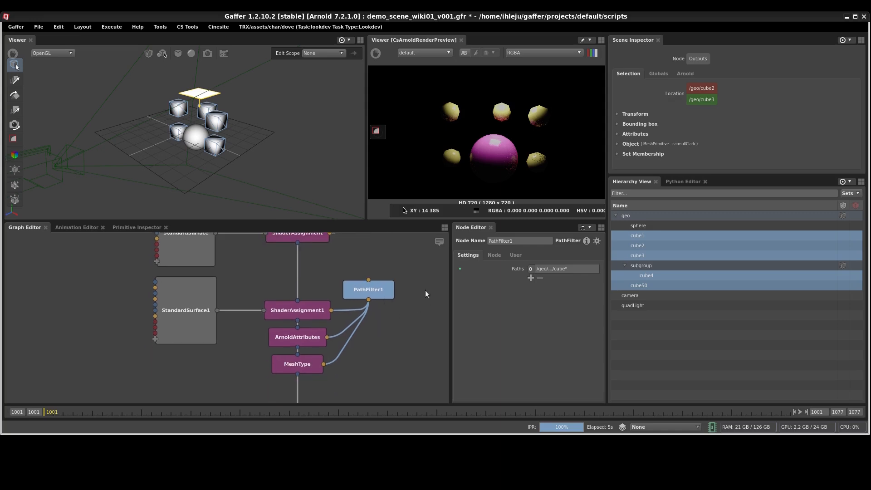
left_click(558, 268)
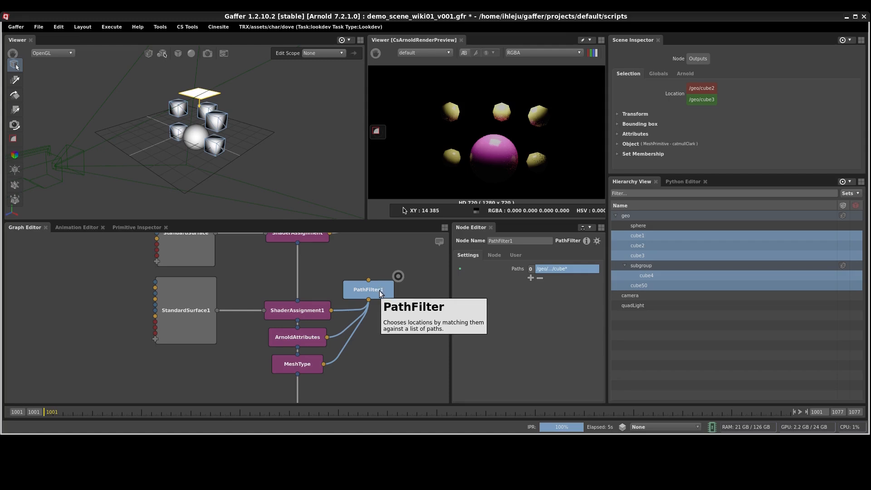
Step: Move the scene node up and insert a Set node between it and ShaderAssignment
middle_click_drag(376, 284, 374, 389)
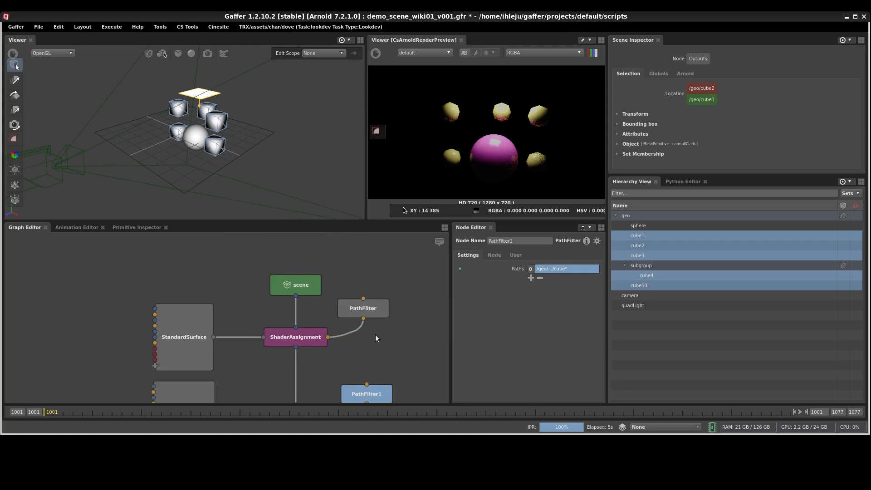
middle_click_drag(380, 335, 384, 358)
left_click_drag(305, 314, 309, 257)
middle_click_drag(316, 293, 318, 306)
key("Tab")
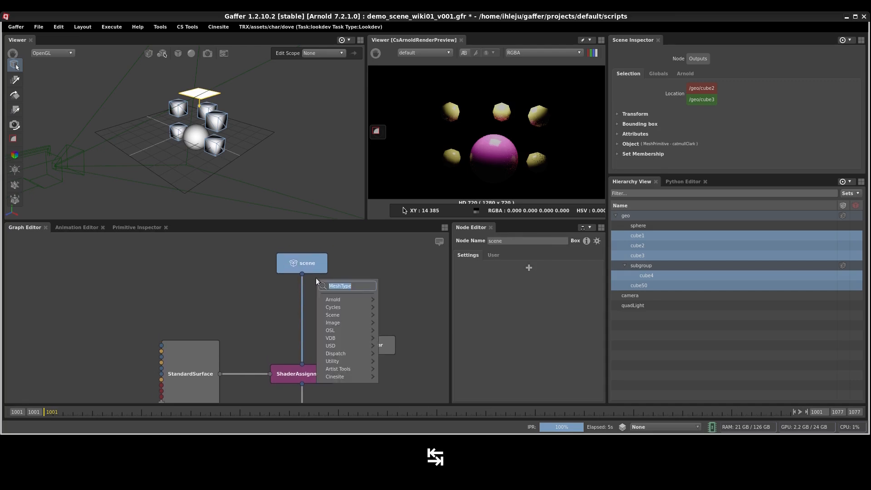
type("set")
key("Return")
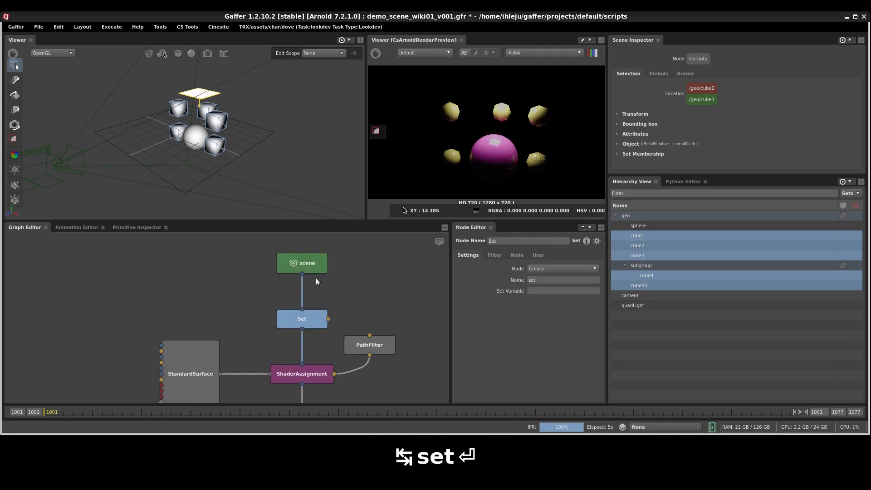
left_click_drag(311, 319, 311, 303)
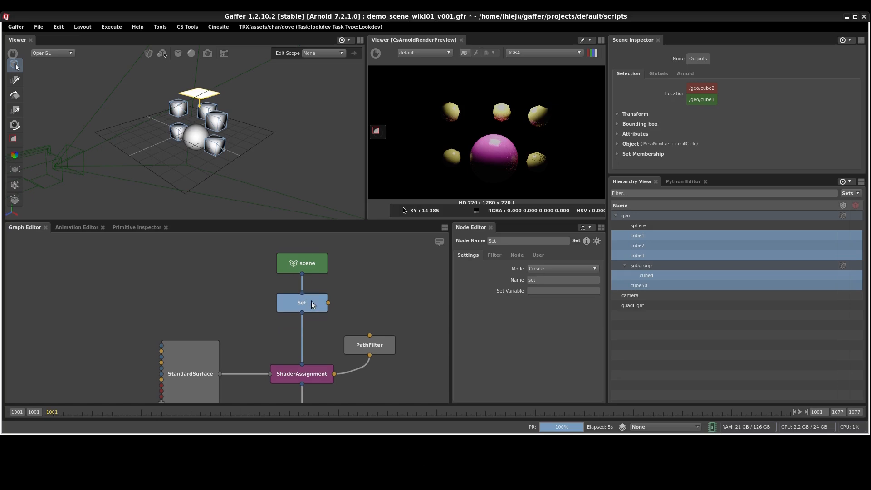
Step: Cut PathFilter1 from beside ShaderAssignment1, paste it next to the Set node and connect it to that node's filter input
middle_click_drag(394, 295, 374, 252)
middle_click_drag(363, 323, 362, 301)
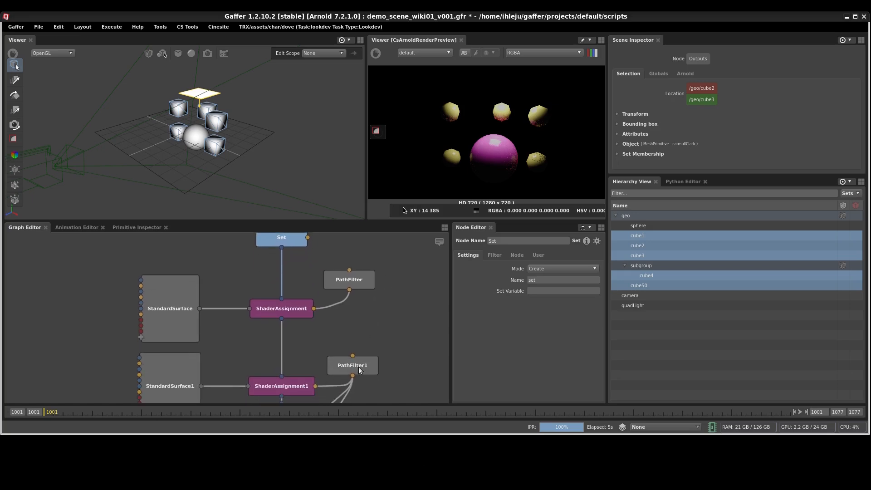
left_click(358, 367)
key("ctrl+x")
middle_click_drag(351, 233, 349, 299)
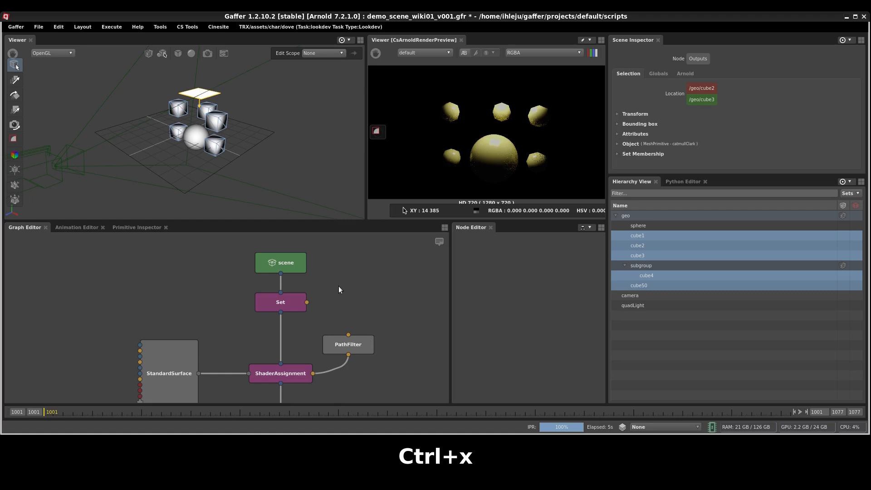
key("ctrl+v")
left_click_drag(343, 294, 302, 304)
left_click_drag(354, 285, 363, 282)
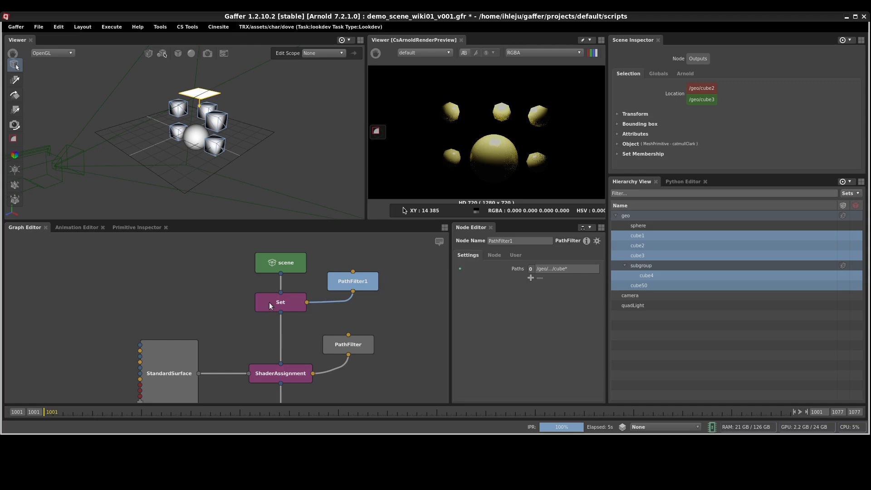
Step: Name the set created by the Set node "cubes"
left_click(289, 301)
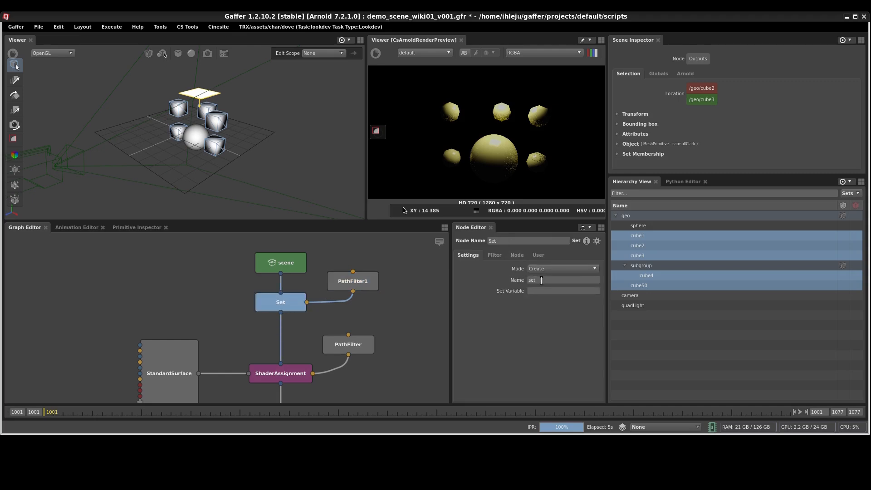
double_click(547, 279)
type("cubes")
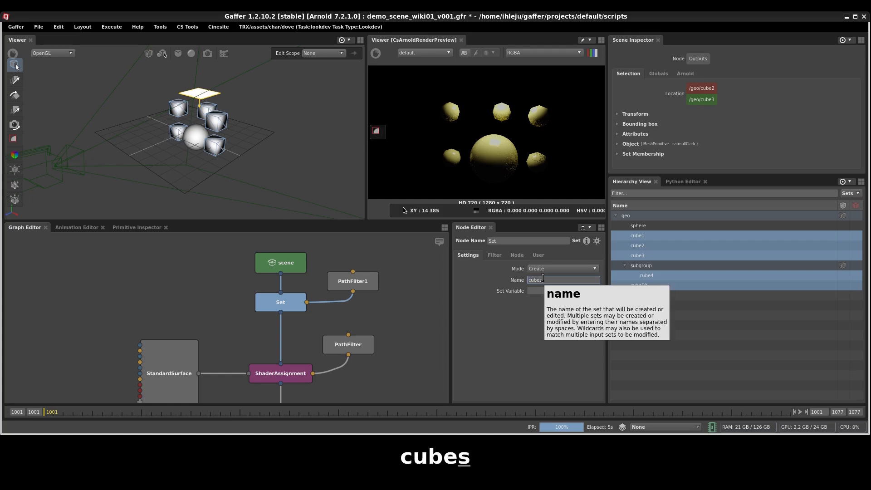
key("Return")
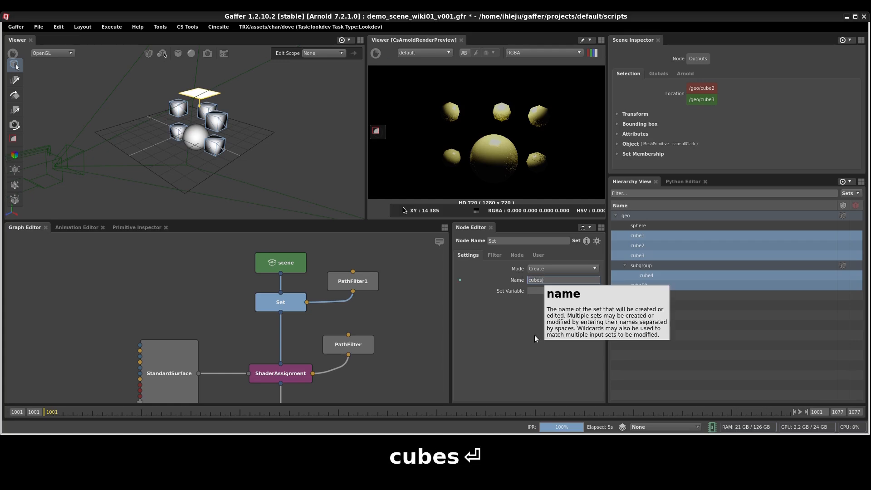
left_click(378, 331)
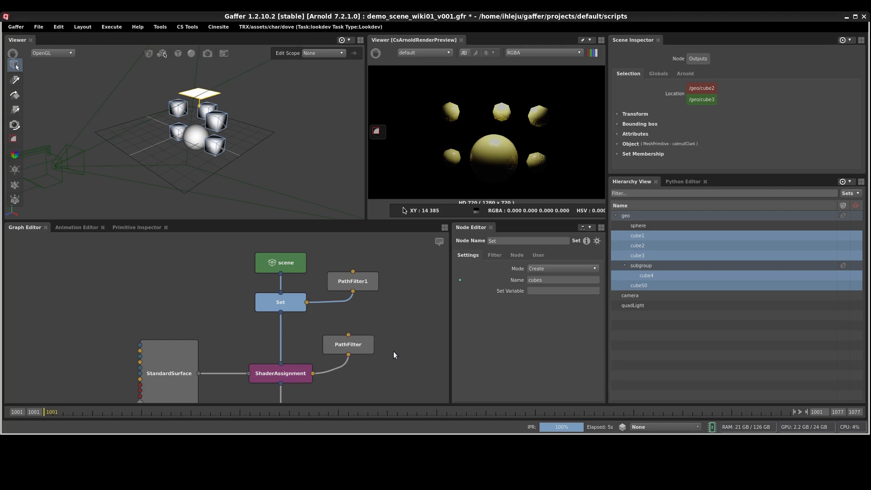
Step: Add a SetFilter node beside ShaderAssignment1 and connect it to the filter inputs of ShaderAssignment1, ArnoldAttributes and MeshType
scroll(394, 351, "down", 5)
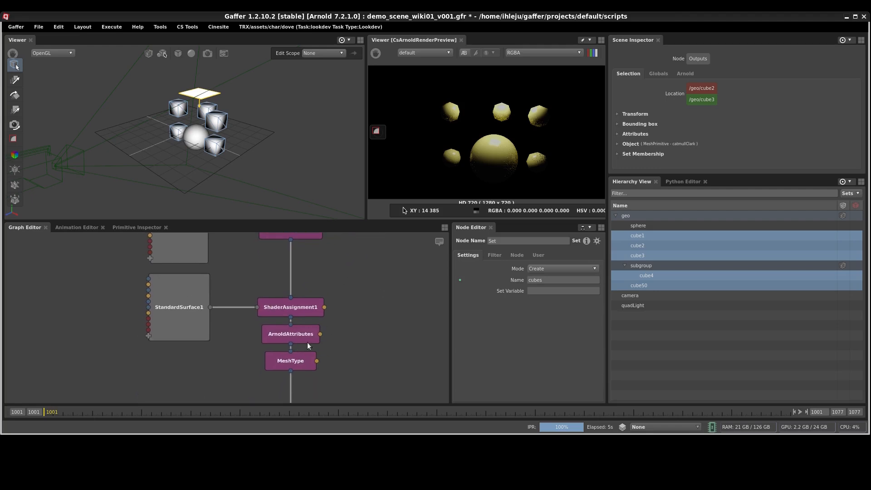
left_click(366, 307)
key("Tab")
type("set")
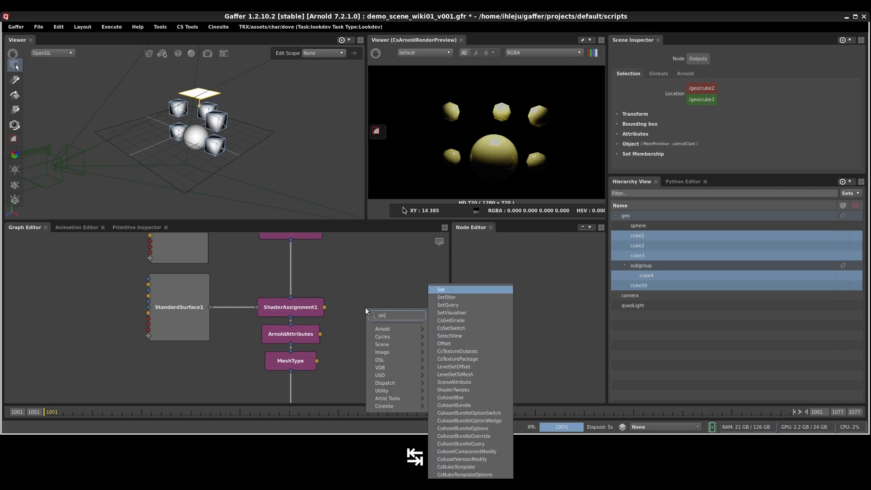
key("Down")
key("Return")
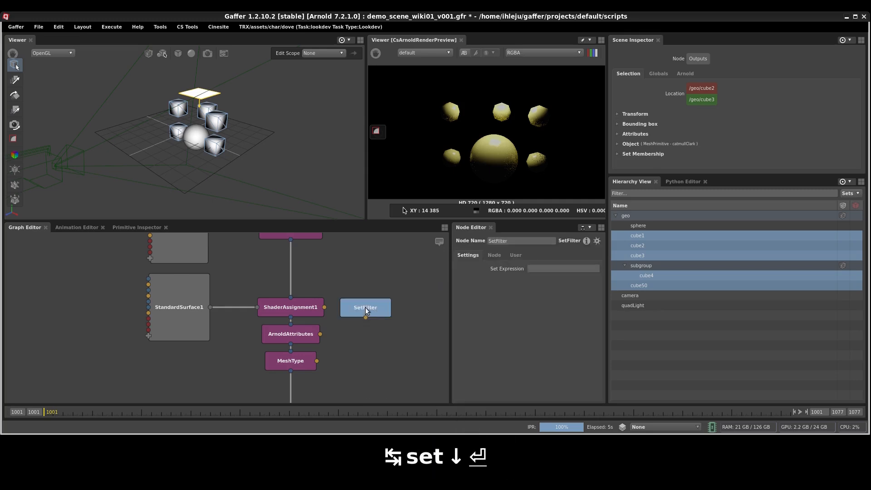
left_click_drag(366, 310, 370, 289)
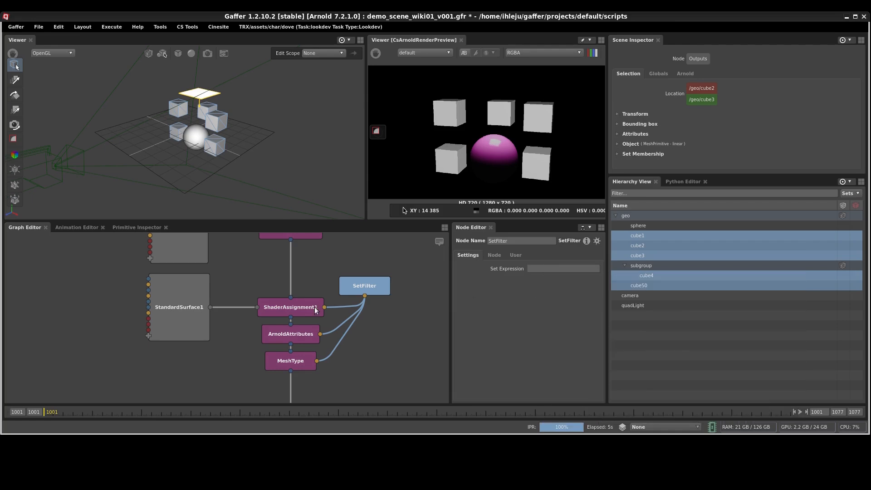
Step: Set SetFilter's Set Expression to the existing set "cubes"
right_click(539, 269)
mouse_move(554, 285)
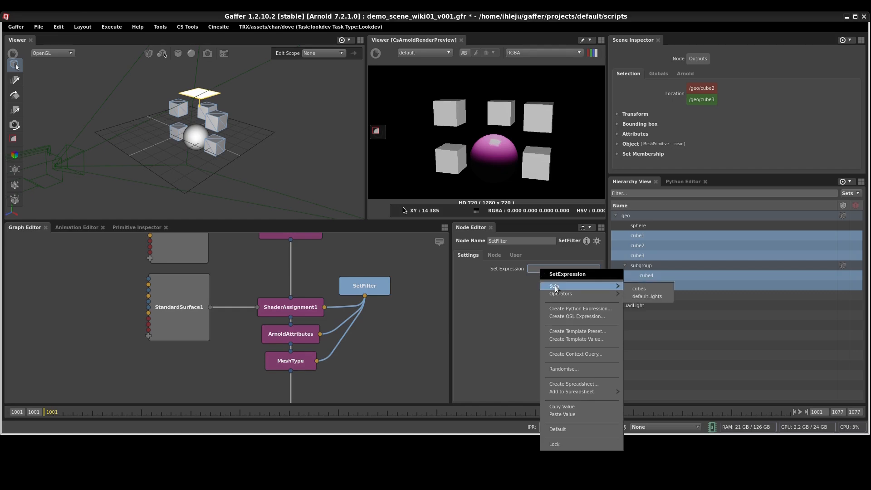
left_click(651, 290)
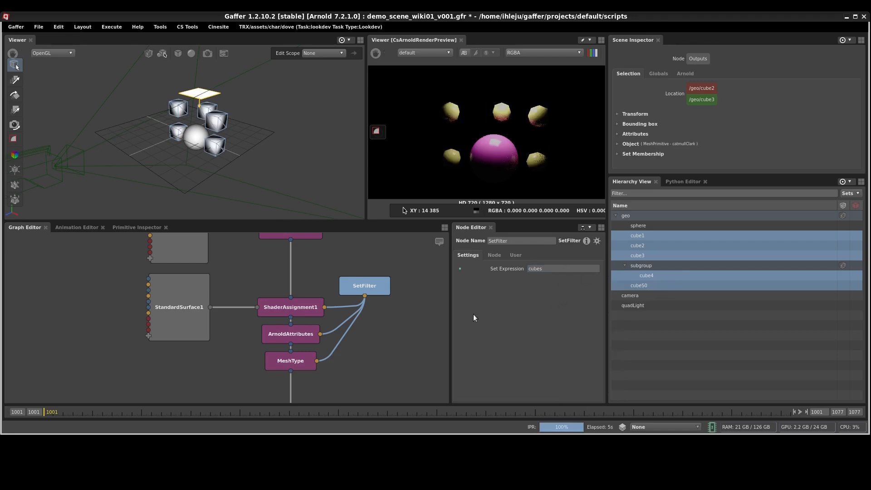
Step: Change PathFilter1's path to /geo/cube* so it only matches cubes directly under geo
middle_click_drag(382, 257, 376, 347)
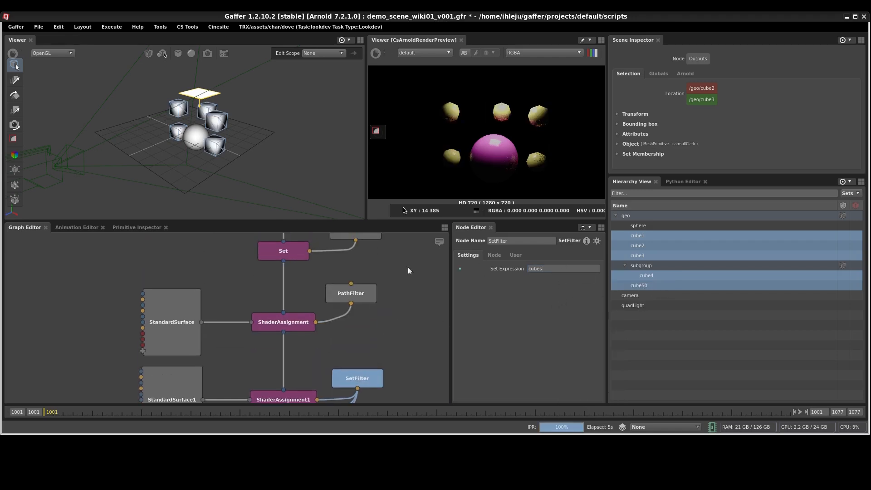
middle_click_drag(373, 242, 371, 263)
left_click(361, 253)
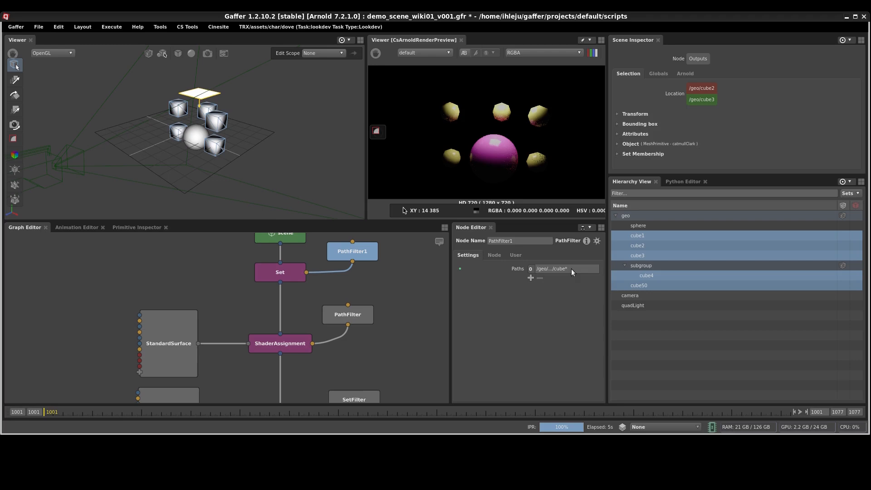
double_click(553, 268)
double_click(549, 269)
key("BackSpace")
type("/")
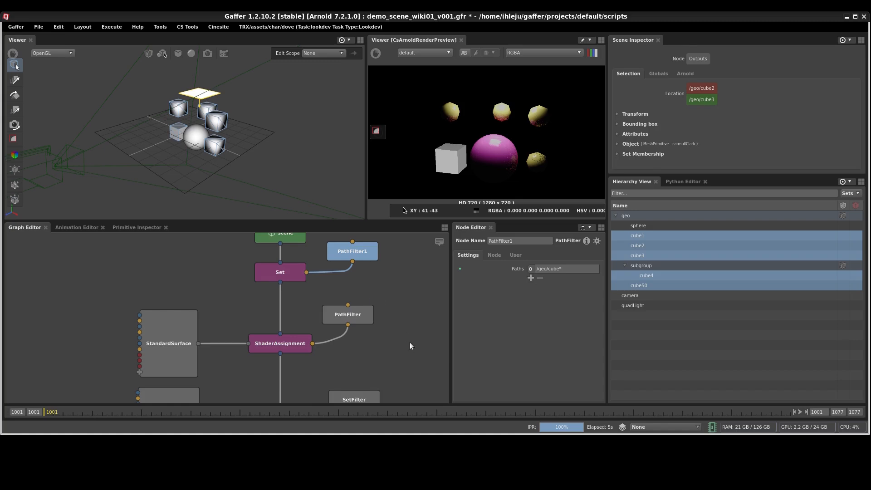
Step: Move the scene, Set and PathFilter1 nodes up together to make room above ShaderAssignment
middle_click_drag(408, 349, 418, 236)
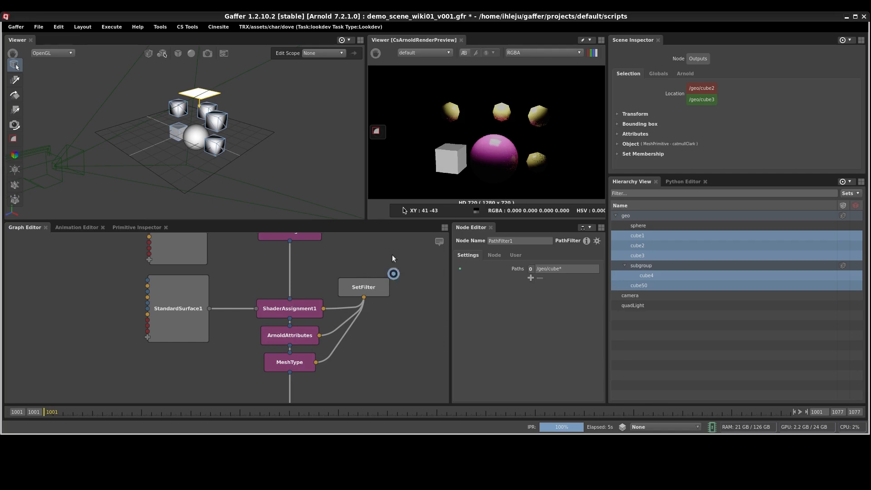
middle_click_drag(390, 255, 390, 379)
middle_click_drag(405, 305, 387, 342)
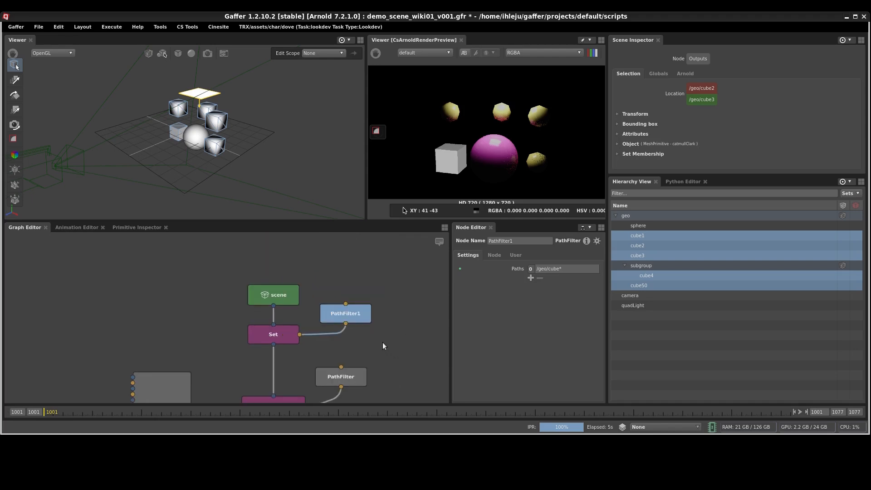
left_click_drag(393, 358, 219, 273)
left_click_drag(285, 338, 285, 288)
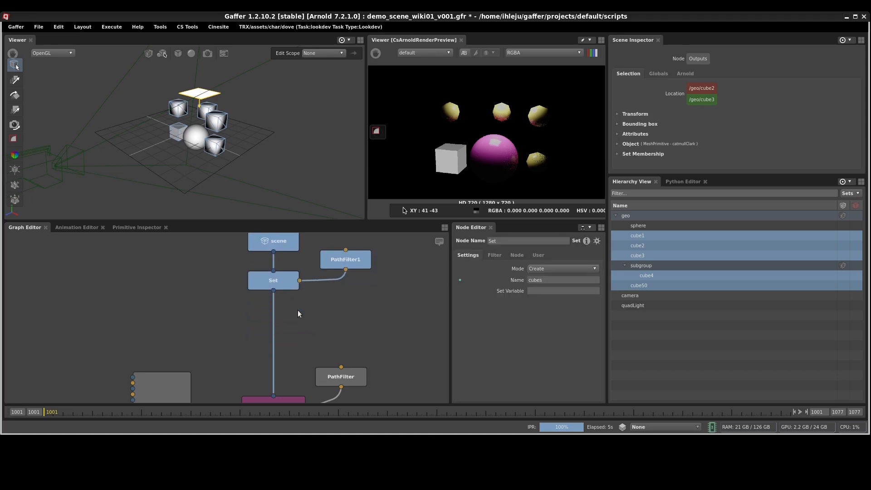
Step: Add a second Set node directly below the existing Set node and change its mode to Add
left_click(283, 284)
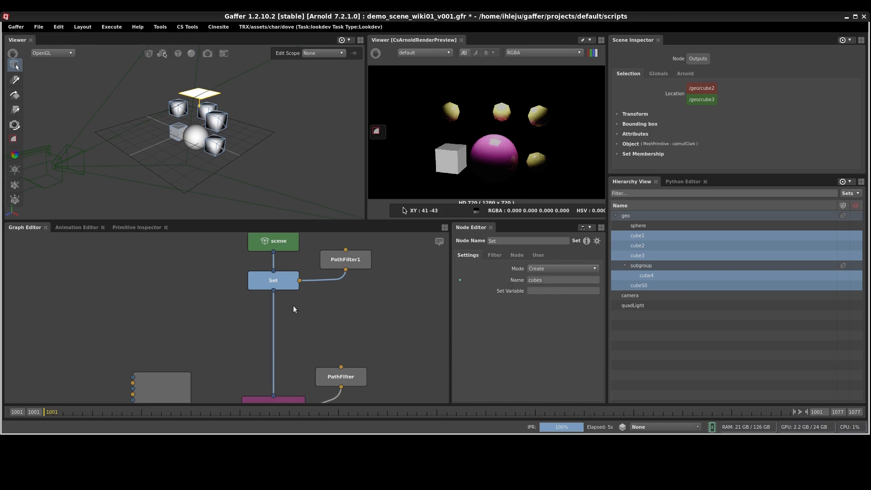
key("Tab")
type("set")
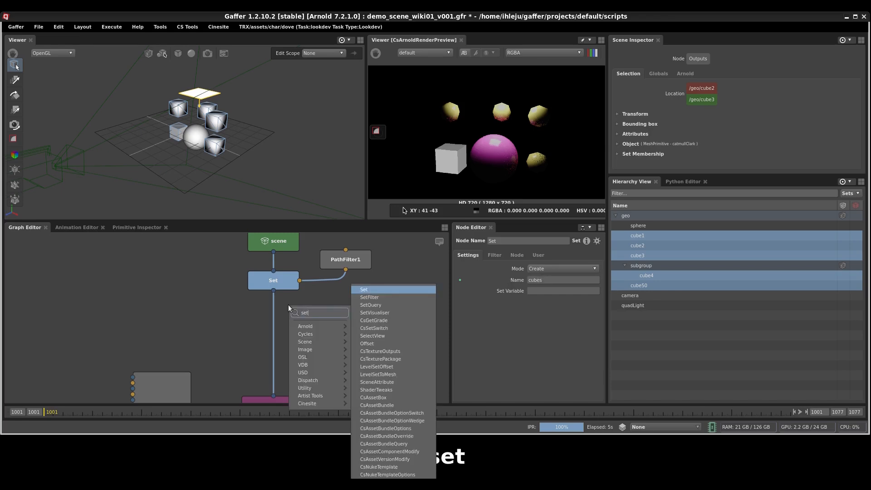
key("Return")
left_click_drag(284, 347, 285, 312)
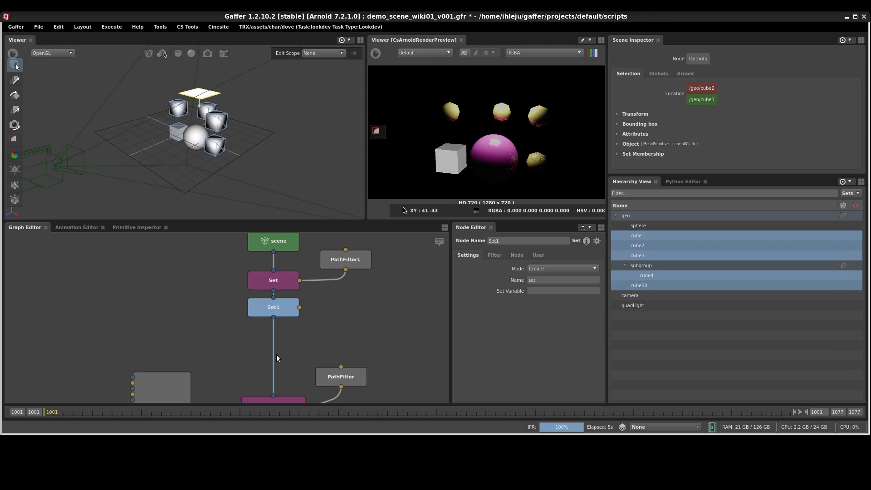
left_click(537, 270)
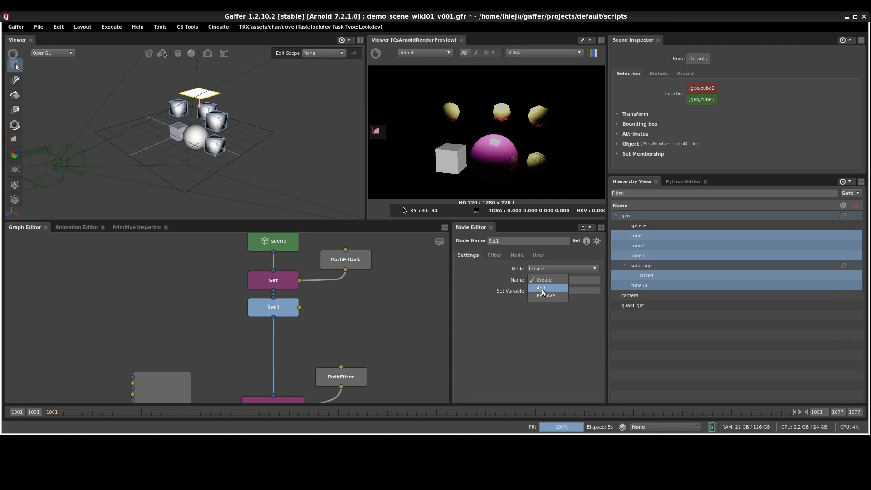
left_click(542, 288)
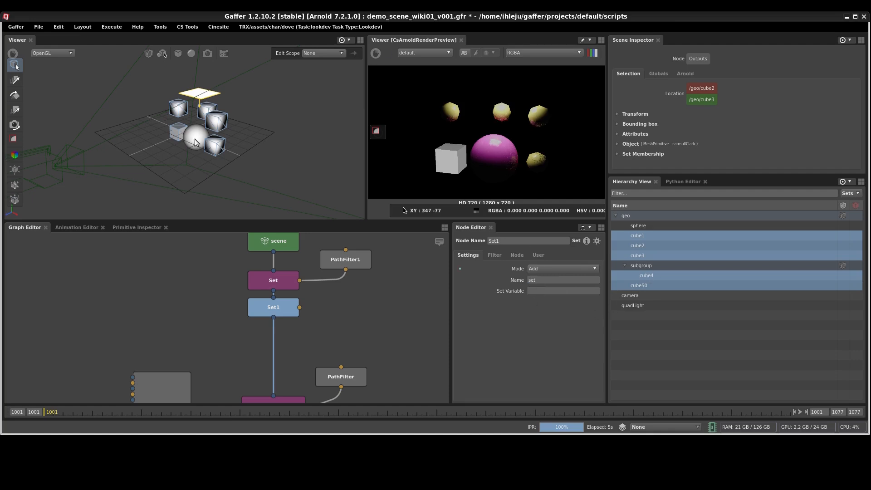
Step: Connect a new PathFilter for /geo/subgroup/cube4 to Set1's filter input and place it beside the node
left_click(644, 274)
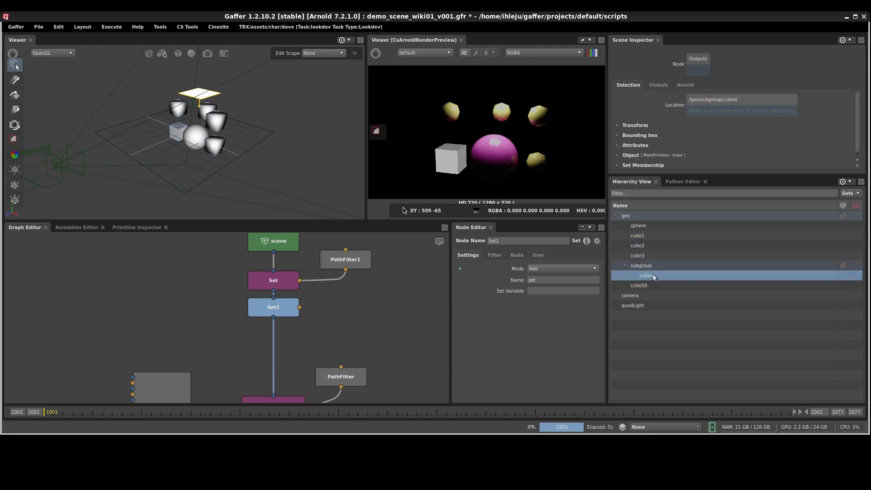
left_click_drag(316, 315, 278, 312)
left_click(345, 283)
left_click_drag(353, 289, 370, 292)
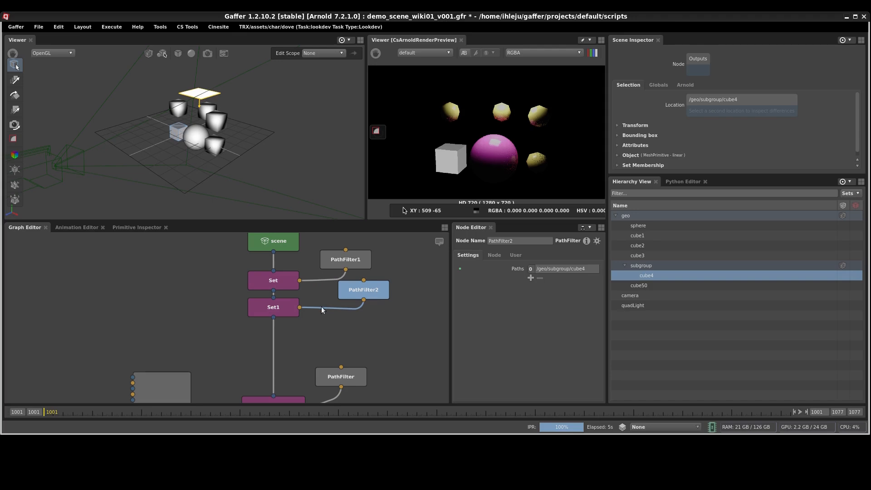
Step: Set Set1's set name to "cubes"
left_click(284, 305)
double_click(540, 279)
type("cubes")
key("Return")
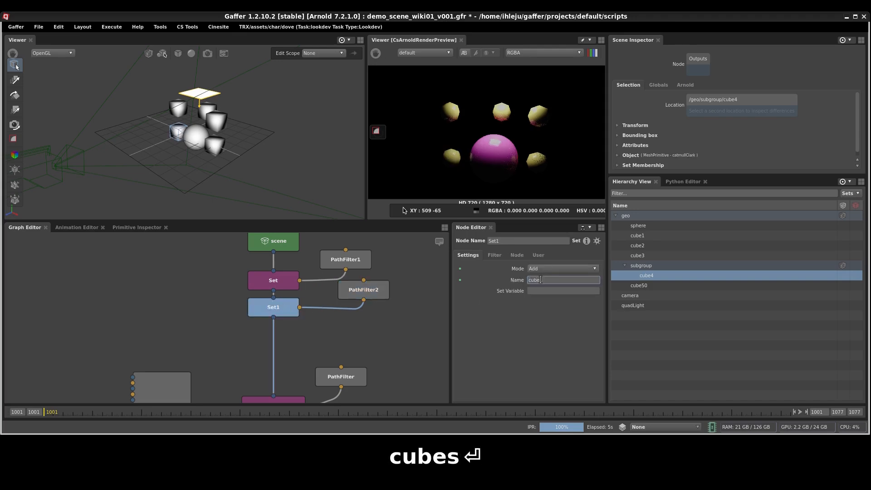
Step: Toggle the Set1 node off and on repeatedly to compare its effect on the render
key("d")
key("d")
key("d")
key("d")
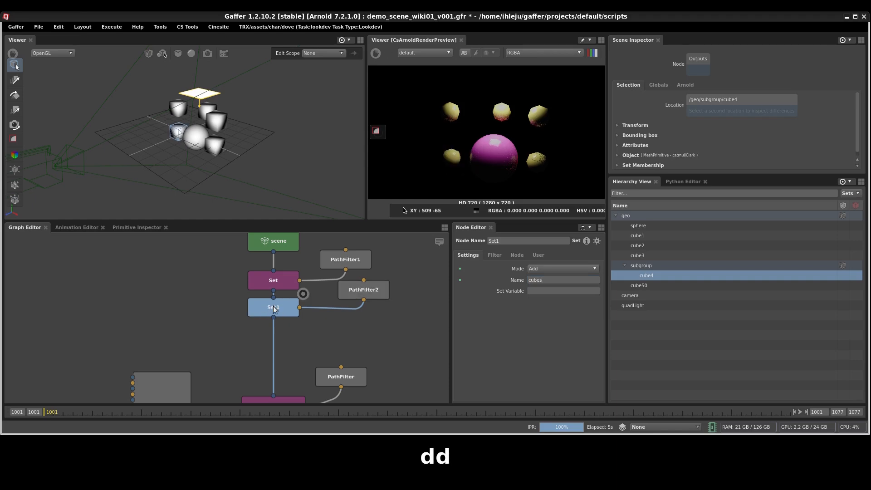
Step: Point PathFilter2 at cube3, set Set1's mode to Remove, and toggle Set1 off and on to compare
left_click(639, 256)
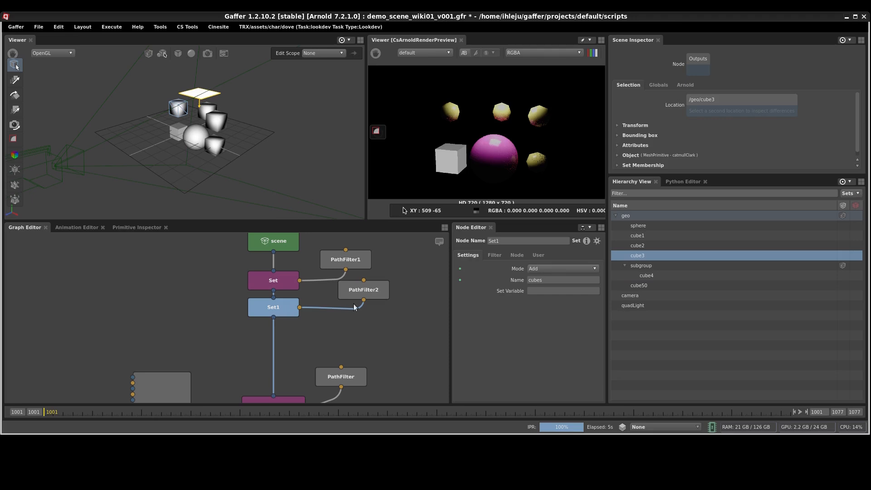
left_click(557, 269)
left_click(546, 296)
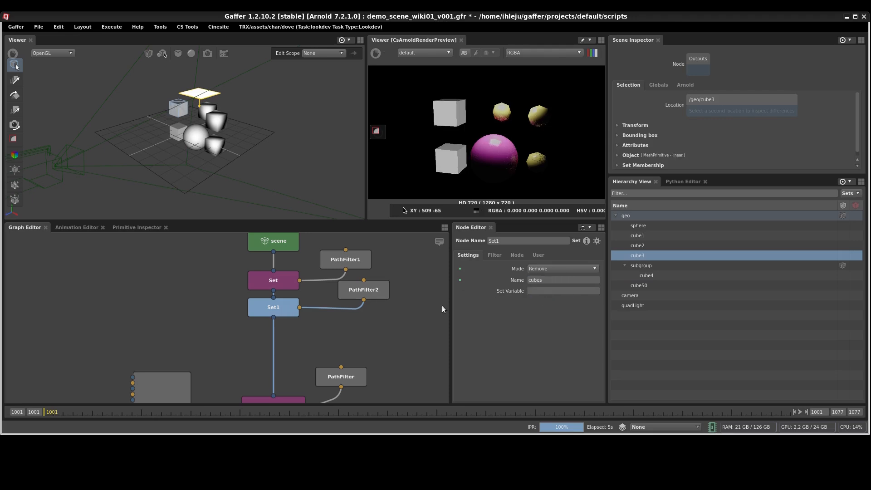
key("d")
key("d")
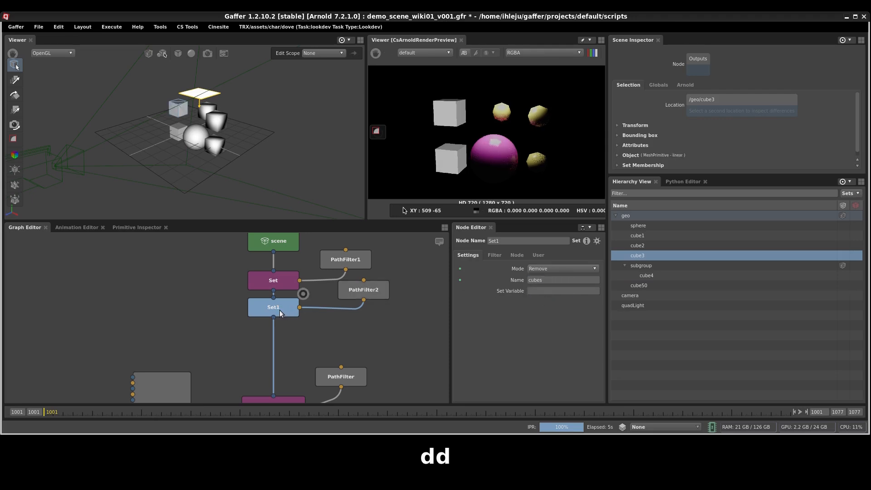
Step: Switch Set1's mode to Create, then delete Set1 together with PathFilter2
left_click(557, 268)
left_click(548, 282)
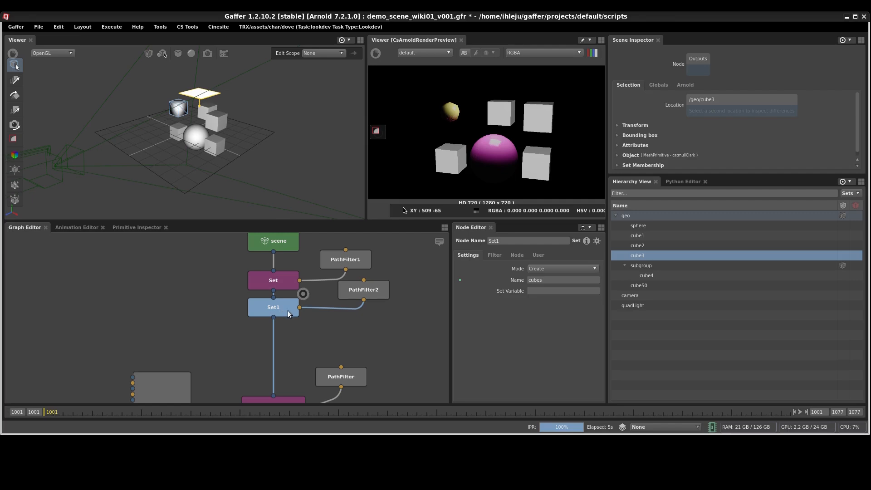
left_click(373, 294, "shift")
key("Delete")
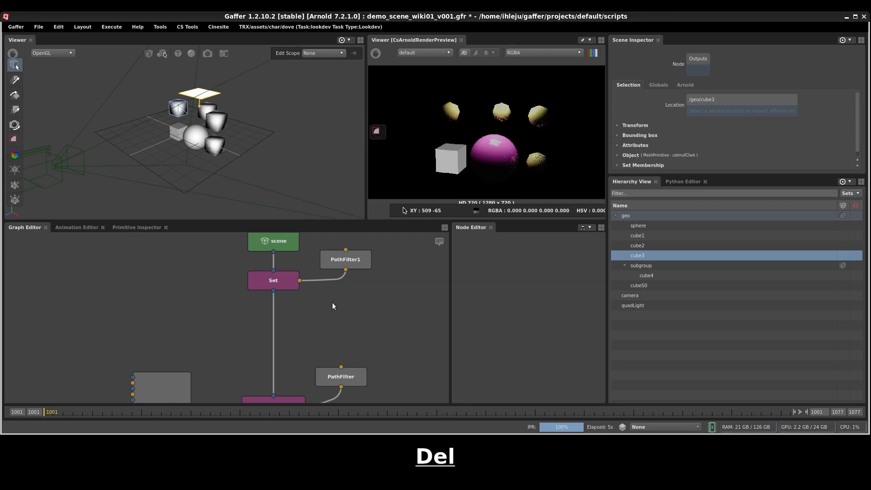
Step: Inspect the Set node and step through the individual cubes under geo in the hierarchy, ending on cube1
left_click(275, 280)
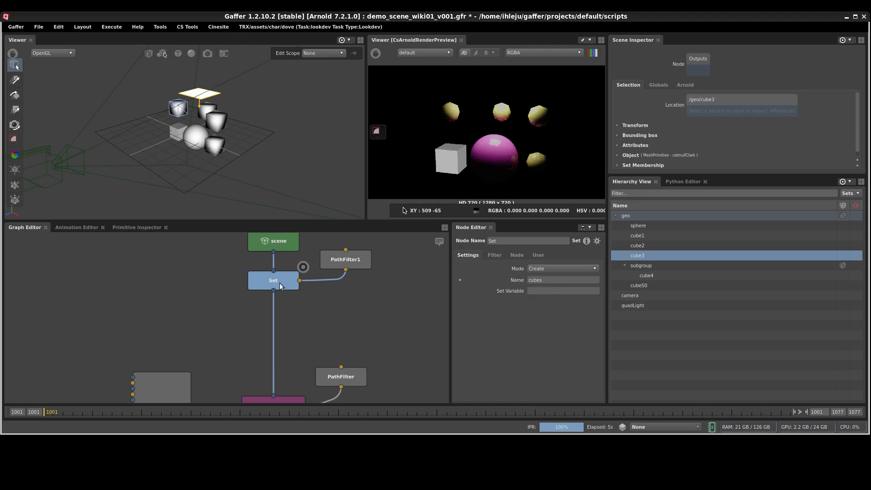
left_click(638, 249)
left_click(639, 254)
left_click(647, 288)
left_click(640, 255)
left_click(638, 245)
left_click(638, 235)
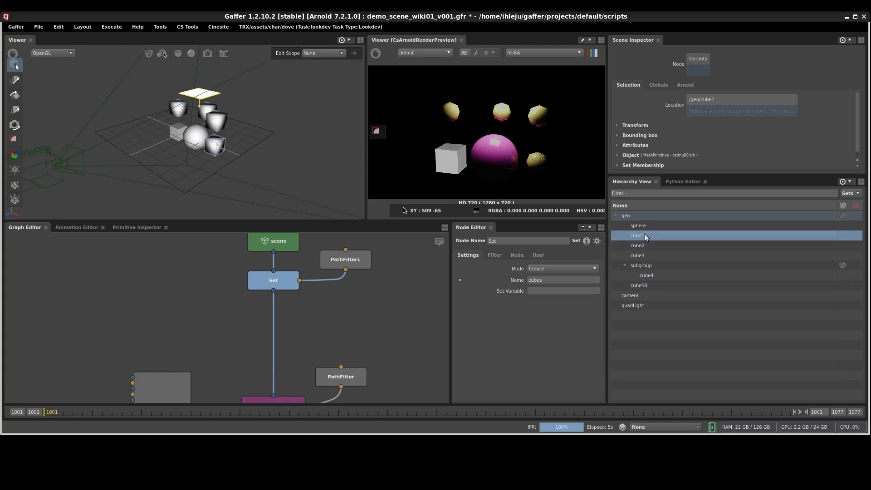
Step: Change the set name on the Set node to topcubes
left_click(343, 262)
left_click(266, 285)
left_click(527, 280)
type("top")
key("Return")
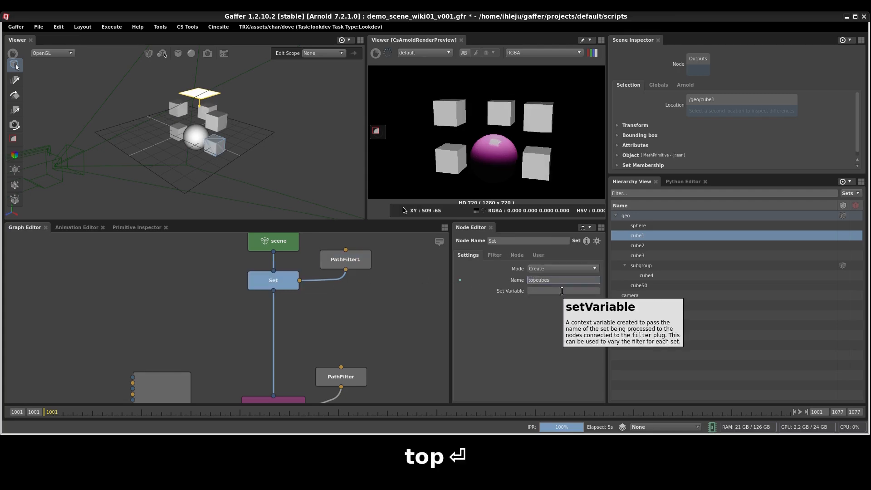
Step: Duplicate the Set node and place the copy directly below the original in the node chain
mouse_move(375, 339)
middle_mouse_down()
mouse_move(402, 336)
mouse_move(376, 346)
middle_mouse_up()
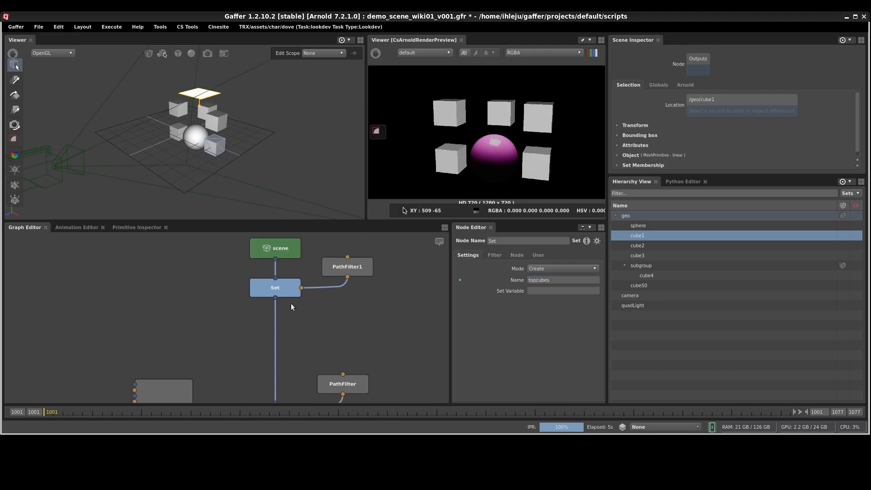
key("ctrl+c")
key("ctrl+v")
left_click_drag(282, 350, 284, 317)
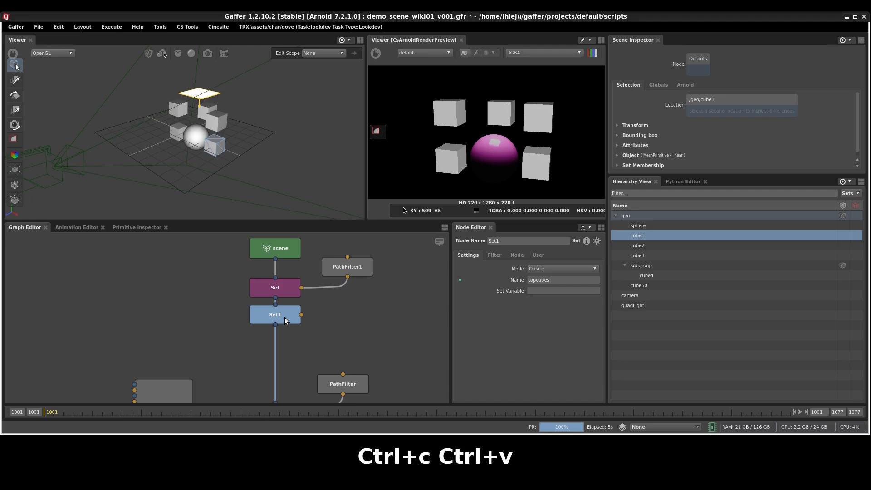
Step: Assign cube4 from the subgroup to Set1 through a new path filter placed beside it
left_click(656, 277)
left_click_drag(630, 278, 275, 314)
left_click(363, 298)
left_click_drag(363, 299, 366, 299)
Step: Change PathFilter2's path to /geo/*/cube* using wildcards for the group and the cube number
left_click(563, 269)
double_click(558, 269)
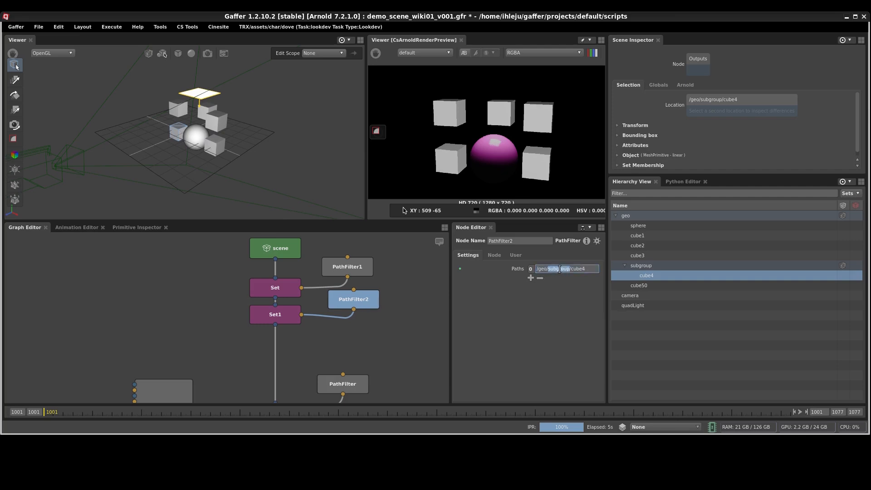
type("*")
key("Return")
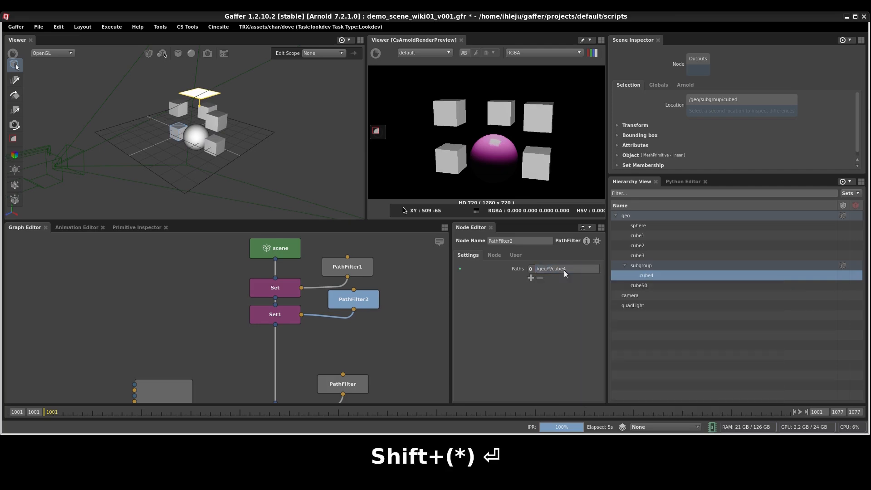
left_click(570, 268)
key("BackSpace")
type("*")
key("Return")
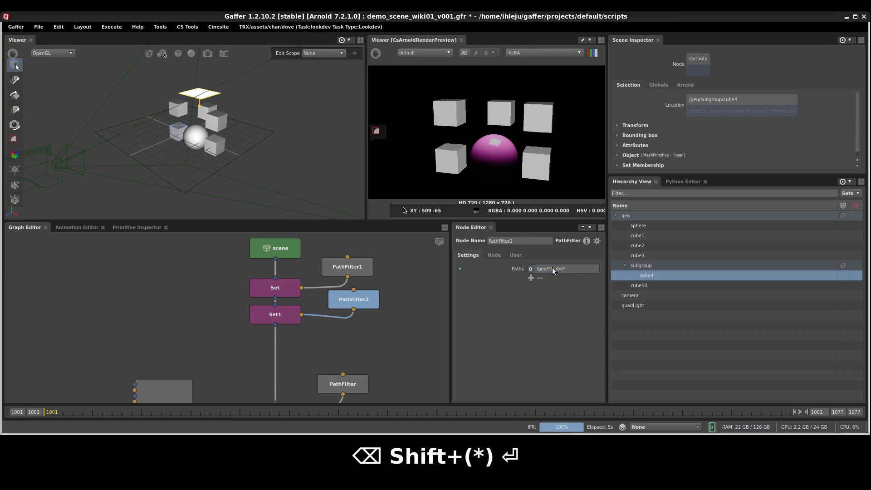
Step: Change the set name on Set1 to subcubes
left_click(265, 318)
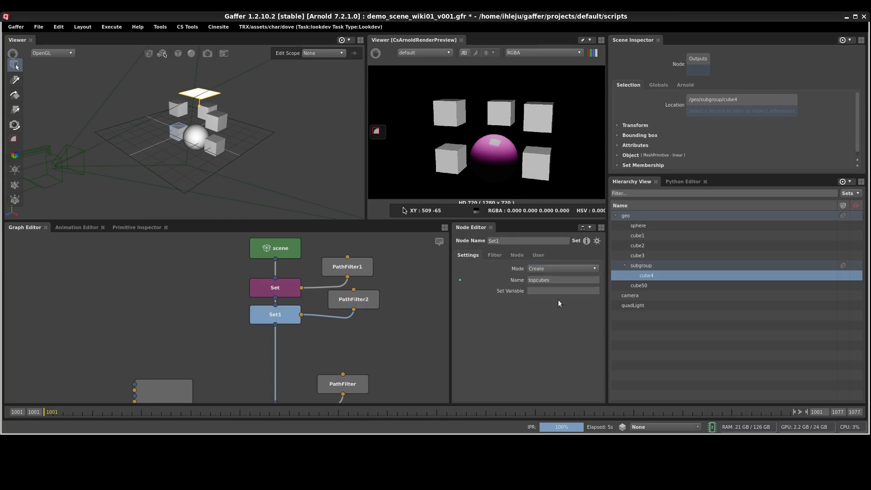
left_click(552, 280)
type("subcubes")
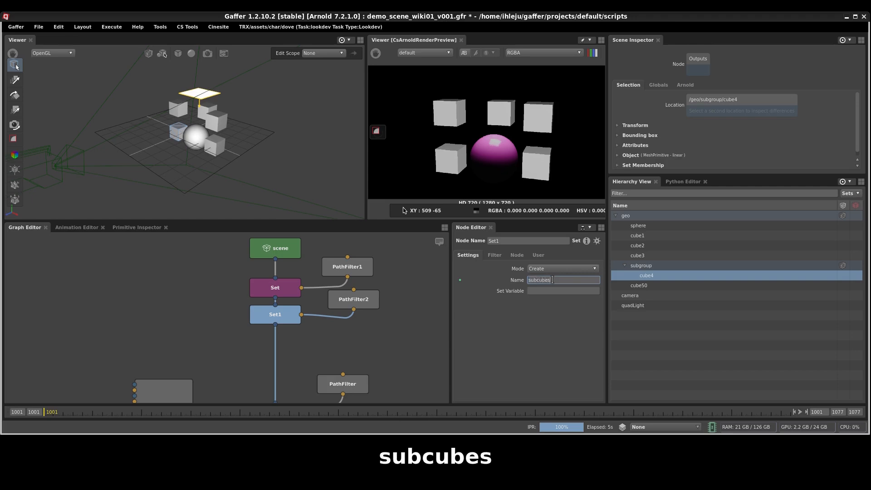
key("Return")
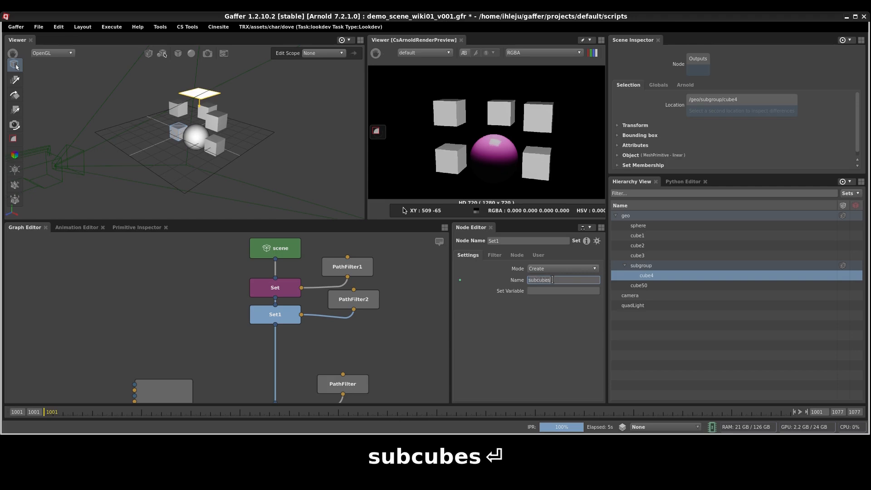
Step: Select the objects affected by PathFilter1, then those affected by PathFilter2, to check both filters
right_click(355, 267)
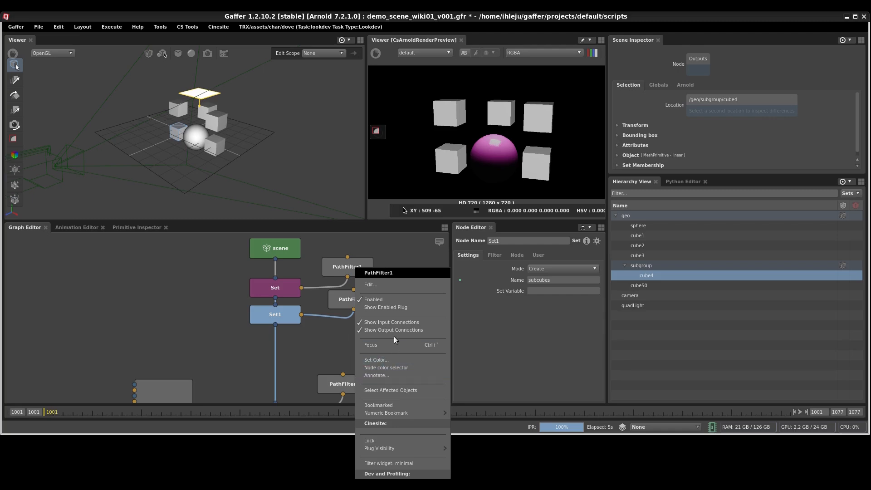
left_click(390, 390)
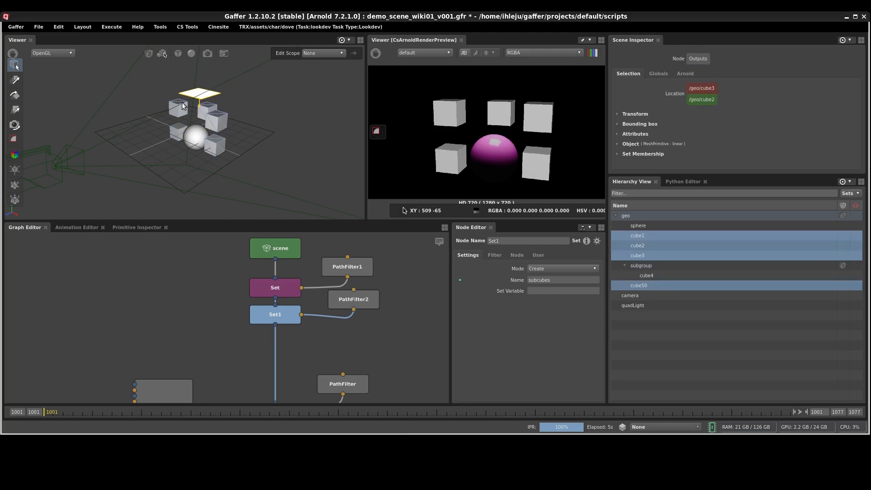
right_click(355, 302)
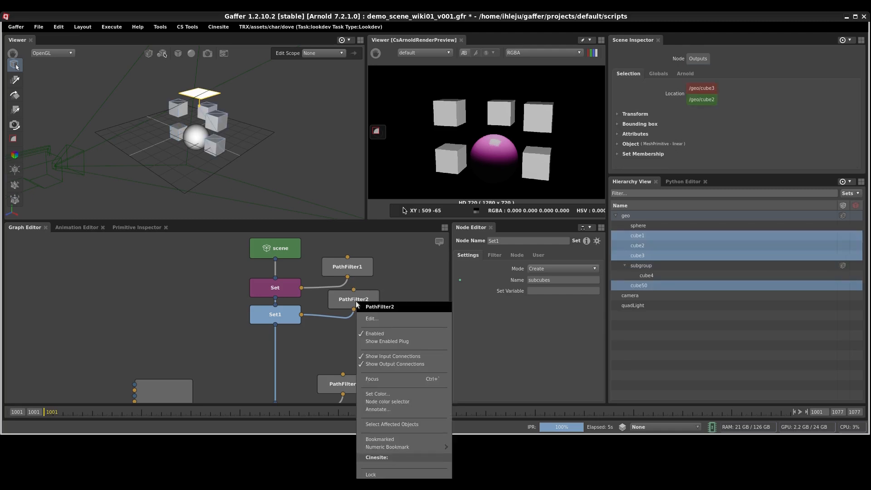
left_click(385, 424)
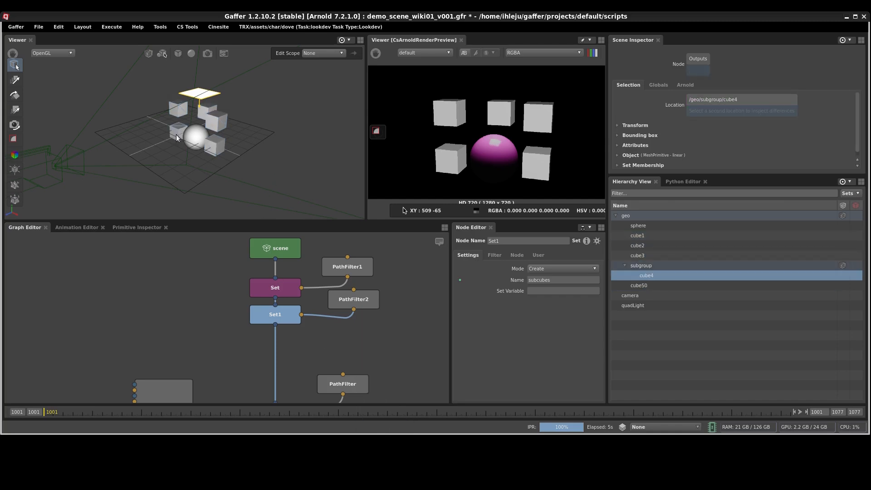
Step: Set the SetFilter node's set expression to *cubes
mouse_move(398, 319)
middle_mouse_down()
mouse_move(373, 233)
mouse_move(404, 219)
middle_mouse_up()
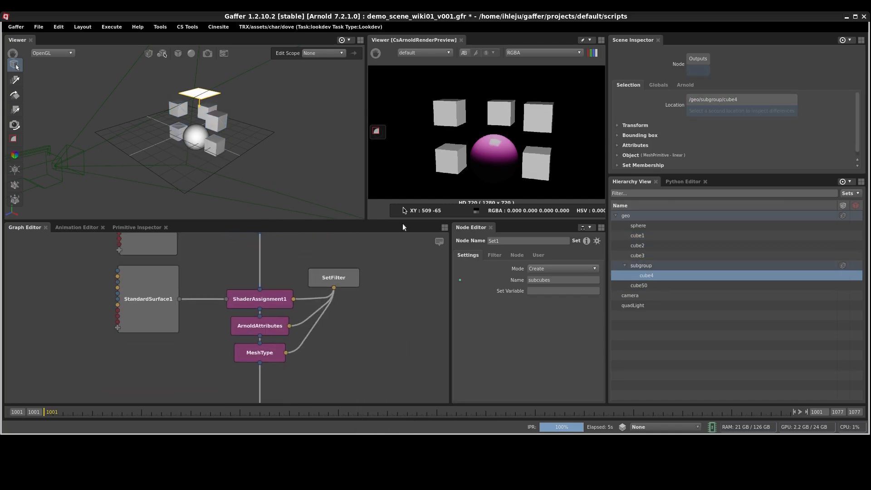
middle_click_drag(393, 291, 400, 315)
left_click(355, 303)
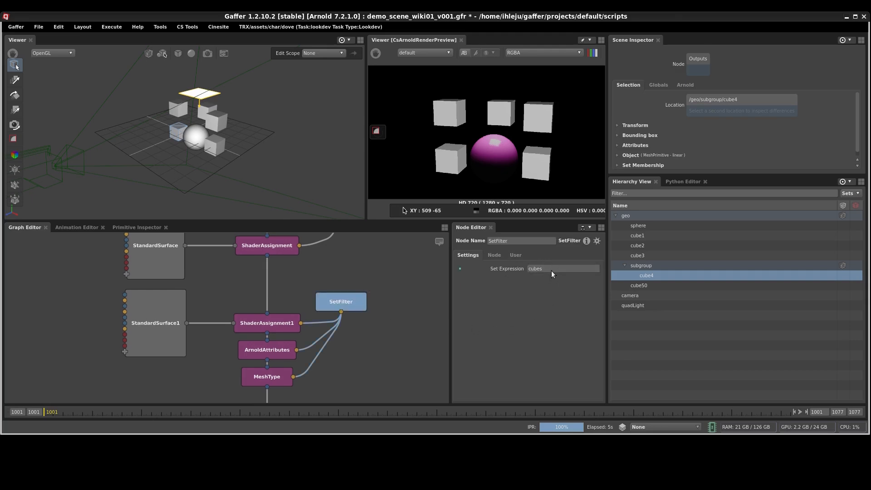
left_click_drag(546, 268, 518, 269)
key("Left")
type("*")
key("Return")
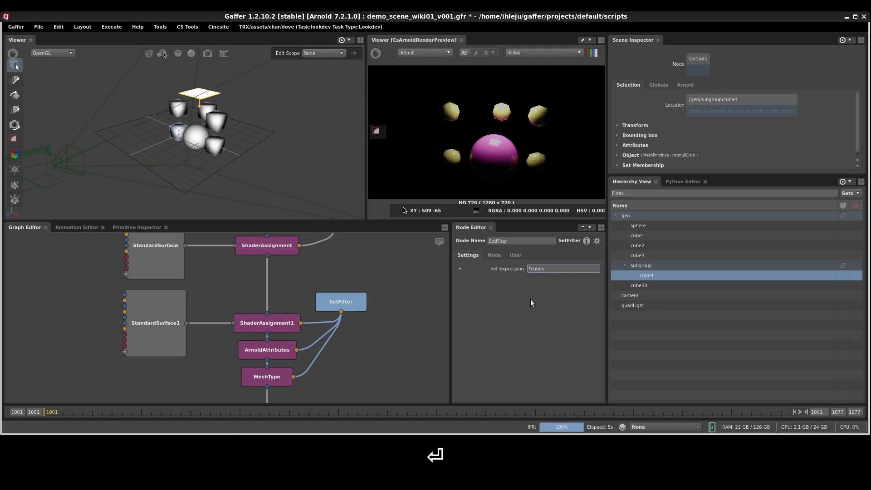
Step: Clear the SetFilter's set expression and insert the existing topcubes set instead
triple_click(534, 267)
type("t")
key("F12")
key("BackSpace")
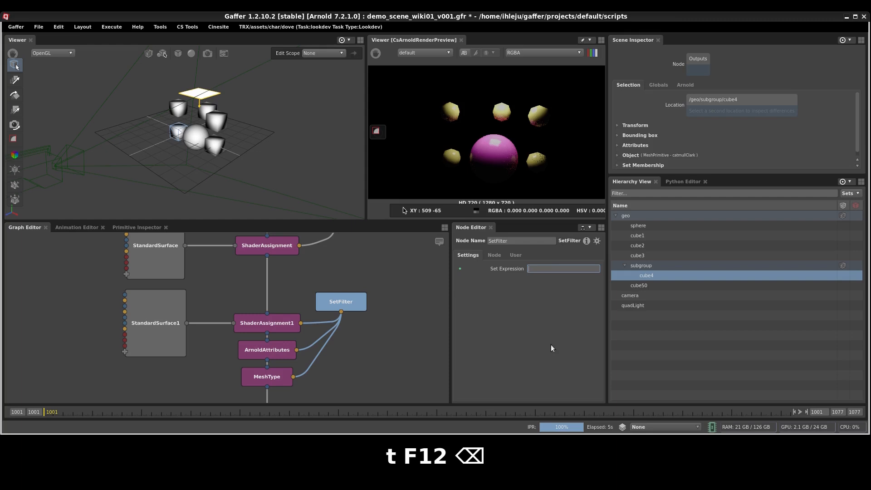
right_click(540, 269)
mouse_move(573, 287)
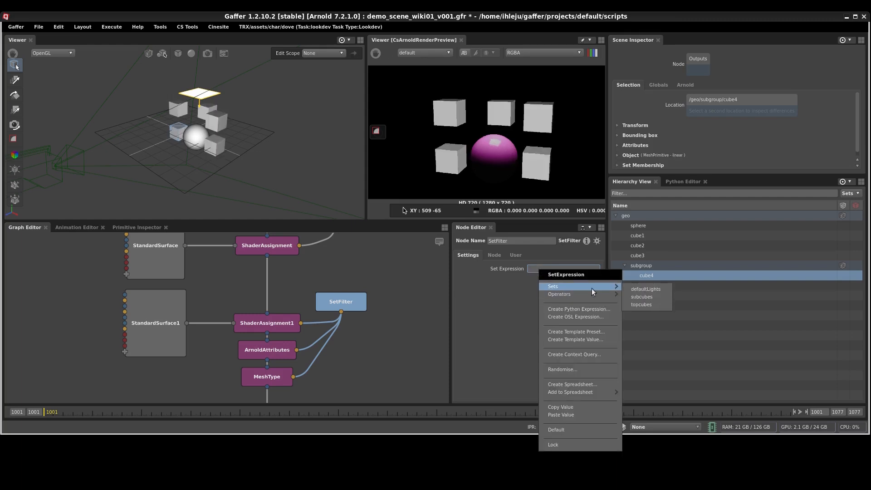
left_click(642, 304)
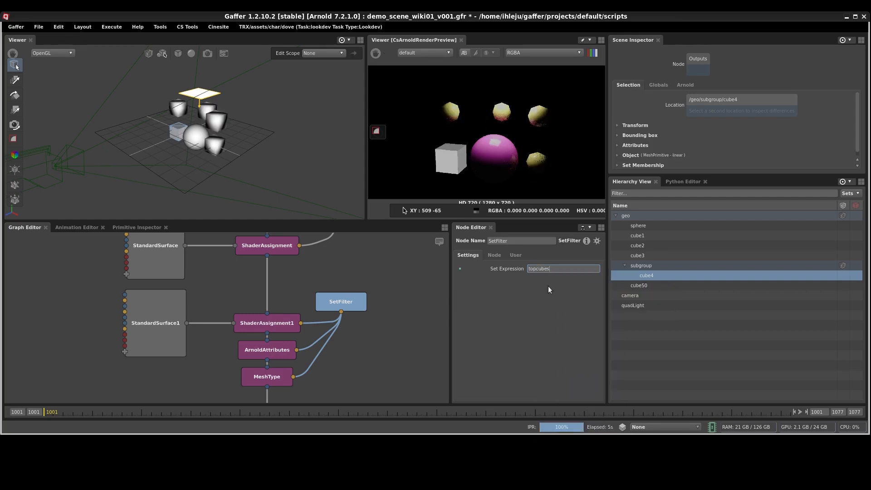
Step: Add the subcubes set to the SetFilter's expression so it reads topcubes subcubes
left_click(554, 271)
type("|")
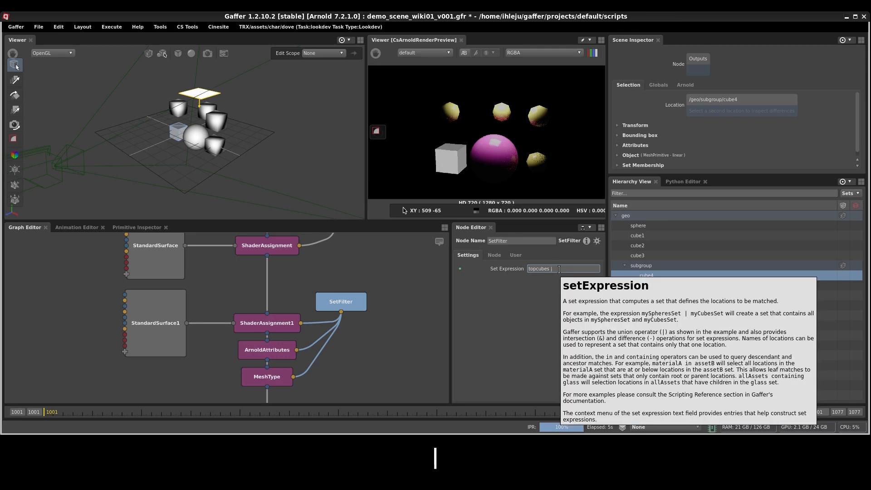
key("BackSpace")
right_click(559, 269)
mouse_move(589, 287)
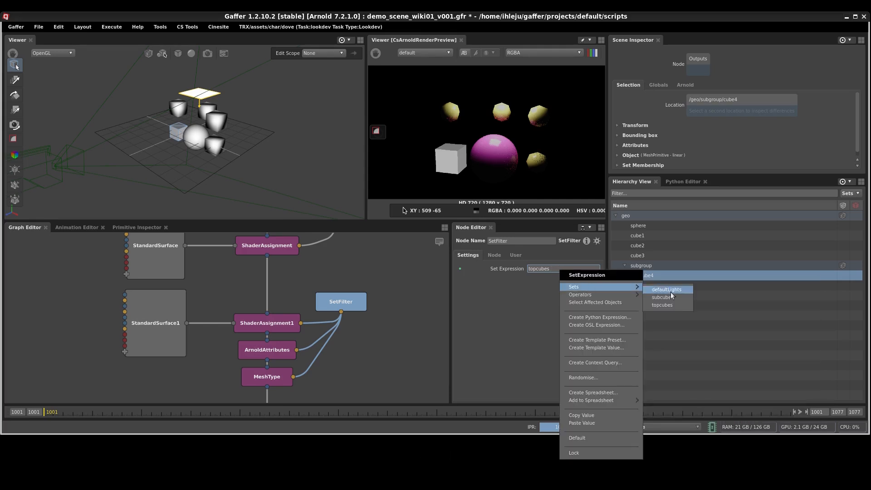
left_click(668, 298)
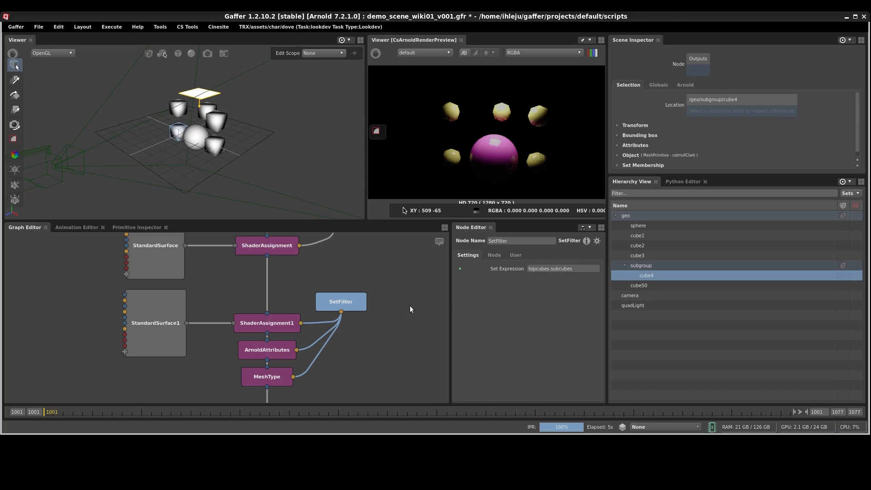
Step: Move PathFilter2 farther away from Set1 in the node graph and clear the node selection
middle_click_drag(396, 273, 384, 295)
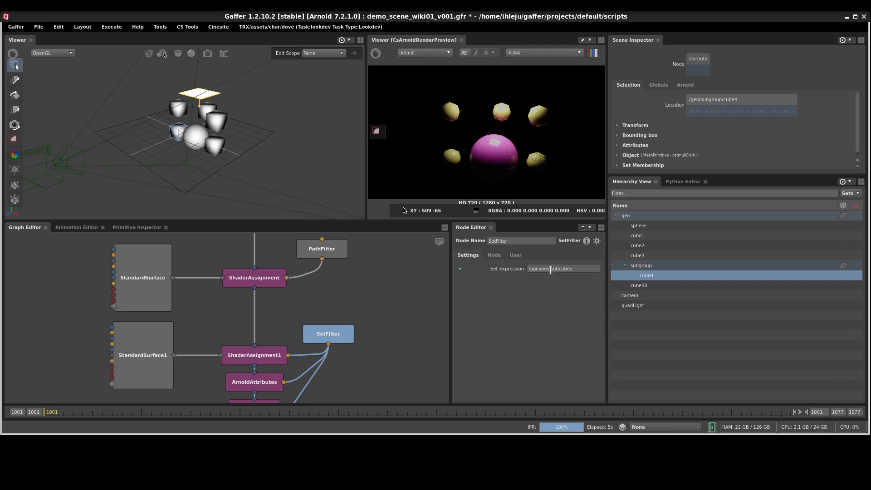
mouse_move(550, 269)
middle_click_drag(366, 289, 359, 393)
left_click_drag(359, 393, 177, 274)
middle_click_drag(243, 366, 243, 327)
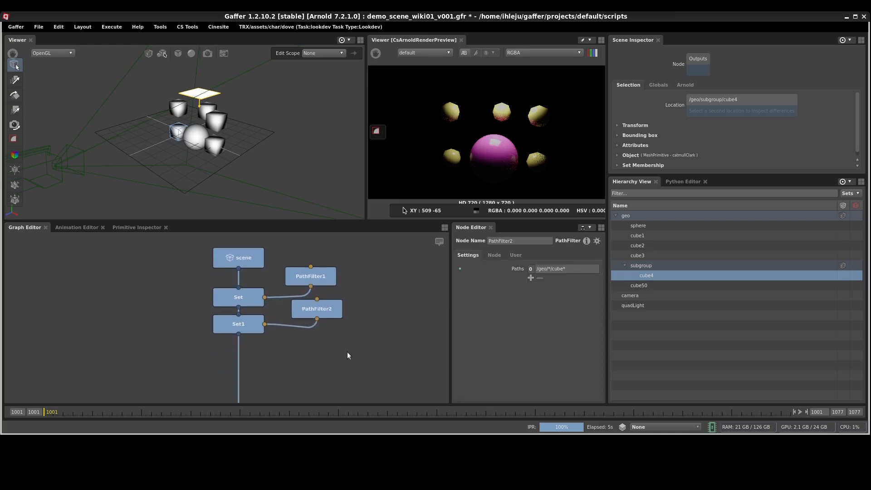
left_click(332, 323)
left_click_drag(331, 315, 355, 311)
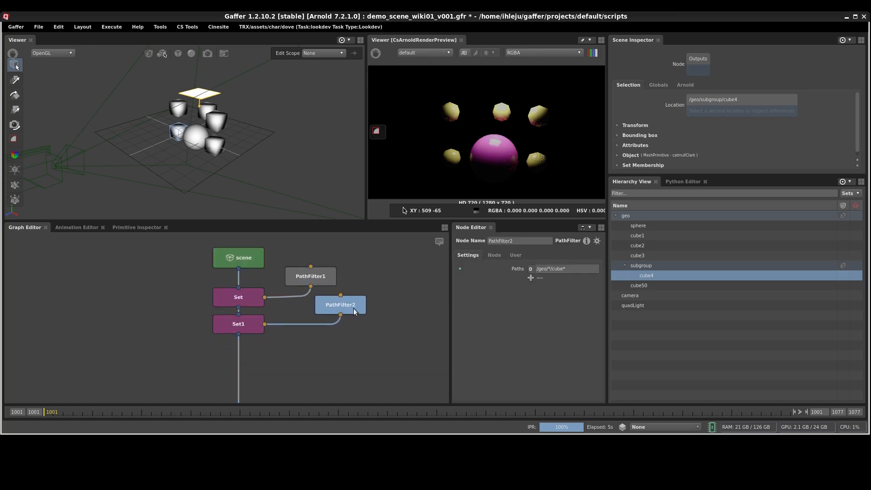
middle_click_drag(318, 355, 319, 333)
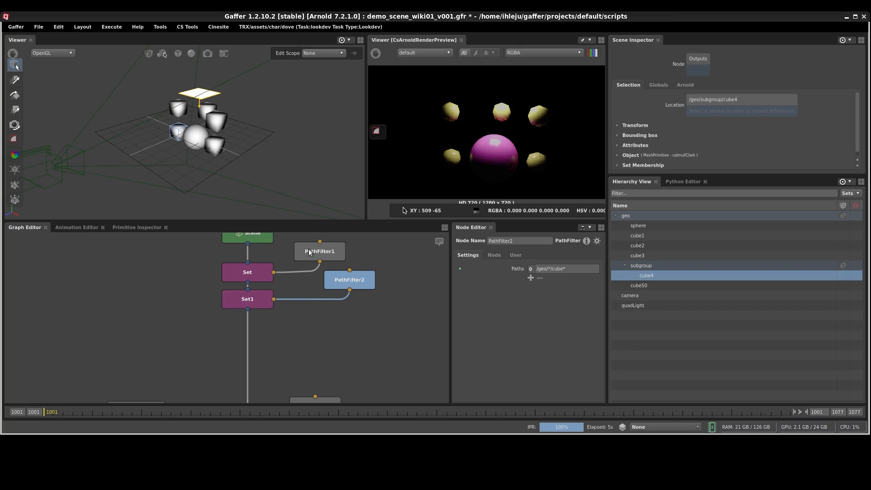
left_click(337, 325)
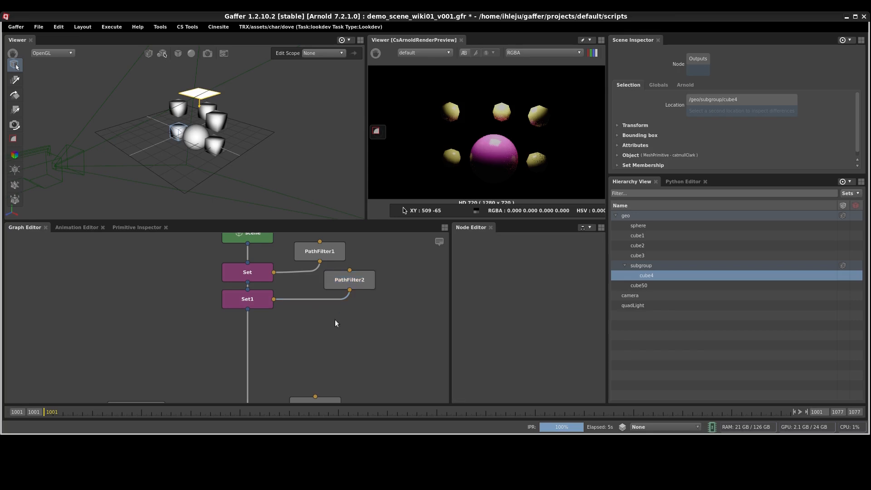
Step: Add a FilterCombiner node and connect PathFilter1 to its A input and PathFilter2 to its B input
key("Tab")
key("Escape")
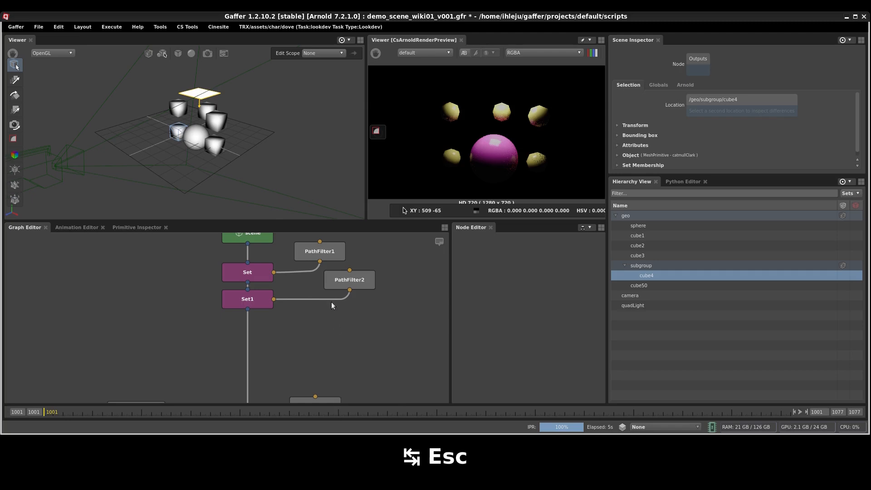
left_click(365, 282)
left_click(326, 257)
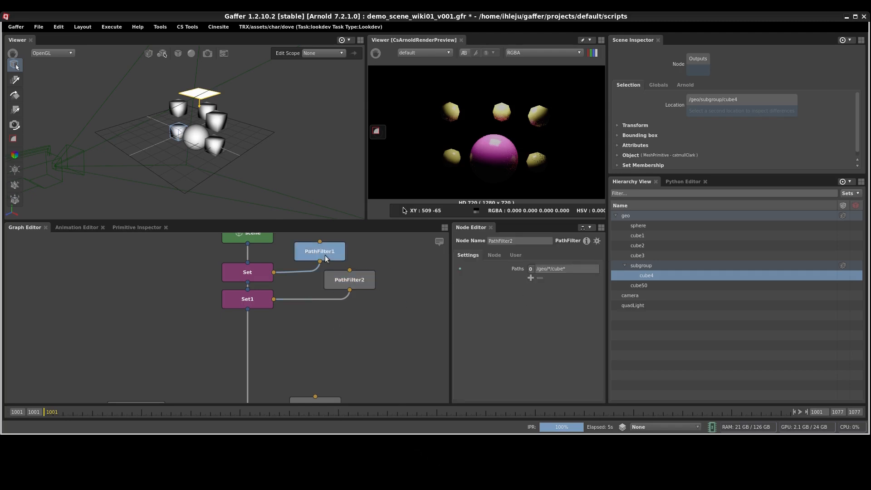
left_click(320, 328)
key("Tab")
type("filter")
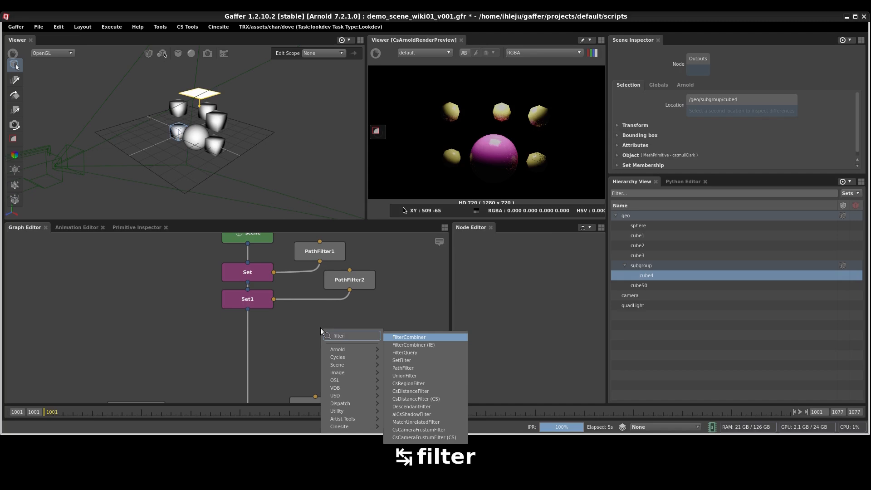
key("Return")
left_click_drag(313, 318, 320, 261)
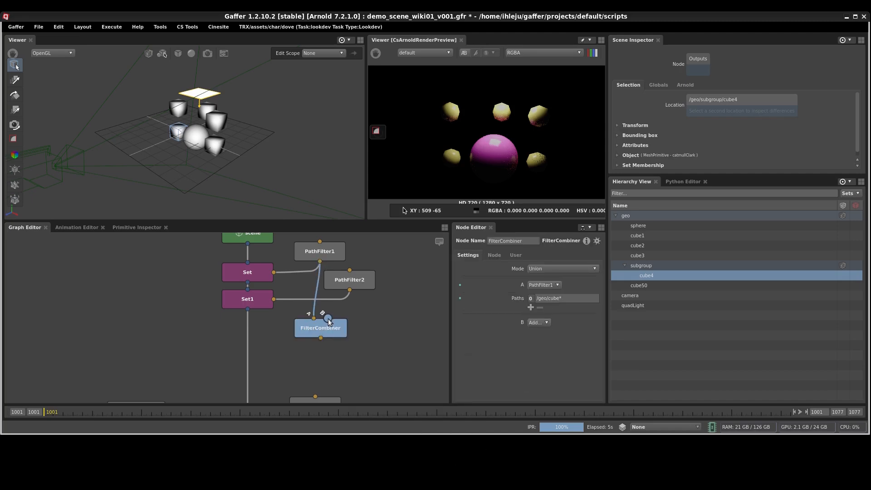
left_click_drag(361, 288, 359, 289)
left_click_drag(334, 330, 336, 327)
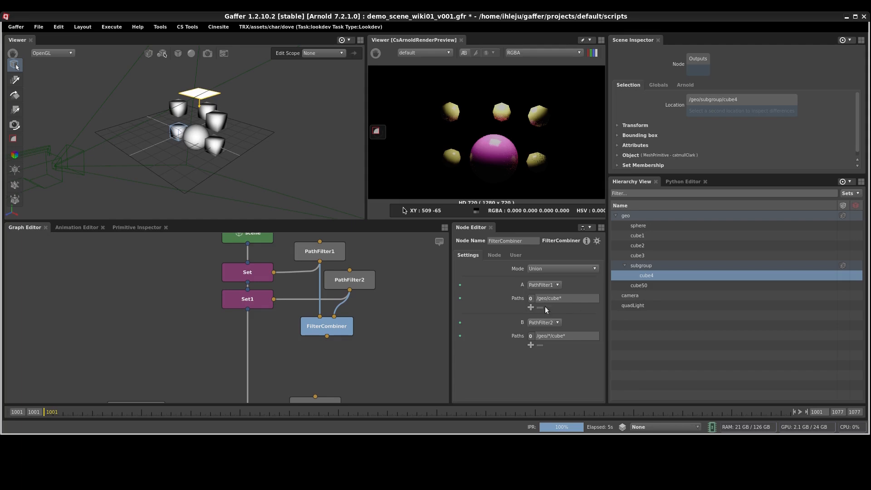
Step: Insert a new Set node in the chain after Set1 and connect the FilterCombiner's output as its filter
left_click(323, 254)
left_click(337, 284)
left_click(339, 322)
middle_click_drag(256, 342, 266, 334)
left_click(265, 293)
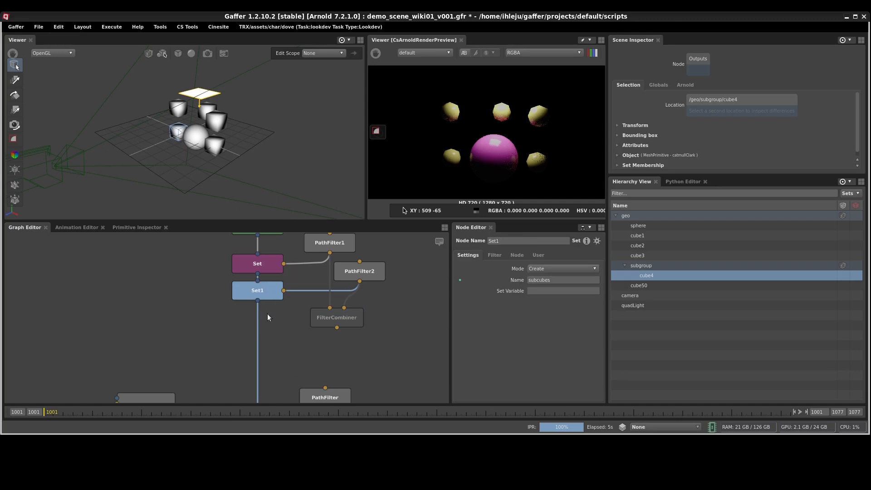
key("Tab")
type("set")
key("Return")
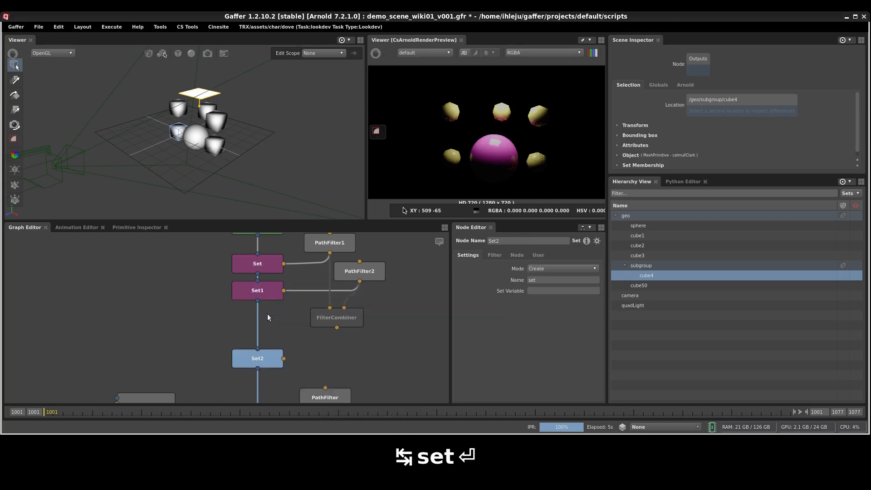
left_click_drag(284, 358, 268, 339)
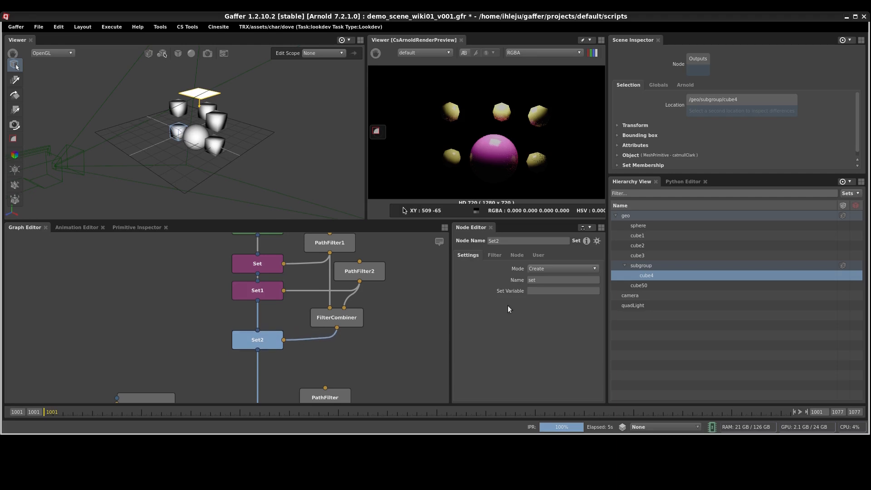
Step: Name the new Set2 node's set allcubes
double_click(546, 279)
type("allcubes")
key("Return")
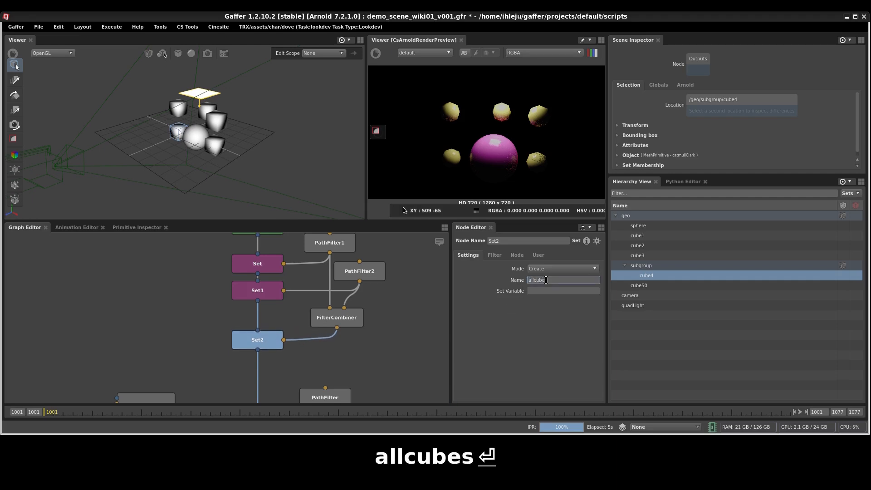
Step: Select the objects affected by Set2, Set1 and Set in turn to check each set's members
middle_click_drag(384, 364, 391, 299)
middle_click_drag(379, 339, 350, 323)
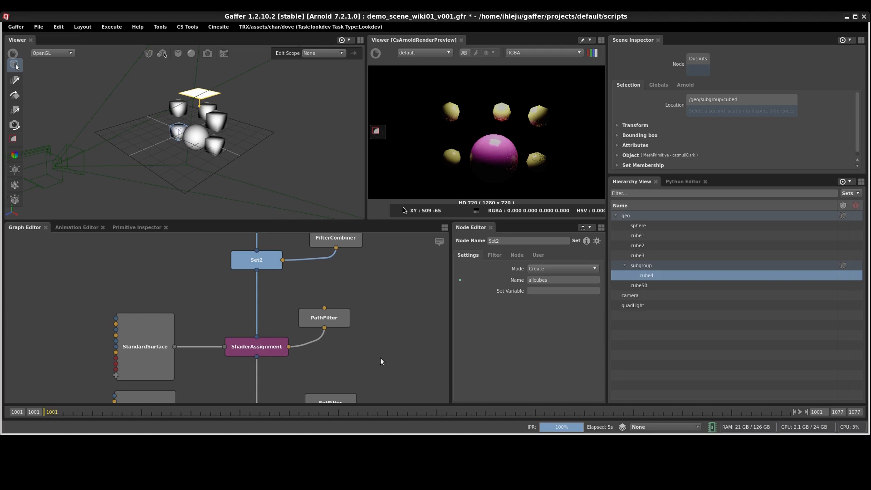
middle_click_drag(409, 288, 413, 372)
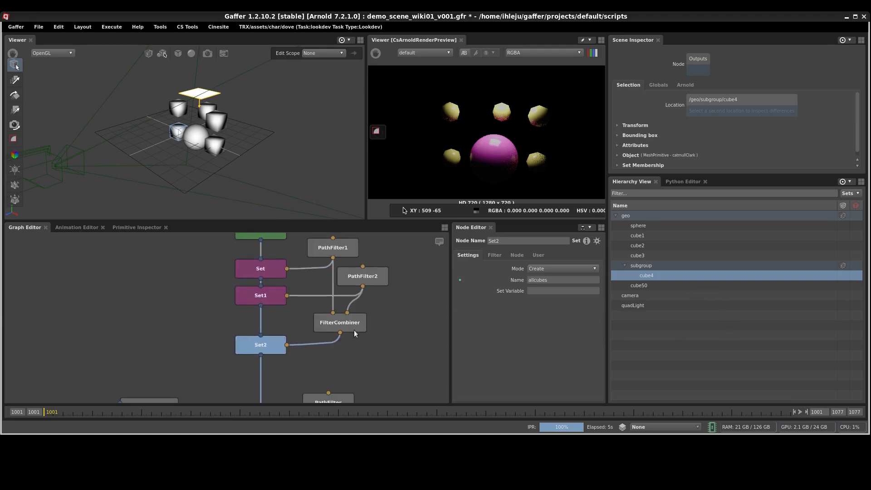
right_click(271, 342)
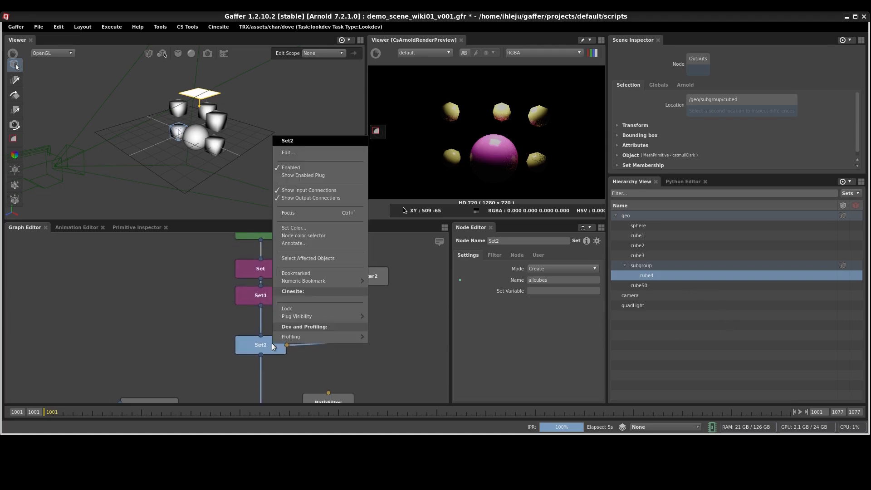
left_click(311, 259)
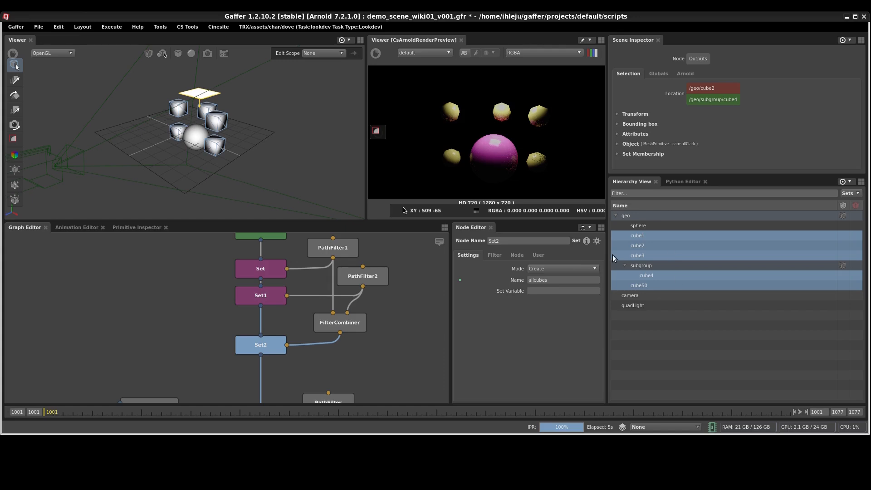
right_click(280, 302)
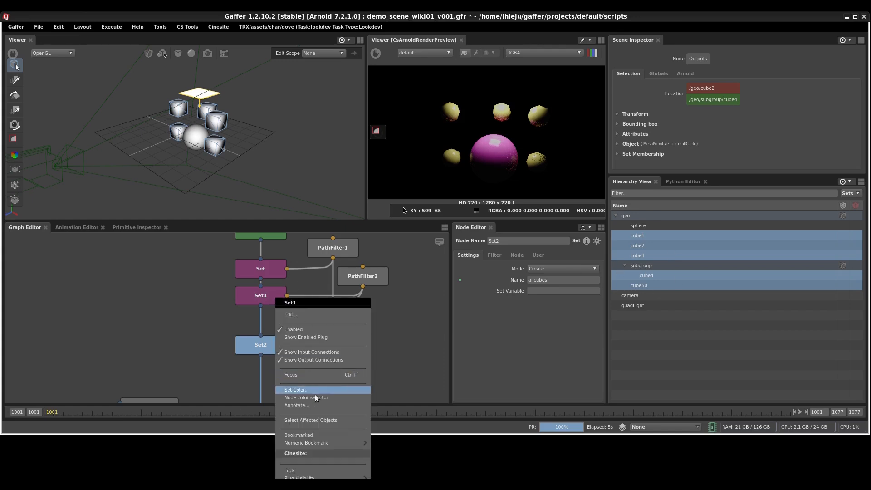
left_click(311, 420)
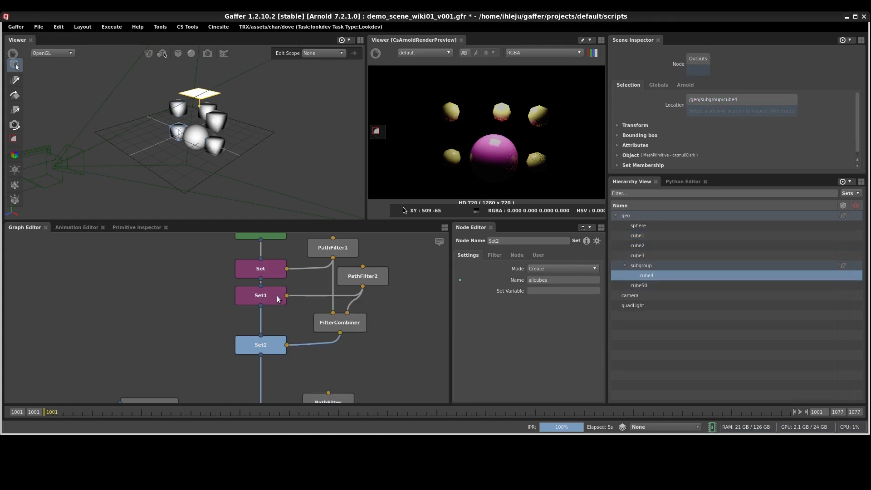
right_click(272, 273)
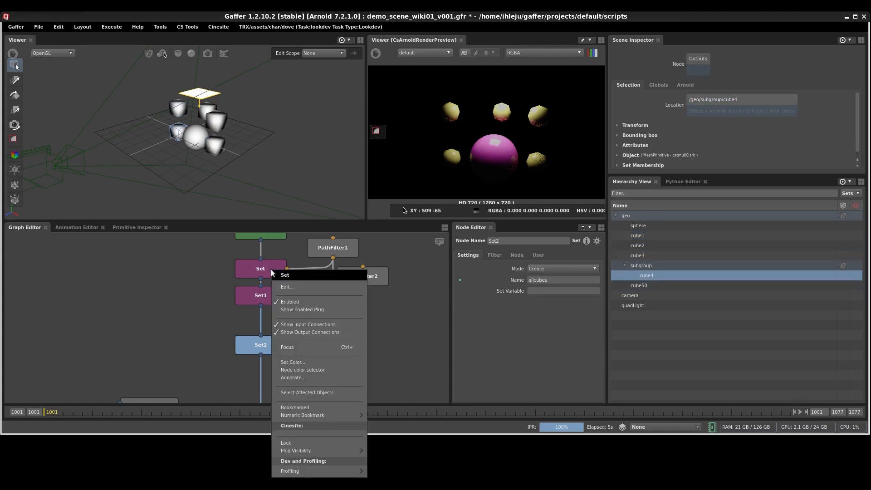
left_click(316, 393)
Step: Set the SetFilter node's set expression to allcubes - subcubes and briefly highlight cube4 in the hierarchy to inspect it
middle_click_drag(382, 357, 376, 249)
middle_click_drag(378, 306, 379, 242)
left_click(344, 314)
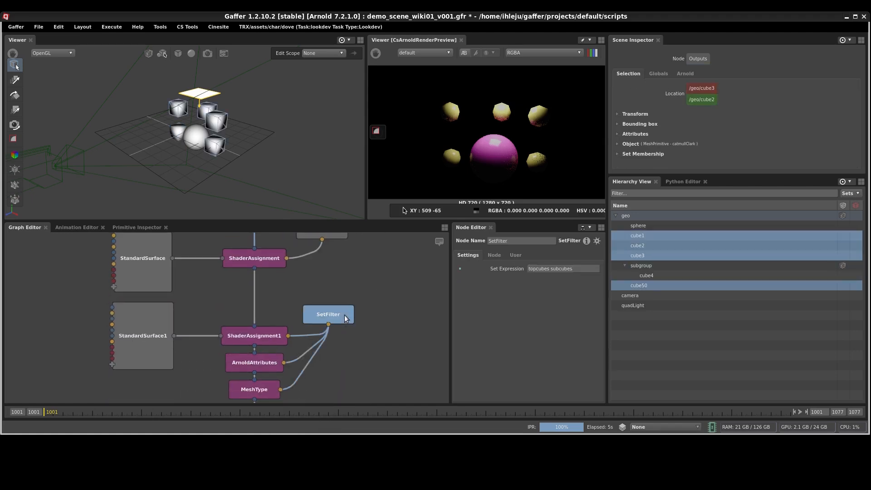
left_click(543, 268)
triple_click(552, 268)
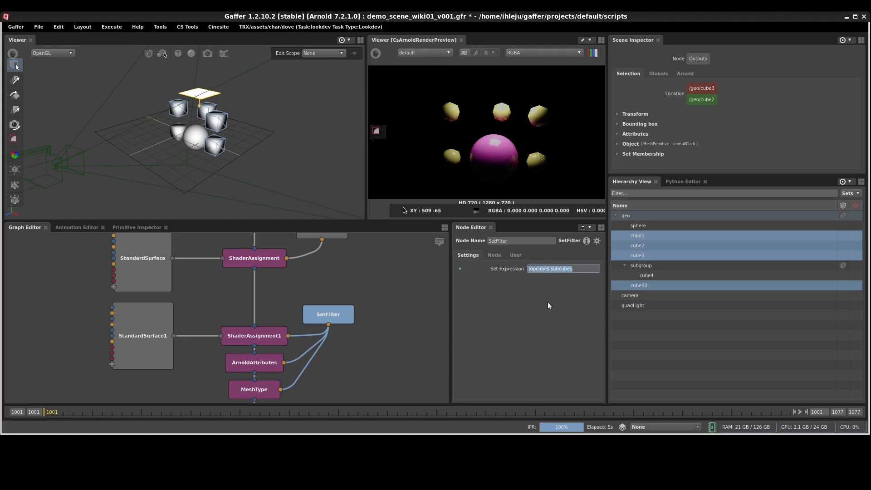
type("allcubes =")
key("BackSpace")
type("- subcubes")
key("Return")
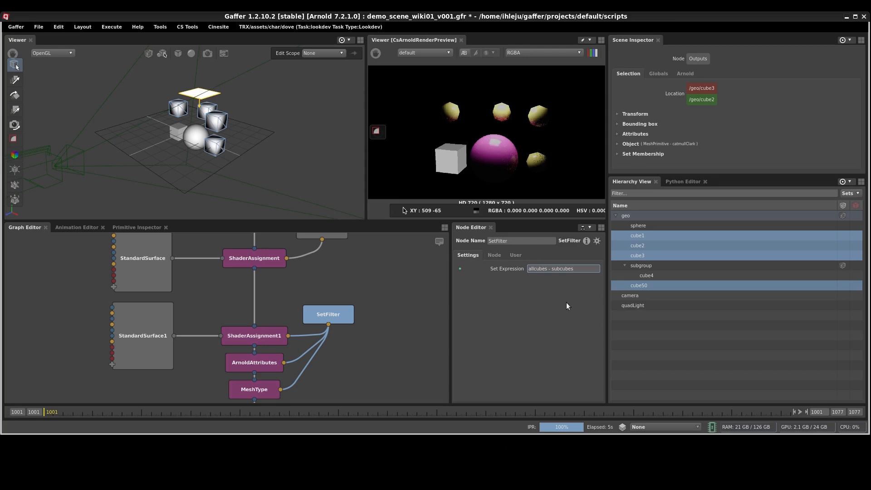
left_click(651, 275, "ctrl")
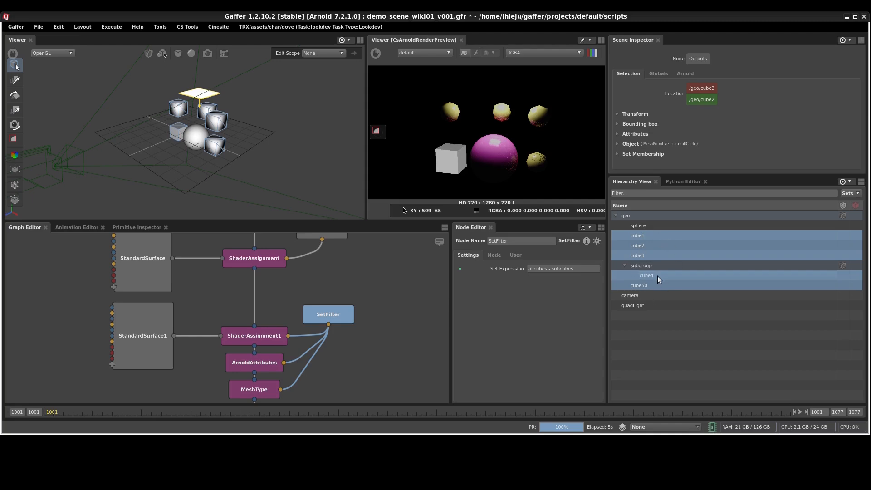
left_click(655, 275, "ctrl")
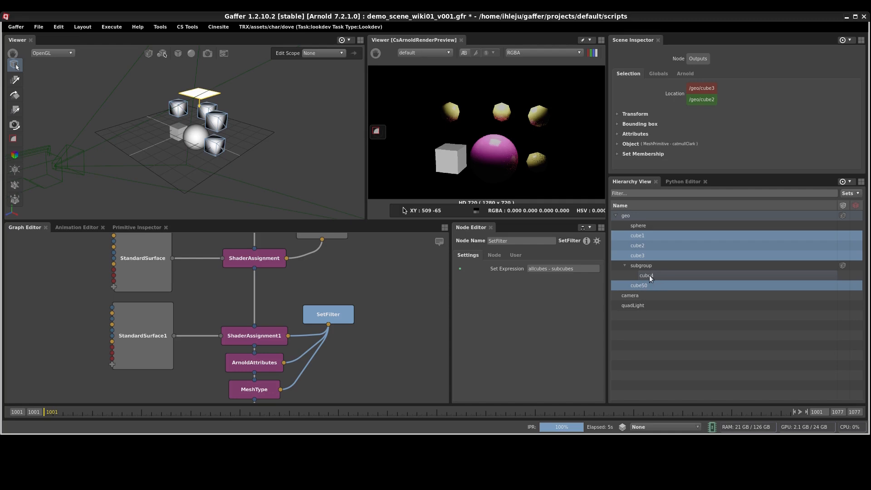
Step: Change the SetFilter's set expression to allcubes & subcubes and select cube4 in the hierarchy
left_click(549, 268)
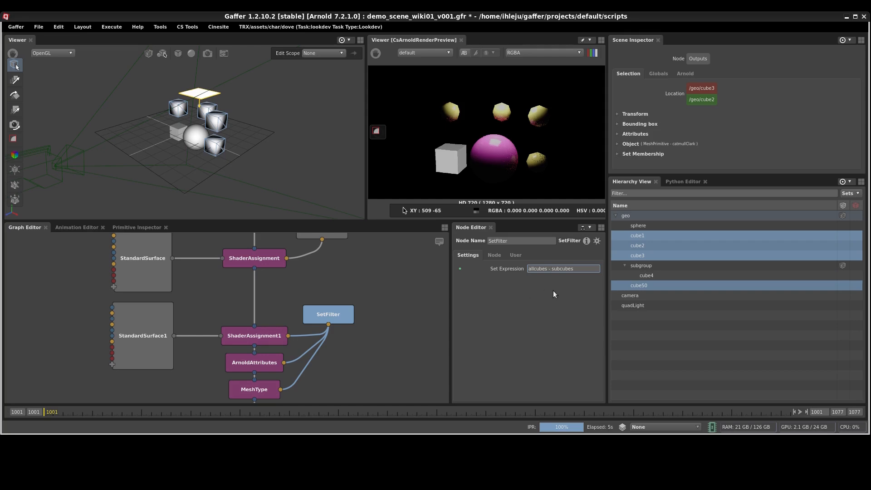
key("shift+Left")
type("&")
double_click(538, 270)
double_click(564, 269)
left_click(561, 292)
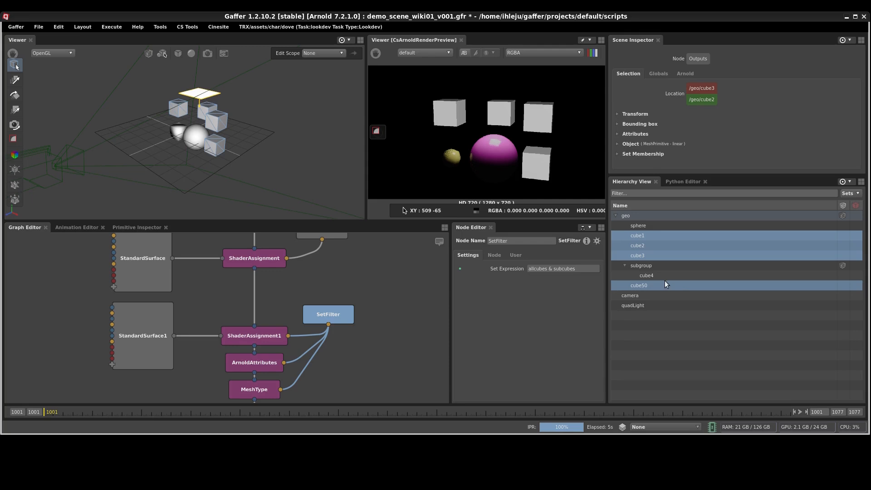
left_click(649, 276)
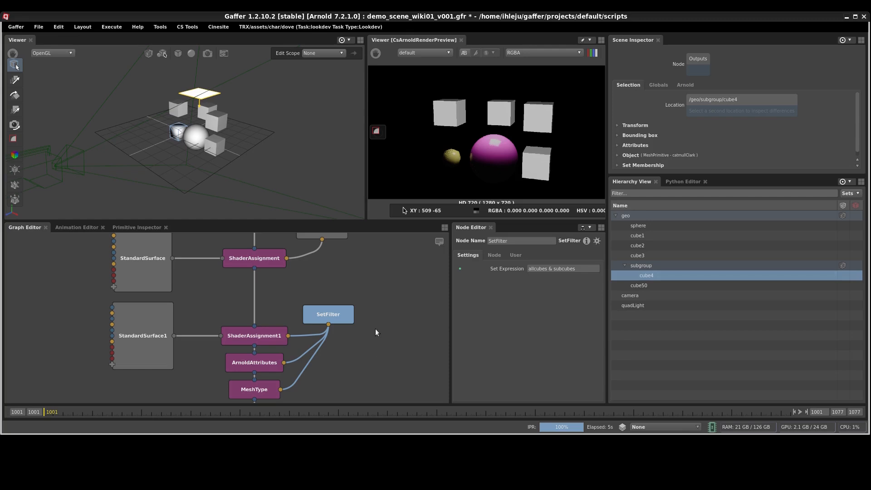
Step: Show the scene's global sets in the Scene Inspector and enlarge the inspector so the whole list fits
middle_click_drag(354, 253, 357, 340)
mouse_move(370, 273)
middle_mouse_down()
mouse_move(370, 307)
mouse_move(401, 334)
middle_mouse_up()
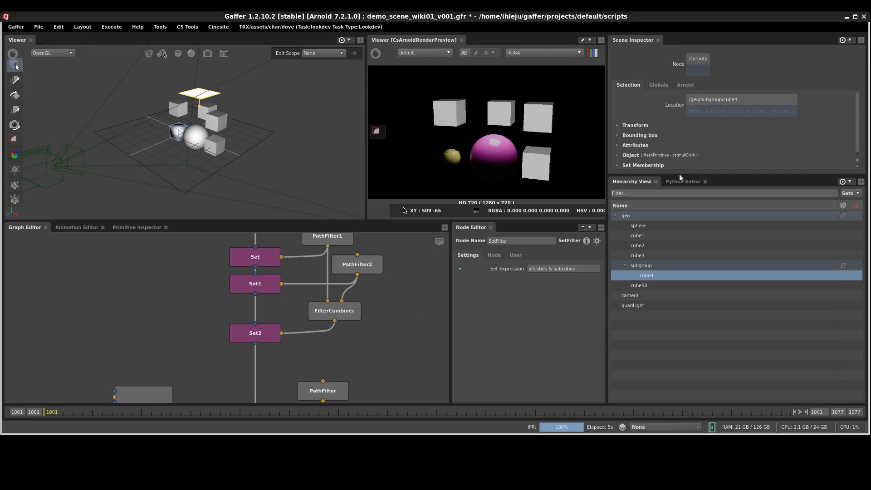
left_click_drag(679, 175, 680, 205)
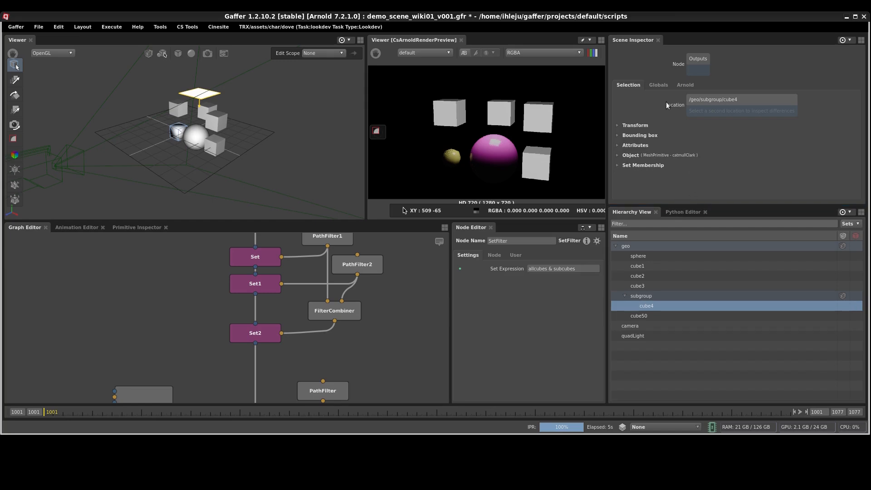
left_click(660, 85)
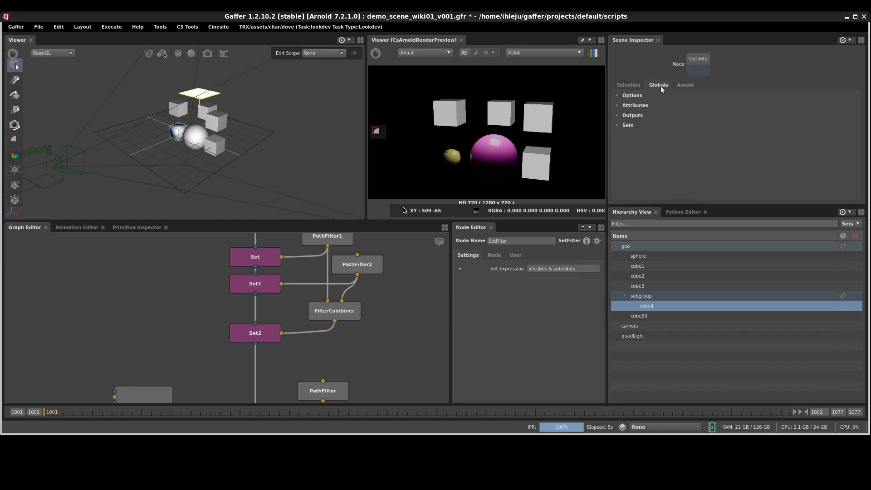
left_click(624, 125)
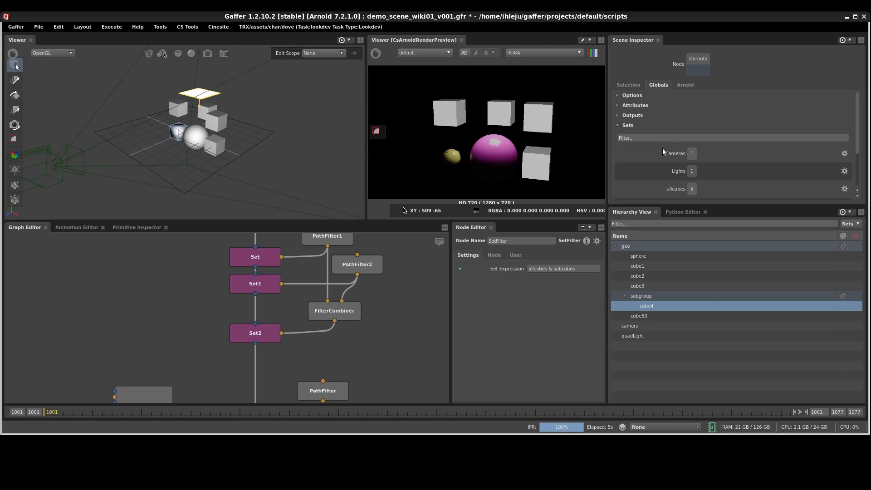
scroll(662, 149, "down", 2)
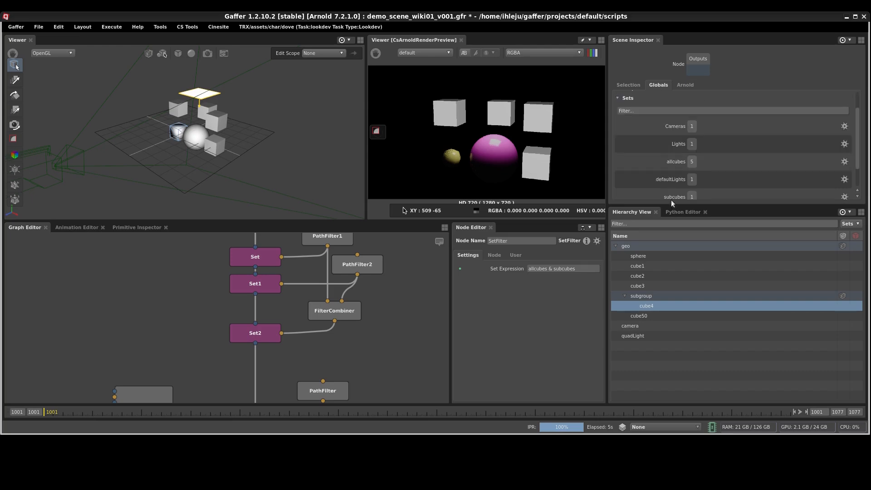
left_click_drag(669, 204, 669, 254)
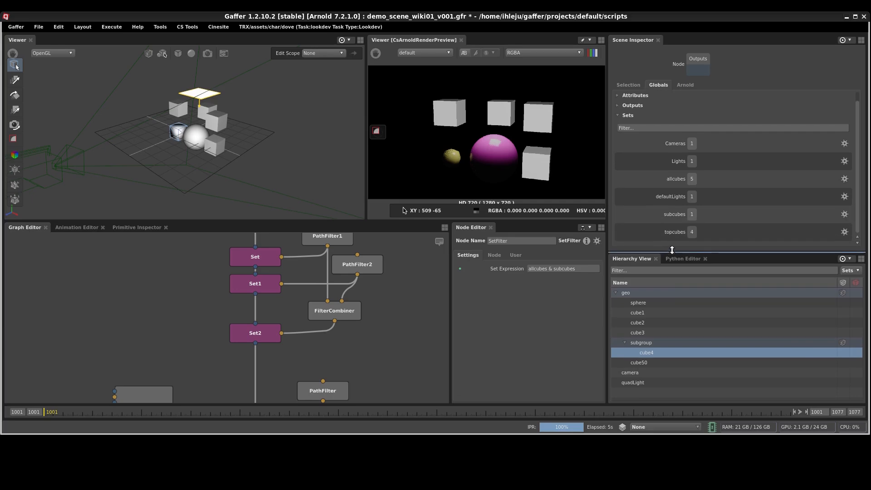
Step: Select the members of the Cameras, Lights, allcubes, subcubes and topcubes sets in turn from the sets list
left_click(691, 144)
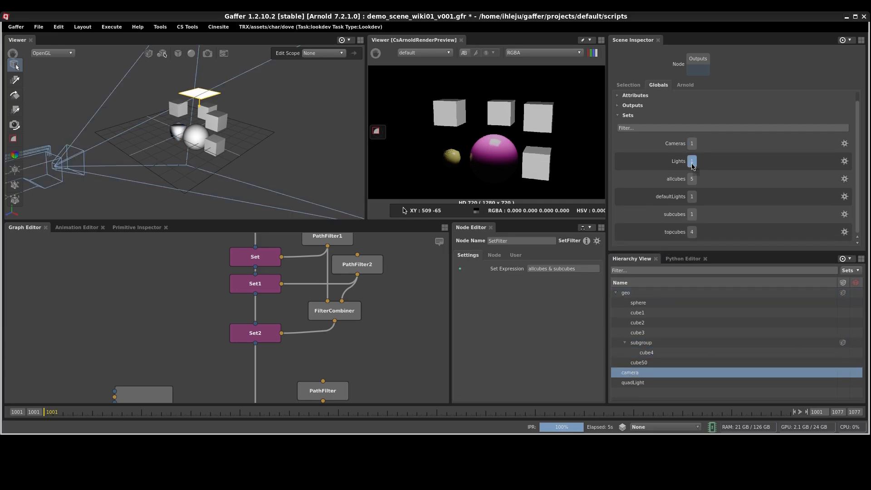
left_click(692, 162)
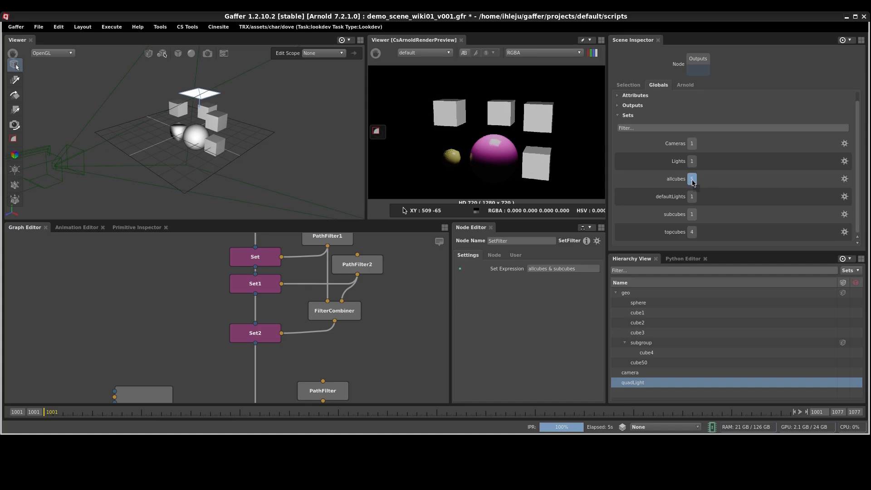
left_click(692, 180)
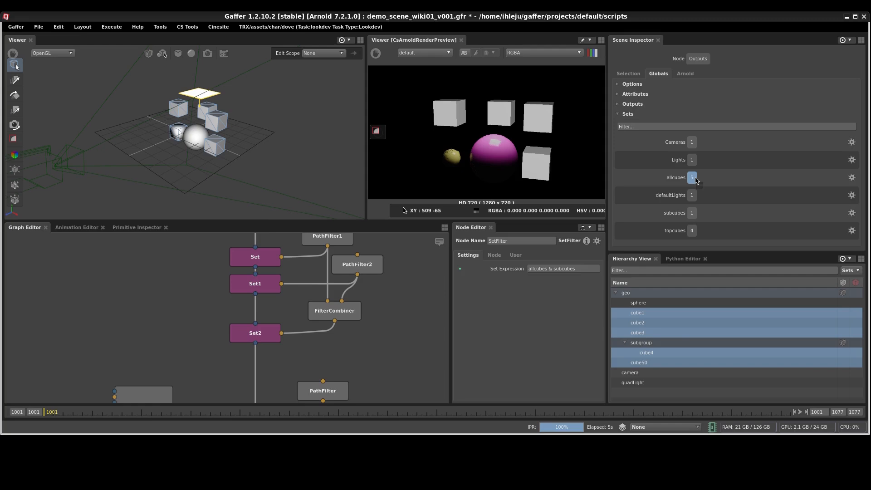
left_click(693, 214)
left_click(694, 243)
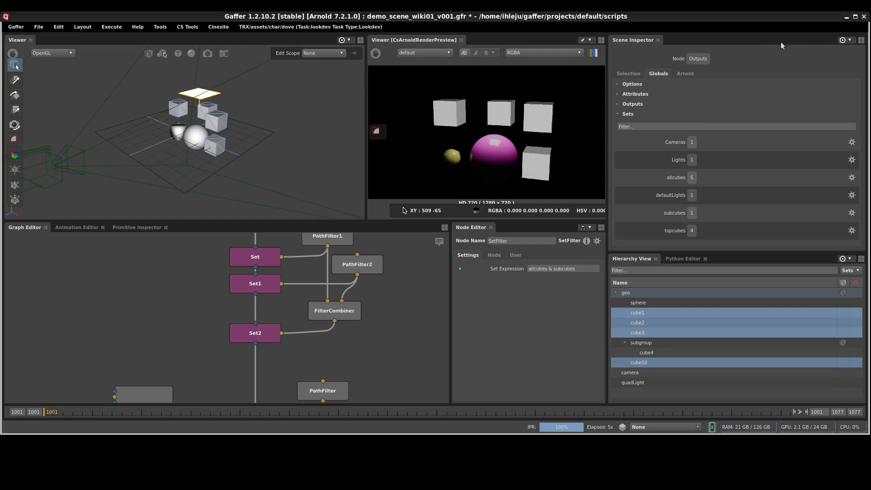
Step: Add a Set Editor alongside the Scene Inspector and check the contents of its Standard group
left_click(860, 40)
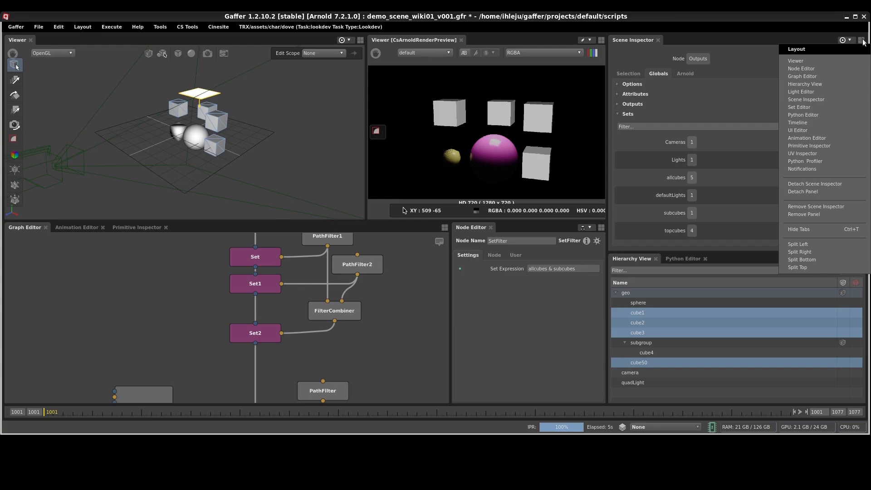
left_click(825, 107)
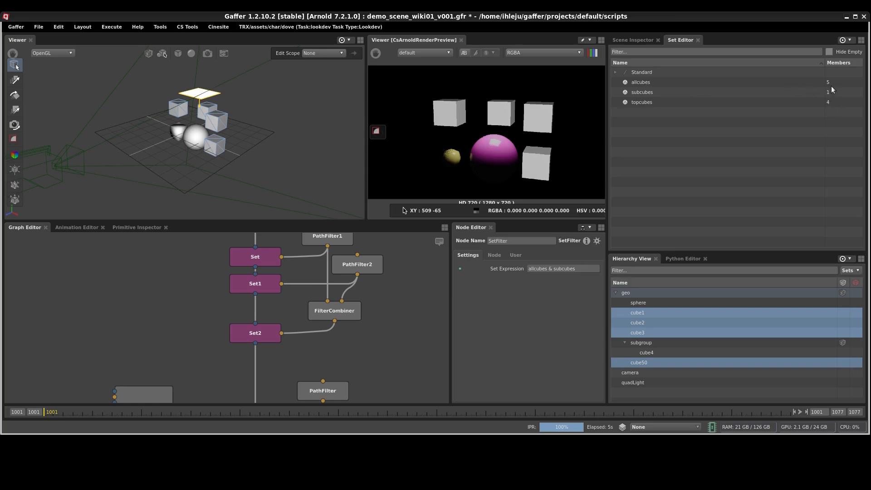
left_click(616, 72)
left_click(616, 72)
Step: Rename the Set node's set to PREFIX:topcubes and expand the PREFIX group in the Set Editor
middle_click_drag(381, 308, 399, 307)
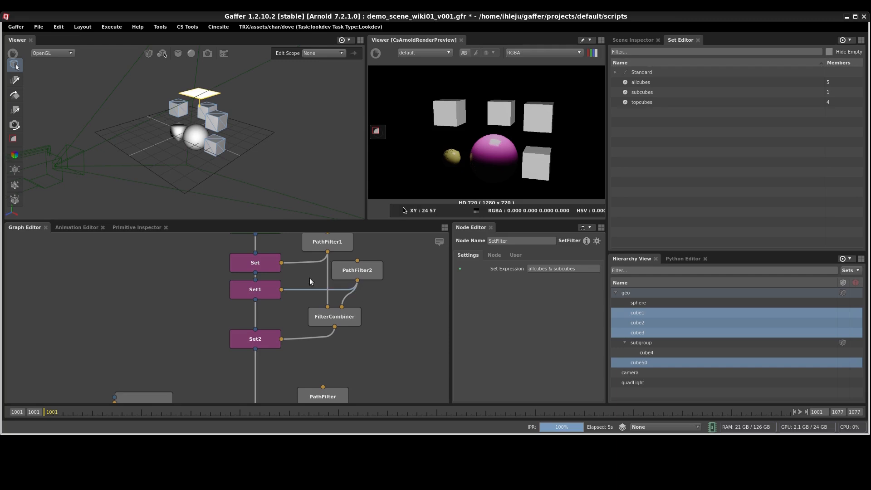
left_click(267, 266)
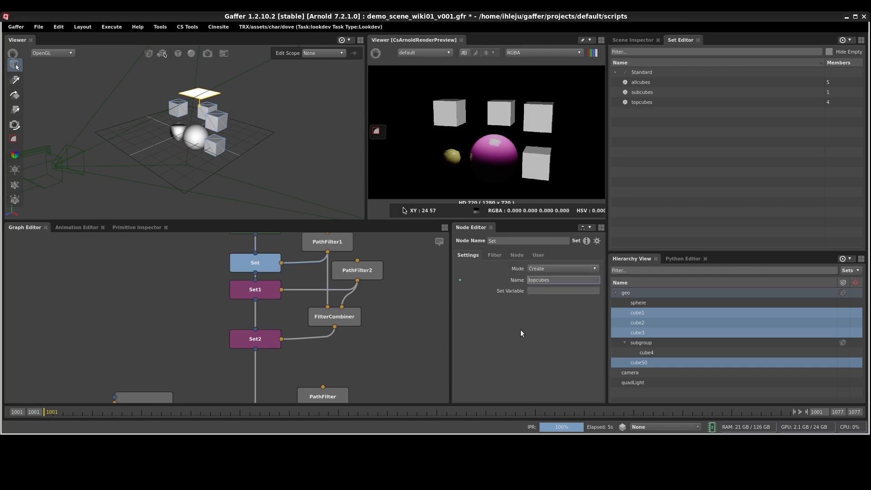
type("PREFIX:")
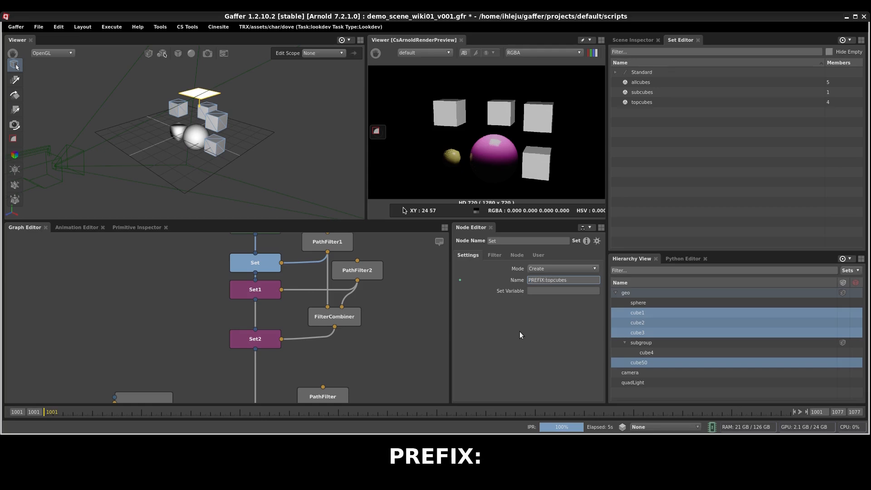
key("Return")
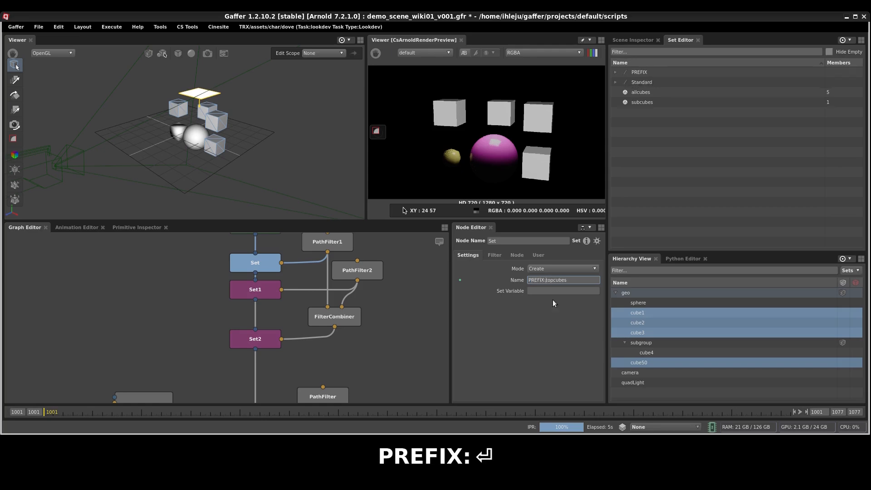
left_click(615, 73)
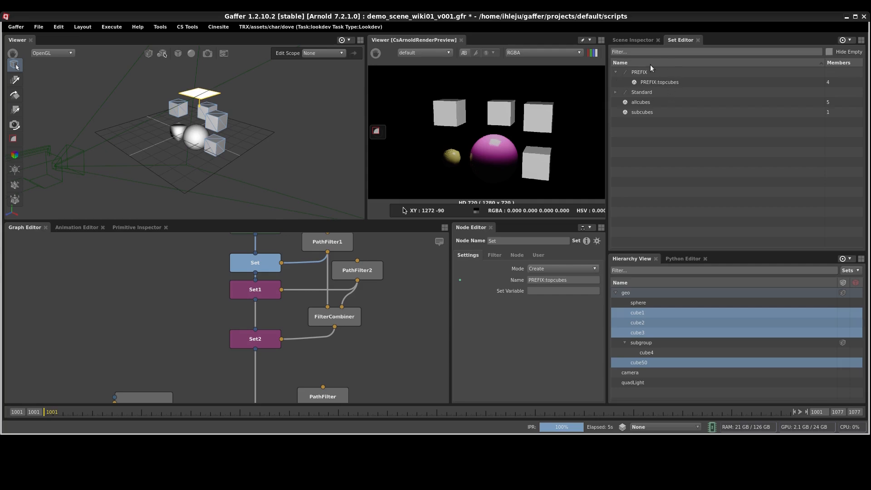
left_click(615, 72)
left_click(615, 73)
Step: Filter the Set Editor's list of sets by cube
left_click(634, 51)
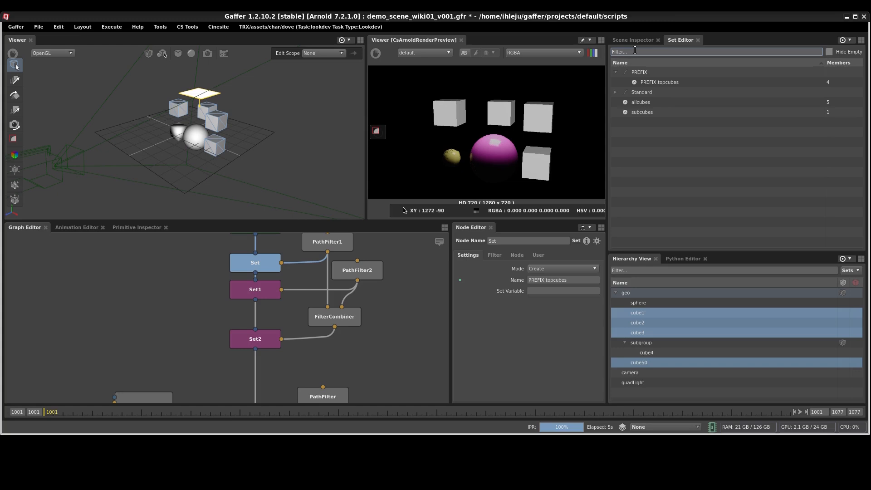
type("cube")
key("Return")
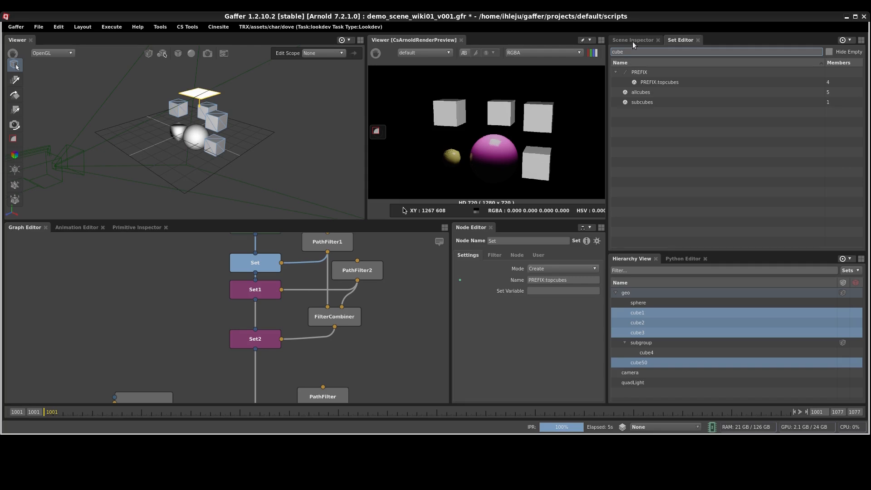
Step: Inspect the set membership of cube1 in the Scene Inspector
left_click(635, 39)
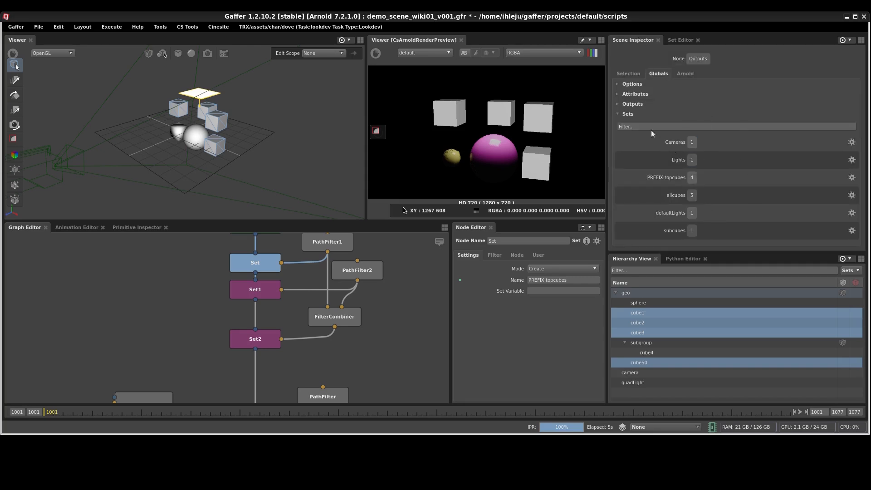
left_click(626, 114)
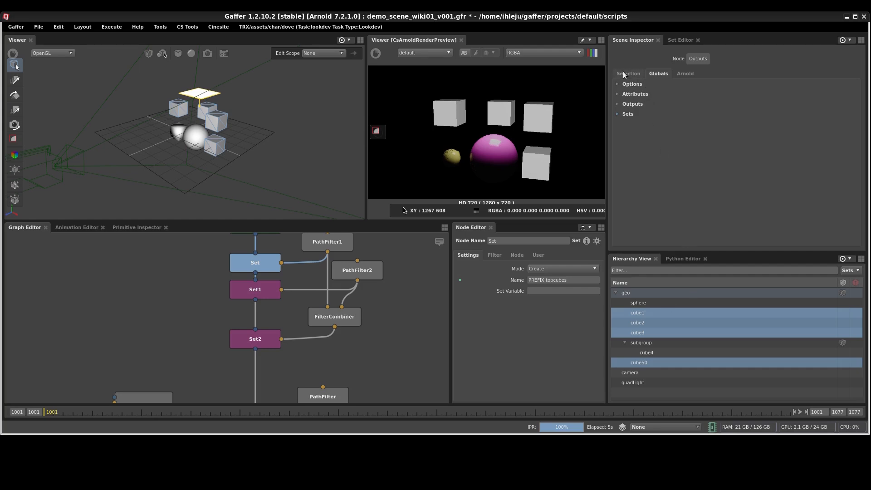
left_click(649, 313)
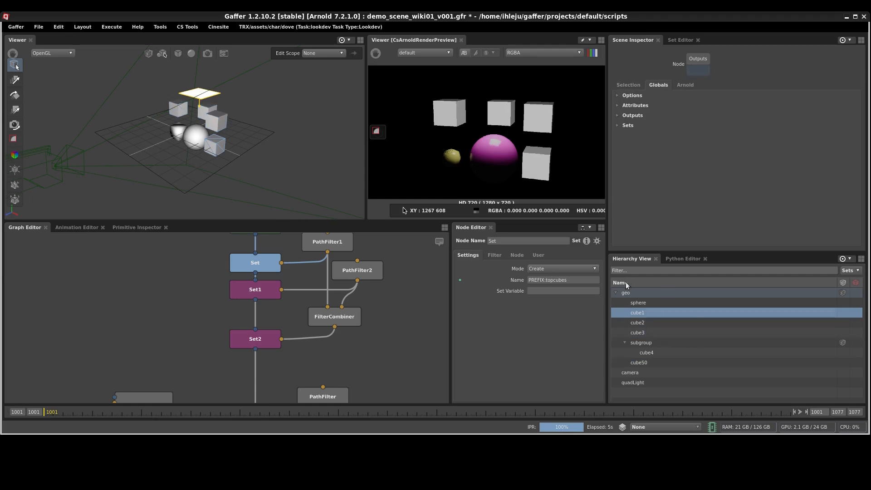
left_click(628, 85)
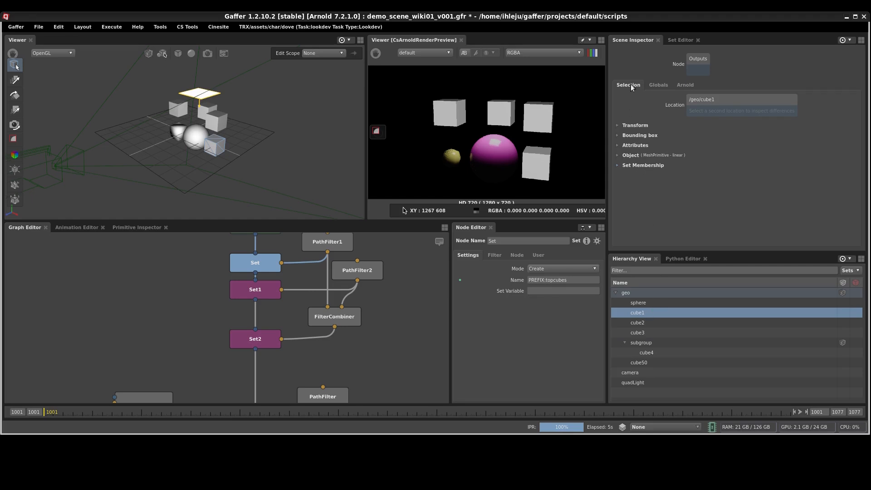
left_click(640, 165)
scroll(639, 165, "down", 2)
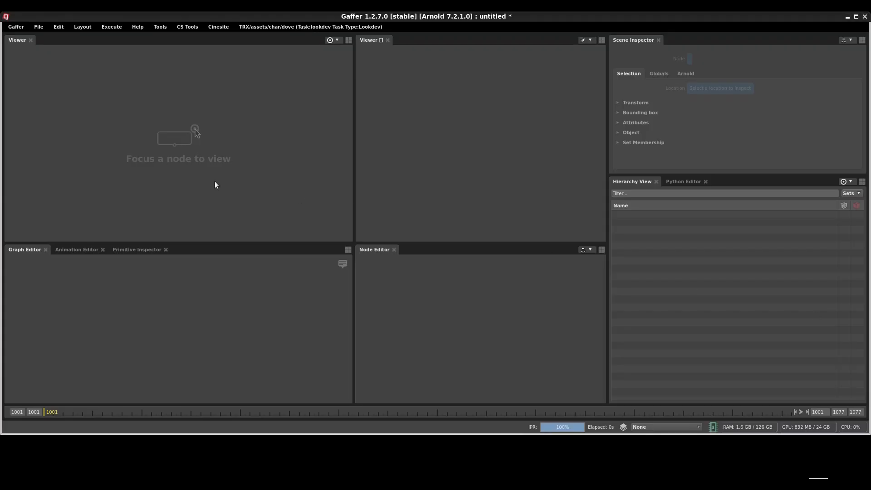
Step: Import the scene node network from the Trixter site's shared nodes into the untitled script
left_click(218, 28)
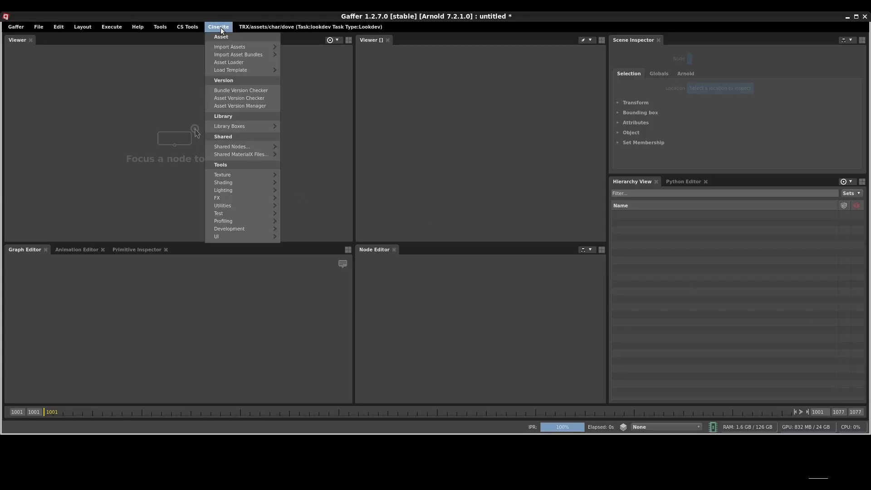
mouse_move(248, 147)
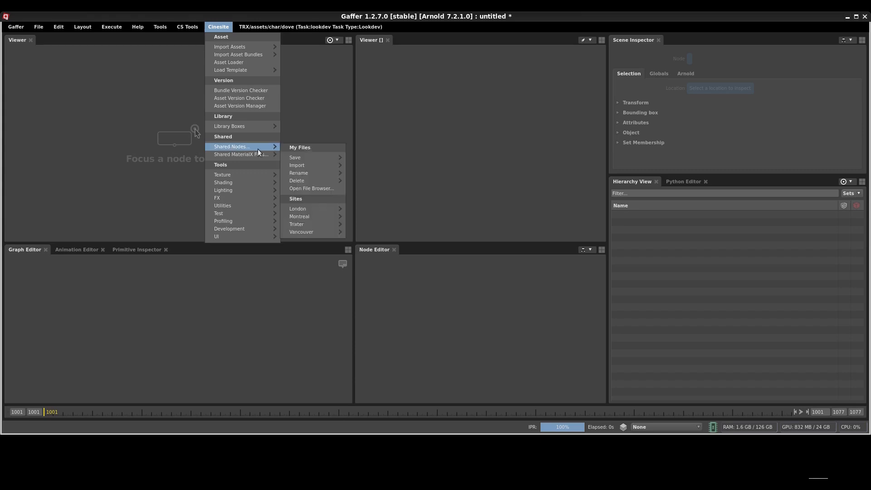
mouse_move(305, 224)
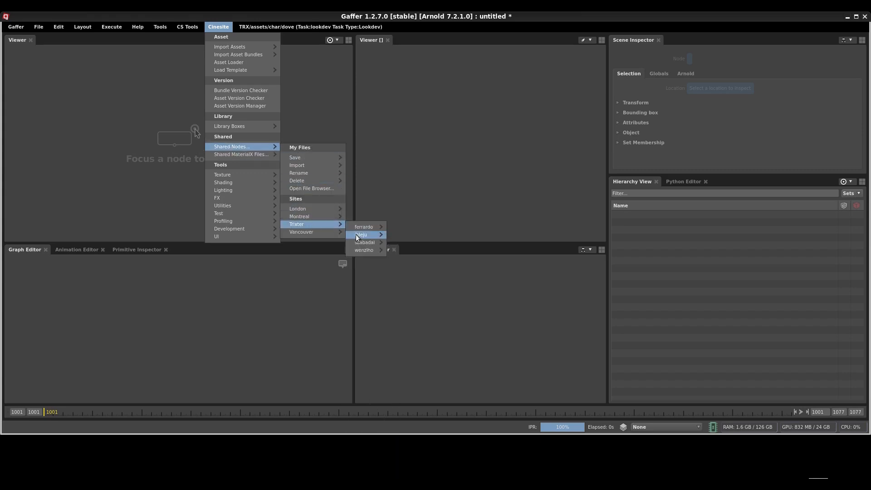
mouse_move(355, 233)
left_click(418, 261)
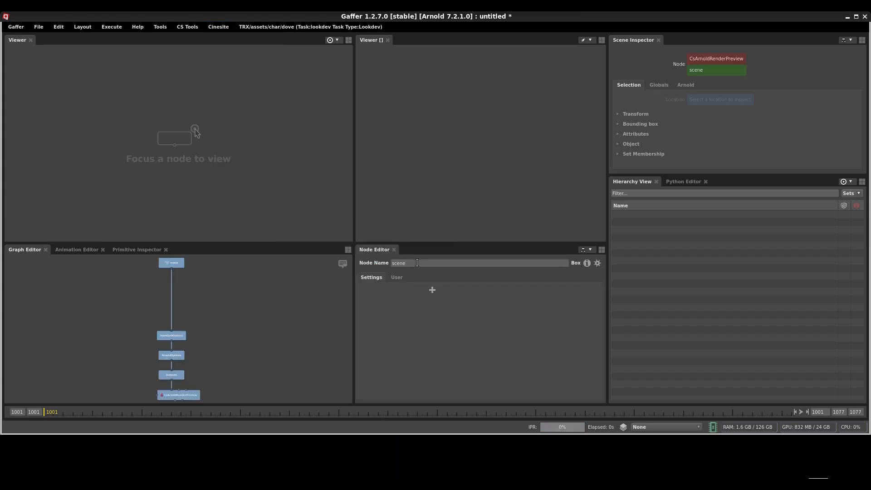
Step: Focus the Outputs node and start the render of CsArnoldRenderPreview with that node pinned to the second viewer
left_click(187, 368)
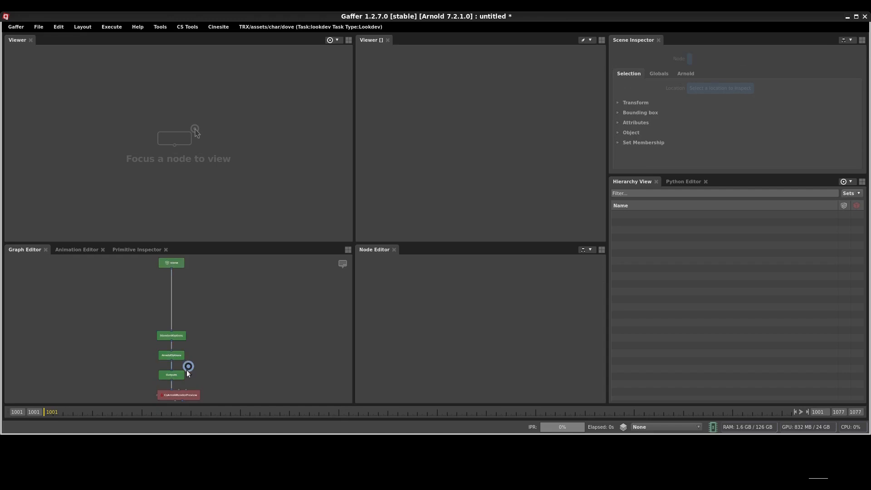
left_click(192, 395)
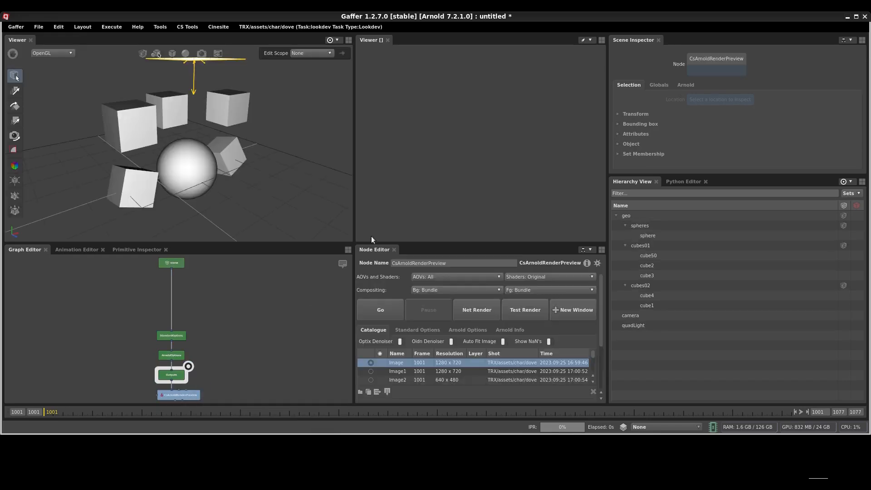
key("p")
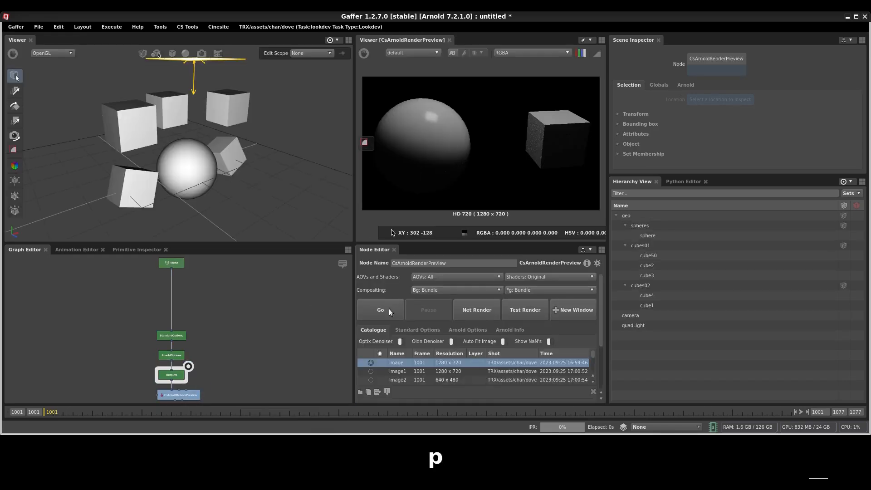
left_click(381, 310)
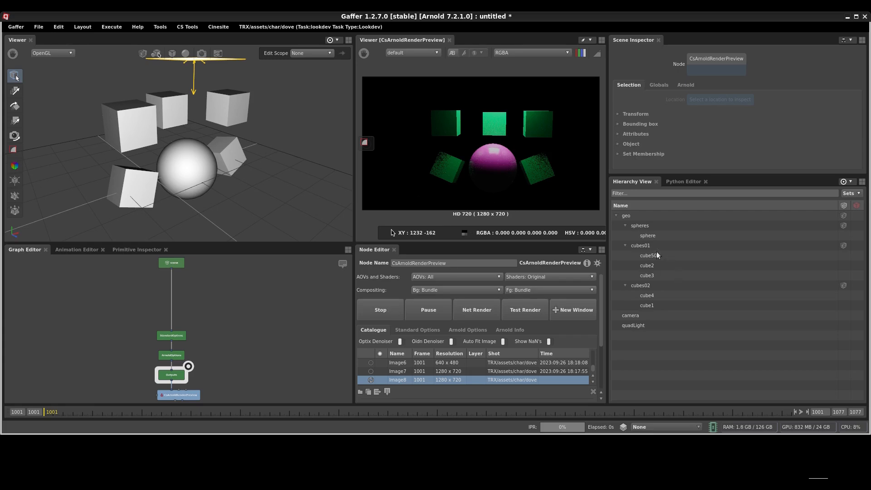
Step: Collapse the geo hierarchy completely and look over the viewer's expansion options
left_click(625, 245)
left_click(625, 225)
left_click(625, 246)
left_click(616, 215)
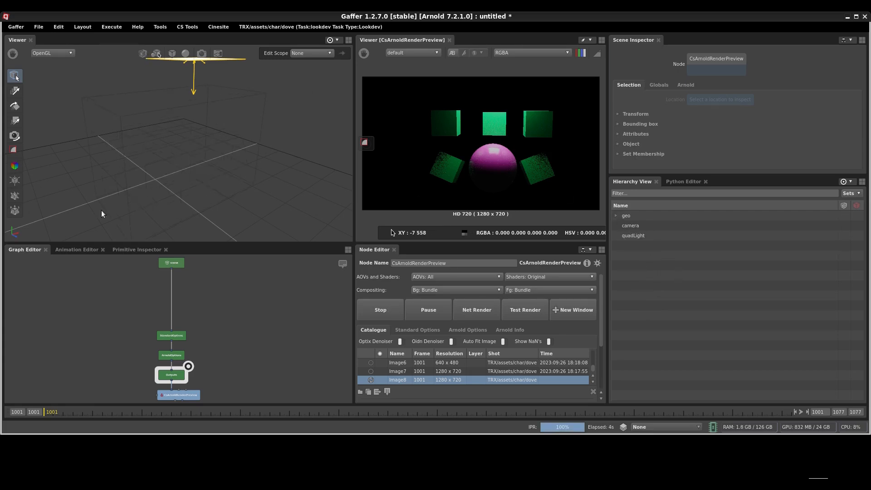
scroll(198, 159, "down", 3)
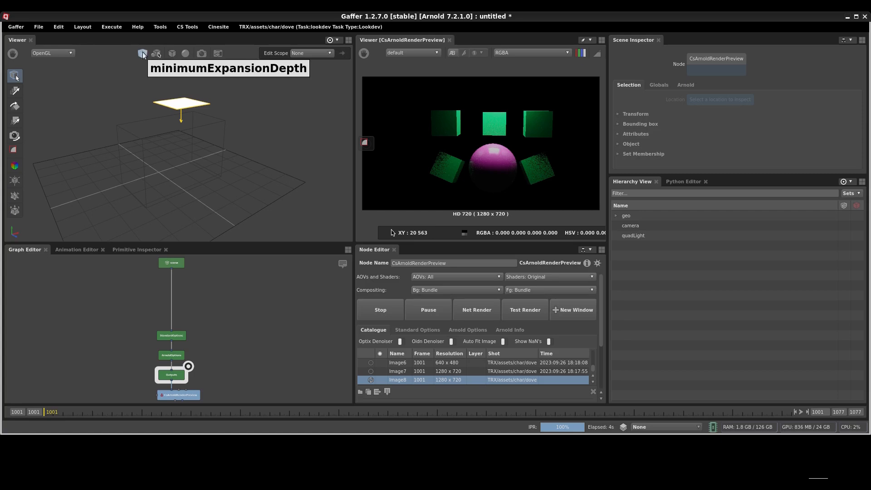
left_click(144, 54)
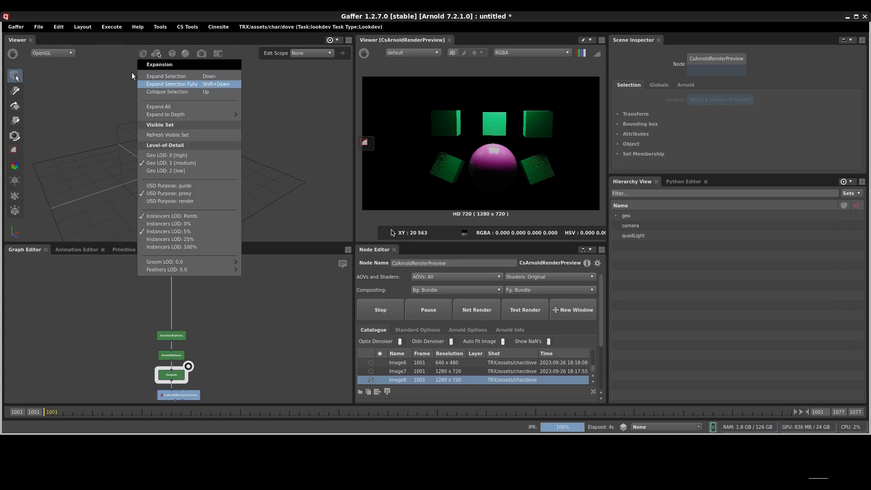
left_click(116, 79)
Step: Select geo, expand the selection level by level down to its meshes and collapse it back to geo
left_click(634, 217)
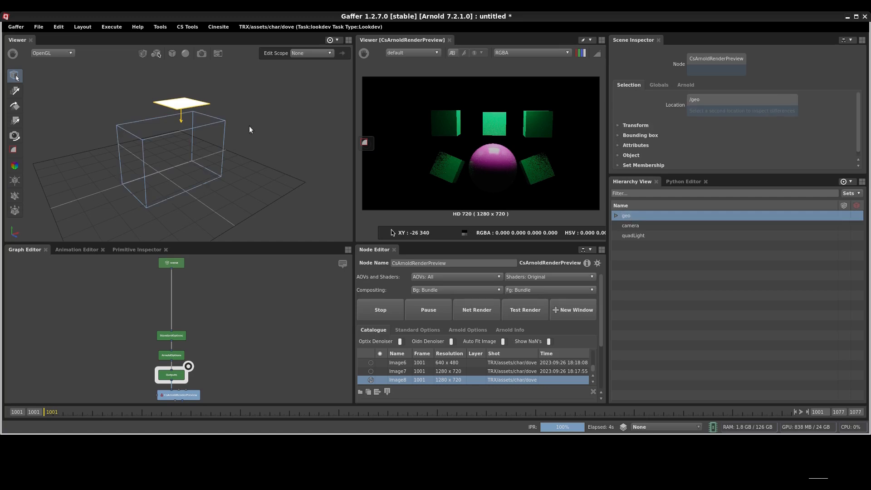
key("Down")
key("Down")
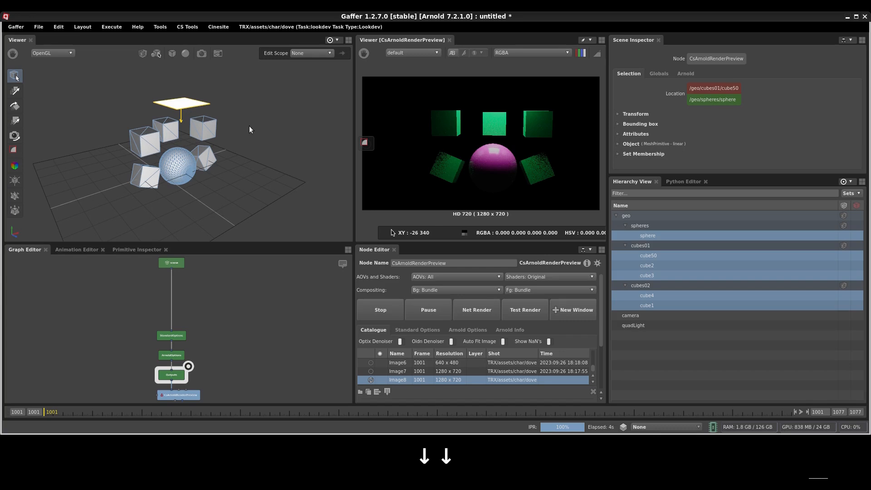
key("Up")
key("Up")
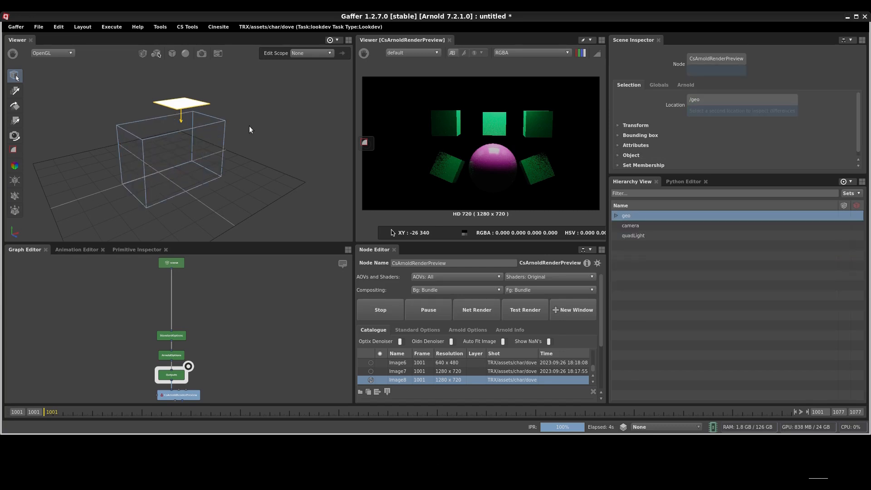
Step: Expand the geo selection fully in one go and collapse it back to geo
key("shift+Down")
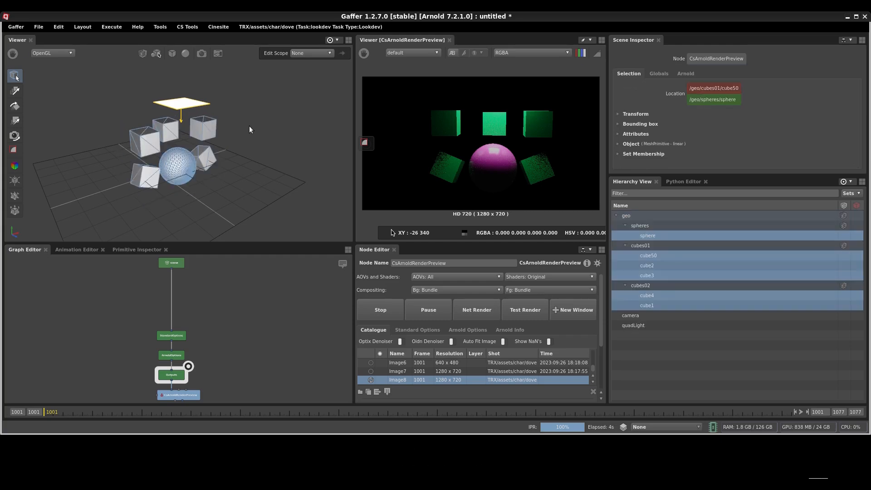
key("Up")
key("Up")
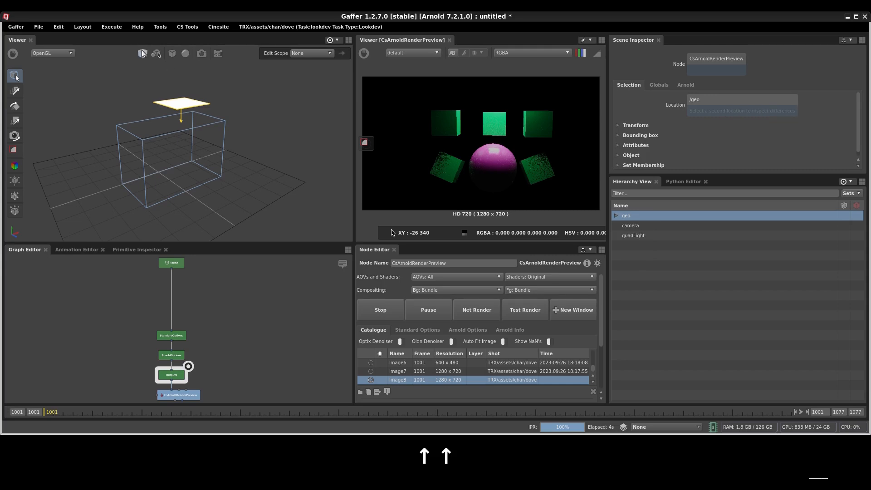
Step: Expand all scene locations in the viewer, briefly select cube4 and clear the selection
left_click(142, 53)
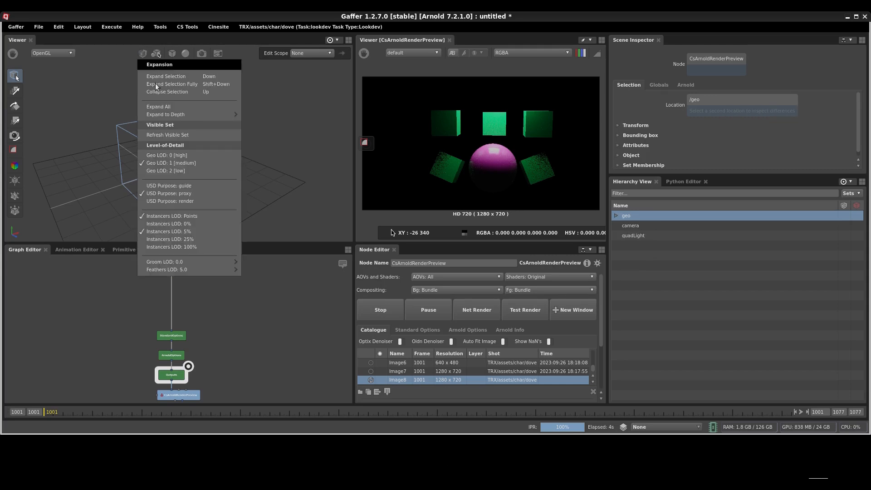
left_click(164, 108)
left_click(206, 162)
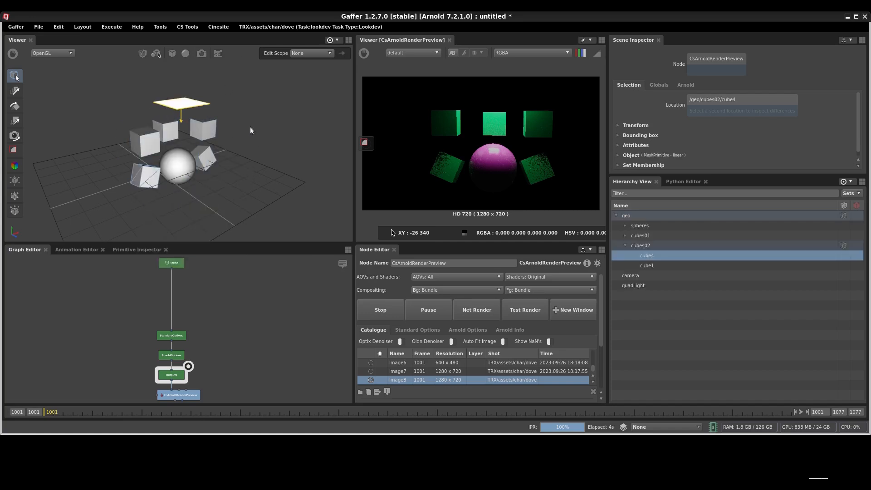
left_click(225, 141)
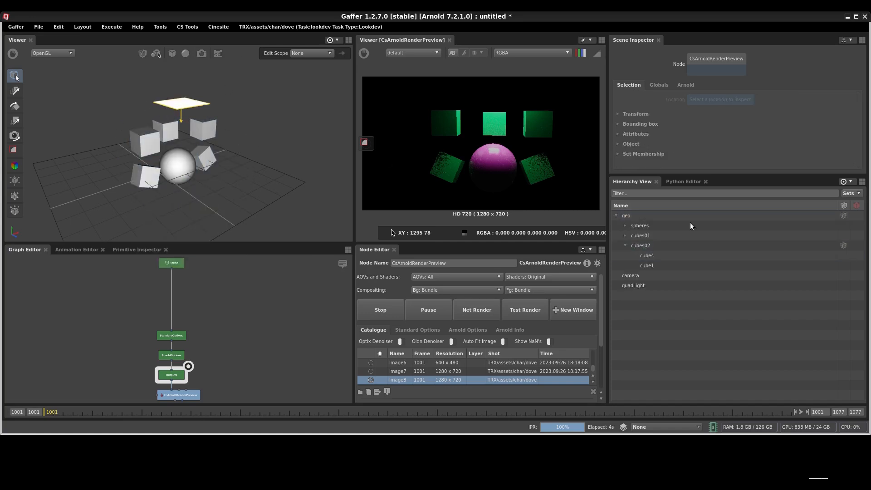
Step: Limit the viewer's selection mask to Lights, box-select the whole scene, and restore the mask to All
left_click(616, 215)
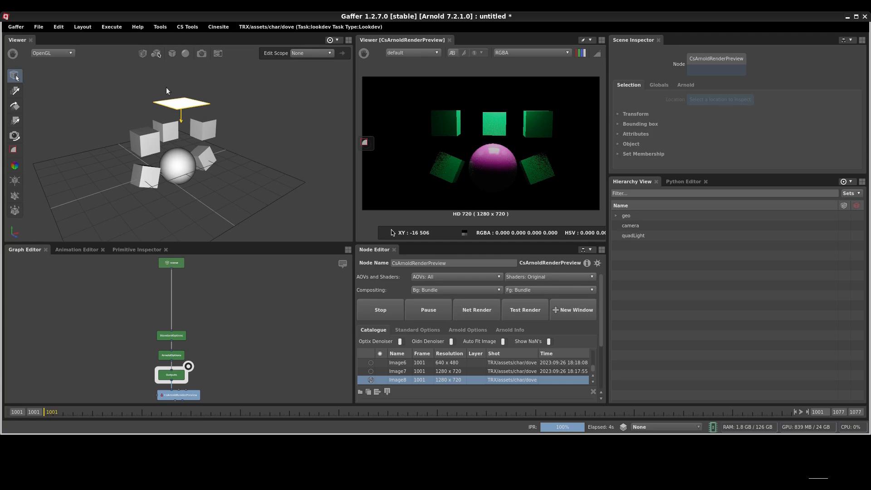
left_click(143, 53)
left_click(144, 53)
left_click(157, 53)
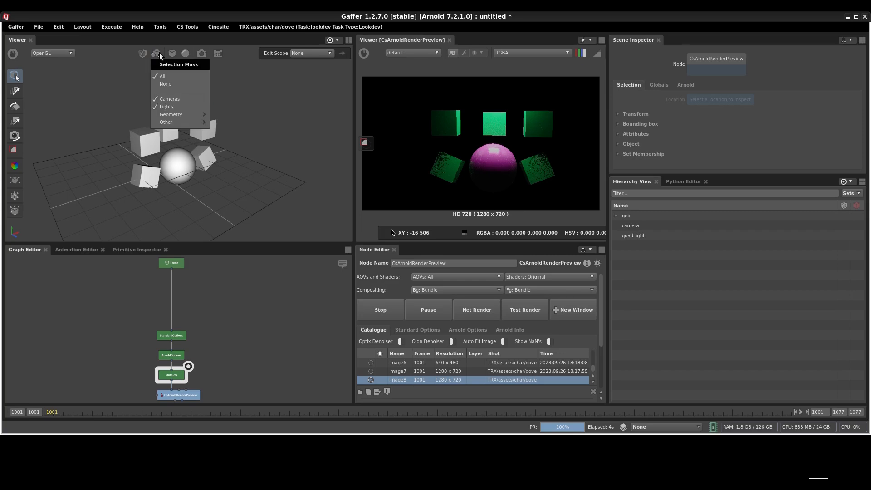
left_click(166, 84)
left_click(156, 54)
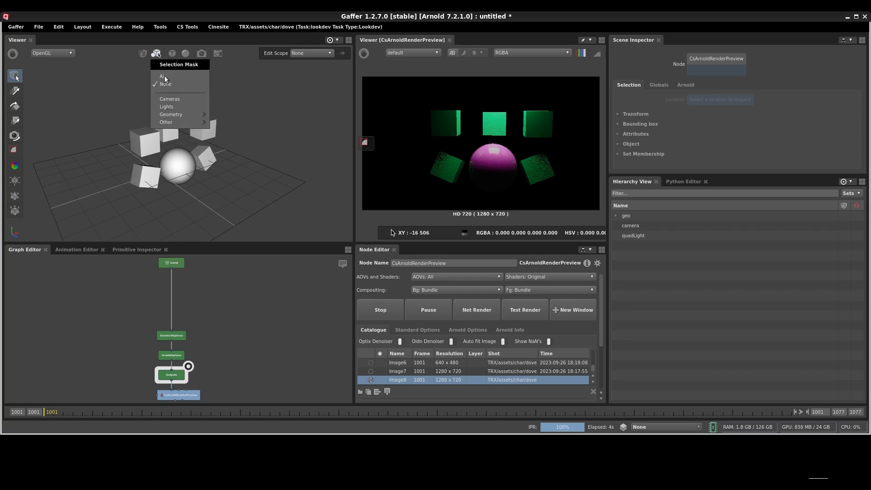
left_click(167, 107)
scroll(158, 139, "down", 5)
left_click_drag(130, 109, 313, 214)
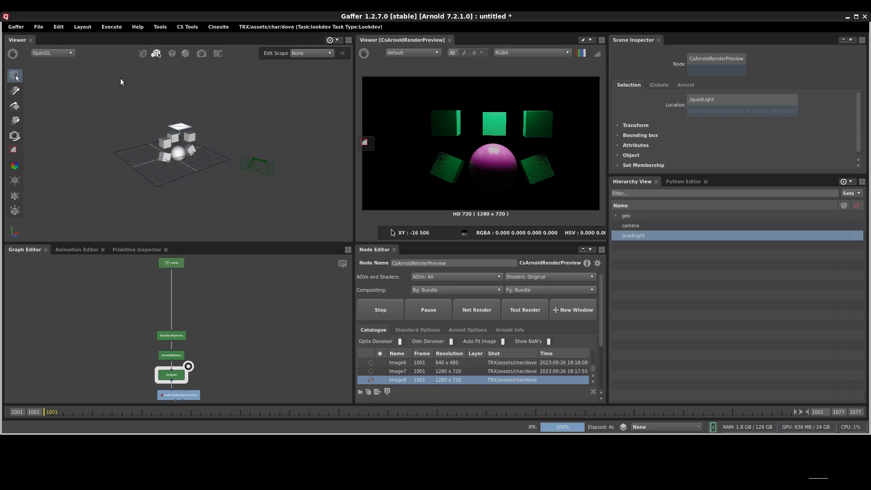
left_click(156, 54)
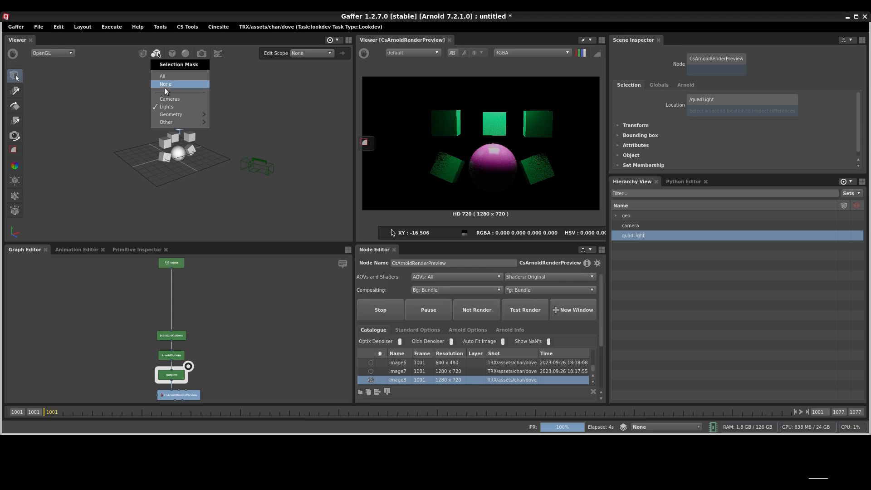
left_click(164, 76)
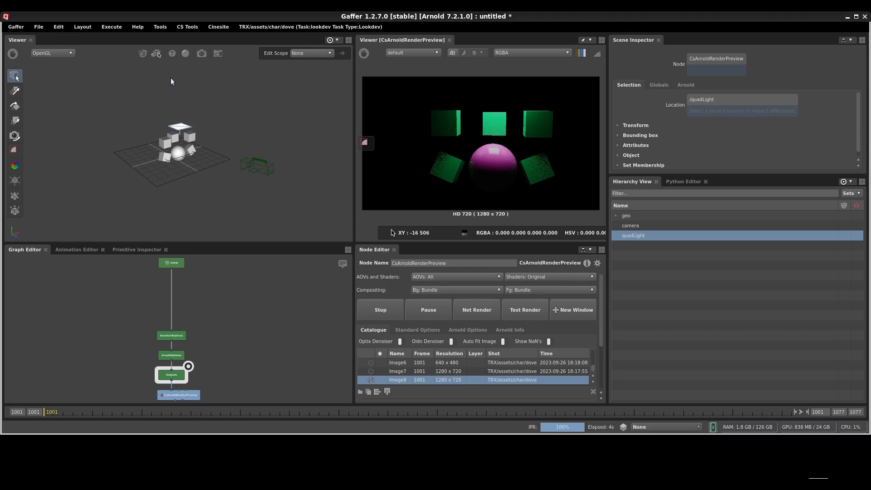
Step: Turn on Wireframe drawing in the viewer, look at the sphere and cubes up close, and turn it off again
left_click(171, 54)
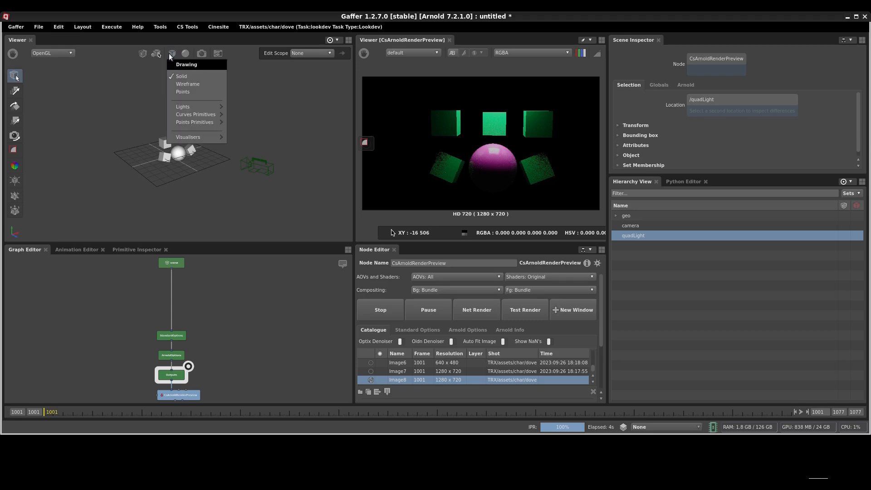
left_click(179, 83)
scroll(183, 145, "up", 10)
middle_click_drag(195, 129, 202, 121)
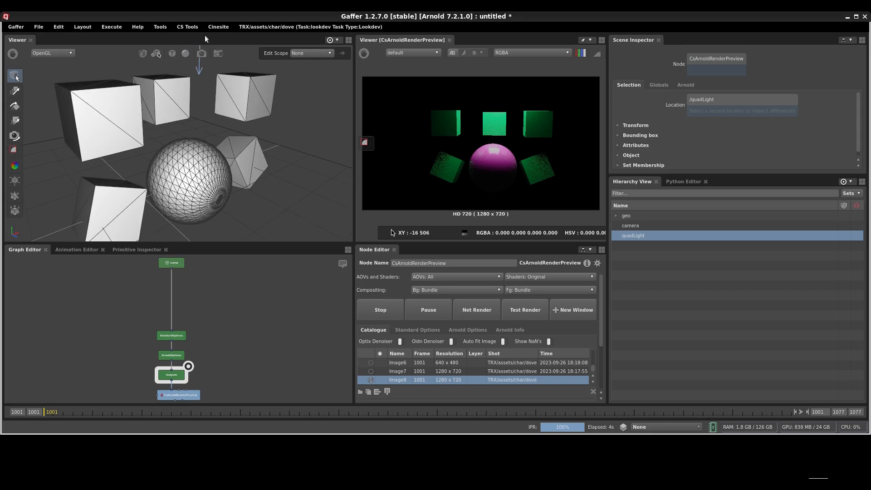
left_click(171, 54)
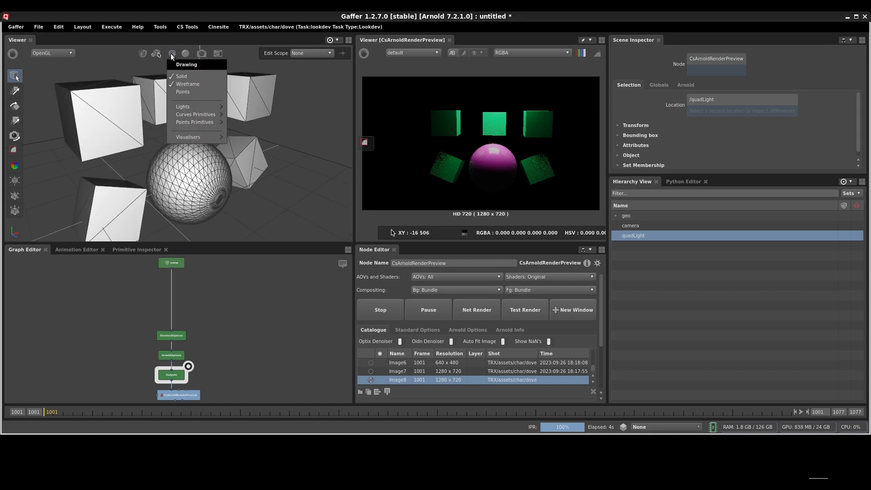
left_click(188, 83)
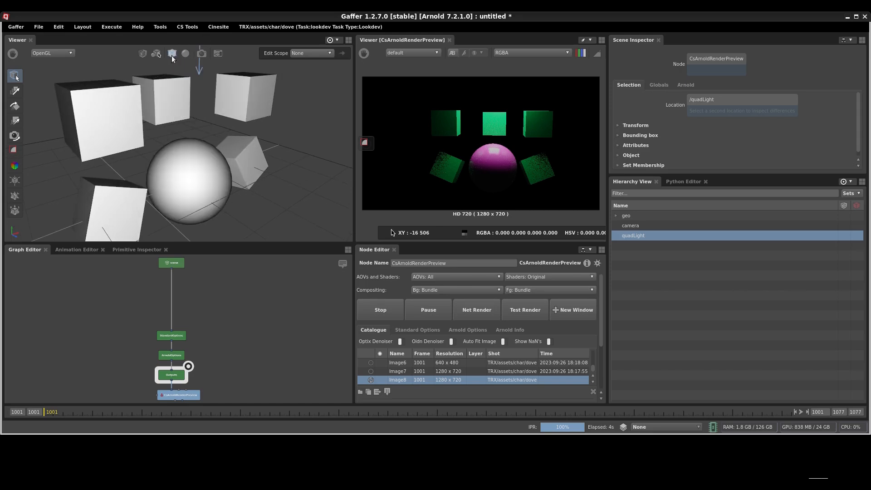
Step: Look over the viewer's drawing options for lights, their frustum scale, and the visualiser scale
left_click(171, 55)
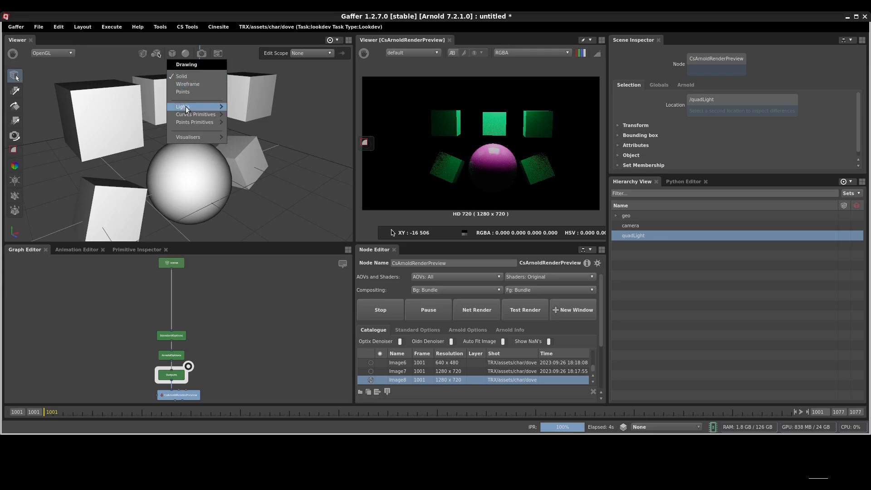
mouse_move(189, 107)
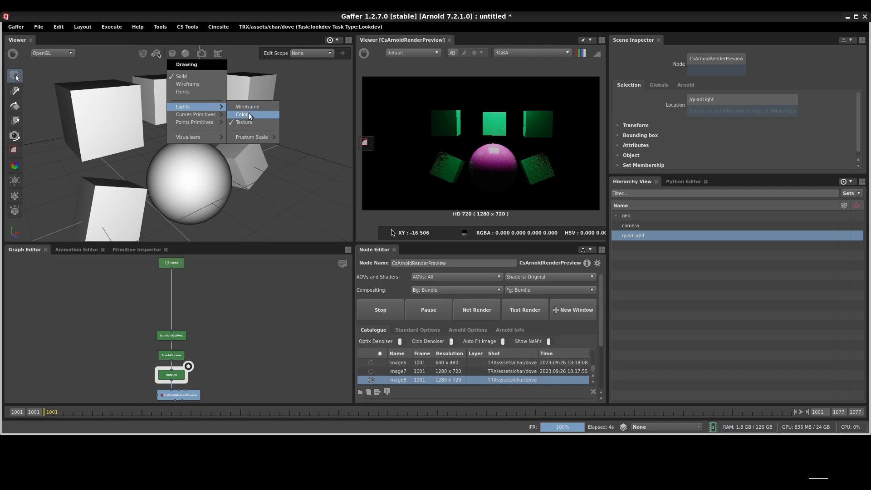
mouse_move(252, 139)
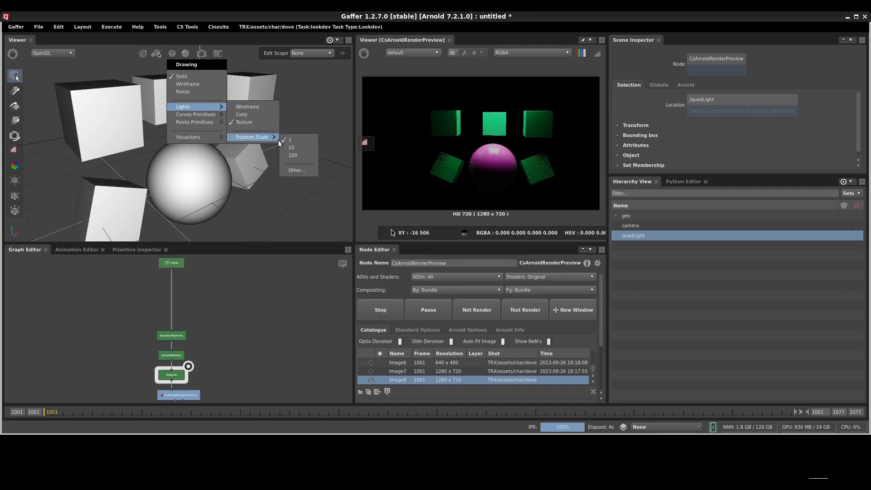
mouse_move(203, 136)
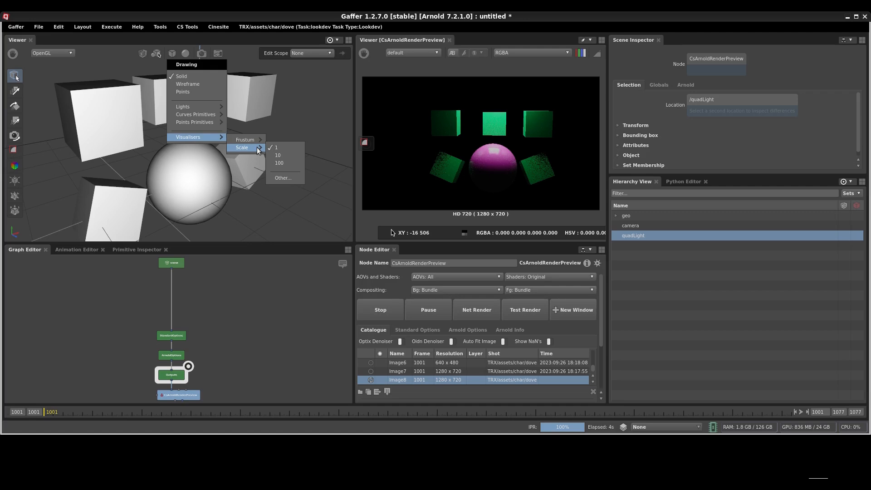
left_click(255, 164)
Step: Select the camera in the viewer to examine its frustum, and clear the selection
scroll(257, 162, "down", 5)
scroll(234, 145, "down", 3)
middle_click_drag(240, 140, 238, 141)
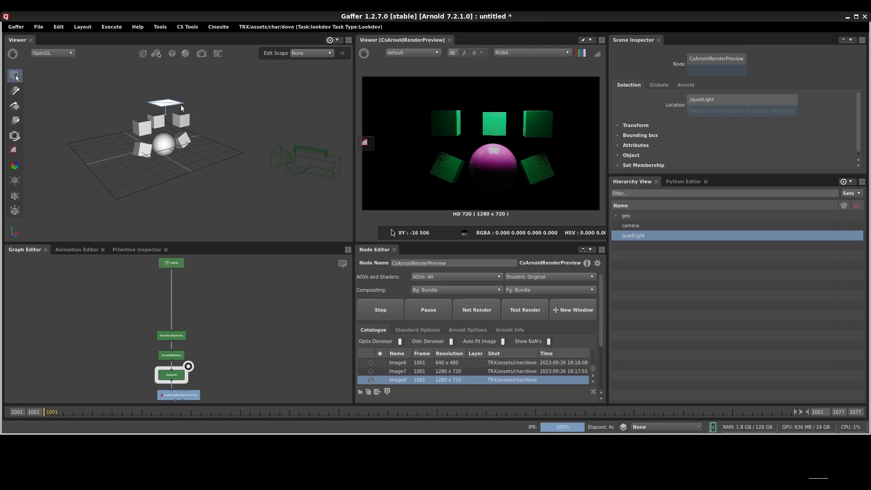
mouse_move(175, 102)
left_mouse_down("alt")
mouse_move(157, 102)
mouse_move(175, 107)
left_mouse_up("alt")
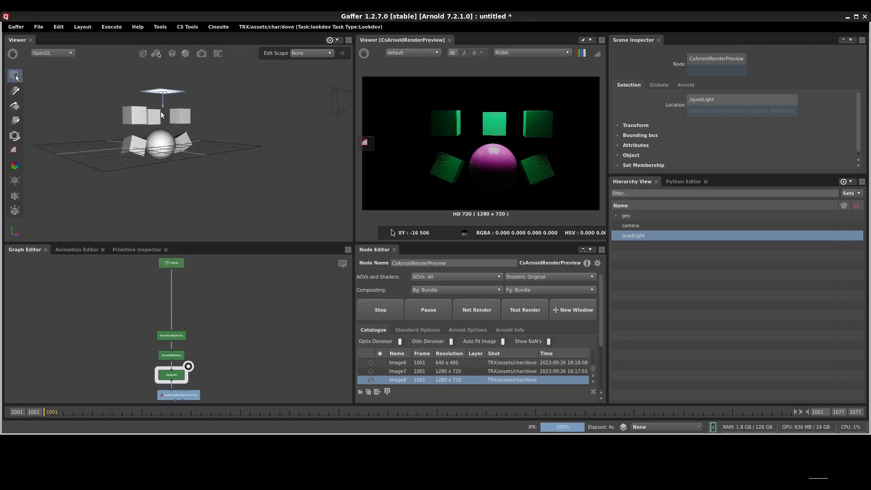
middle_click_drag(281, 144, 232, 156, "alt")
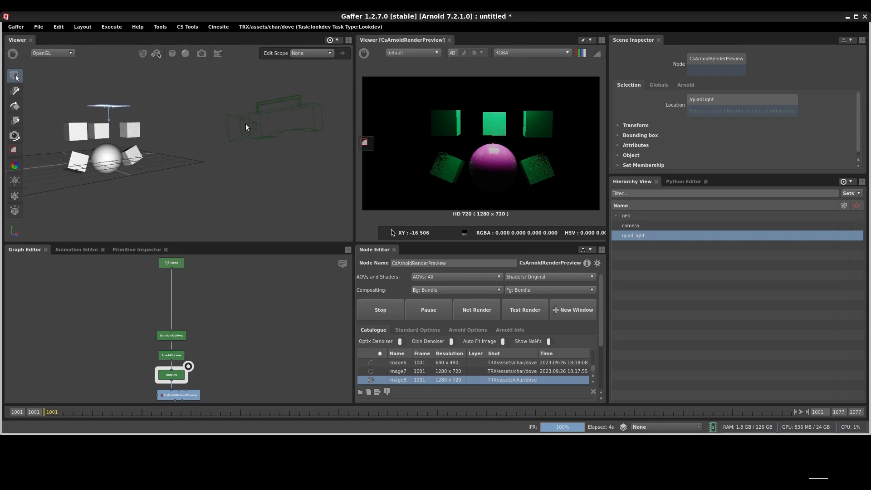
left_click(232, 116)
left_click_drag(232, 141, 256, 156, "alt")
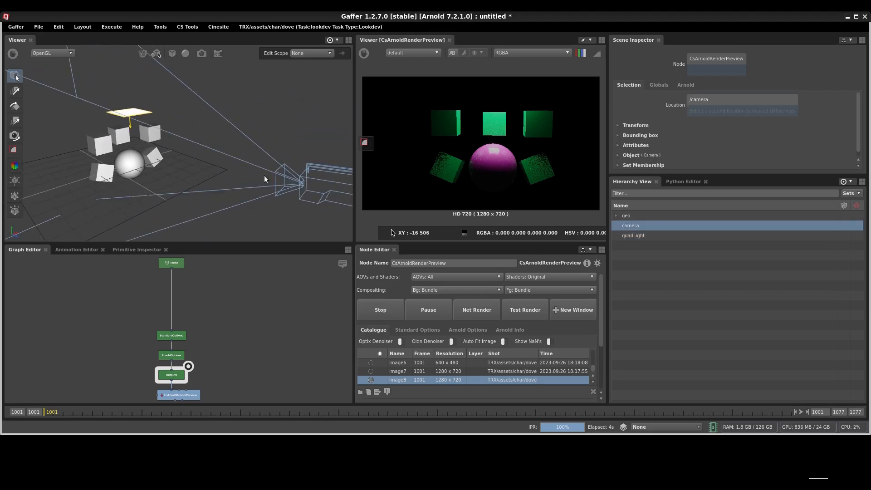
left_click(214, 133)
Step: Set the visualiser scale to 10, look at the camera and light visualisers, and return the scale to 1
left_click(176, 52)
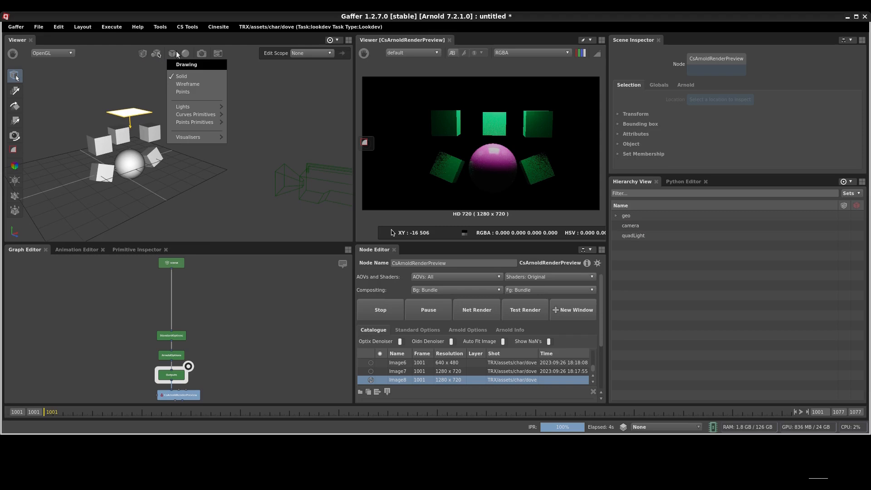
mouse_move(206, 137)
mouse_move(252, 150)
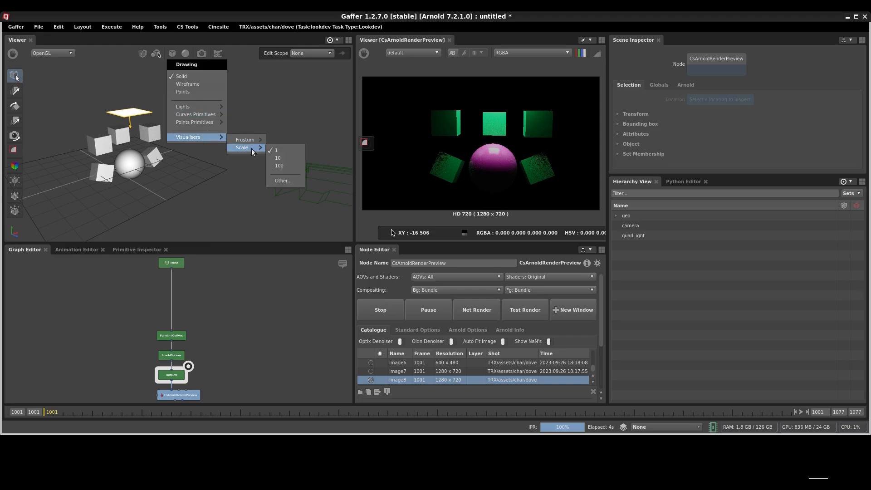
left_click(285, 158)
scroll(195, 136, "down", 5)
mouse_move(222, 146)
left_mouse_down("alt")
mouse_move(170, 126)
mouse_move(229, 142)
left_mouse_up("alt")
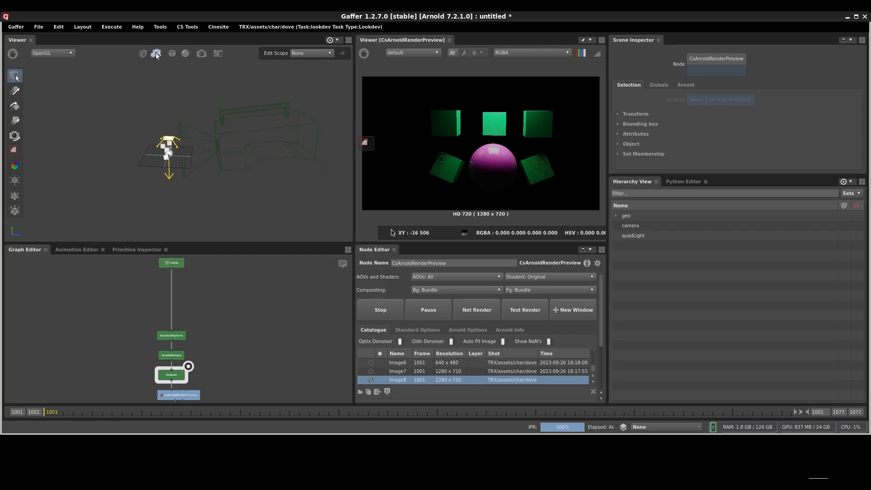
left_click(156, 53)
left_click(169, 52)
left_click(172, 53)
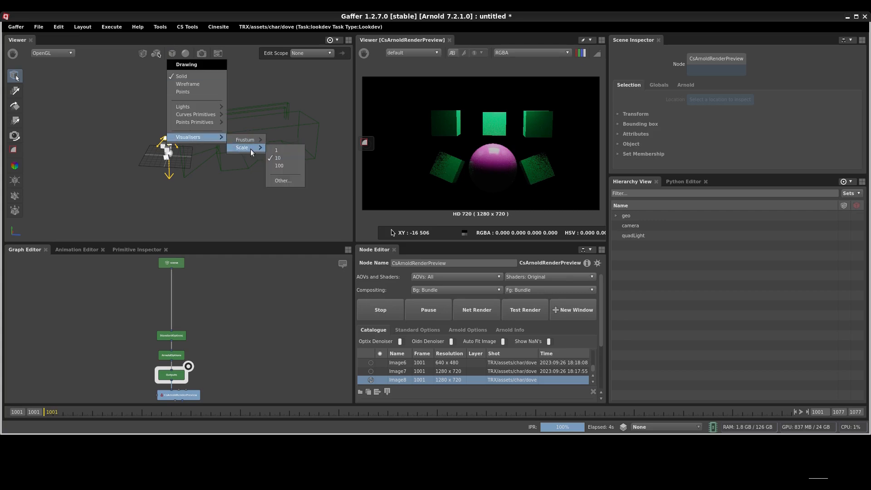
left_click(279, 149)
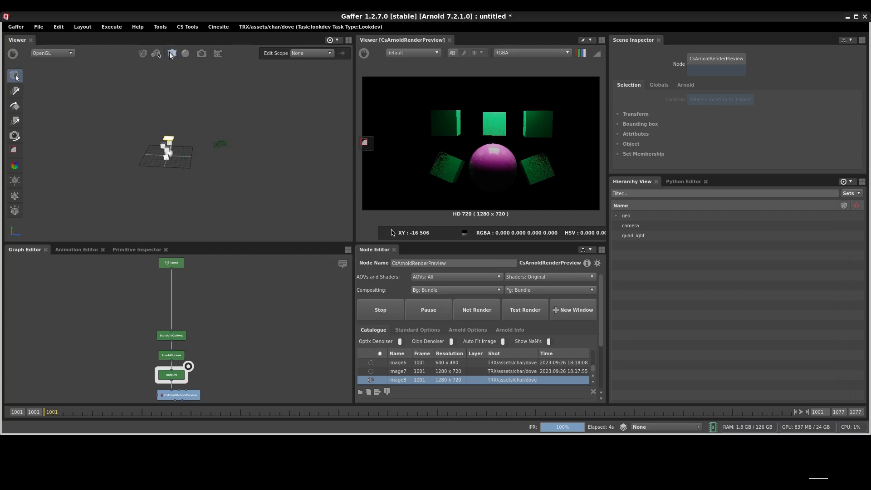
Step: Set the viewer's frustum visualiser to On so it is always displayed
left_click(170, 54)
mouse_move(189, 135)
mouse_move(248, 143)
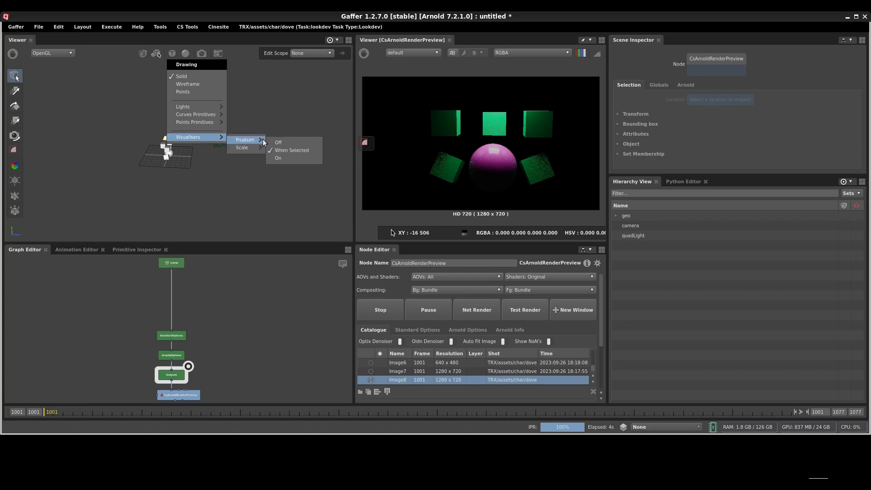
left_click(285, 158)
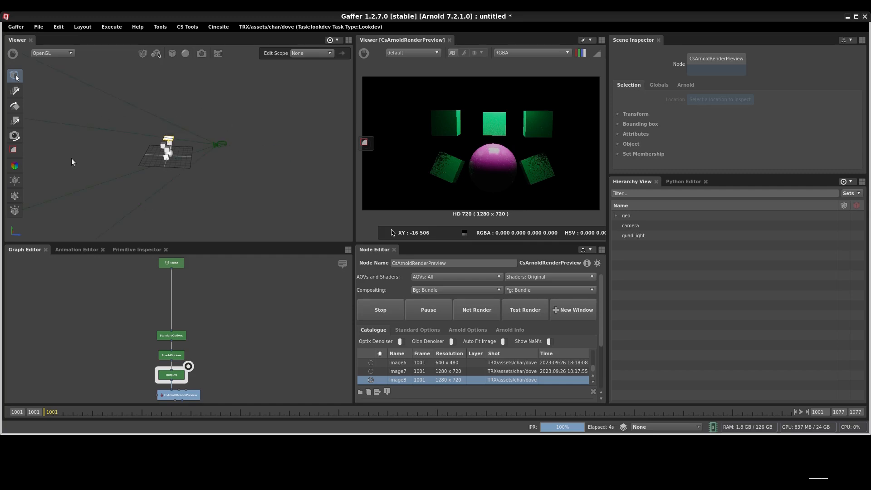
Step: Set the viewer's diagnostic shading to Arnold Camera Visibility
left_click(185, 53)
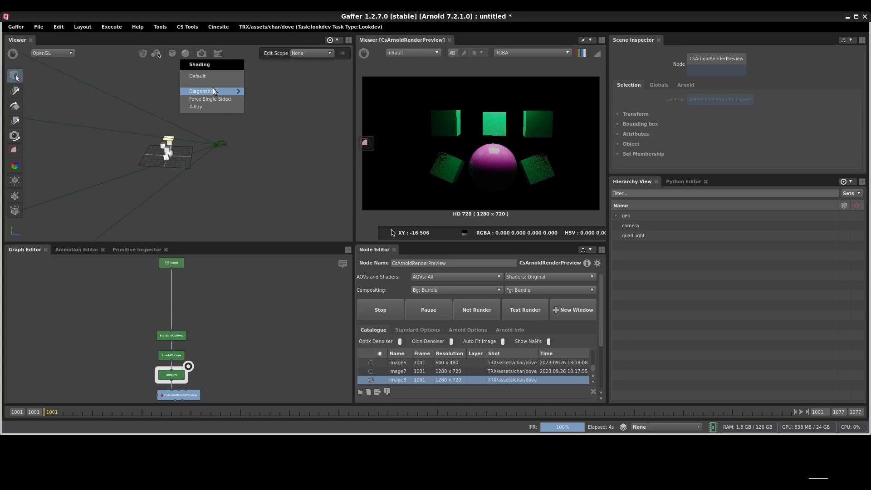
mouse_move(213, 90)
mouse_move(259, 94)
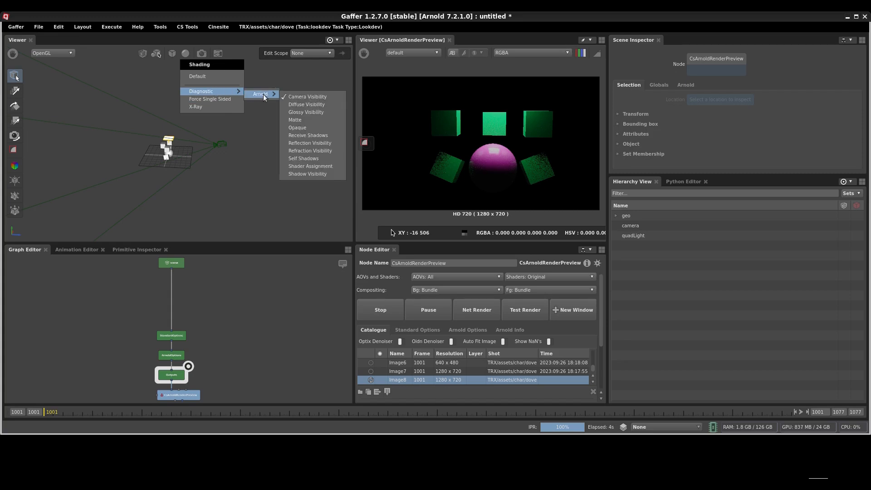
left_click(295, 97)
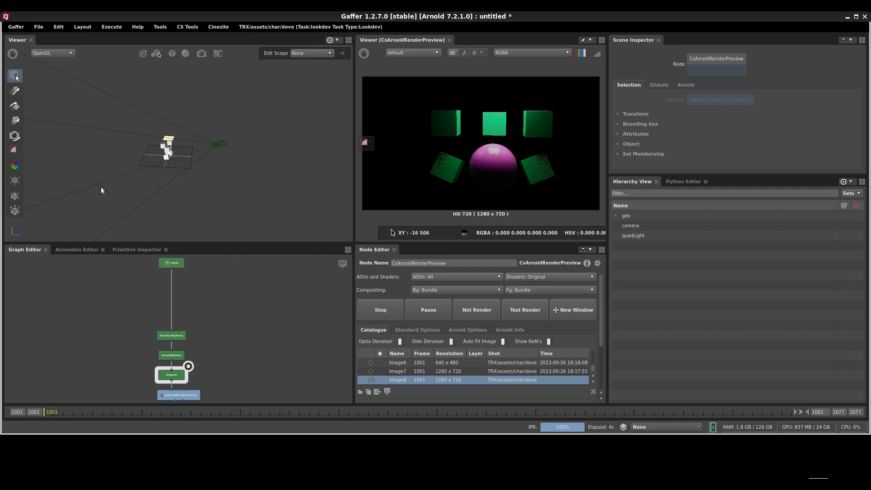
Step: Add an ArnoldAttributes node and insert it into the connection above StandardOptions
scroll(166, 291, "up", 5)
left_click(202, 309)
key("Tab")
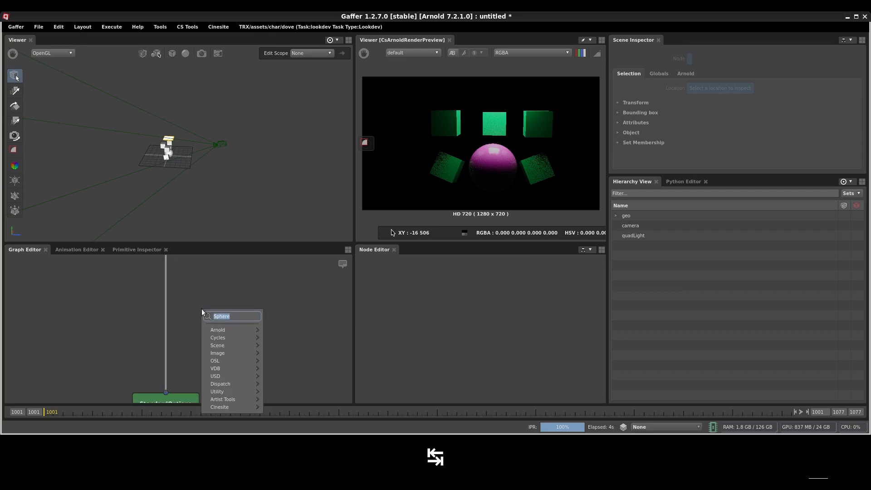
type("arnoldattr")
key("Return")
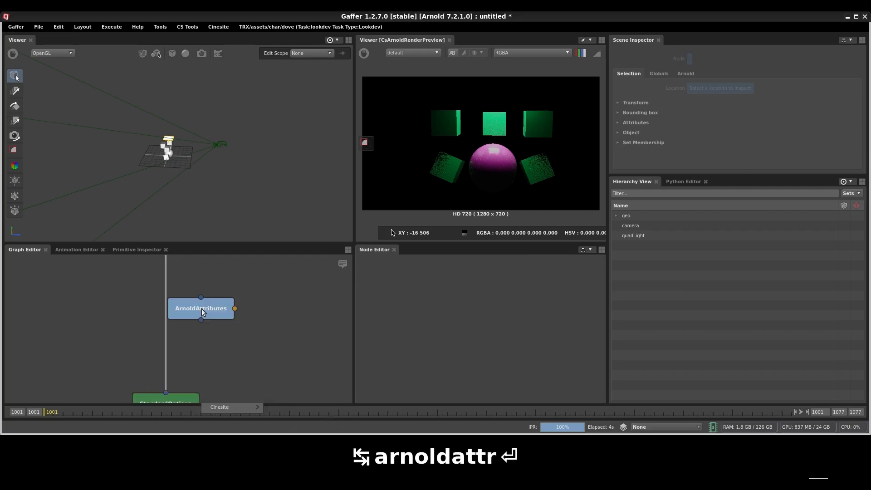
left_click_drag(202, 308, 166, 316)
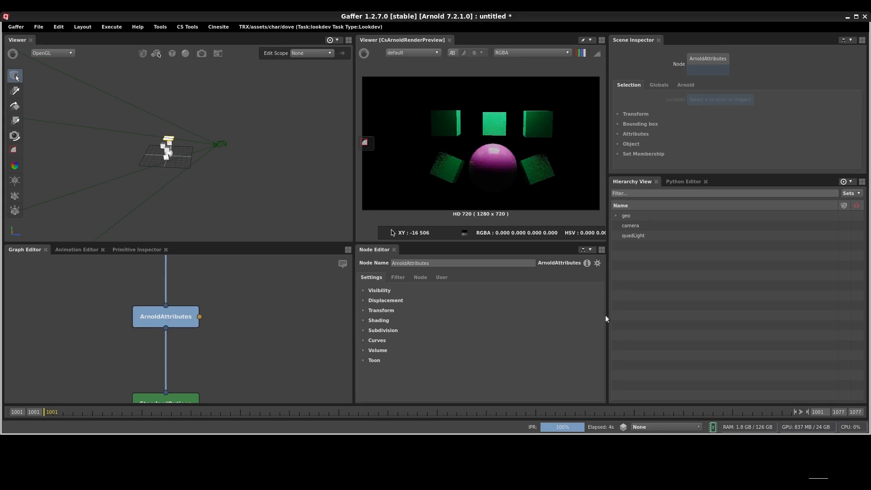
Step: Expand geo in the hierarchy and assign its spheres location to ArnoldAttributes through a PathFilter
left_click(616, 216)
left_click(624, 245)
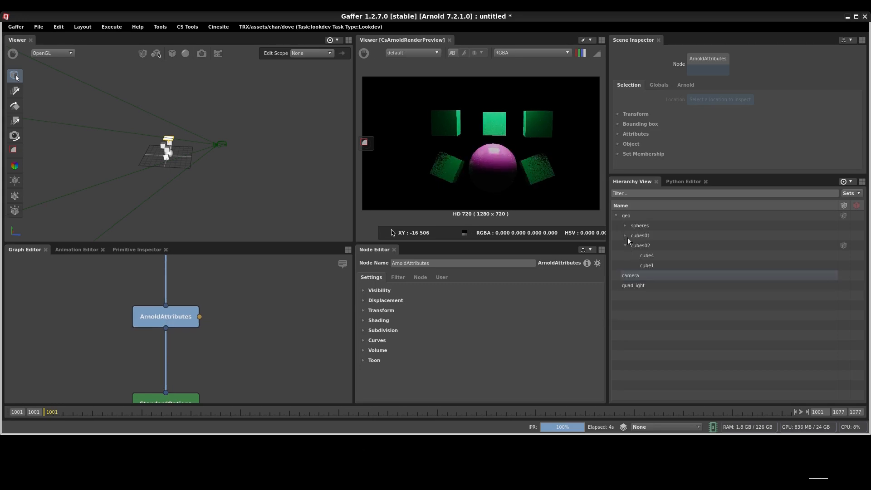
left_click(639, 224)
left_click_drag(638, 225, 185, 313)
Step: Enable the Camera visibility attribute on ArnoldAttributes and turn it off for the spheres
left_click(381, 291)
left_click(434, 301)
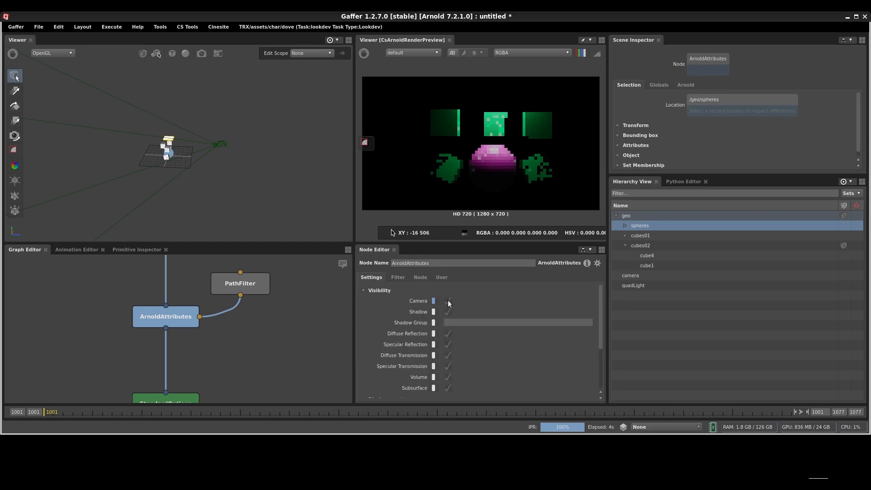
left_click(448, 300)
key("ctrl+alt+r")
key("ctrl+alt+r")
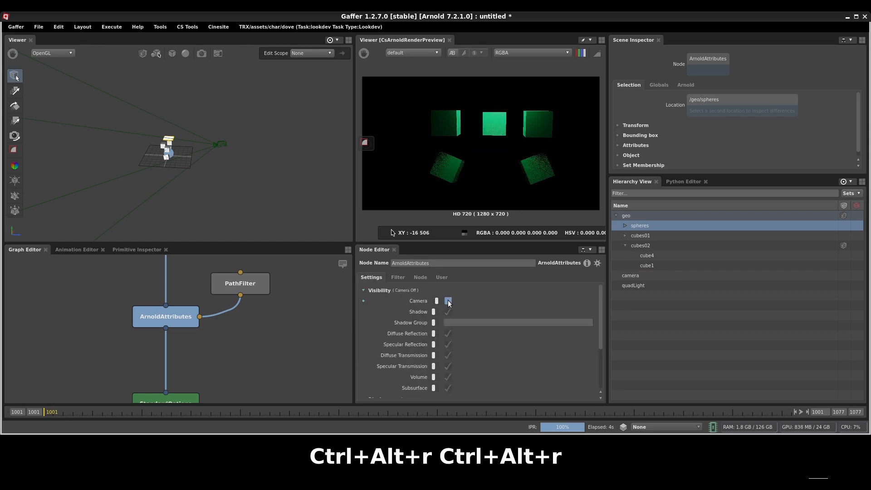
scroll(157, 153, "up", 5)
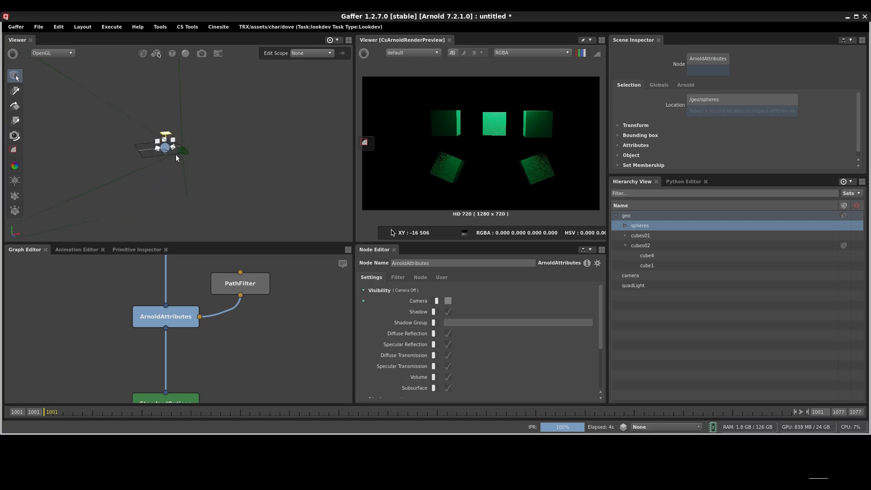
Step: Deselect the spheres and set the viewer's diagnostic shading to Arnold Camera Visibility
scroll(156, 153, "up", 4)
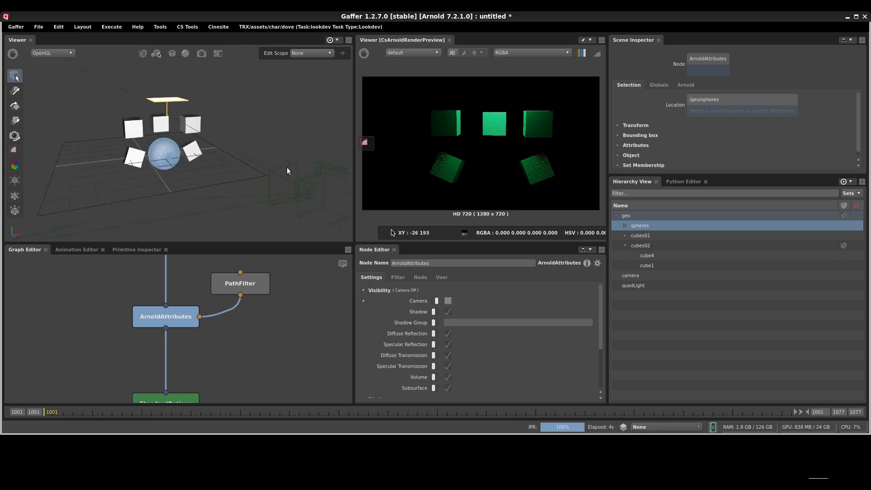
left_click(262, 178)
left_click(172, 54)
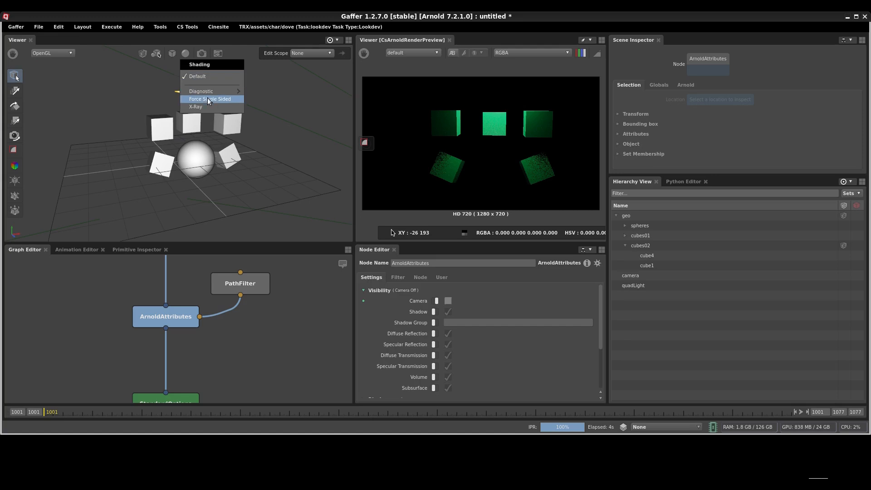
mouse_move(216, 94)
mouse_move(263, 94)
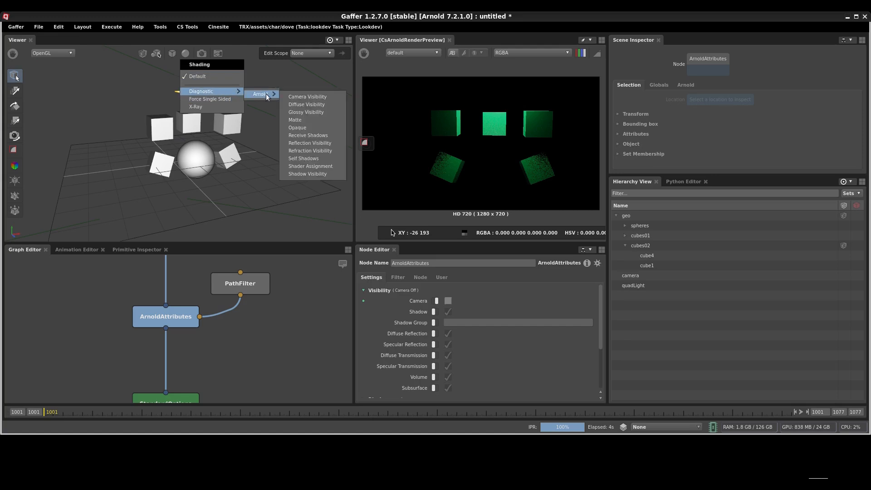
left_click(328, 97)
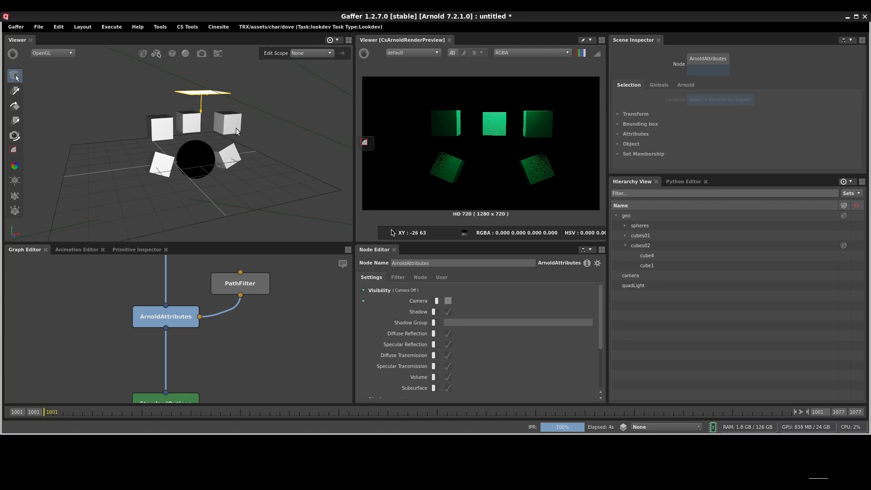
Step: Turn the spheres' Camera visibility back on in ArnoldAttributes and switch off the viewer's Camera Visibility diagnostic shading
left_click(448, 301)
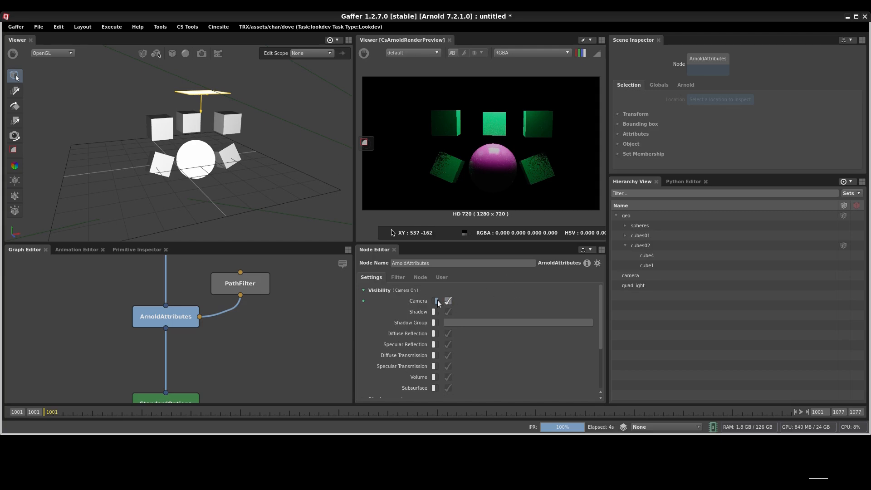
left_click(186, 54)
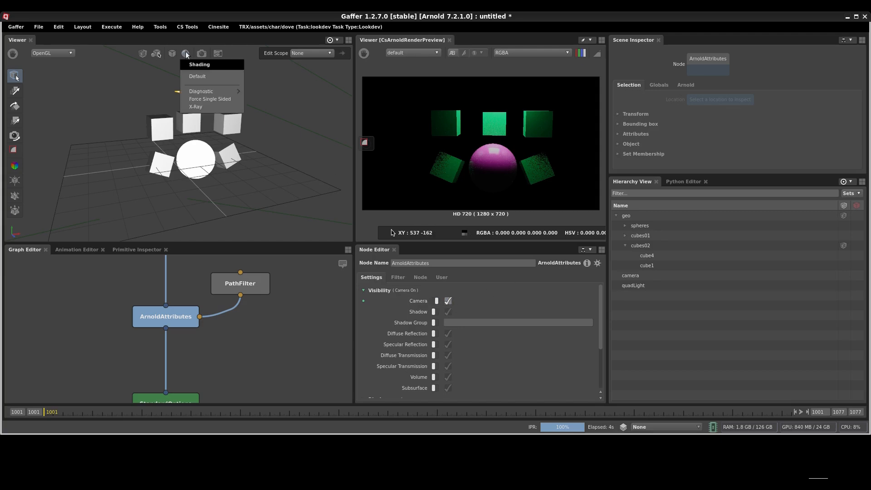
mouse_move(213, 91)
mouse_move(260, 94)
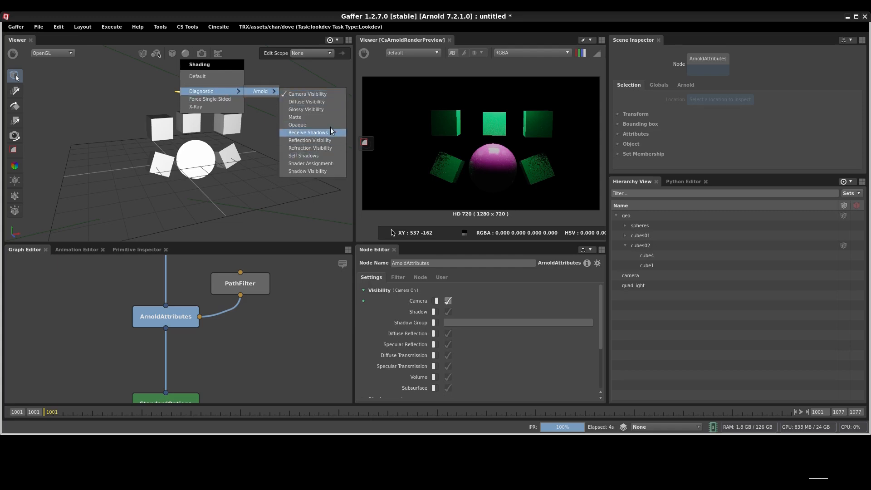
left_click(324, 95)
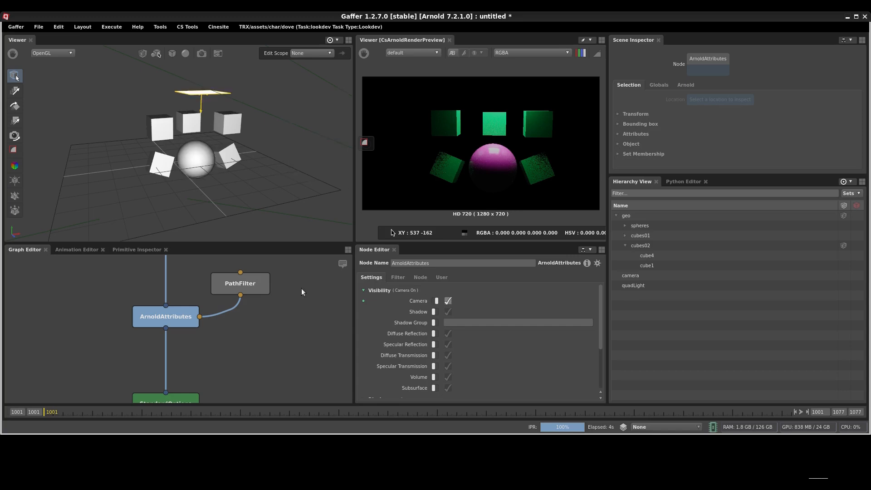
Step: Look through the render camera in the OpenGL viewer and return to the perspective camera
left_click(204, 52)
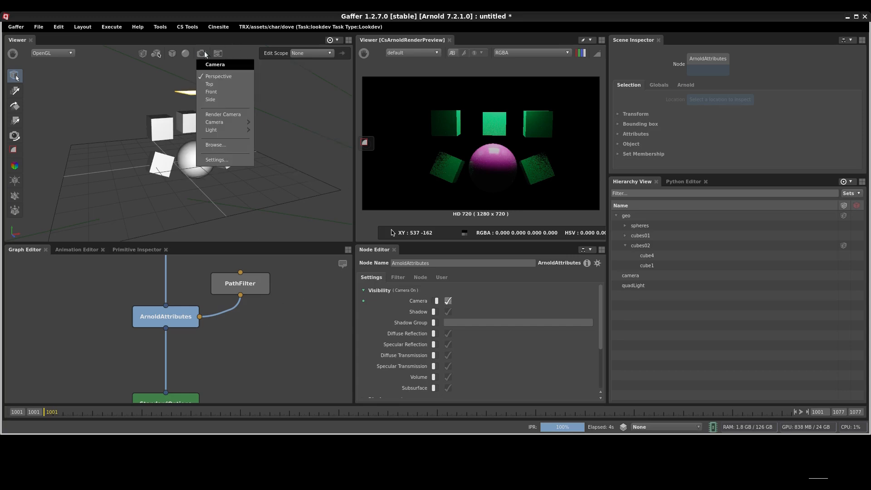
left_click(225, 115)
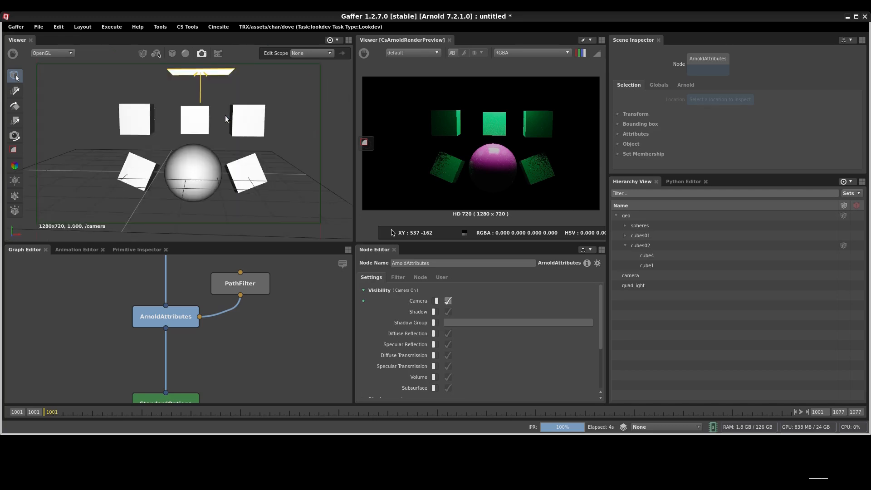
left_click(202, 53)
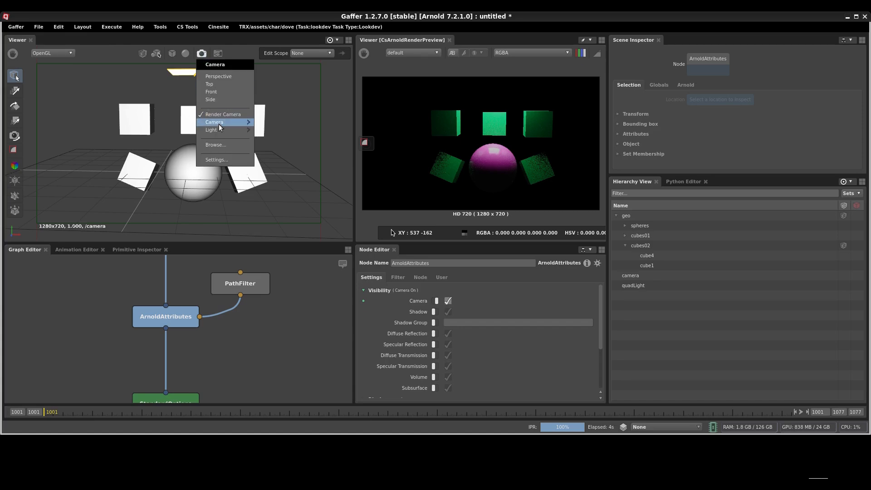
mouse_move(224, 122)
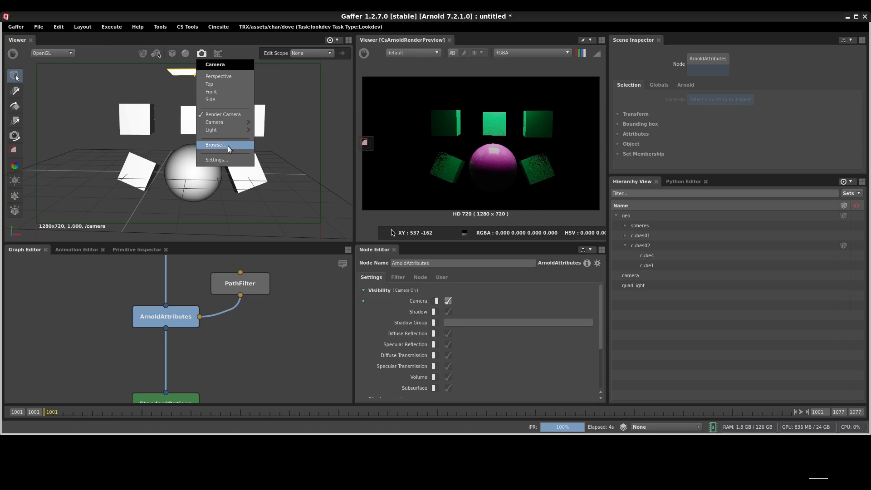
left_click(218, 76)
Step: Open the viewer's camera settings and set the free camera's field of view to 78.36
left_click(201, 53)
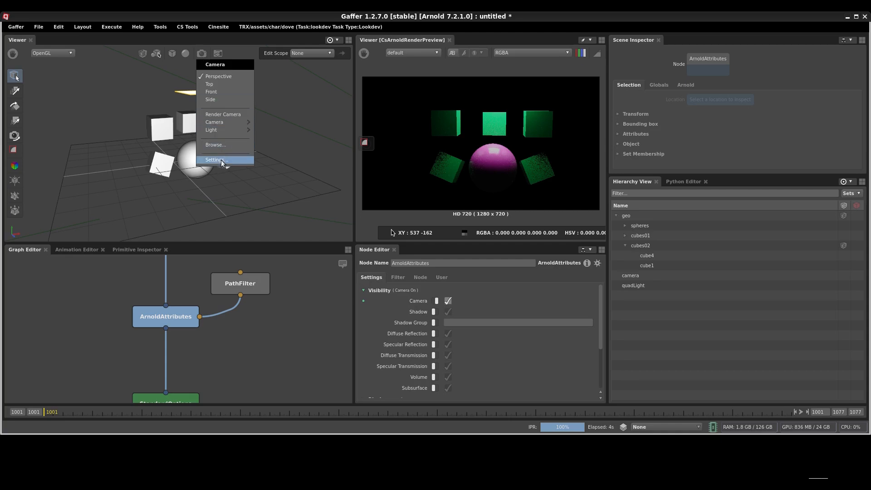
left_click(221, 160)
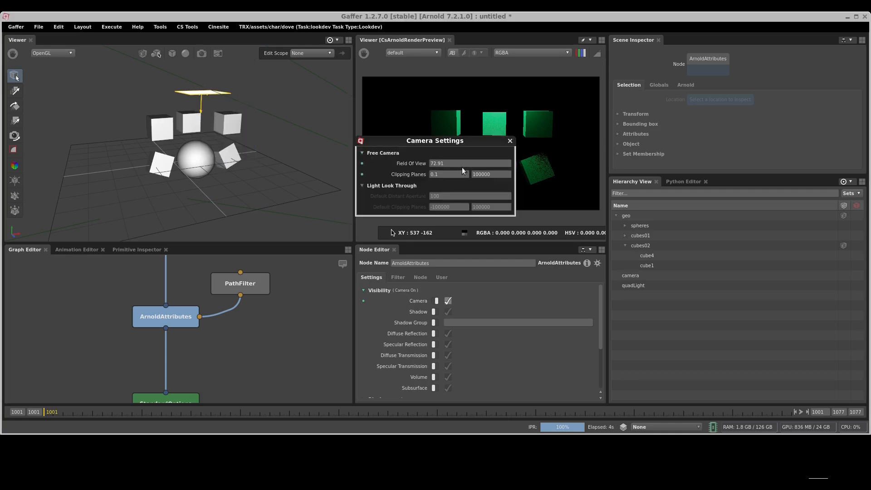
left_click_drag(487, 164, 713, 155, "ctrl")
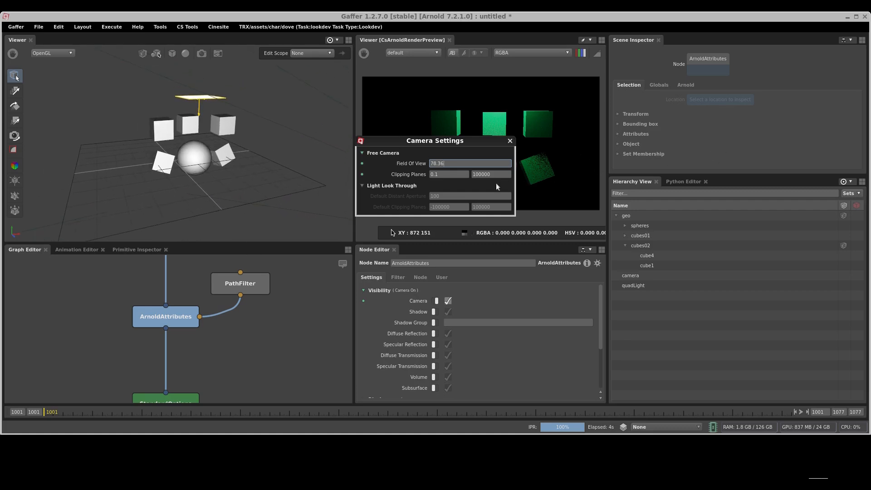
Step: Try a far clipping plane of 10 for the free camera, and restore the default clipping planes
double_click(493, 174)
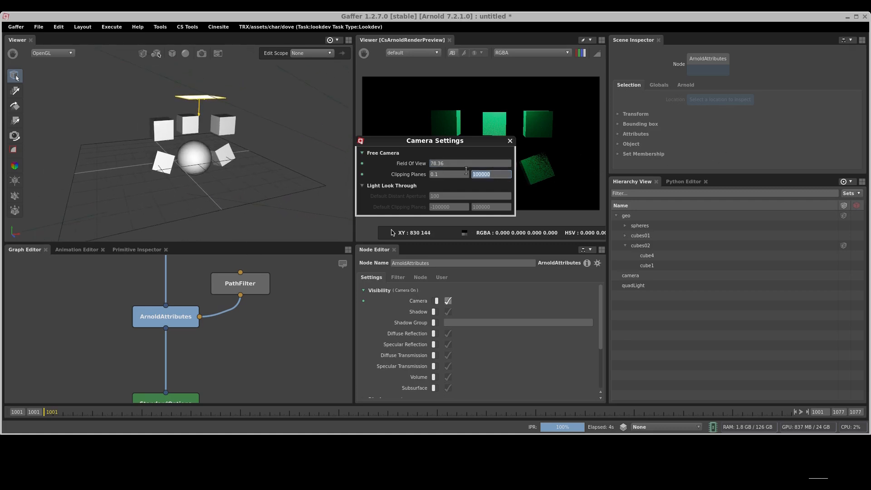
type("10")
mouse_move(217, 172)
right_mouse_down("alt")
mouse_move(290, 171)
mouse_move(189, 170)
mouse_move(234, 171)
right_mouse_up("alt")
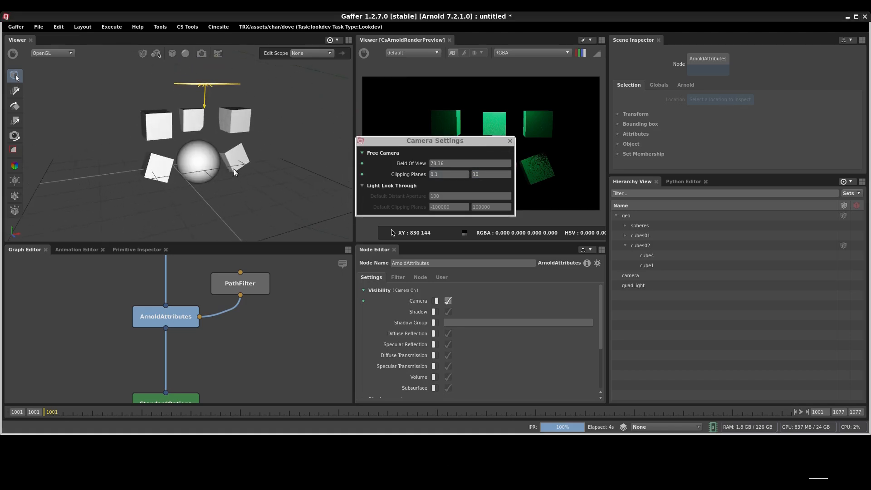
right_click(417, 175)
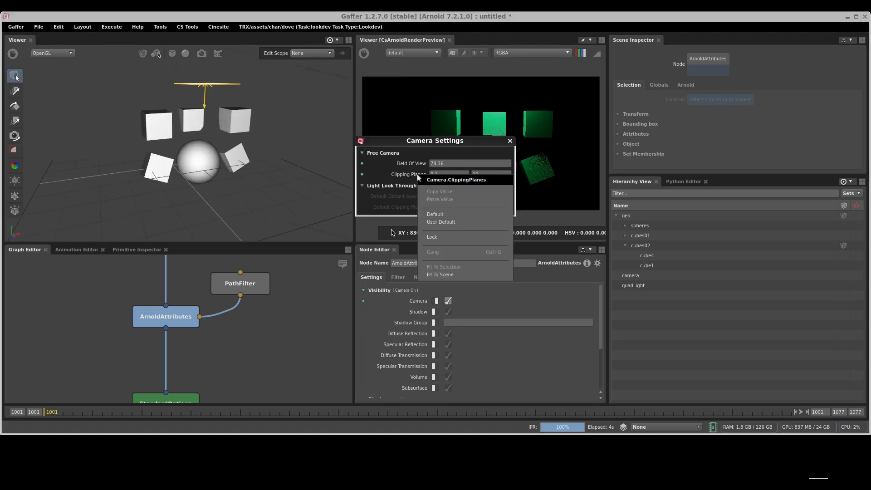
left_click(436, 215)
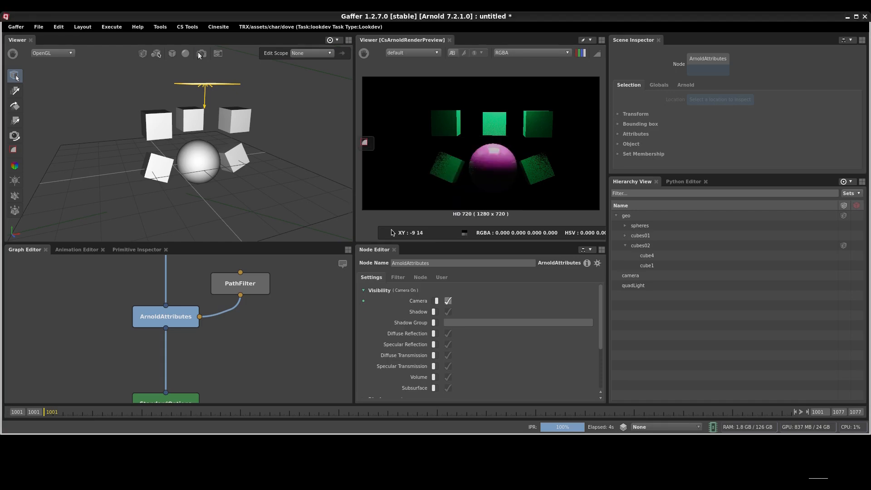
Step: Hide the viewer's grid and show it again
left_click(218, 53)
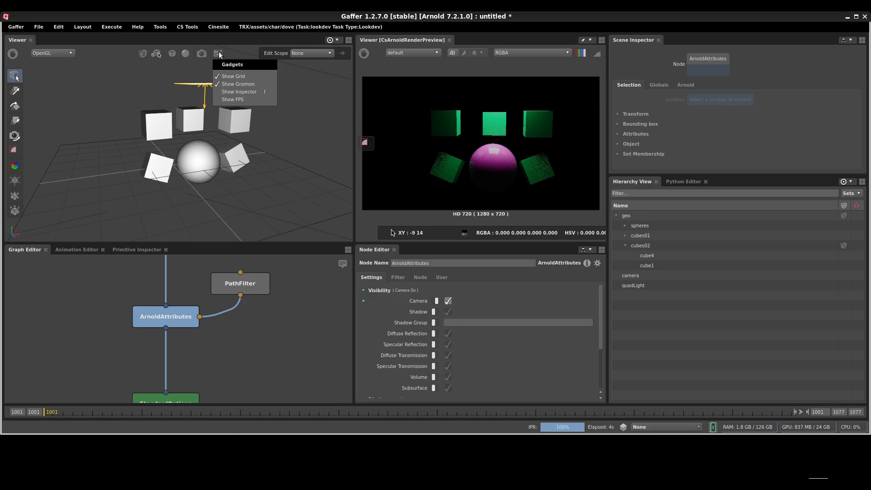
left_click(233, 76)
left_click(218, 53)
left_click(226, 77)
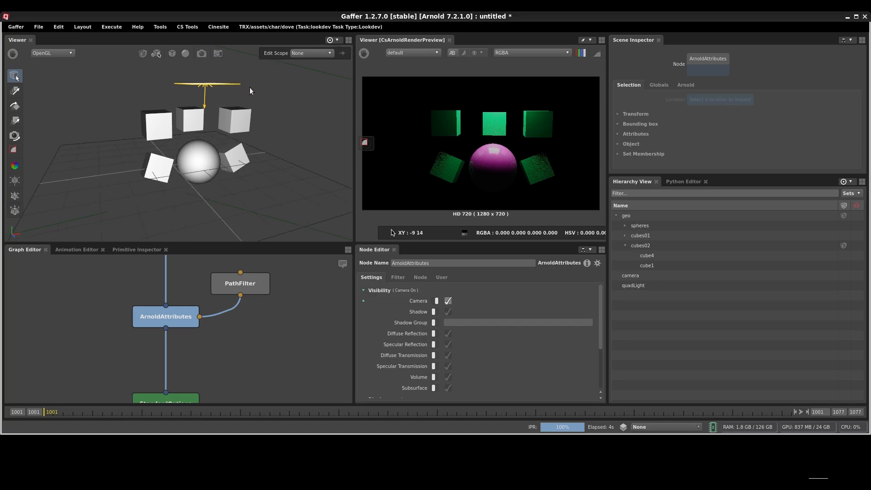
Step: Show the viewer's inspector for the selection and select the quad light in the scene
left_click(216, 54)
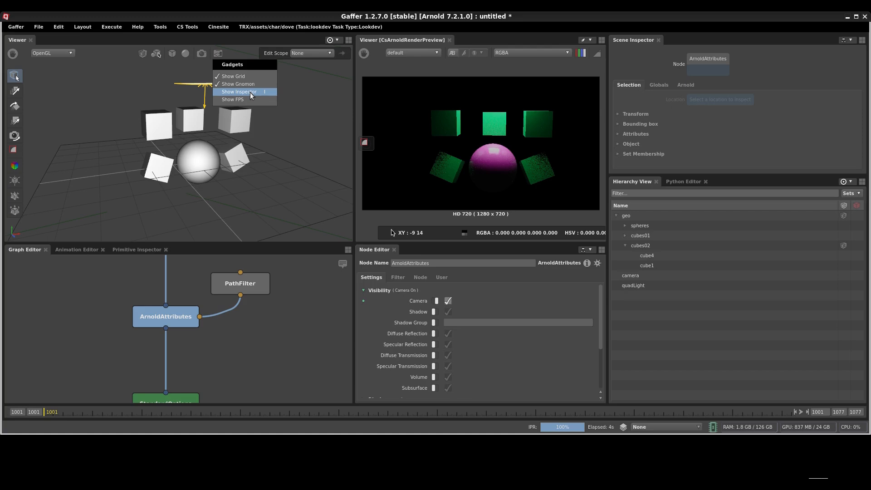
left_click(251, 94)
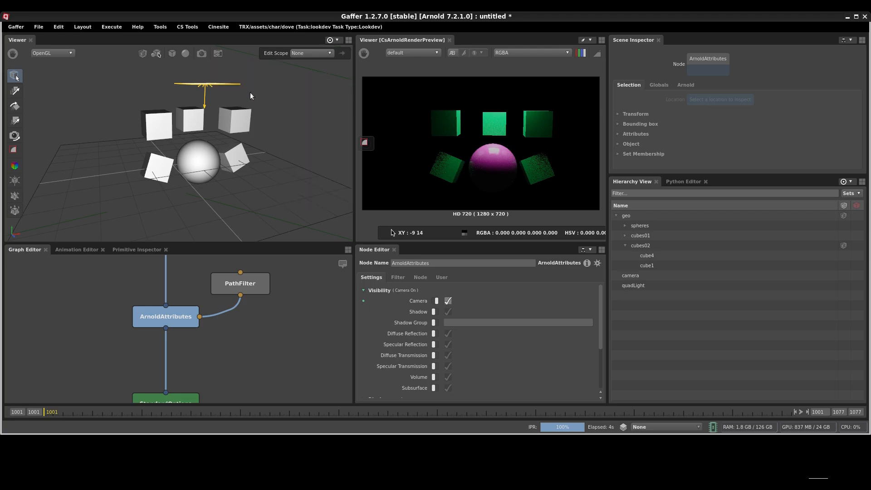
left_click(203, 84)
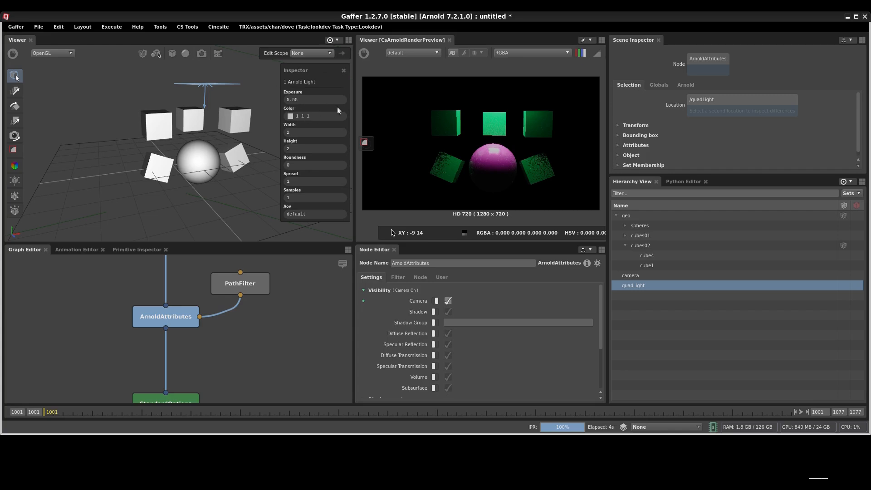
Step: Set the quad light's exposure to 5.63 in the viewer's inspector
left_click(306, 104)
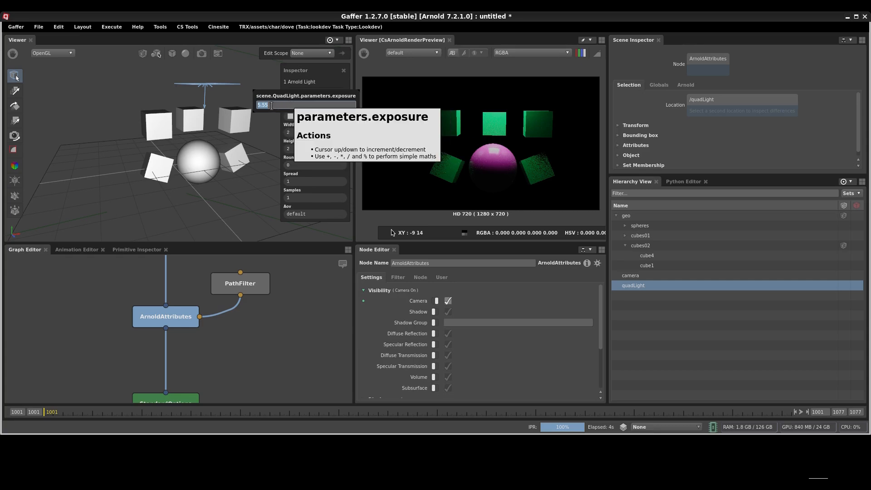
key("Up")
key("Up")
key("Up")
left_click_drag(641, 127, 88, 111, "ctrl")
left_click_drag(299, 105, 249, 139, "ctrl")
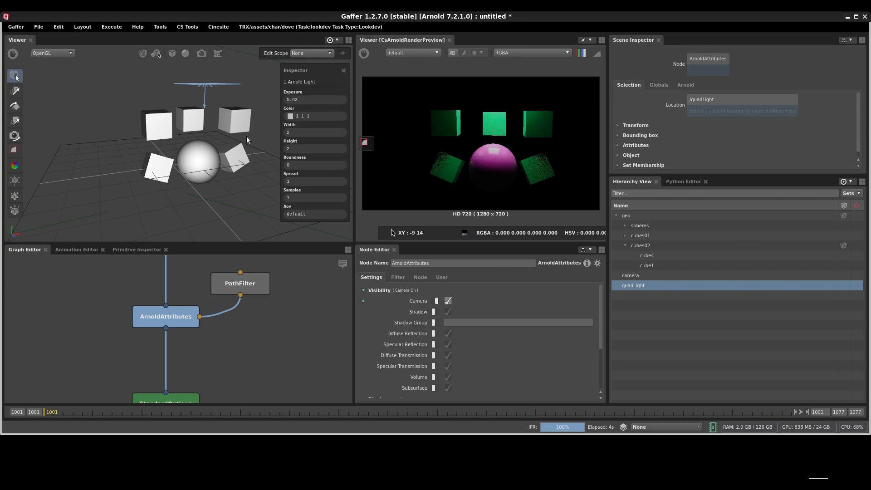
Step: Select cubes02, set the red component of its surface base color to 0.8 in the inspector, and close the inspector
left_click(649, 246)
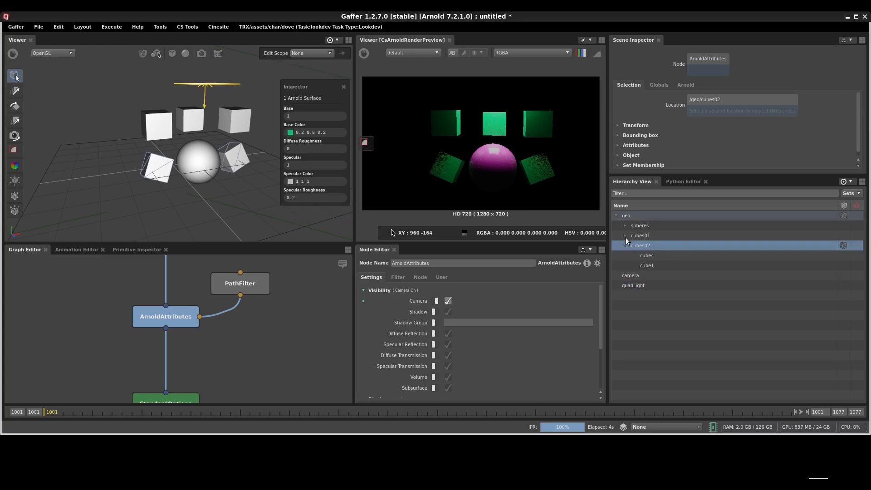
left_click(305, 135)
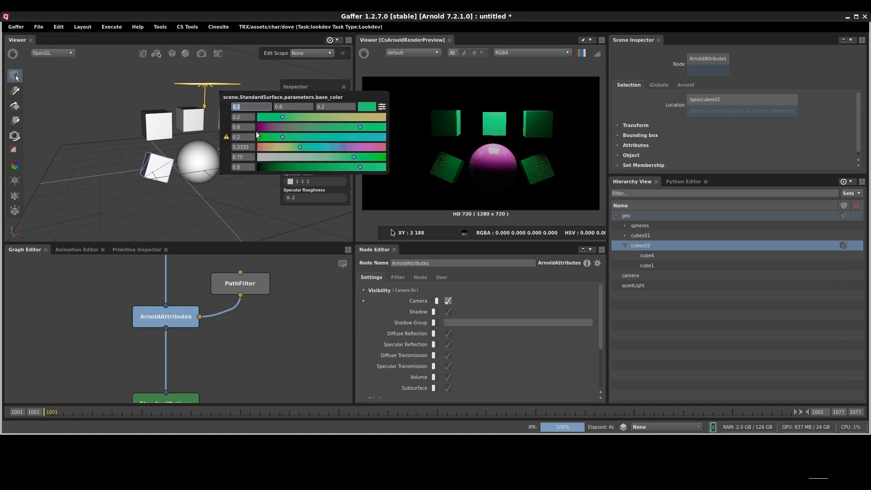
double_click(248, 118)
type("8")
key("Return")
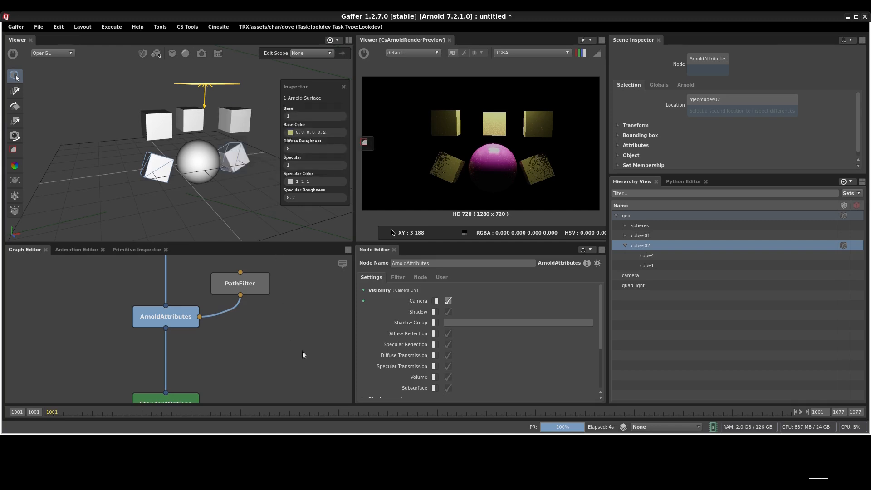
left_click(344, 87)
Step: Select cube3 in the viewer and cycle through the translate, rotate and scale tools, ending on the selection tool
left_click(15, 106)
left_click(15, 76)
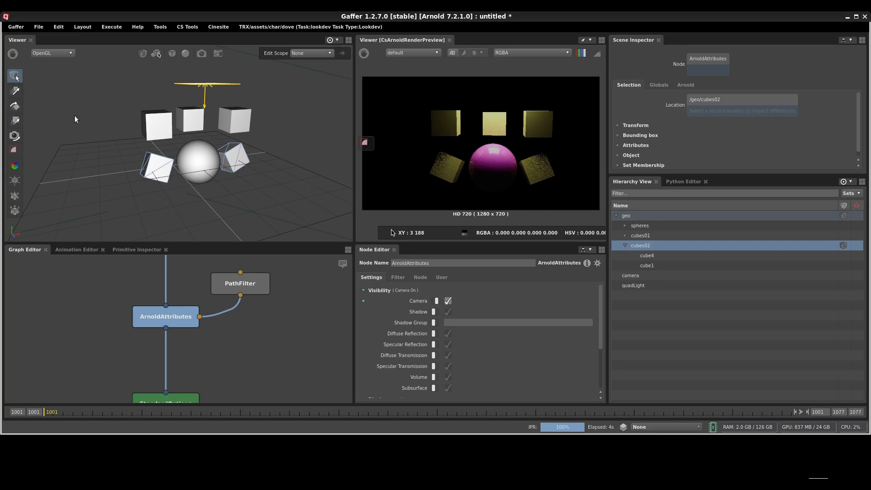
left_click(153, 131)
key("q")
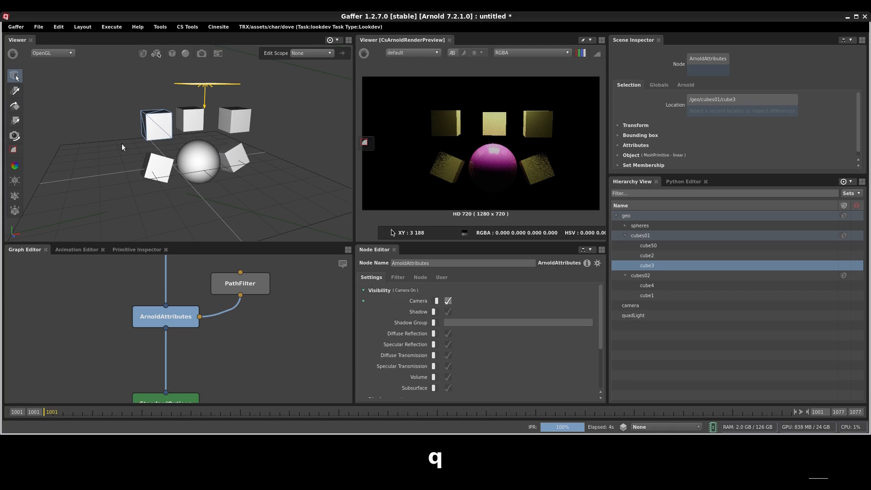
key("w")
key("e")
key("r")
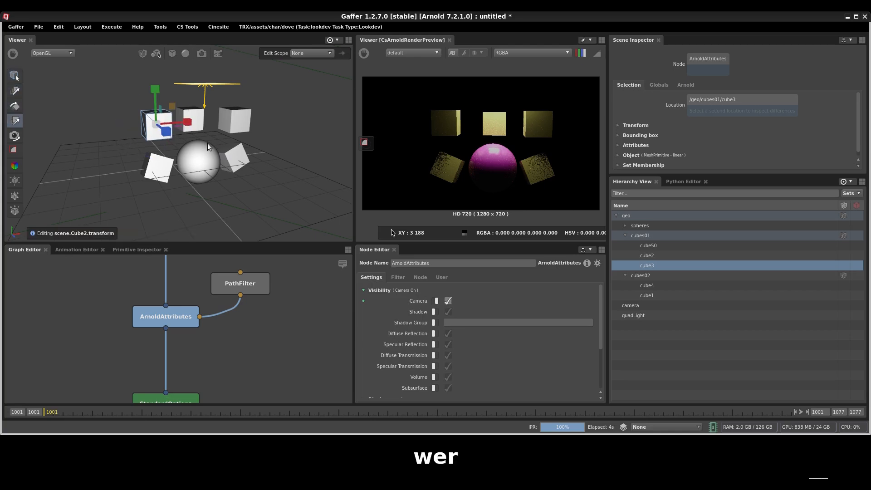
key("q")
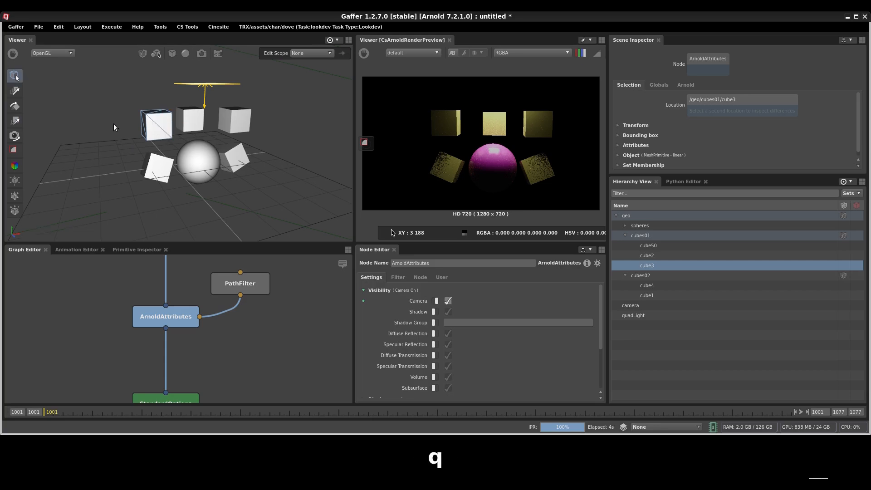
Step: Switch the OpenGL viewer from the perspective view to the render camera
left_click(201, 53)
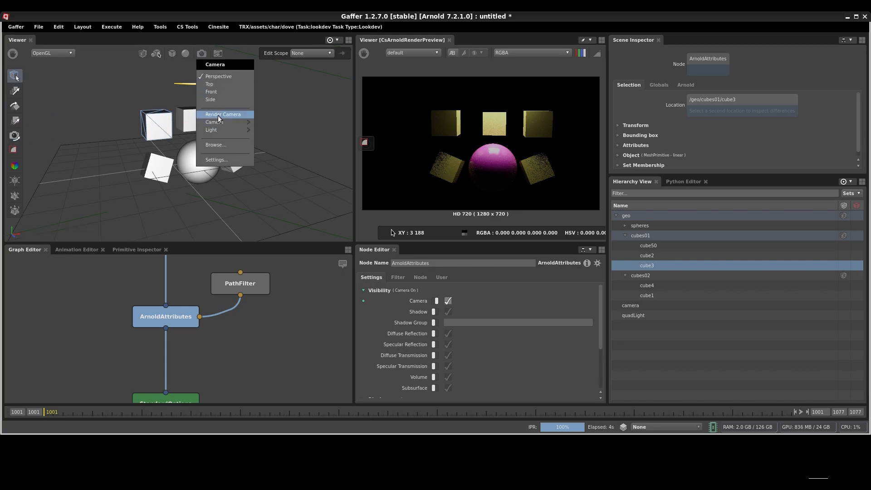
left_click(218, 114)
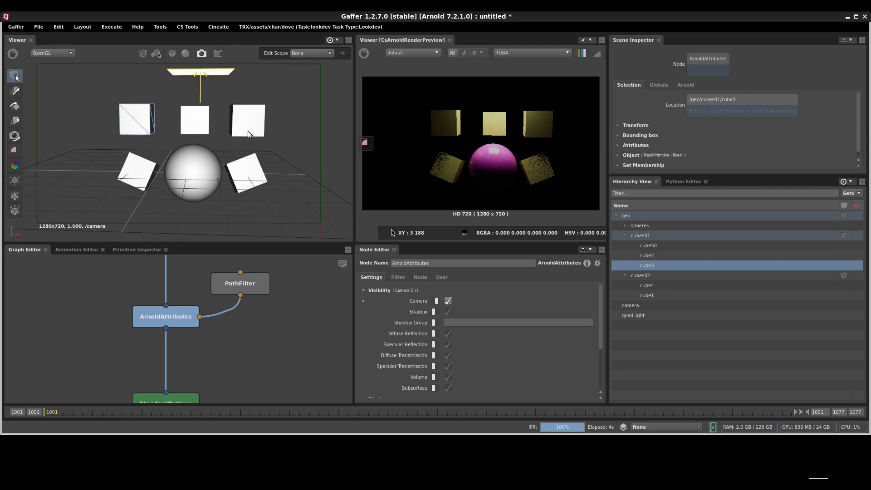
Step: Nudge the render camera's framing slightly with the camera tool and turn the tool off
left_click(14, 135)
scroll(196, 130, "up", 3)
scroll(197, 131, "down", 2)
middle_click_drag(163, 132, 162, 133, "alt")
left_click(15, 136)
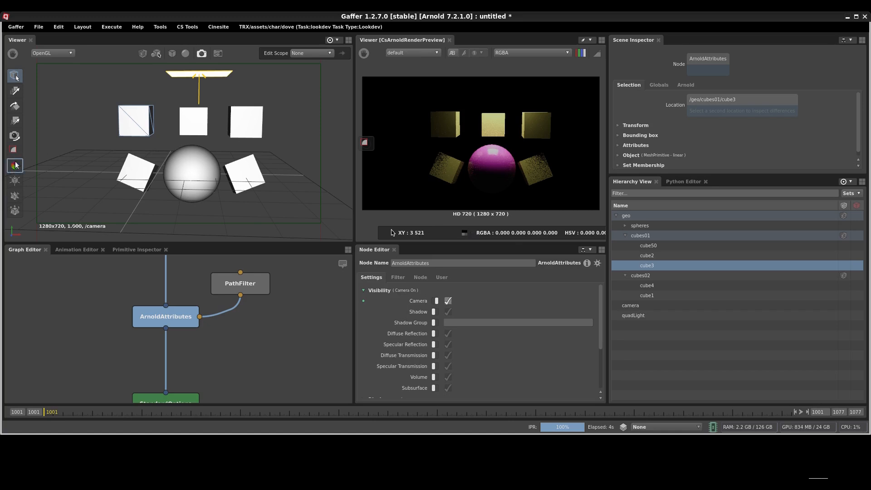
Step: Return the OpenGL viewer from the render camera to the default perspective view and widen the render preview viewer
left_click(202, 53)
left_click(209, 77)
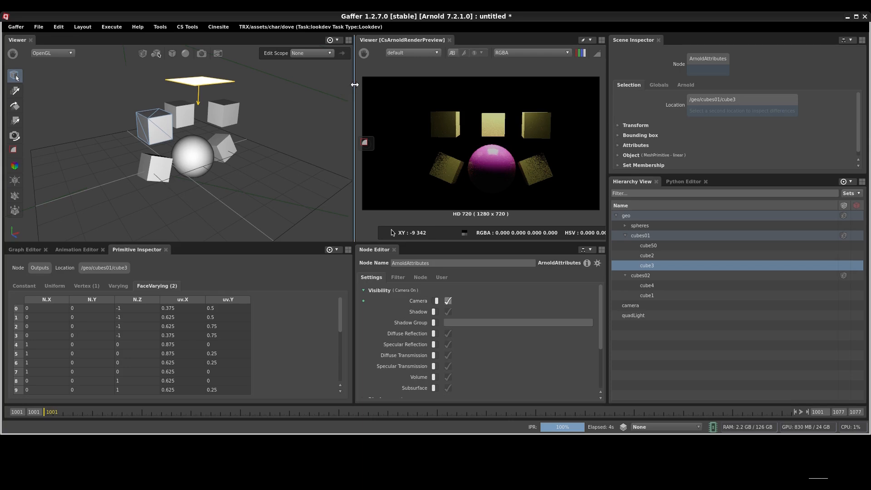
left_click_drag(355, 84, 143, 93)
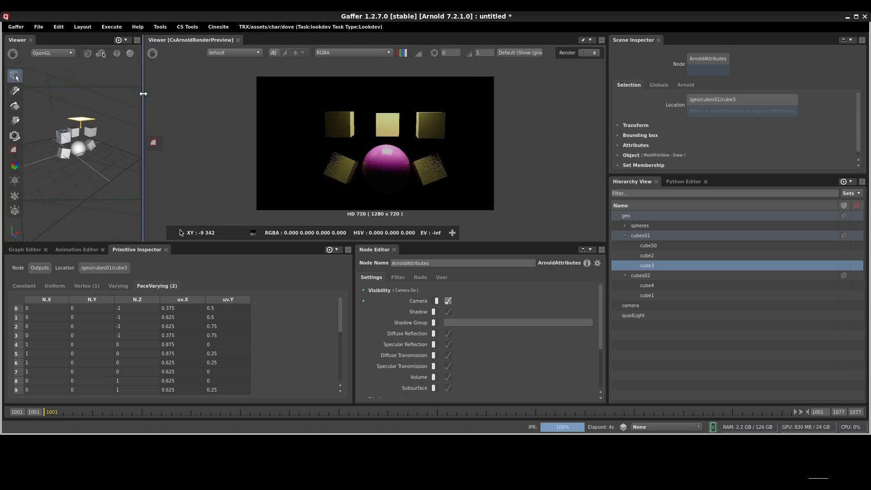
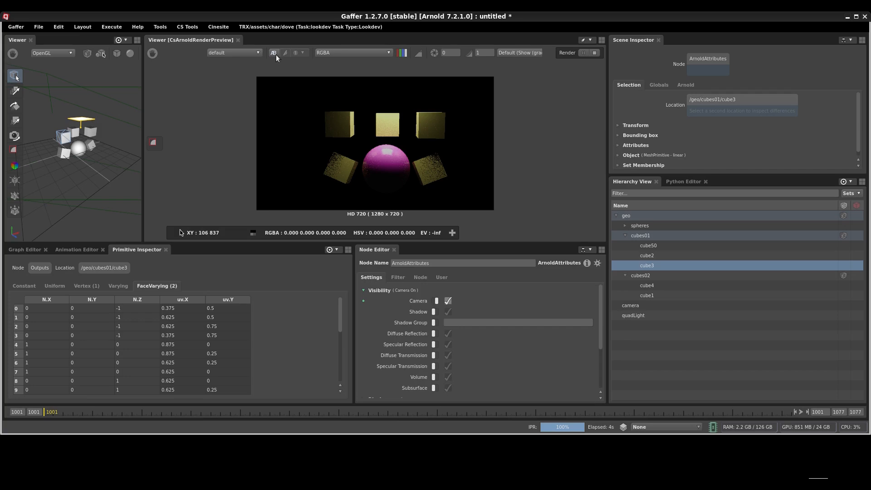
Step: Select the CsArnoldRenderPreview node in the graph and take a snapshot of the current render in its catalogue
left_click(25, 249)
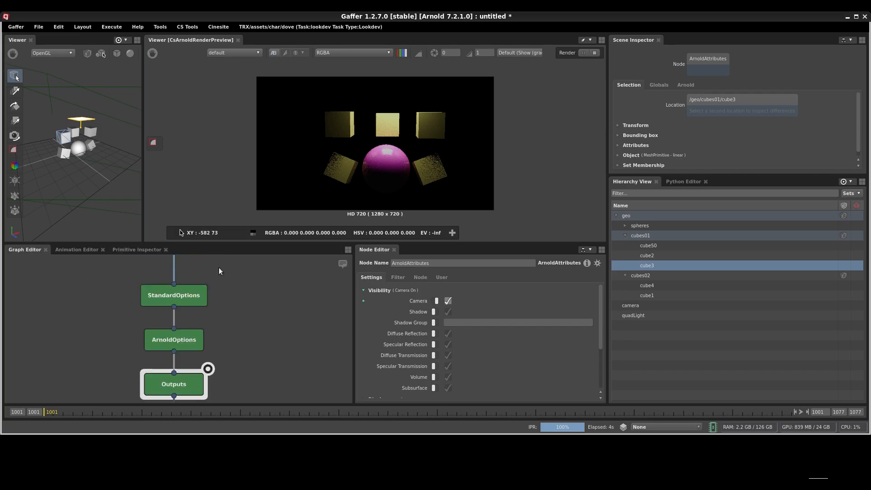
left_click(227, 322)
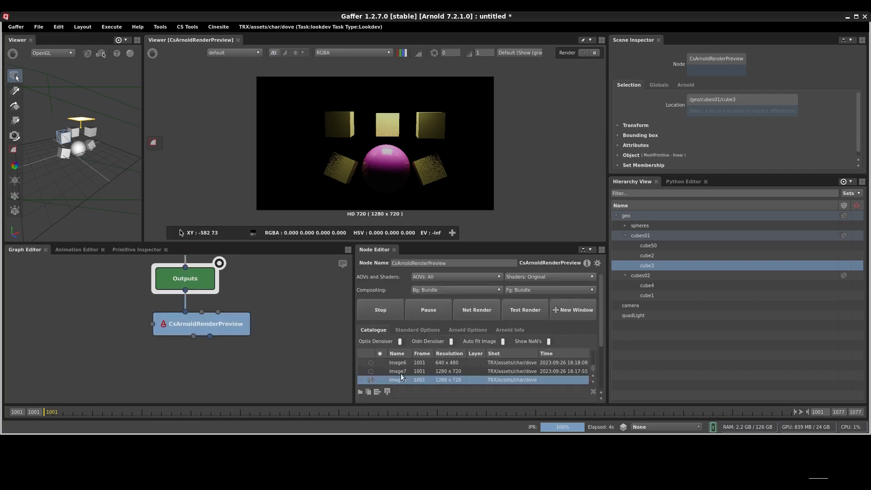
left_click(368, 392)
Step: Select cubes02 in the hierarchy and set the red component of its base color to 0.2 in the viewer's inspector
left_click(89, 131)
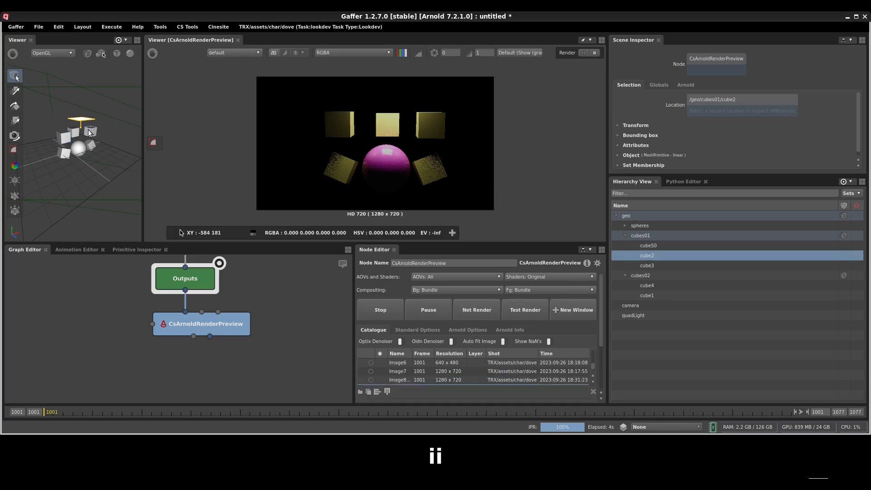
left_click(641, 275)
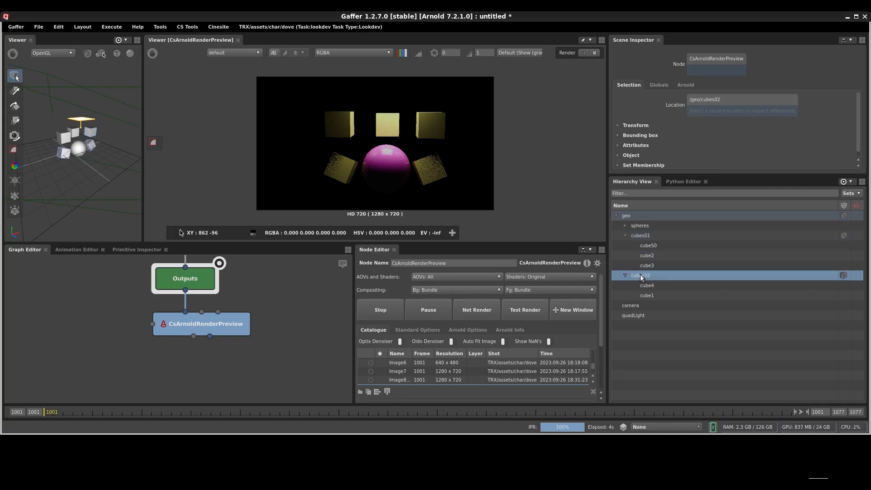
key("i")
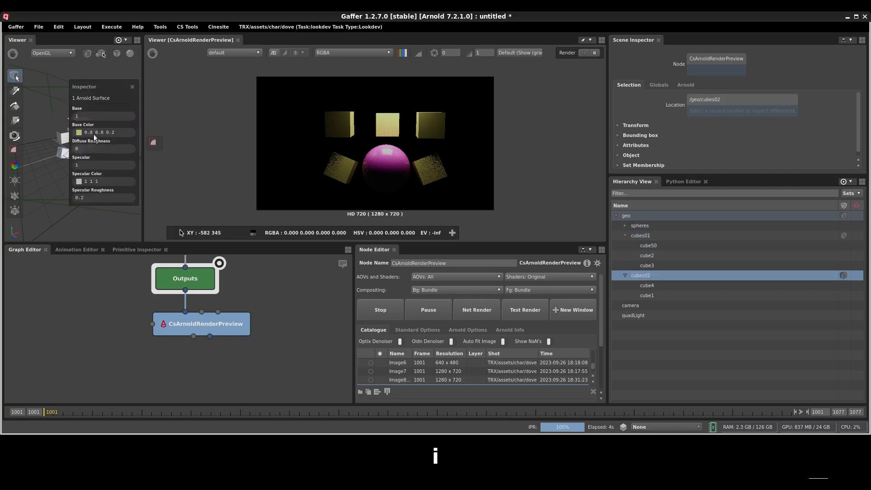
left_click(92, 133)
left_click(31, 120)
type("0.2")
key("Tab")
left_click(83, 68)
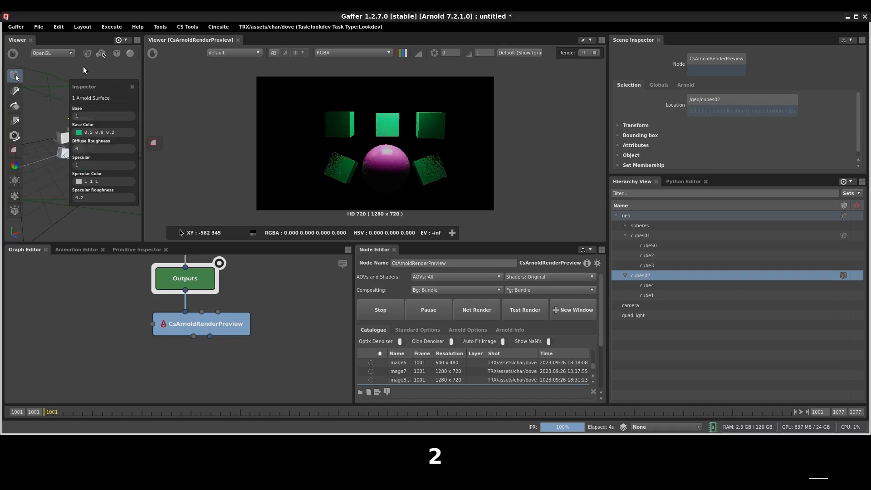
Step: Flip between the live Image8 and its snapshot in the catalogue, leaving the snapshot displayed, and close the inspector
scroll(394, 377, "down", 2)
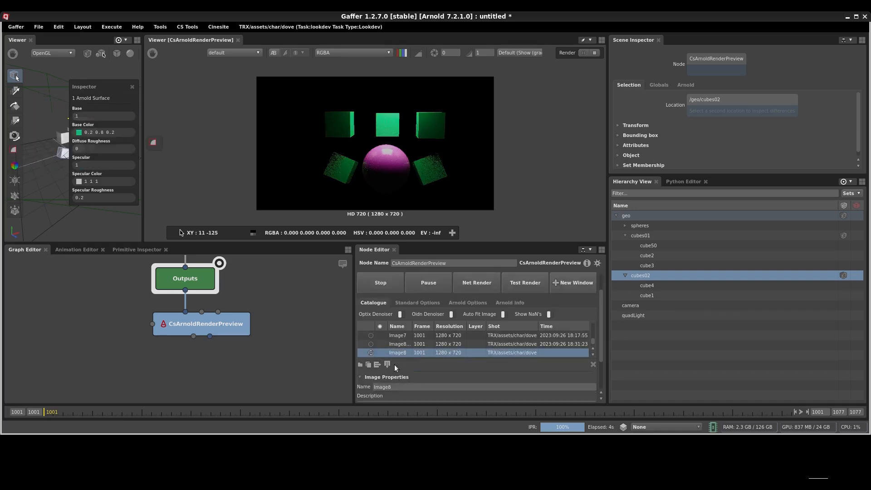
left_click(405, 344)
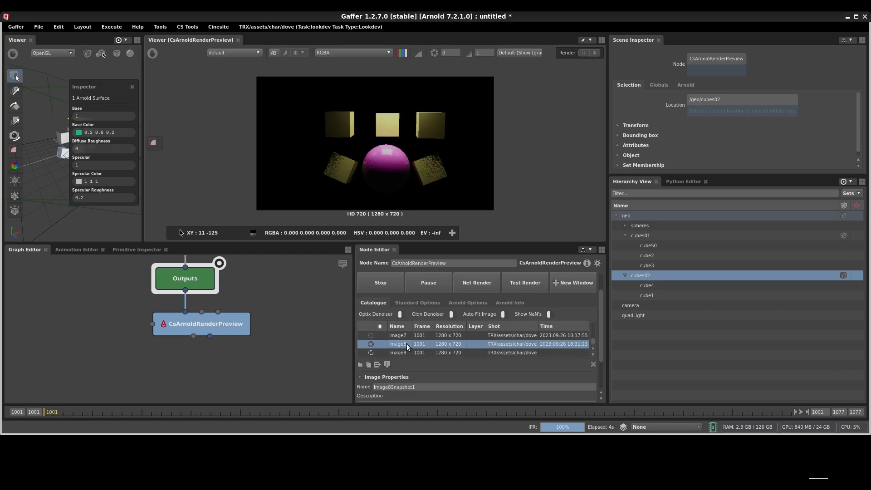
key("Down")
key("Up")
left_click(131, 86)
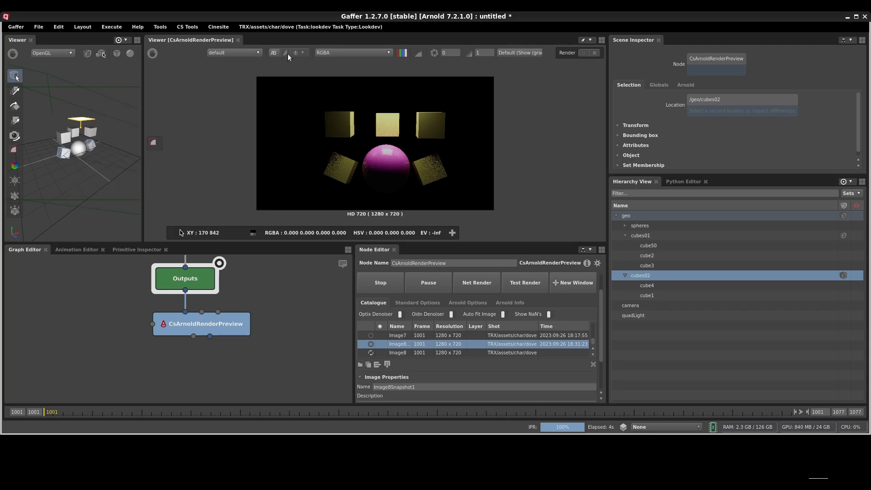
Step: Assign output index 1 to Image8 and 2 to its snapshot, and set the render viewer's compare mode to Replace
left_click(379, 344)
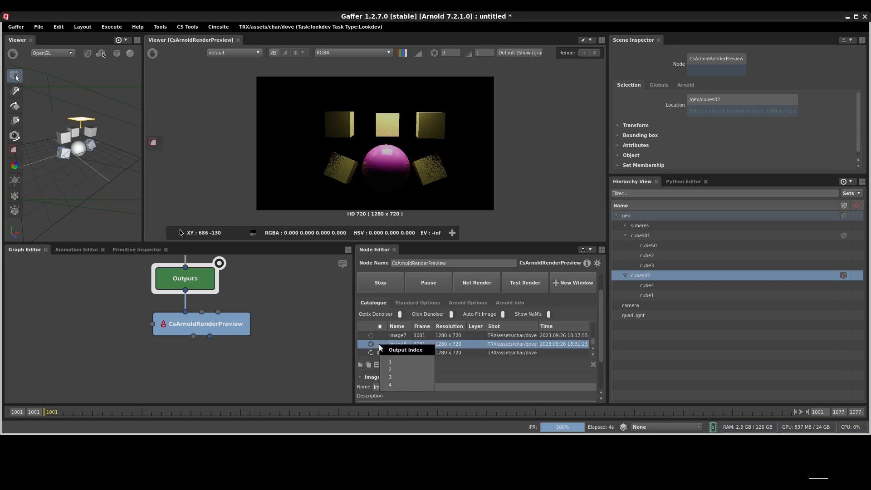
left_click(394, 370)
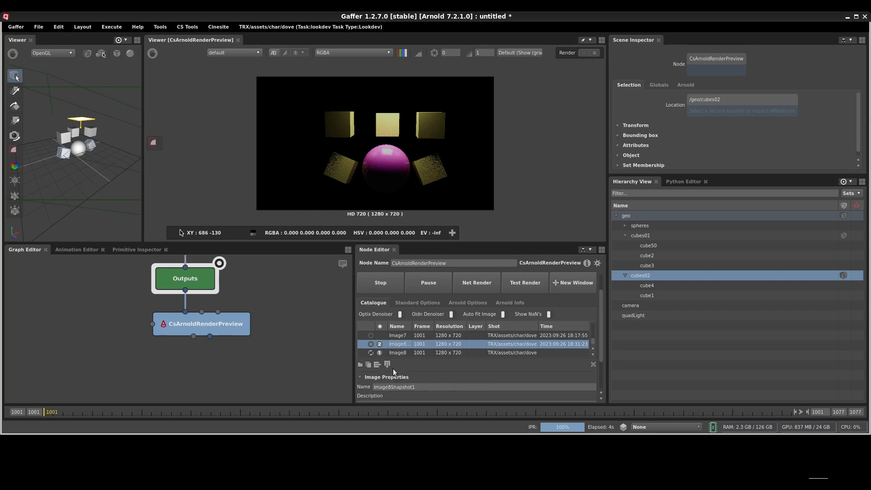
left_click(274, 52)
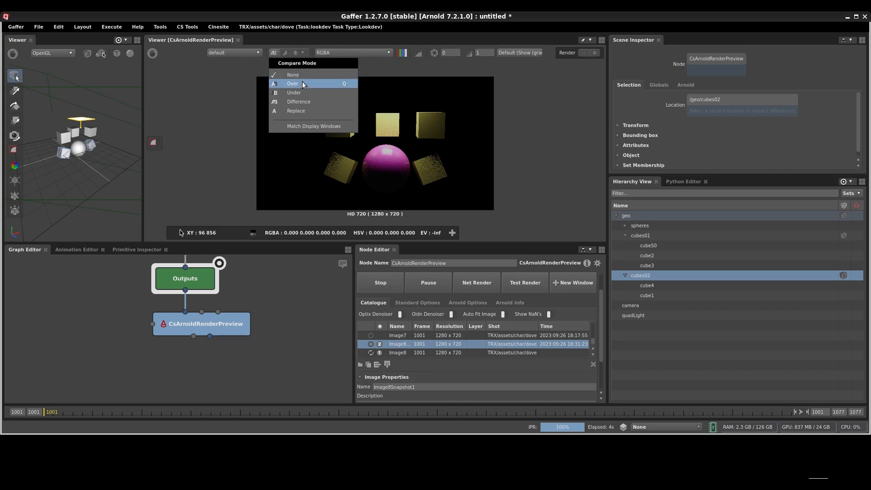
left_click(309, 110)
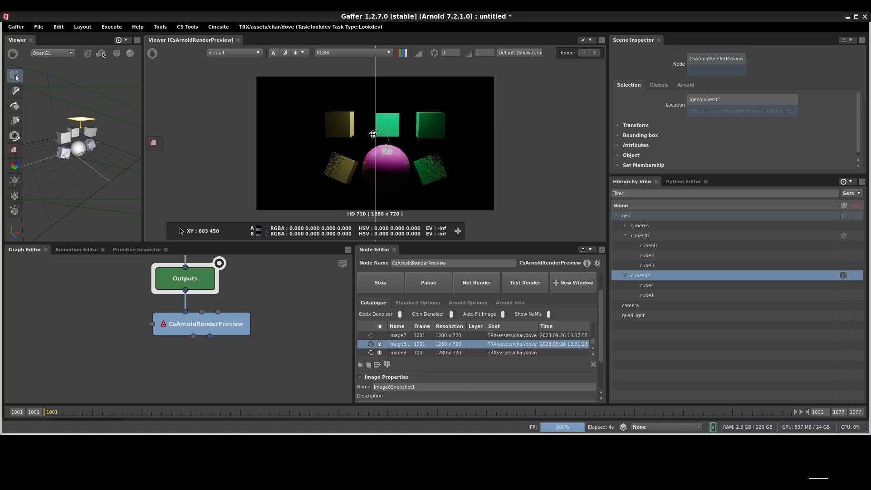
Step: Slide the comparison wipe across the render, review the comparison image options, and toggle the wipe off and on
left_click_drag(373, 136, 342, 157)
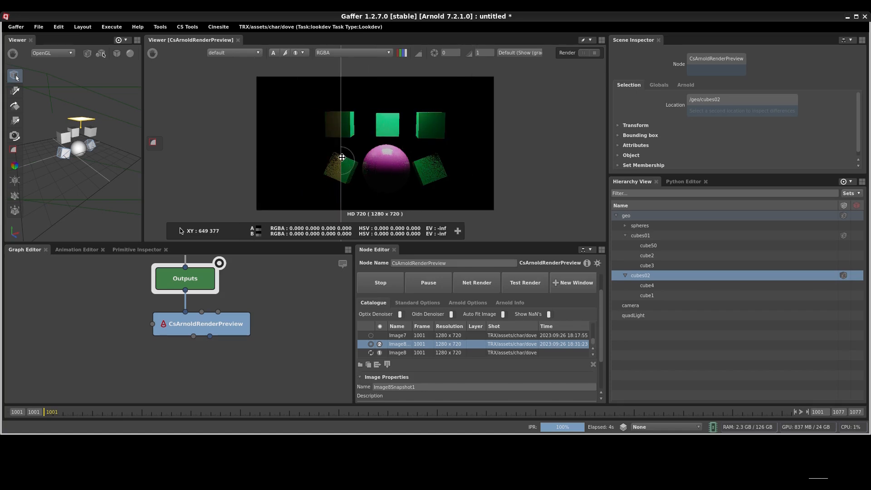
left_click(299, 53)
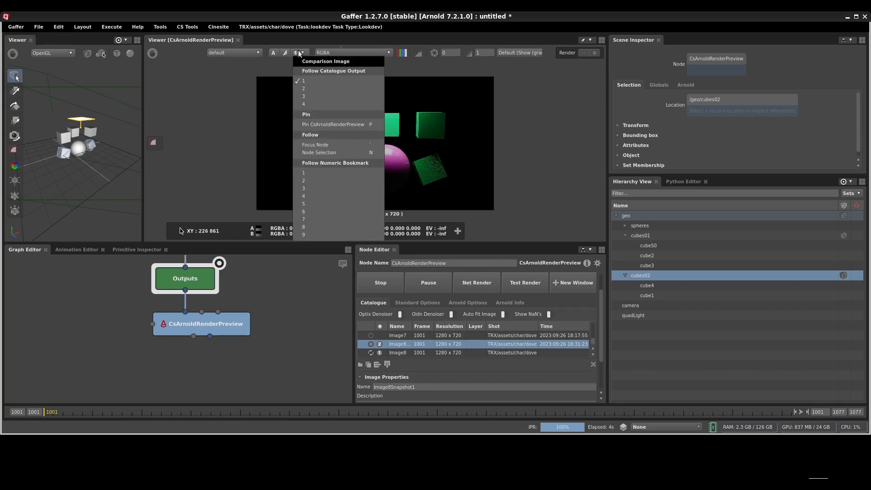
left_click(273, 91)
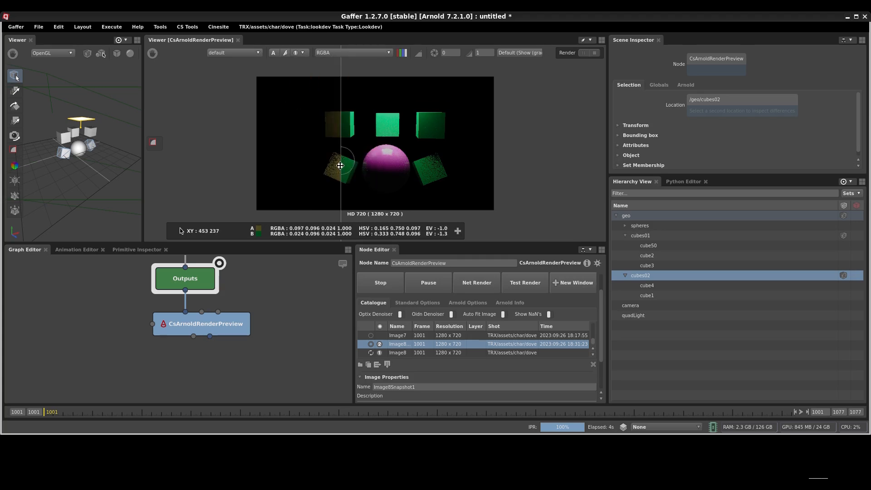
left_click_drag(340, 165, 442, 167)
left_click_drag(426, 166, 382, 160)
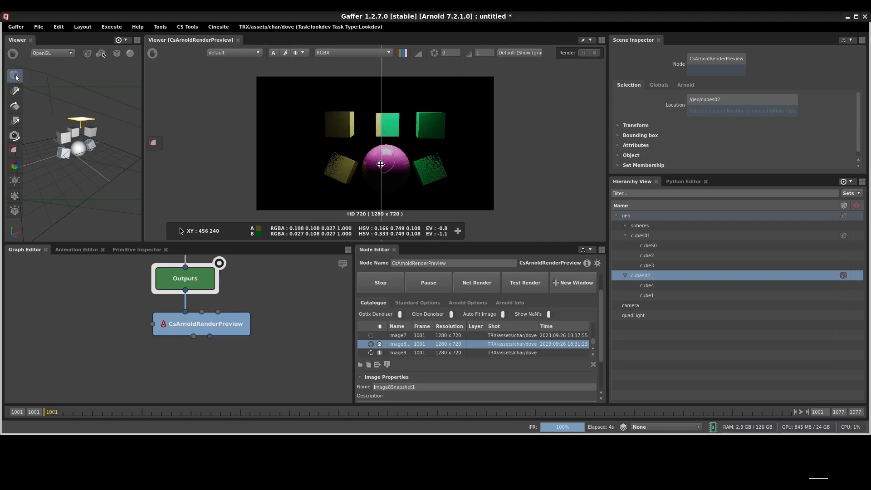
left_click(285, 53)
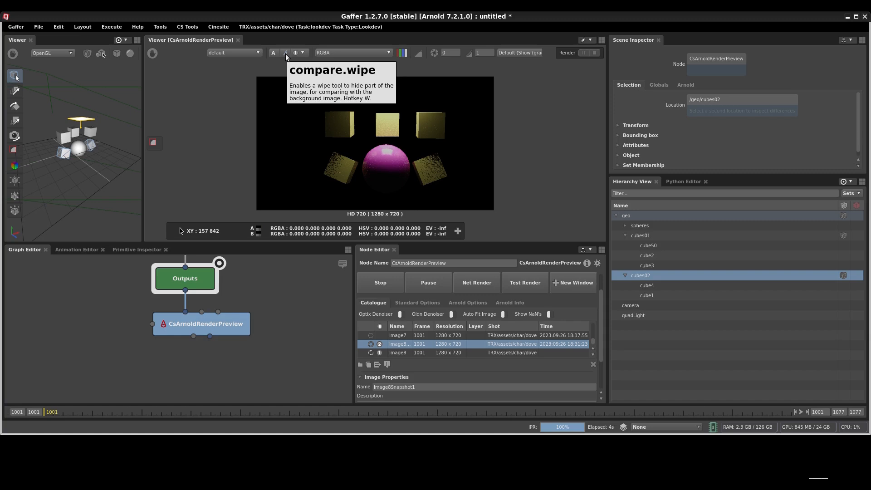
left_click(285, 53)
Step: Switch the compare mode to Under and disable the comparison wipe
left_click(272, 52)
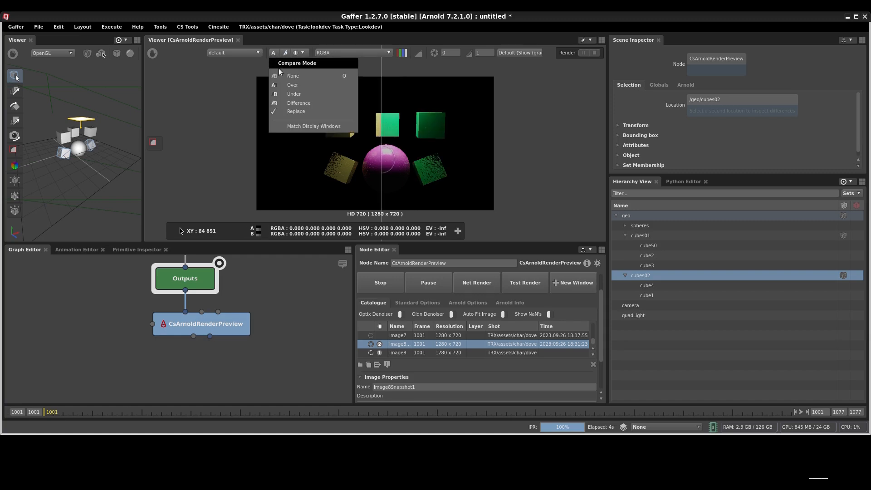
left_click(287, 94)
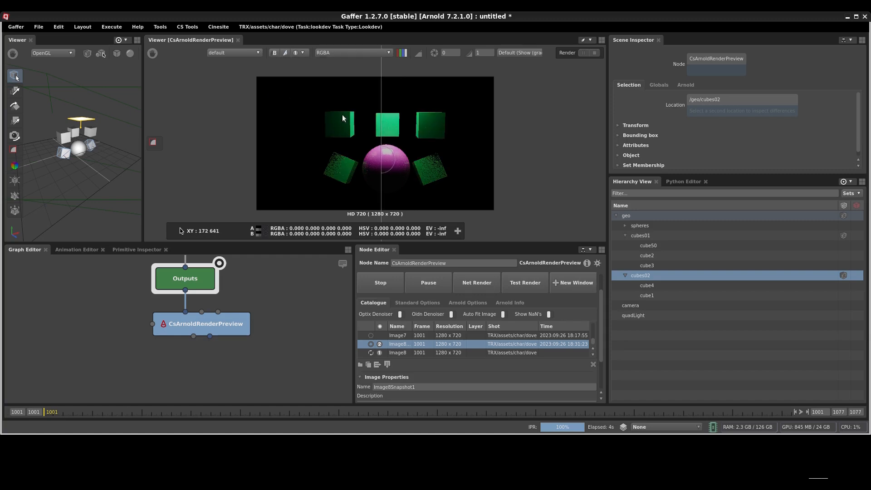
left_click(287, 51)
Step: Toggle the image comparison on and off repeatedly to compare the snapshot with Image8, ending with the comparison off
key("q")
key("q")
key("q")
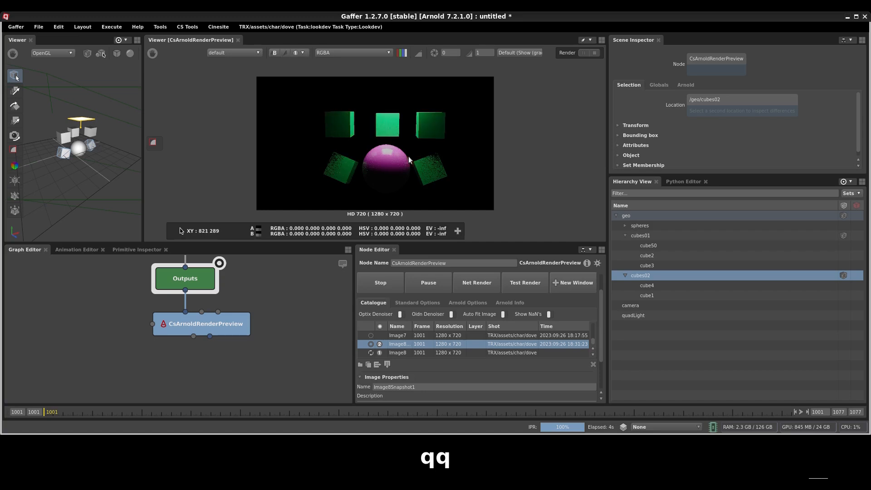
key("q")
key("q")
key("q")
key("q")
key("q")
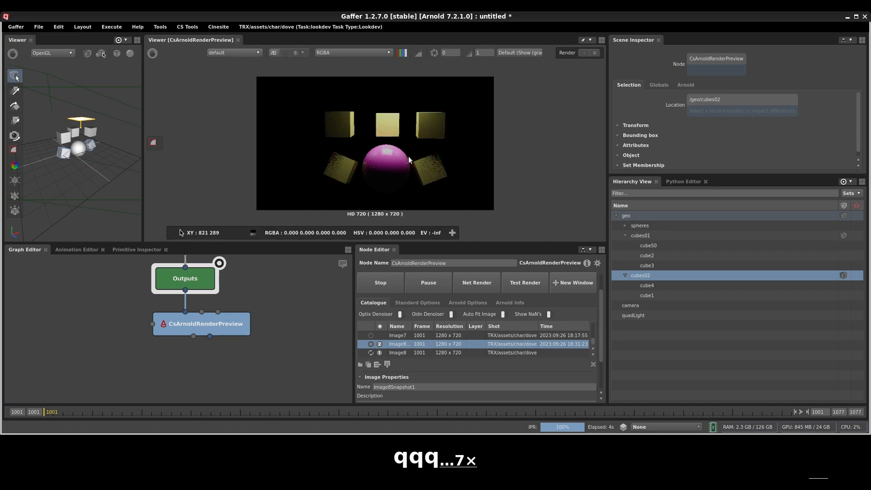
key("q")
key("q")
key("q")
key("q")
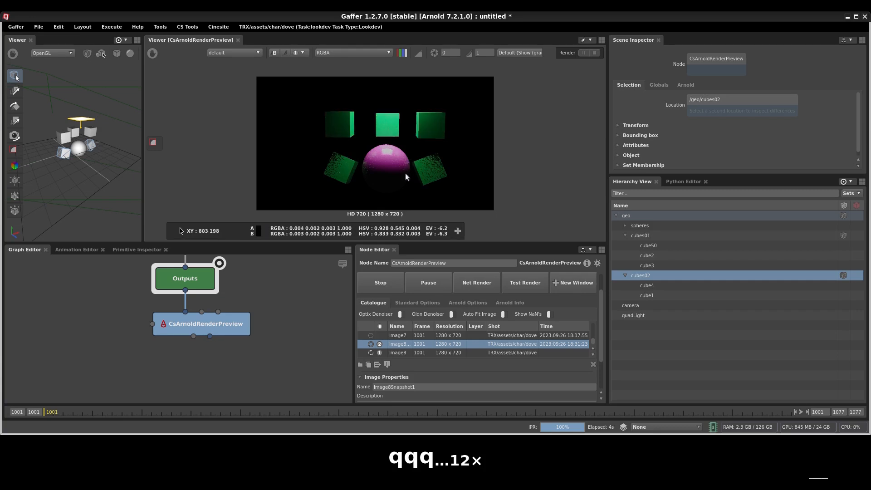
key("q")
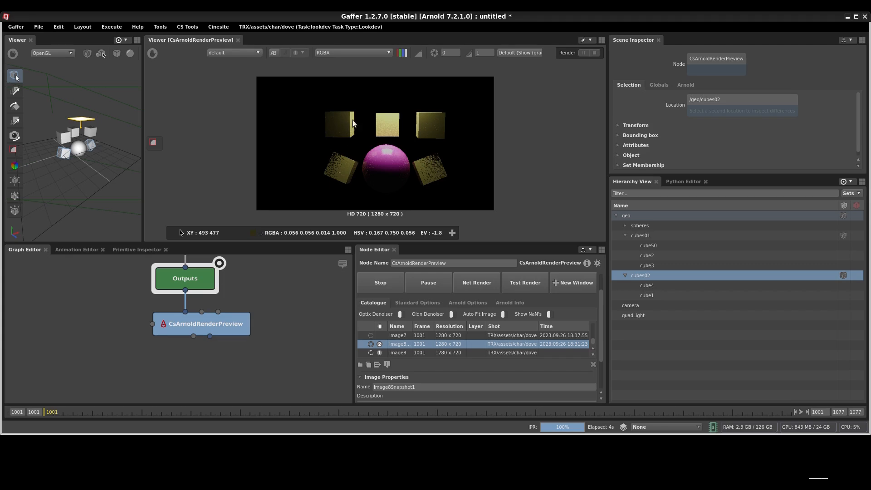
Step: Draw a color inspection area over each of the three upper cubes in the render, repositioning the middle one
scroll(387, 124, "up", 4)
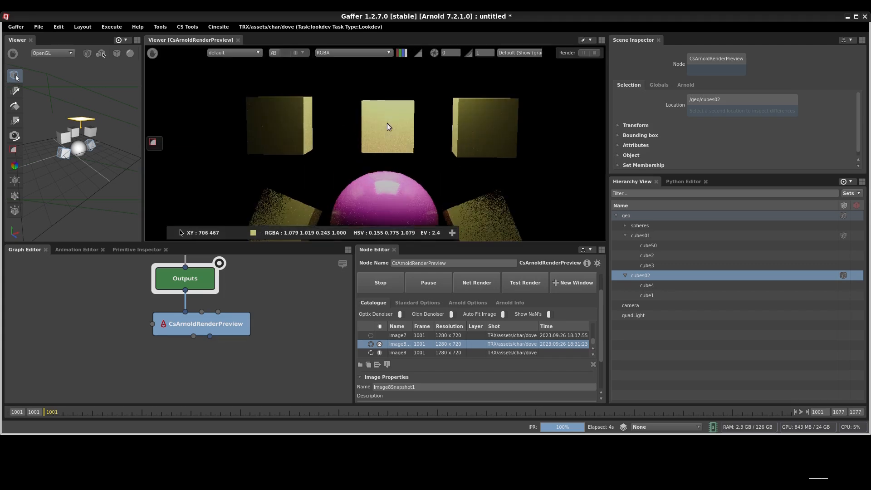
left_click(371, 111, "ctrl")
left_click_drag(370, 110, 407, 143, "ctrl")
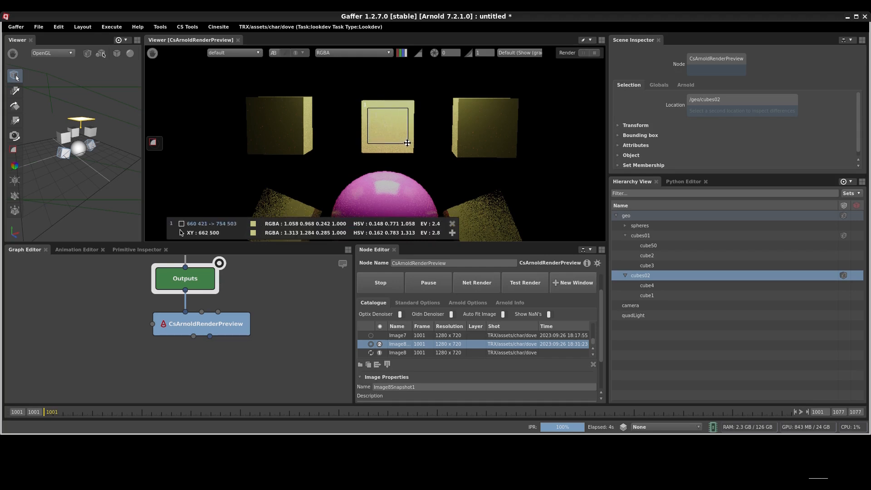
left_click_drag(368, 123, 385, 128)
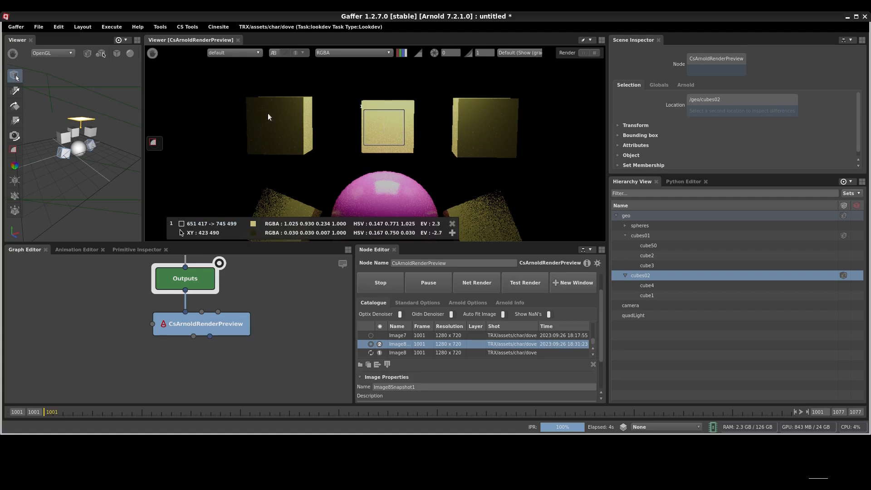
left_click_drag(257, 105, 292, 146)
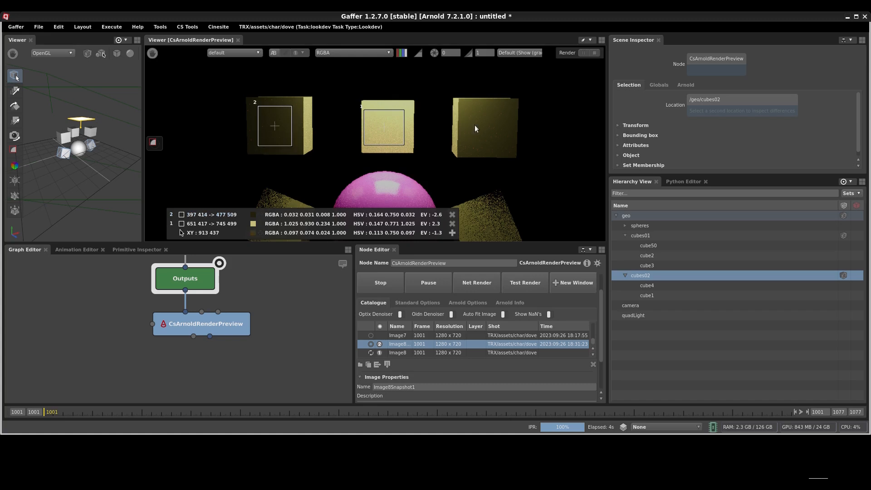
left_click_drag(470, 109, 508, 154)
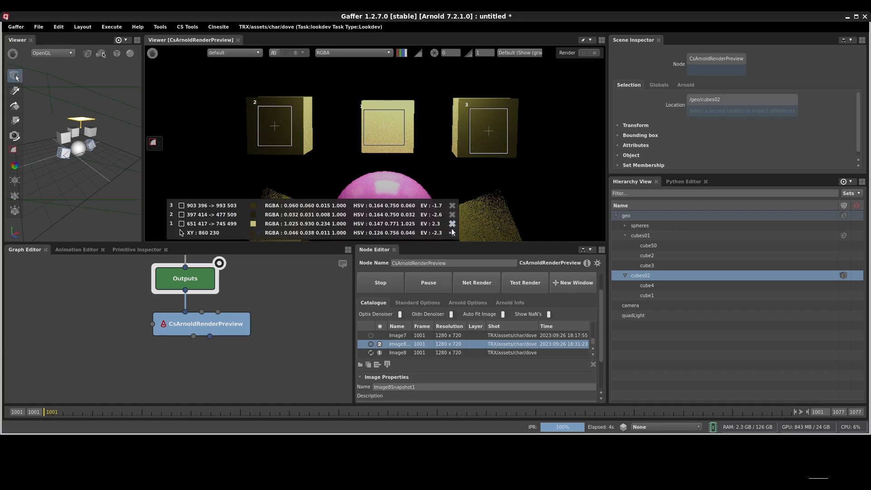
Step: Delete the color inspection areas over the two outer cubes, keeping the middle one
mouse_move(295, 102)
left_click(295, 103)
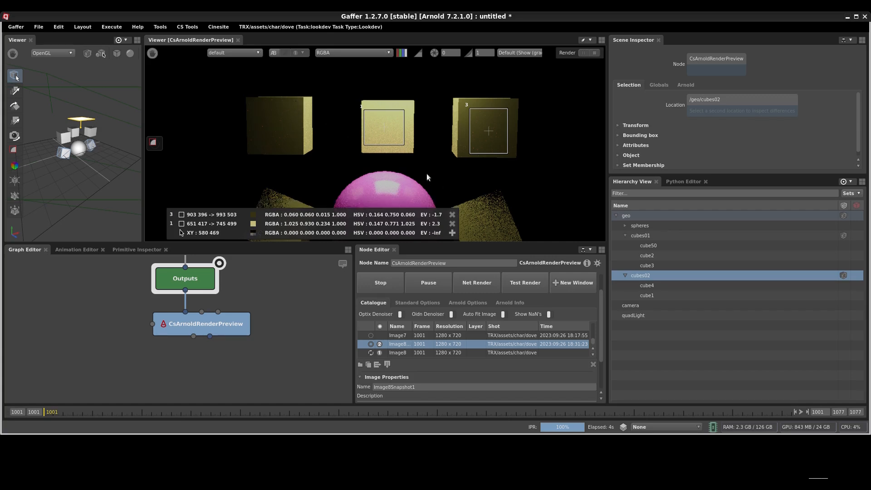
left_click(452, 214)
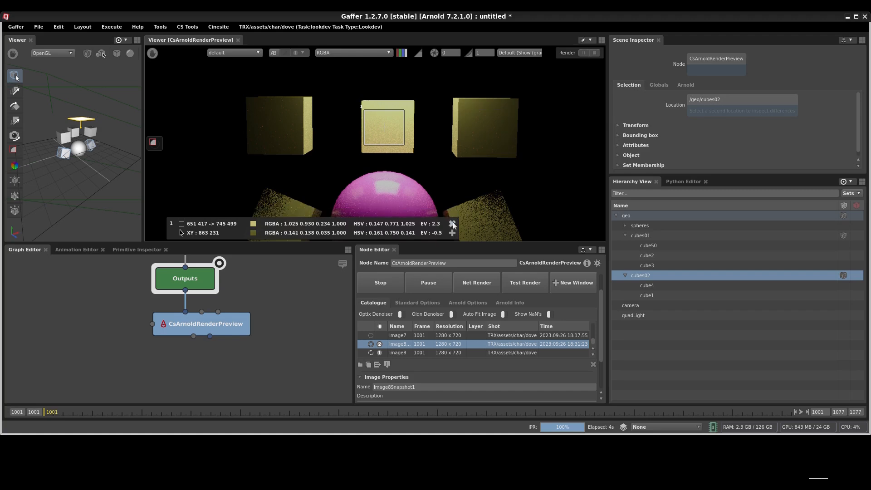
Step: Delete the remaining color inspection area and cycle the displayed image layer through diffuse_direct and specular_direct, returning to RGBA
left_click(453, 224)
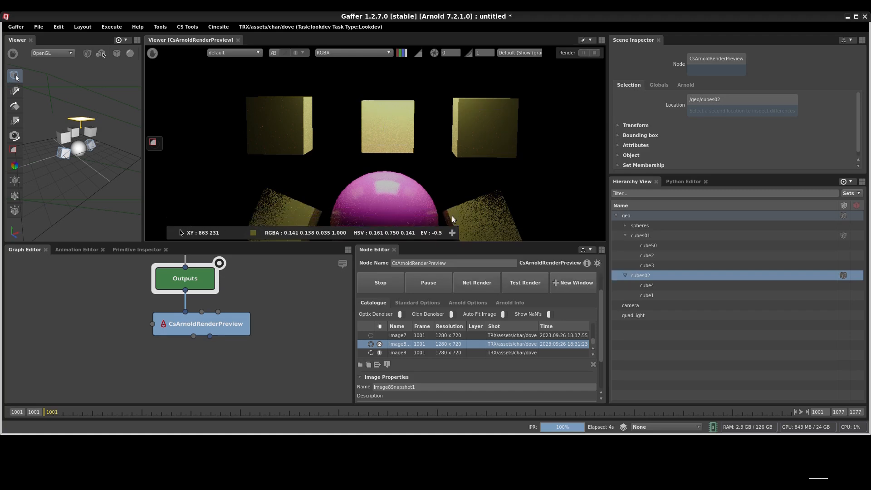
left_click(373, 53)
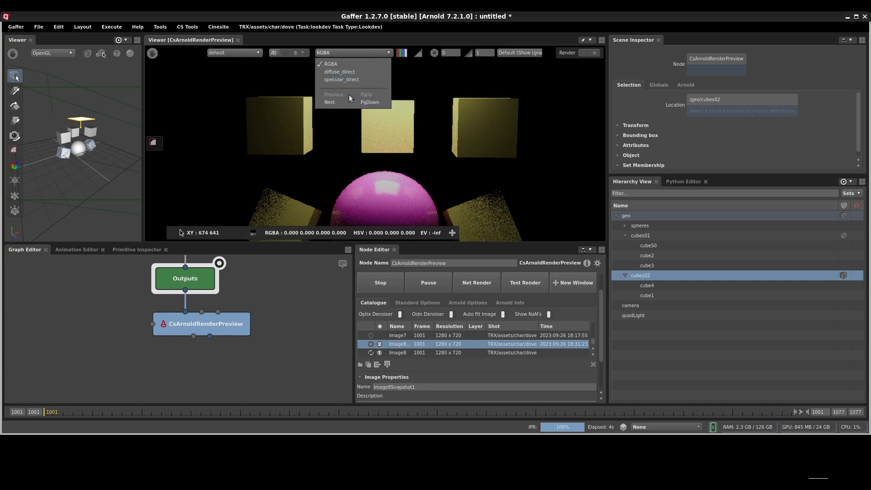
key("Page_Down")
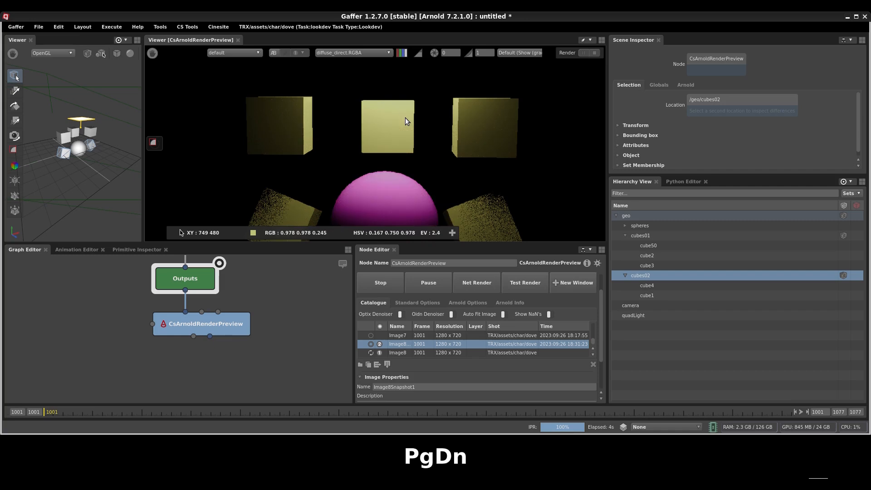
key("Page_Down")
key("Page_Up")
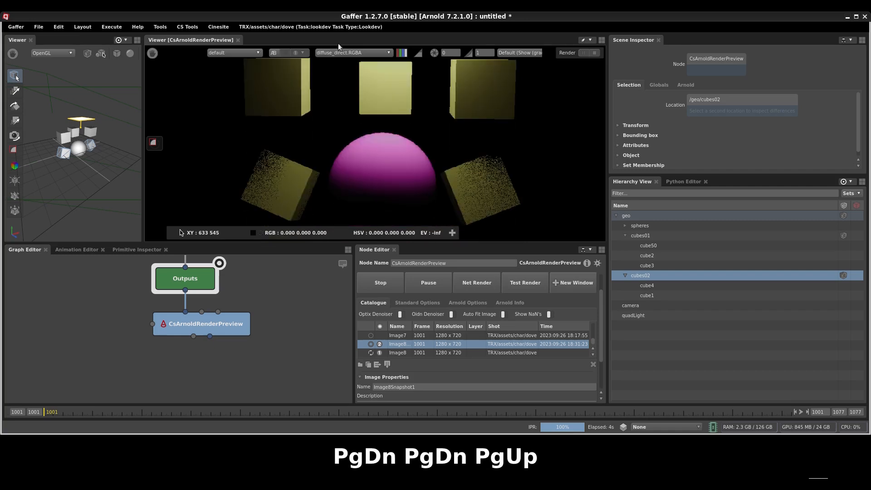
key("Page_Up")
key("Page_Down")
key("Page_Down")
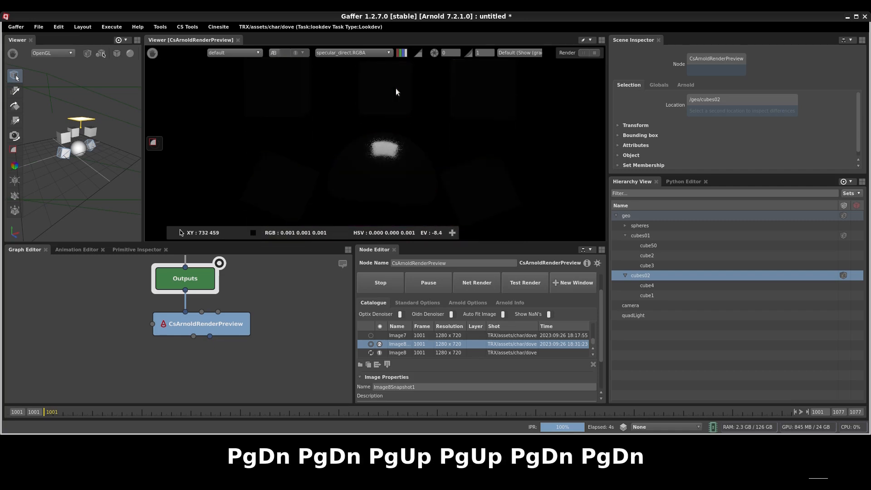
key("Page_Up")
key("Page_Up")
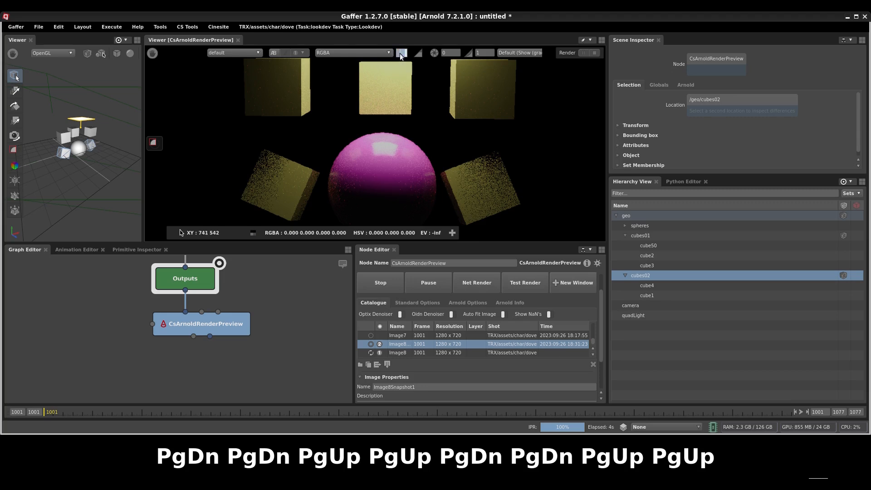
Step: Isolate the red, green, blue and alpha channels of the render in turn, restore full color, and toggle the clipping display on and off
scroll(418, 110, "down", 2)
key("r")
key("g")
key("b")
key("a")
key("a")
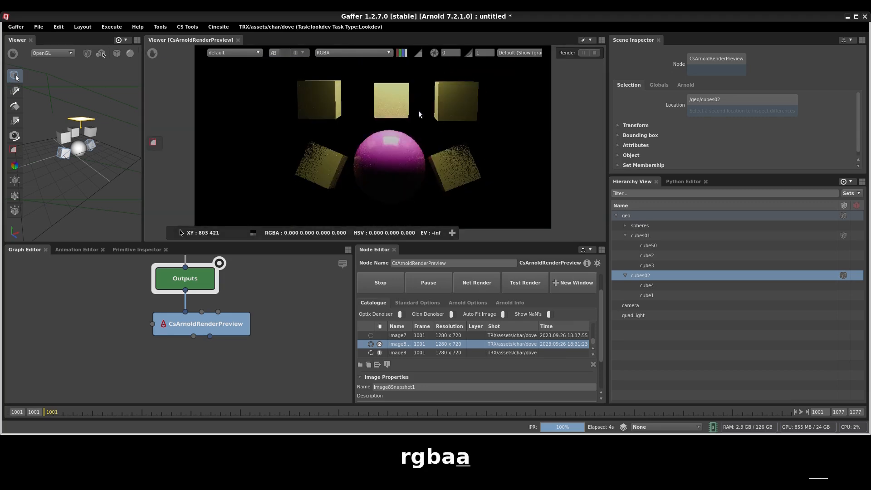
left_click(418, 53)
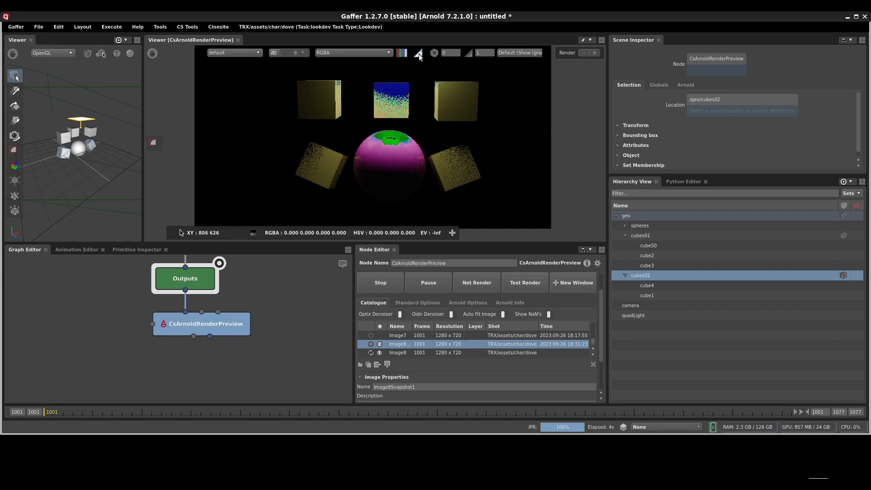
left_click(418, 54)
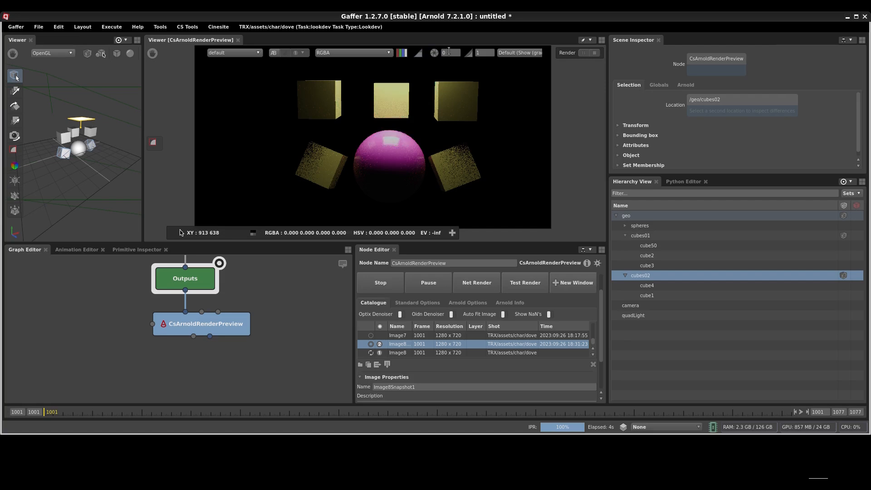
Step: Raise the render viewer's exposure to 0.8 and gamma to 1.98, and switch both adjustments back to their defaults
left_click_drag(447, 53, 527, 55, "ctrl")
key("ctrl+z")
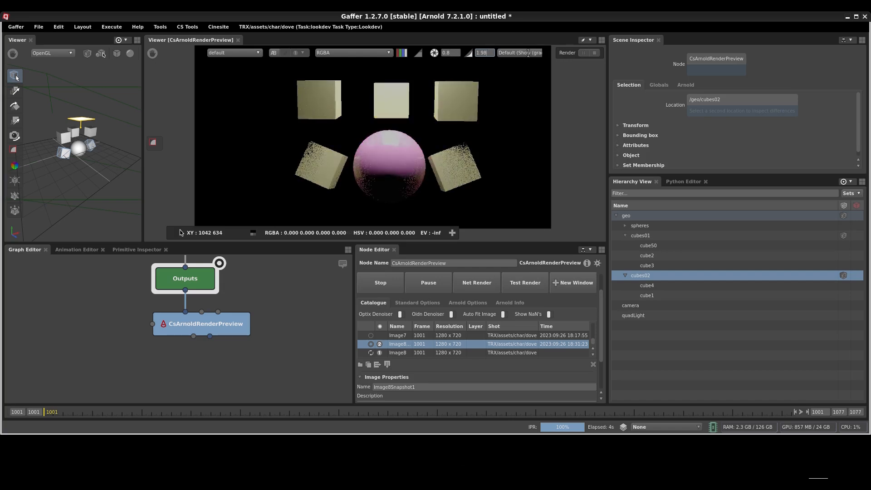
left_click(469, 54)
left_click(433, 53)
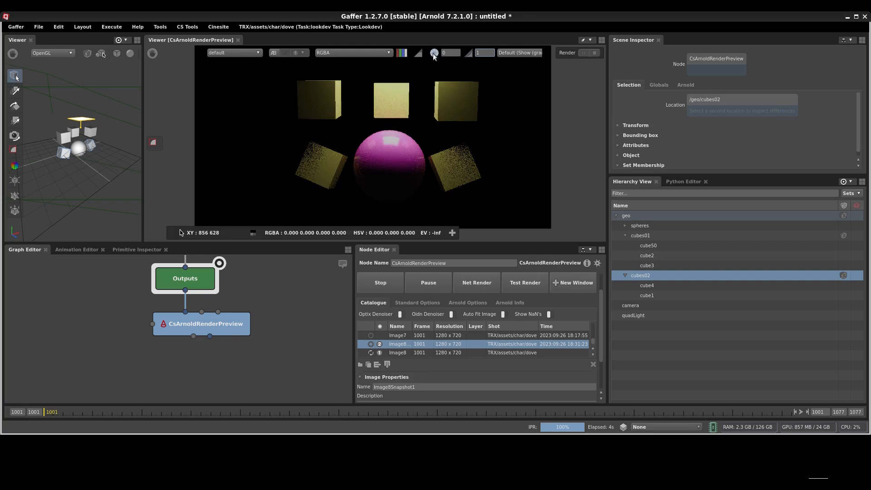
Step: Switch the render viewer's display transform to None and back to Default (Show (graded))
left_click(519, 53)
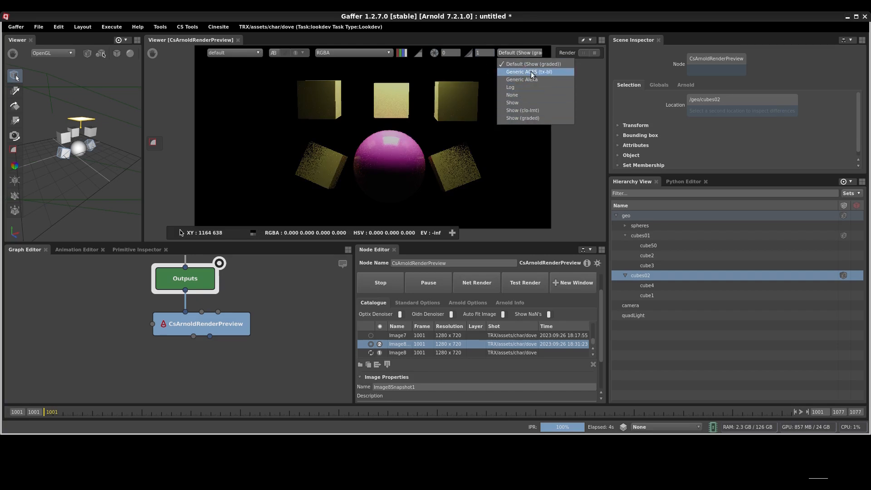
left_click(512, 94)
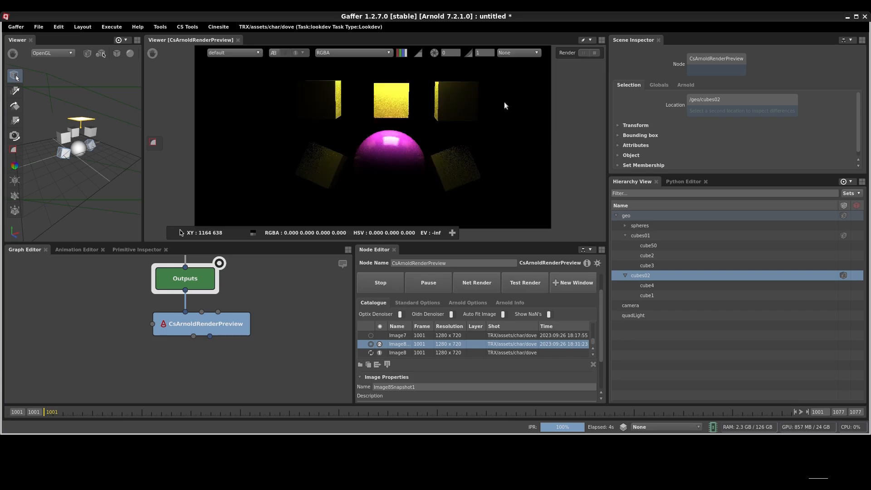
left_click(513, 52)
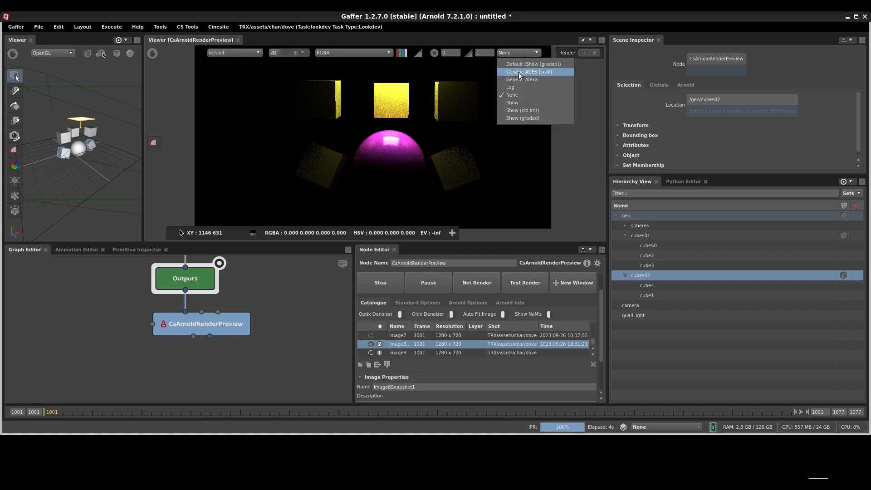
left_click(524, 66)
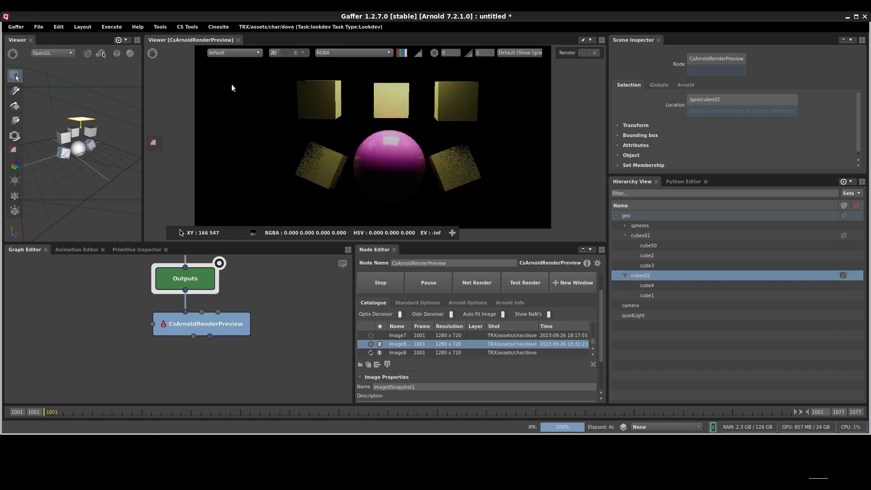
Step: Widen the 3D scene viewer and suspend updates in the render preview viewer
left_click_drag(144, 83, 252, 82)
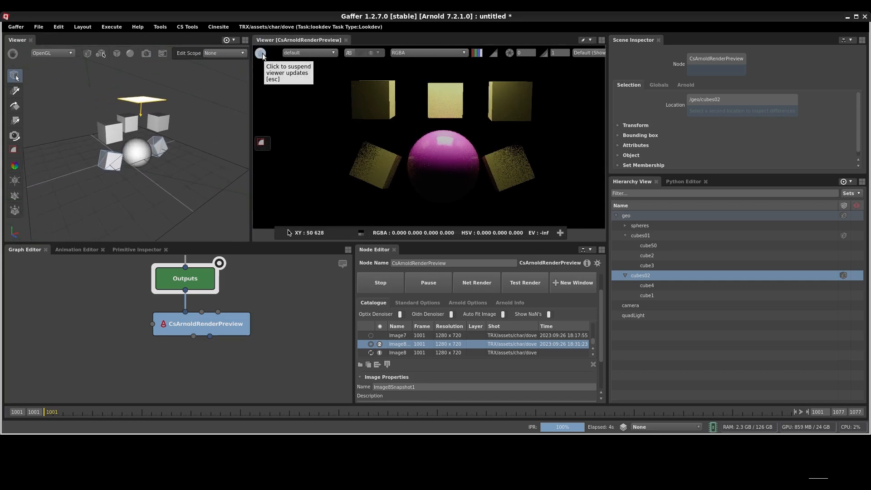
left_click(260, 54)
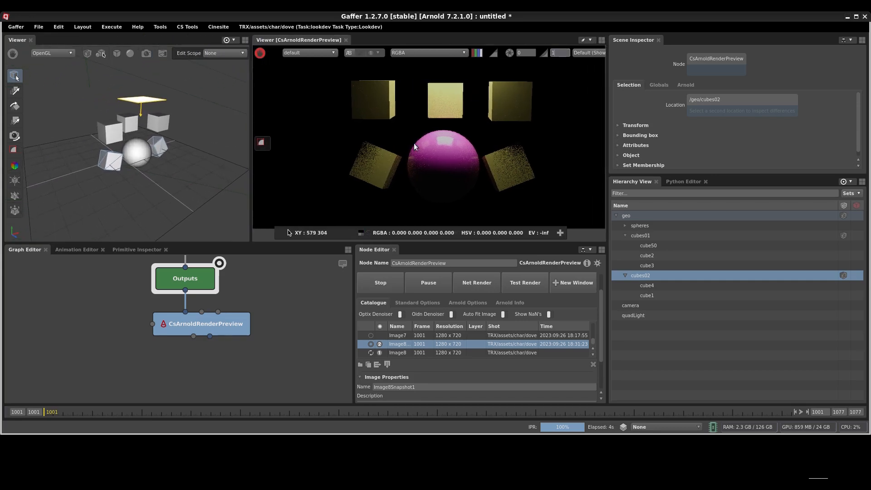
Step: Set the red component of the cubes02 surface base color to 0.9 and resume the render preview viewer's updates
left_click(162, 147)
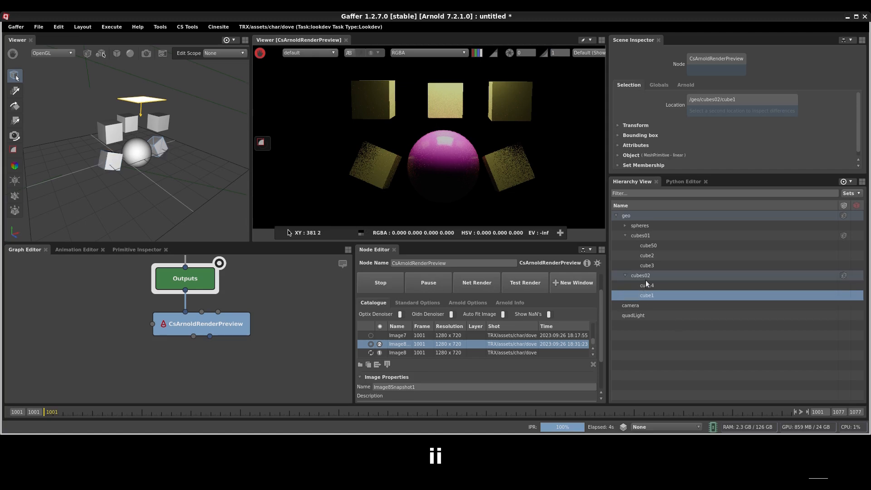
key("Up")
key("i")
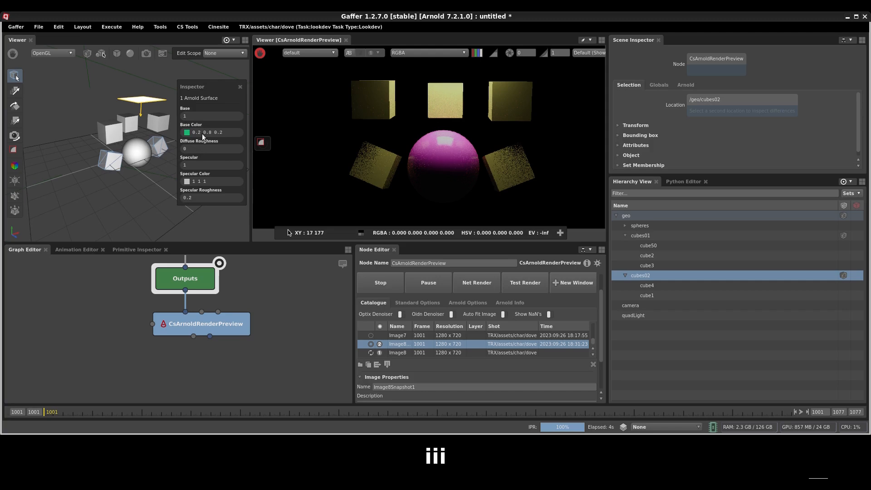
double_click(203, 134)
double_click(149, 118)
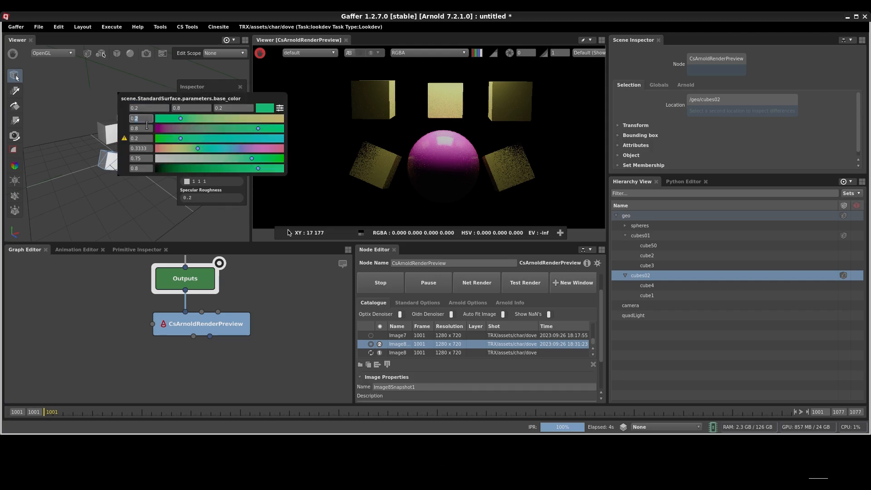
type("9")
key("Return")
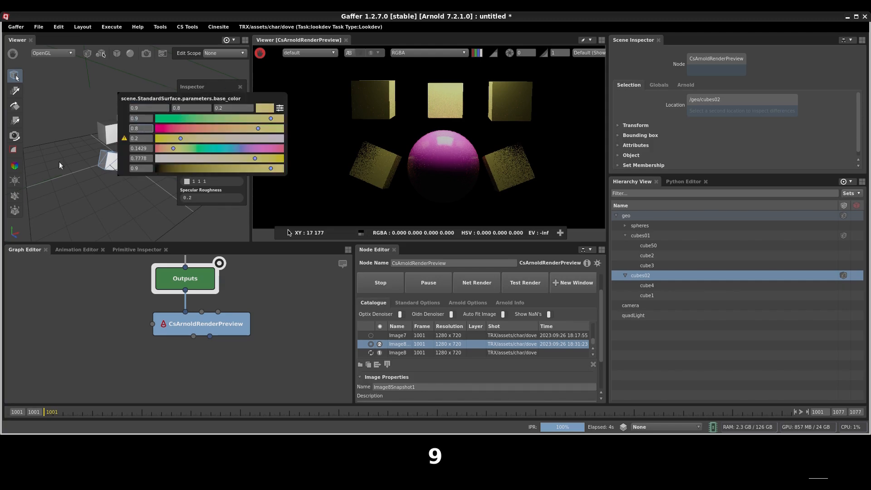
middle_click_drag(391, 140, 380, 145)
left_click(262, 55)
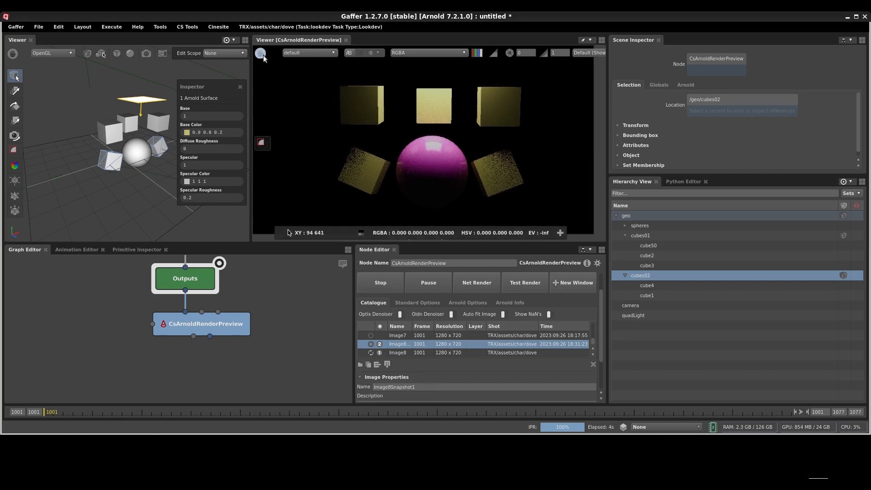
Step: Suspend updates in both viewers and disconnect the scene node from ArnoldAttributes
left_click(262, 54)
middle_click_drag(236, 298, 241, 371)
scroll(244, 320, "down", 5)
middle_click_drag(255, 337, 249, 402)
scroll(221, 311, "up", 2)
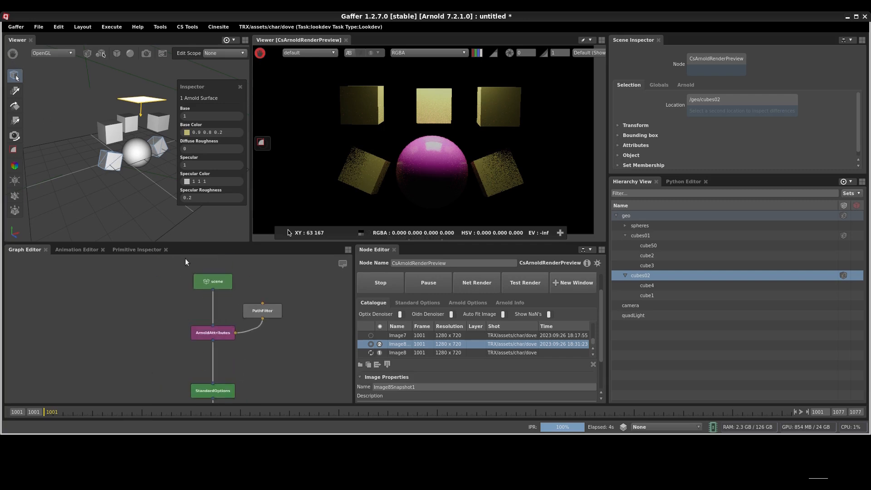
left_click(14, 53)
left_click_drag(238, 299, 238, 299)
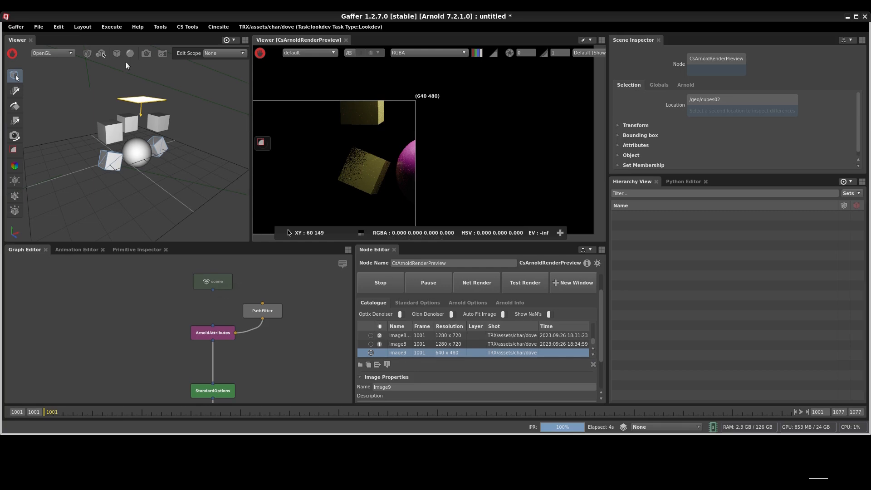
mouse_move(127, 171)
left_mouse_down("alt")
mouse_move(168, 158)
mouse_move(129, 149)
mouse_move(134, 157)
left_mouse_up("alt")
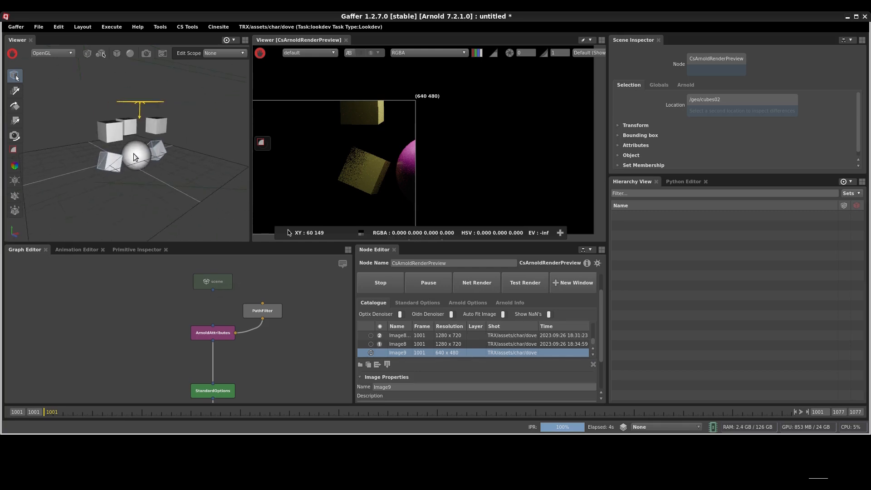
Step: Resume updates in both viewers and reconnect the scene node to ArnoldAttributes
left_click(12, 53)
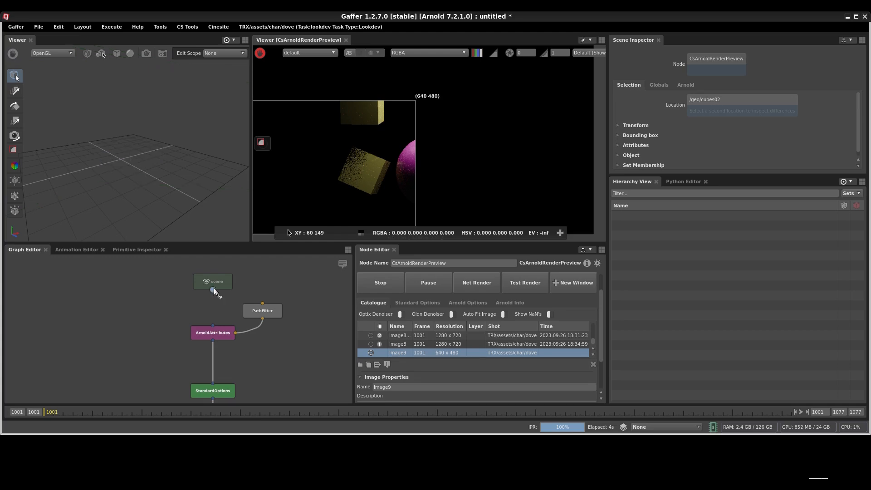
left_click_drag(216, 330, 216, 330)
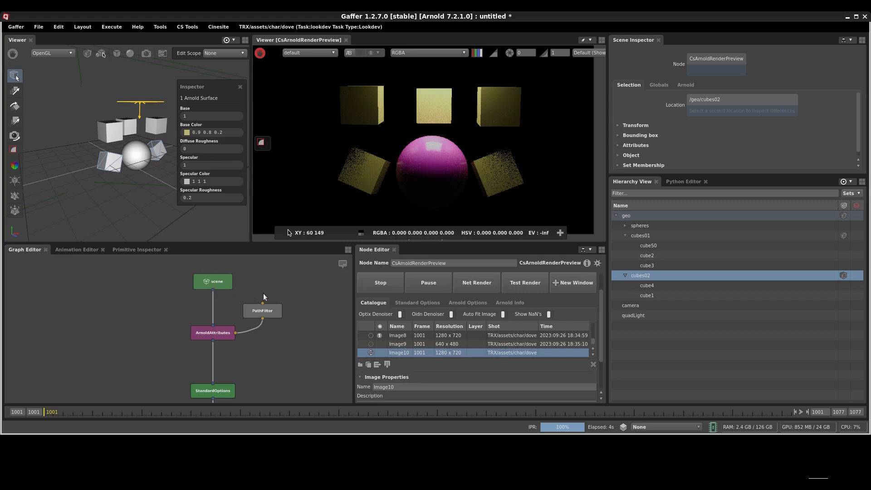
left_click(262, 54)
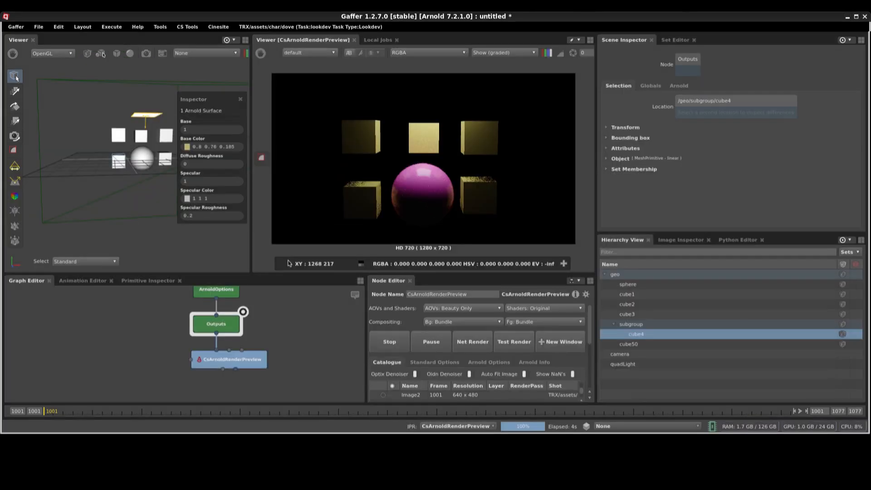
Step: Toggle the crop window tool on and off in the render viewer, leaving it active
left_click(261, 158)
left_click(261, 158)
left_click(263, 157)
left_click(262, 158)
key("c")
key("c")
key("c")
key("c")
key("c")
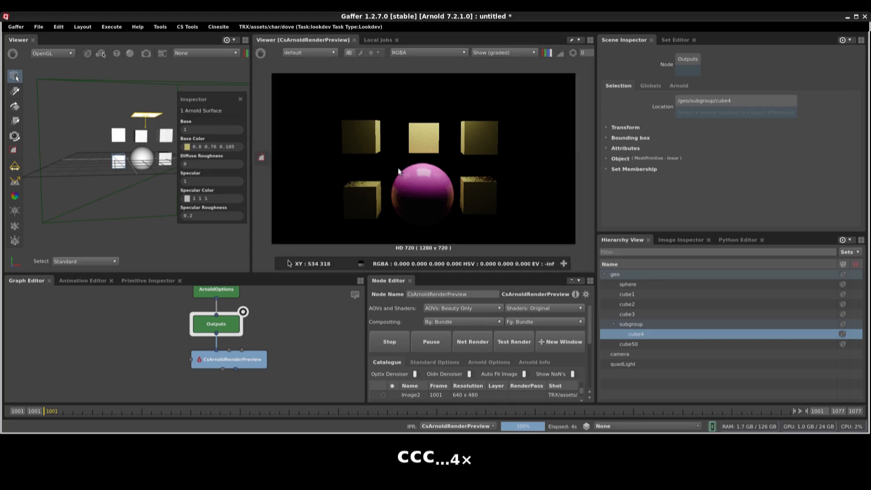
key("c")
key("c")
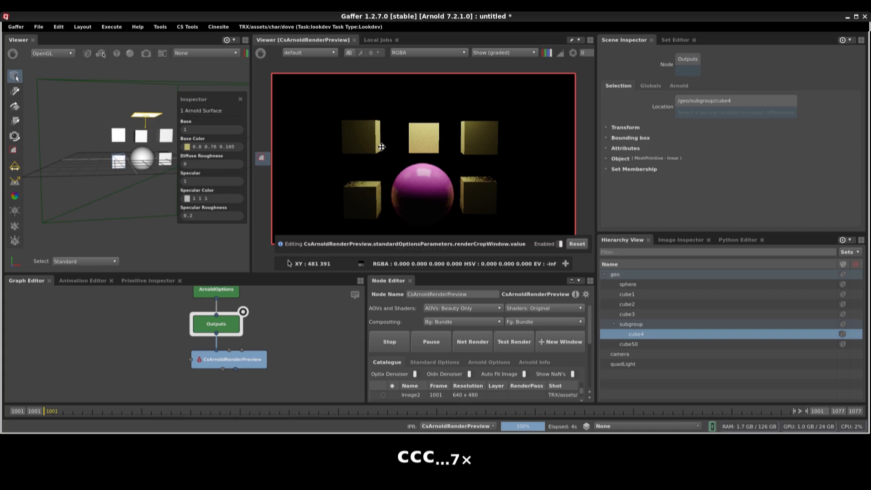
Step: Draw and reposition several render crop windows, ending with one from about (195, 65) to (711, 533) over two cubes and part of the sphere
left_click_drag(445, 136, 463, 114)
left_click_drag(451, 124, 526, 94)
left_click_drag(492, 128, 430, 185)
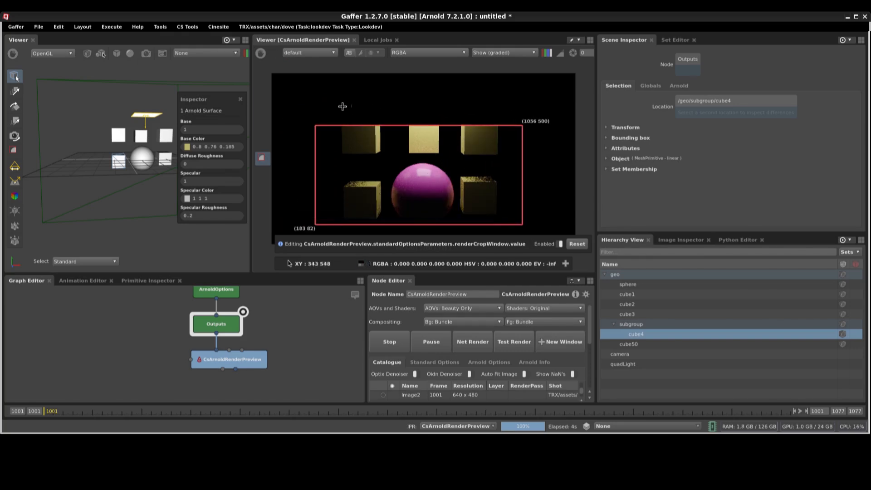
left_click_drag(305, 96, 513, 203)
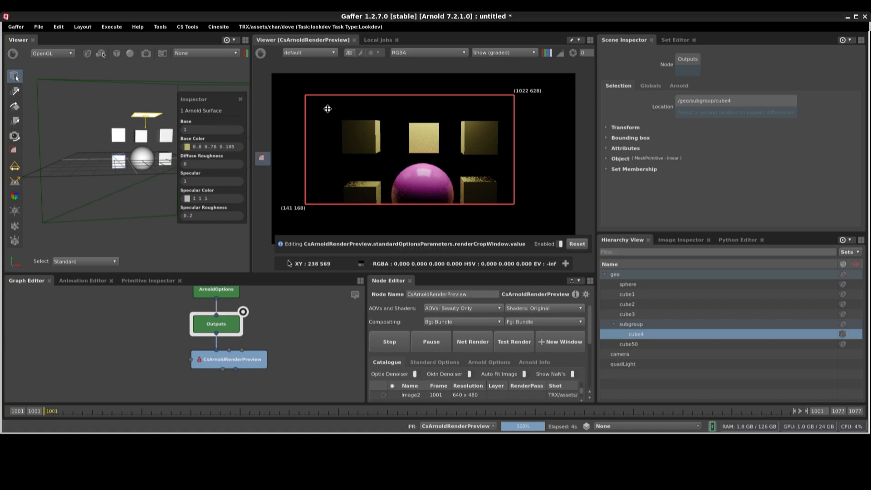
left_click_drag(328, 109, 450, 221)
left_click_drag(502, 215, 375, 115)
left_click_drag(313, 85, 440, 229)
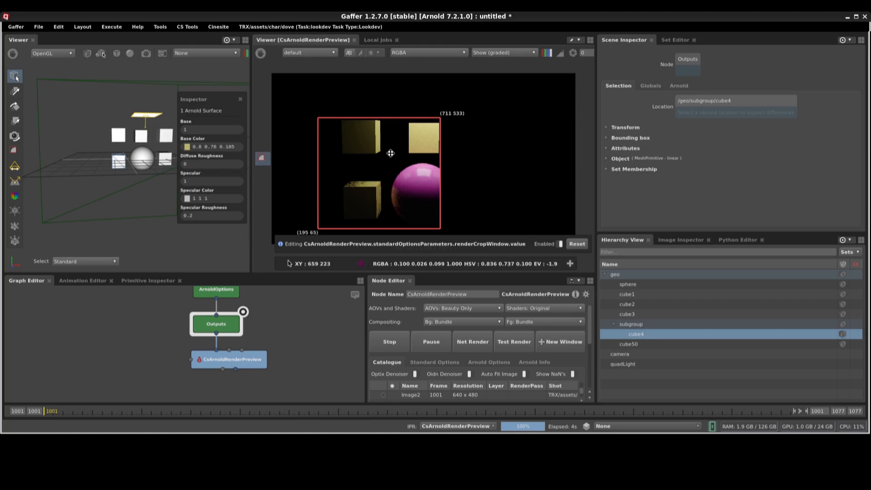
Step: Switch the crop window tool off and on repeatedly with the drawn crop region in place, ending with the tool active
key("c")
key("c")
key("c")
key("c")
key("c")
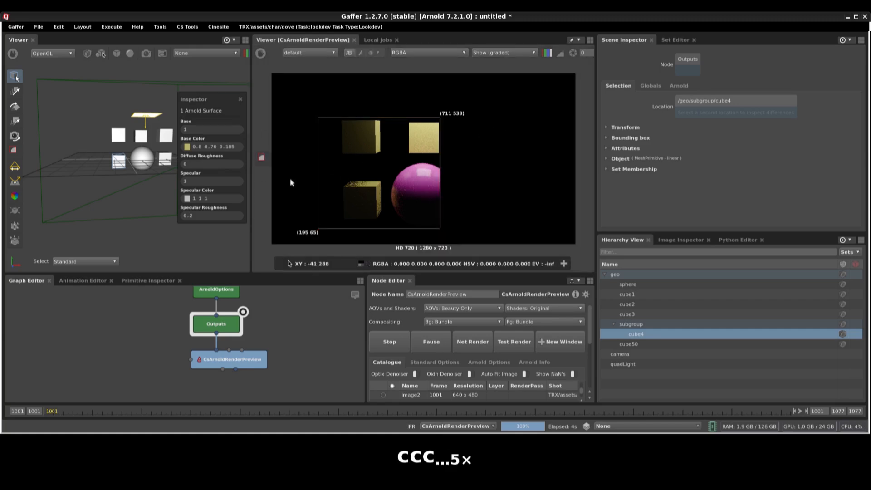
key("c")
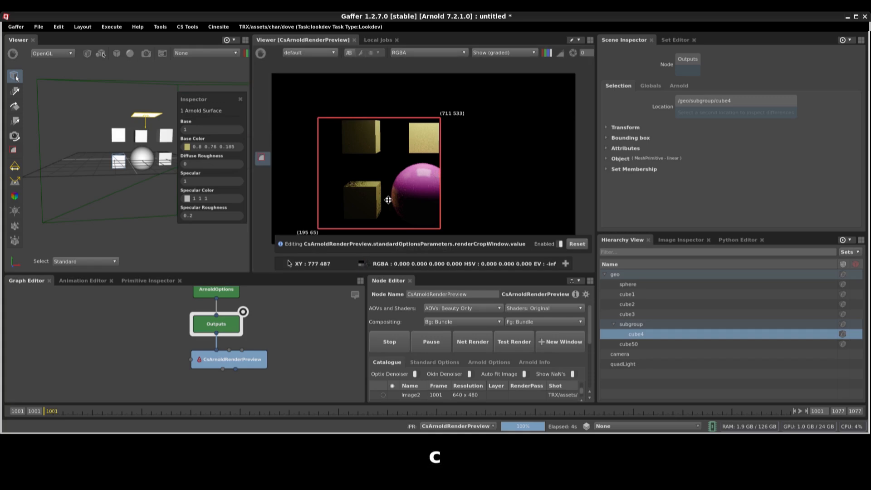
key("c")
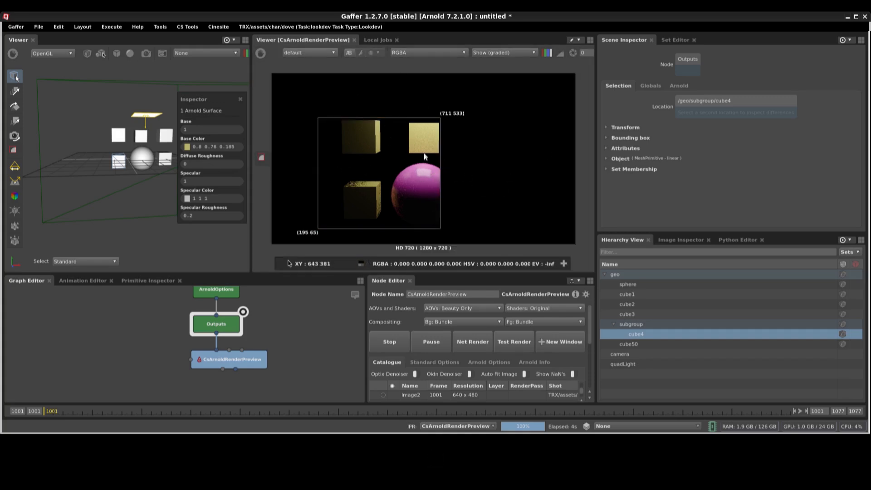
key("c")
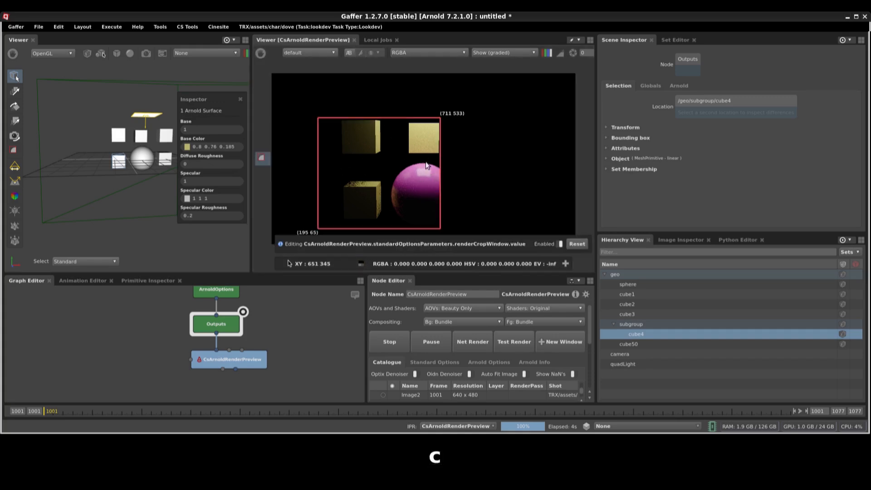
Step: Disable the render crop window, toggle its tool off and on, and reset the crop region to the full frame
left_click(559, 244)
left_click(559, 244)
key("c")
key("c")
key("c")
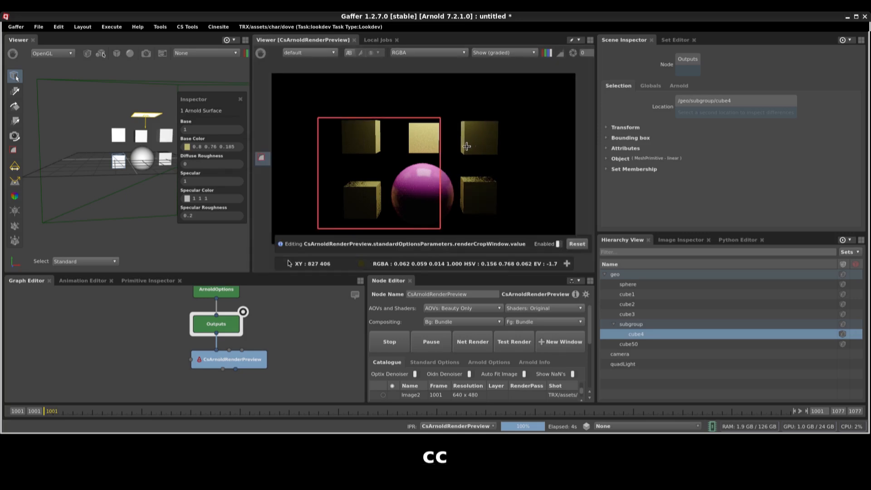
key("c")
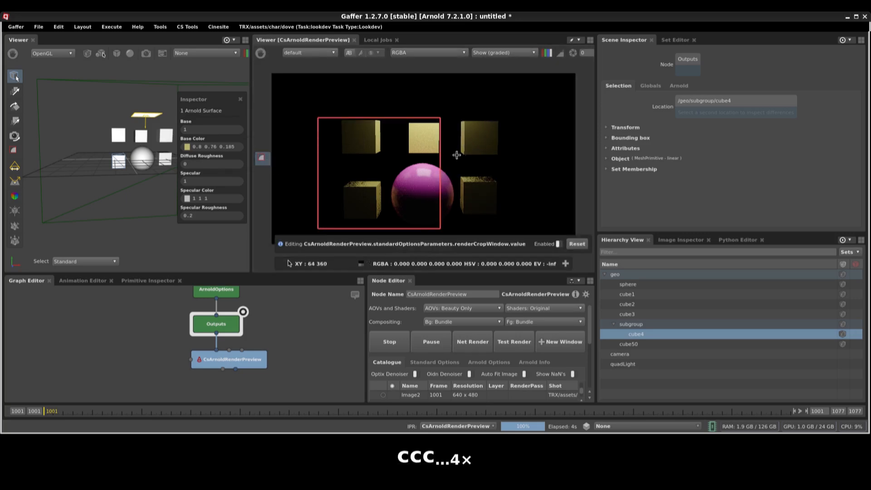
key("c")
key("c")
left_click(576, 244)
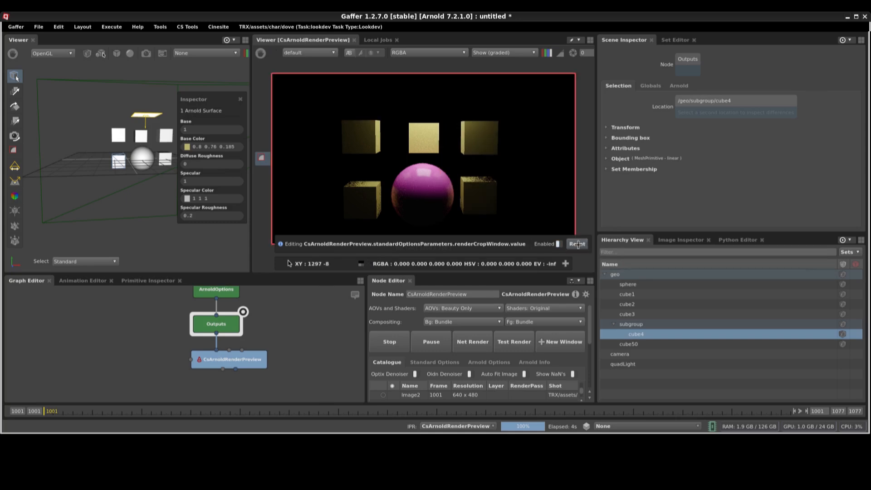